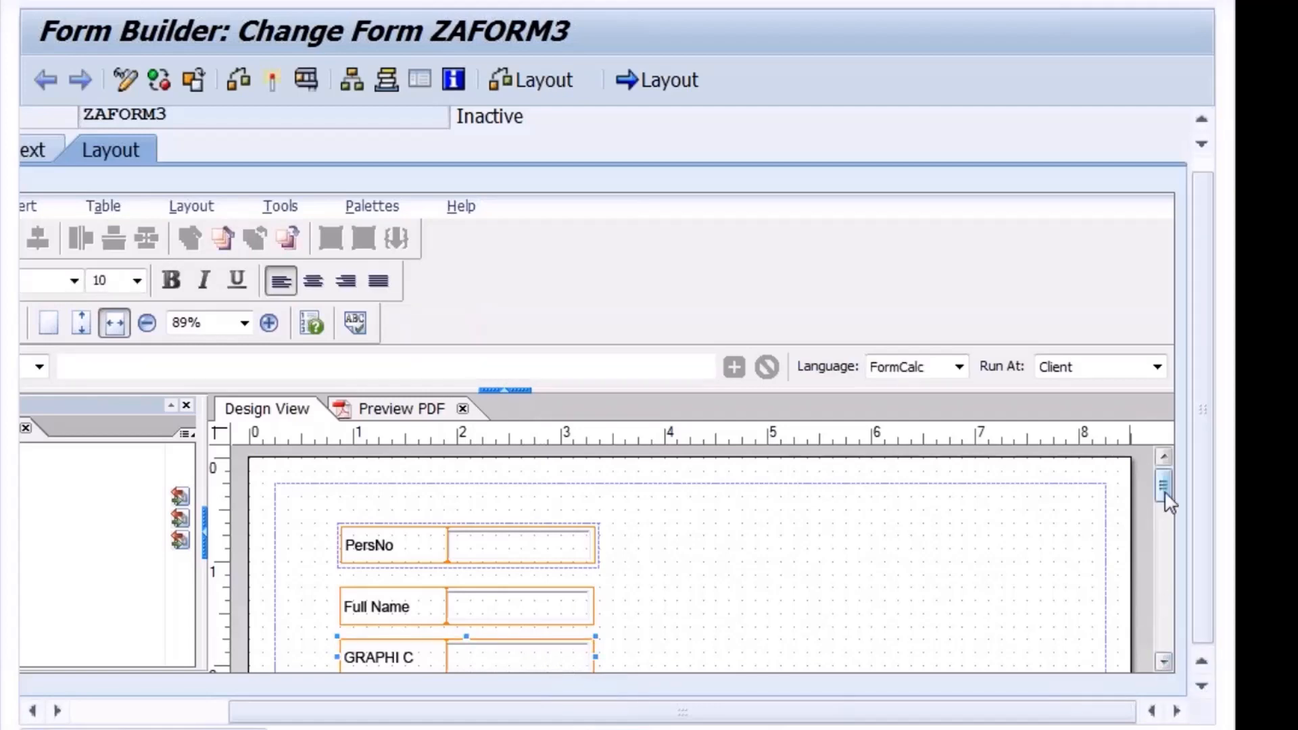
- Open the object properties of the GRAPHIC field in the form layout, view its Value and Field settings, and close them
{"action": "left_click_drag", "start_coordinate": [1166, 490], "coordinate": [1166, 500]}
{"action": "left_click", "coordinate": [509, 593]}
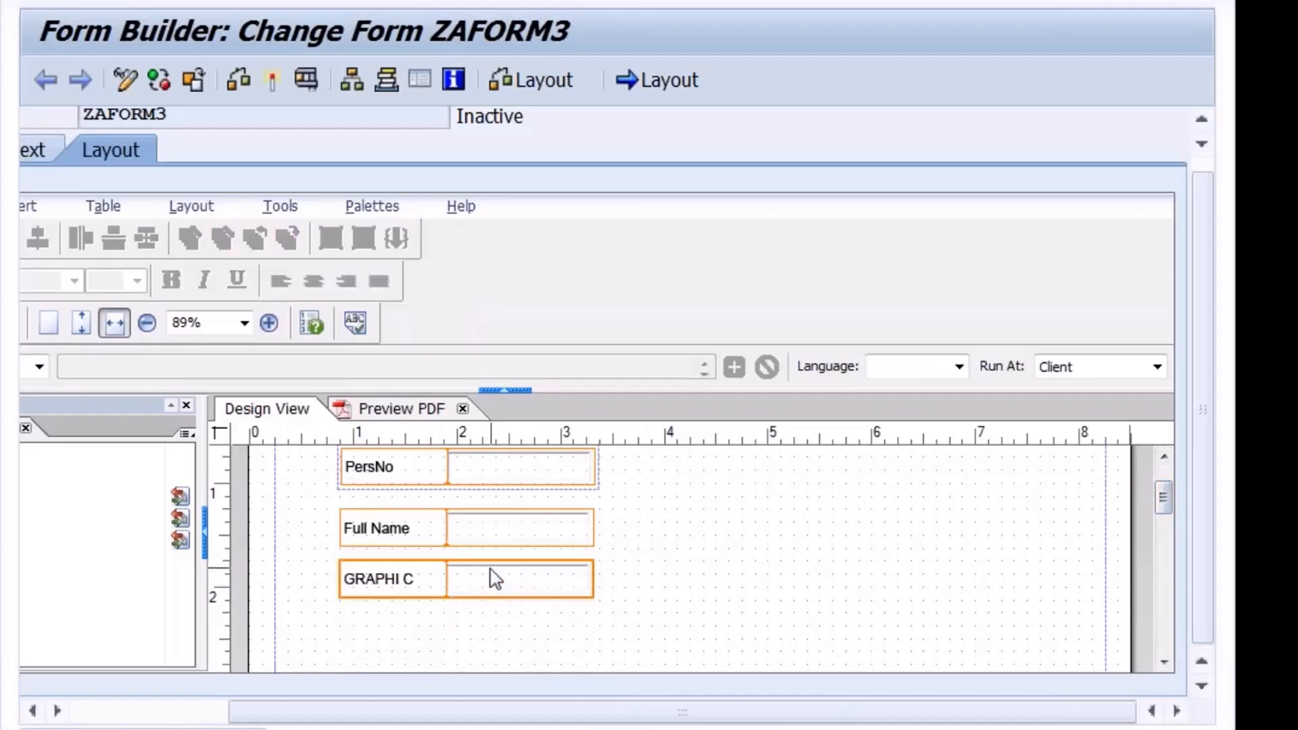
{"action": "mouse_move", "coordinate": [490, 568]}
{"action": "left_mouse_down"}
{"action": "mouse_move", "coordinate": [570, 566]}
{"action": "mouse_move", "coordinate": [477, 573]}
{"action": "left_mouse_up"}
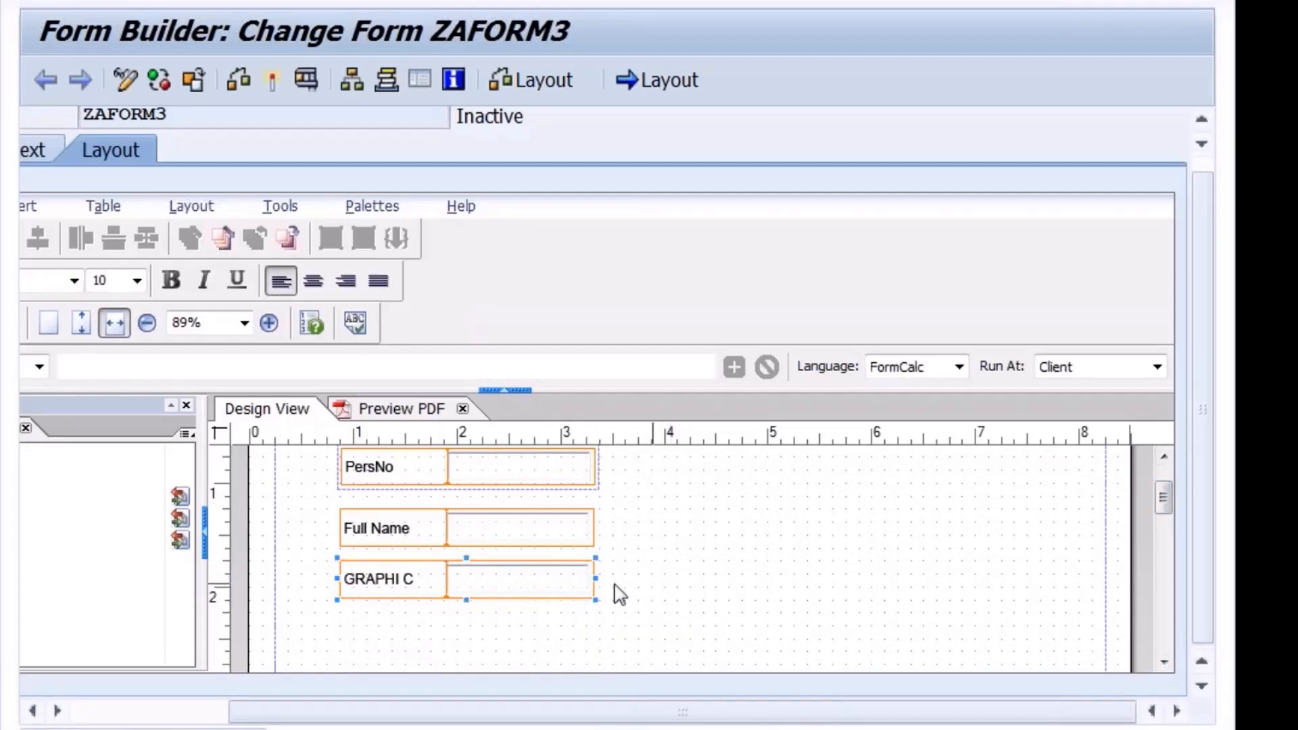
{"action": "right_click", "coordinate": [538, 575]}
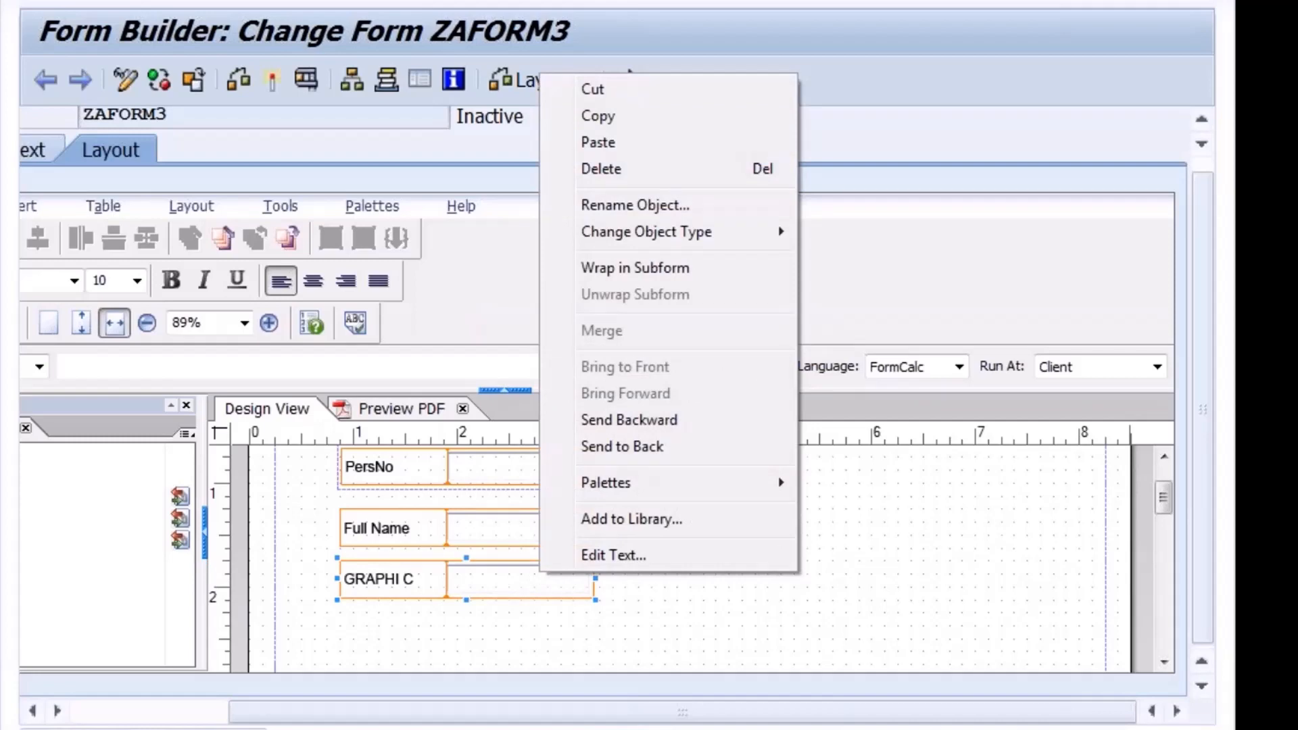
{"action": "mouse_move", "coordinate": [598, 500]}
{"action": "mouse_move", "coordinate": [658, 484]}
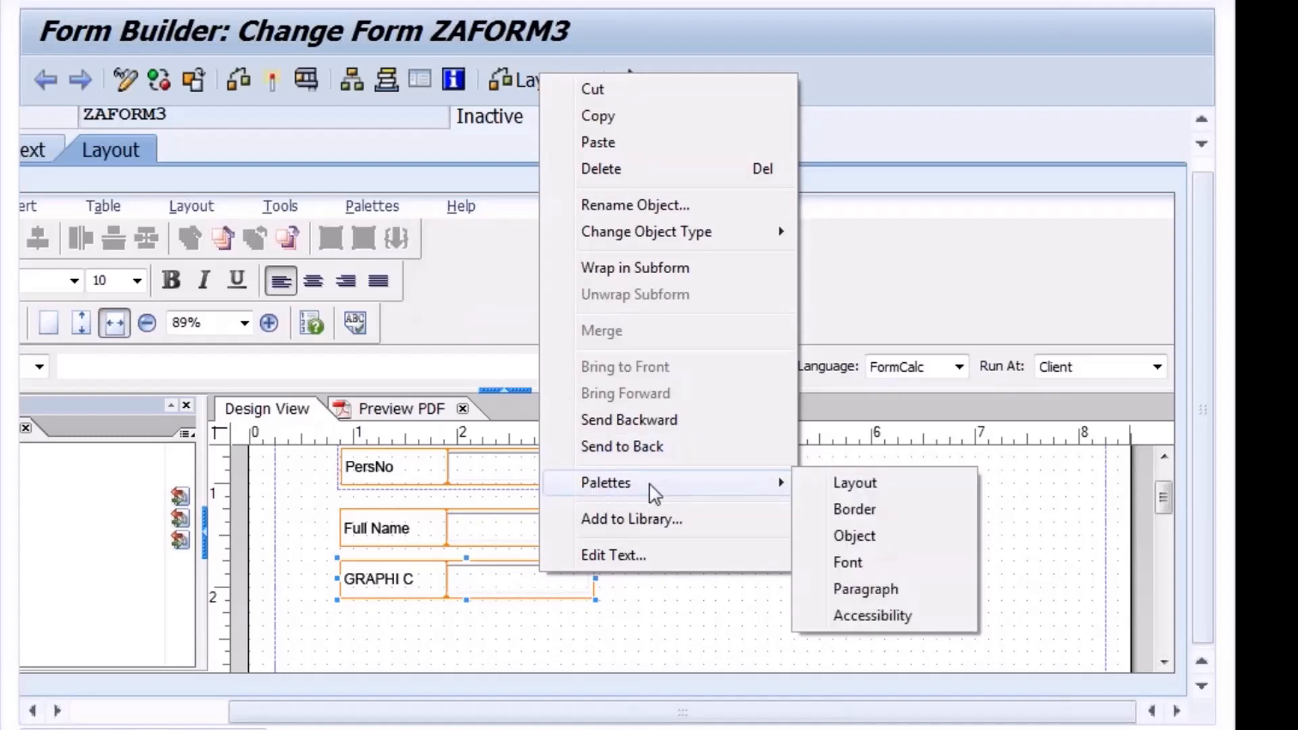
{"action": "left_click", "coordinate": [853, 536]}
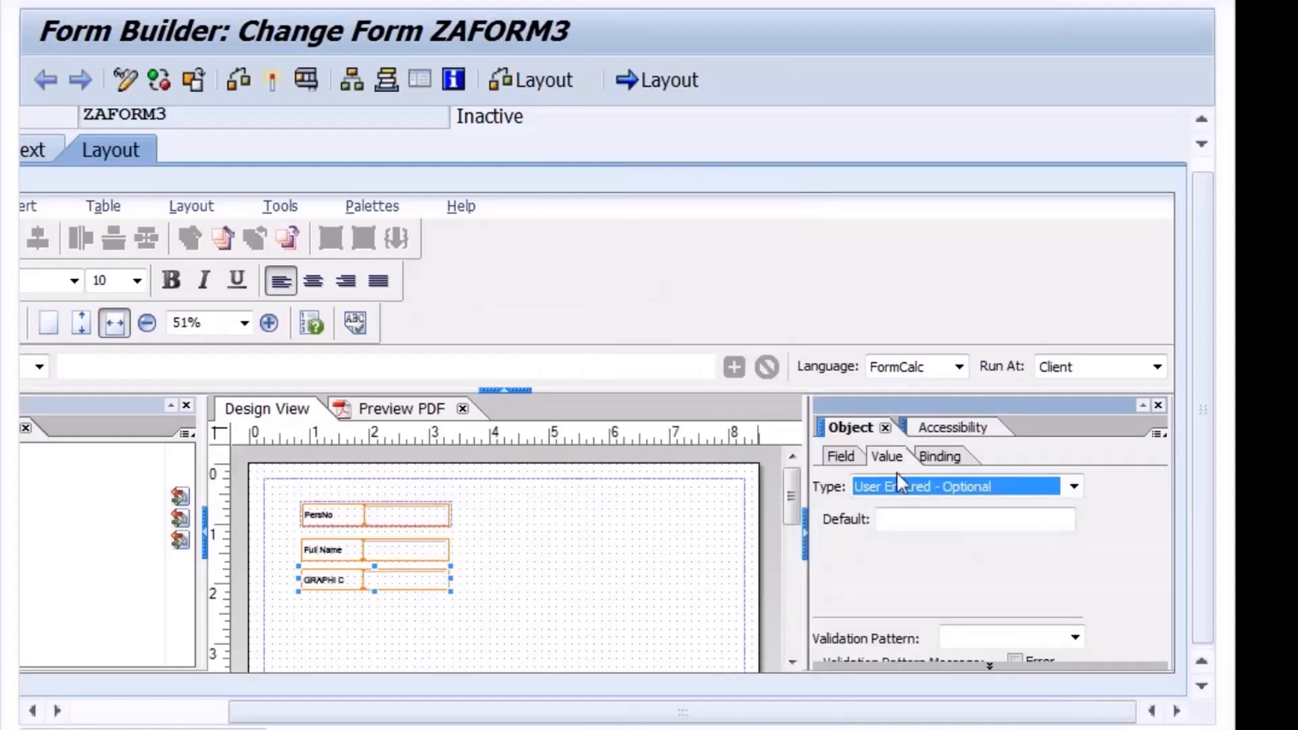
{"action": "left_click", "coordinate": [845, 456]}
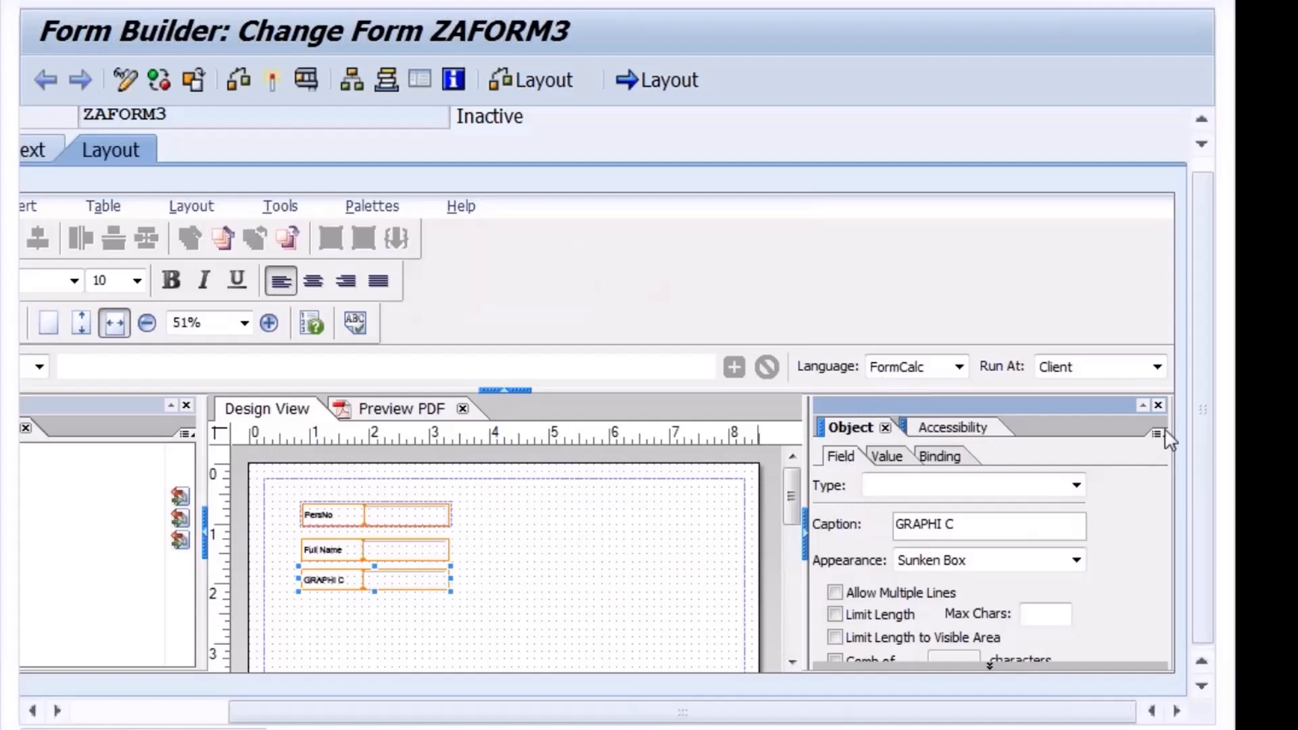
{"action": "left_click", "coordinate": [1157, 406]}
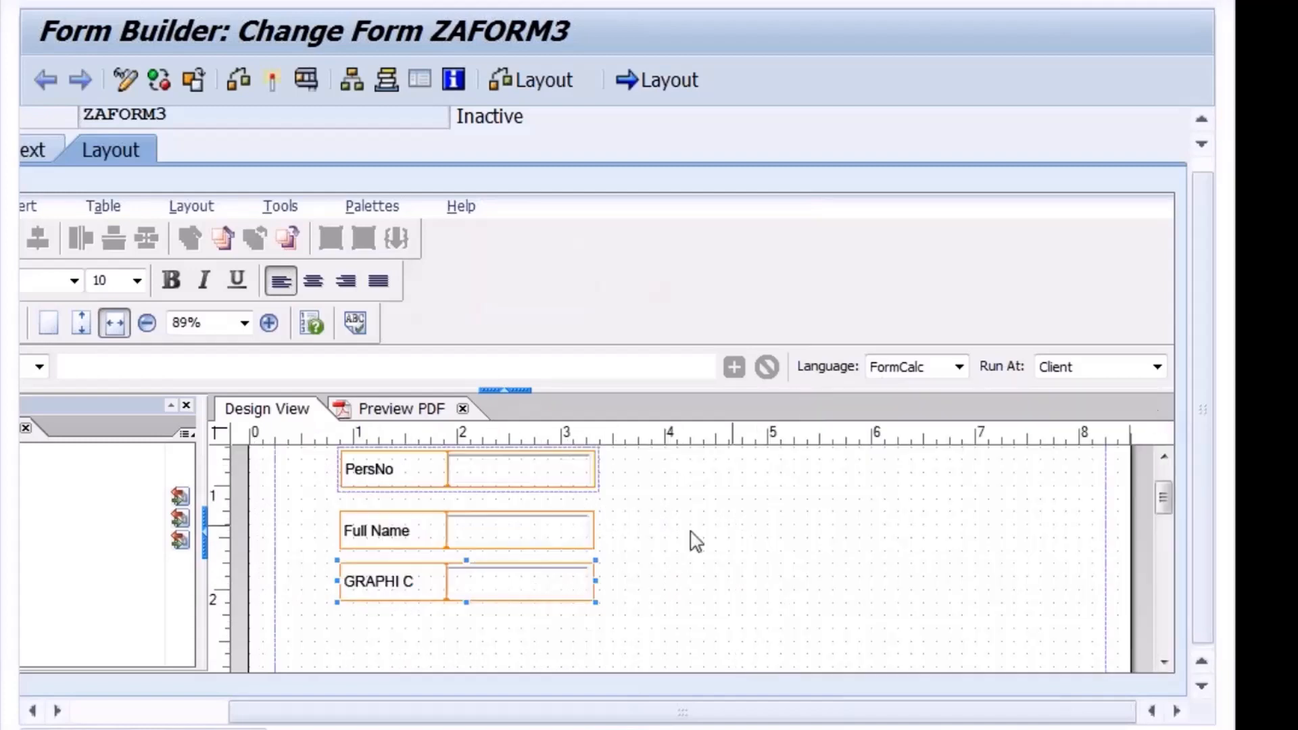
- Change the GRAPHIC field's type to Image Field in its object properties
{"action": "right_click", "coordinate": [556, 571]}
{"action": "left_click", "coordinate": [539, 582]}
{"action": "right_click", "coordinate": [533, 570]}
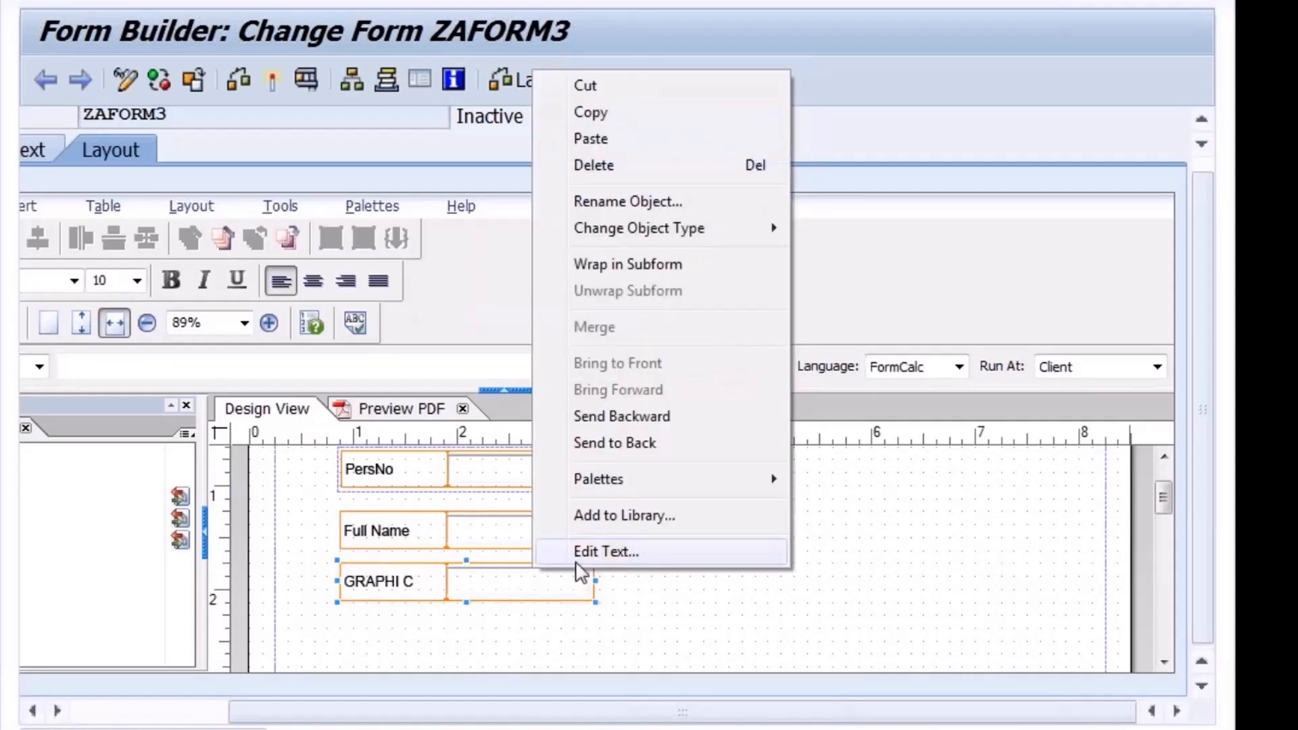
{"action": "left_click", "coordinate": [843, 534]}
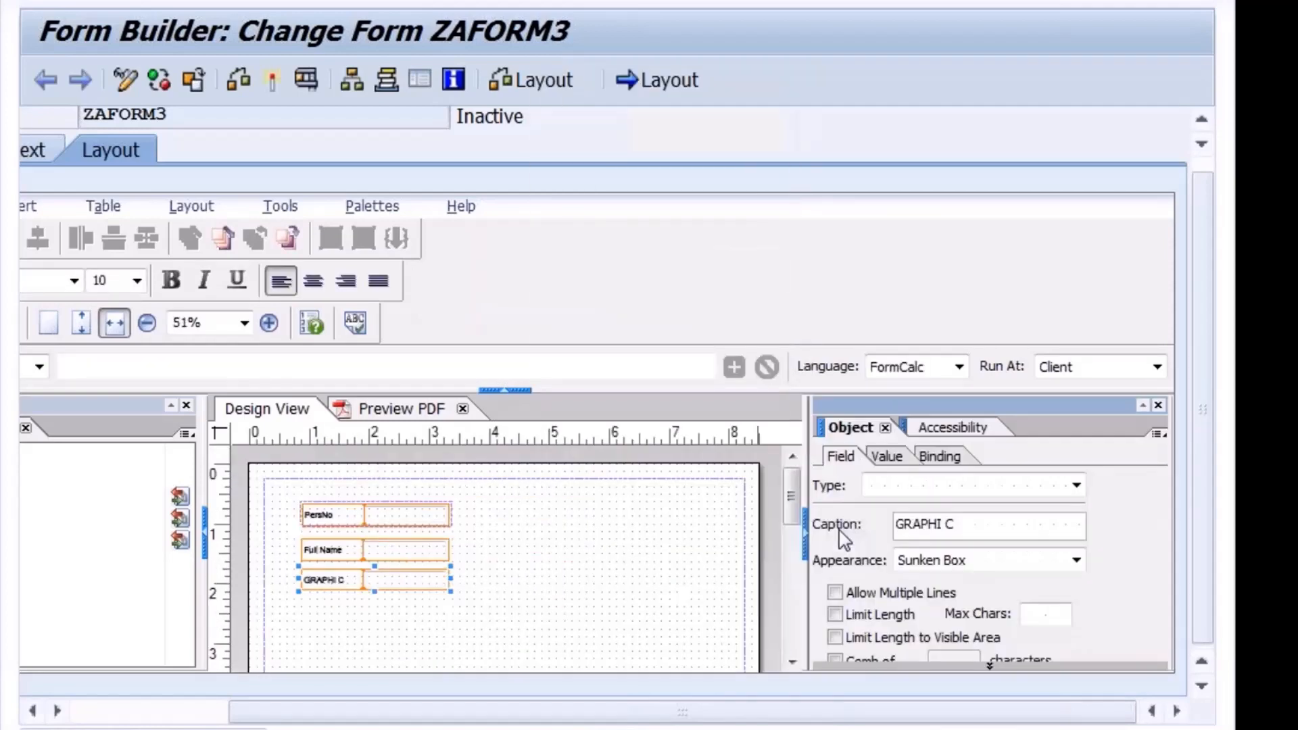
{"action": "left_click", "coordinate": [1076, 486]}
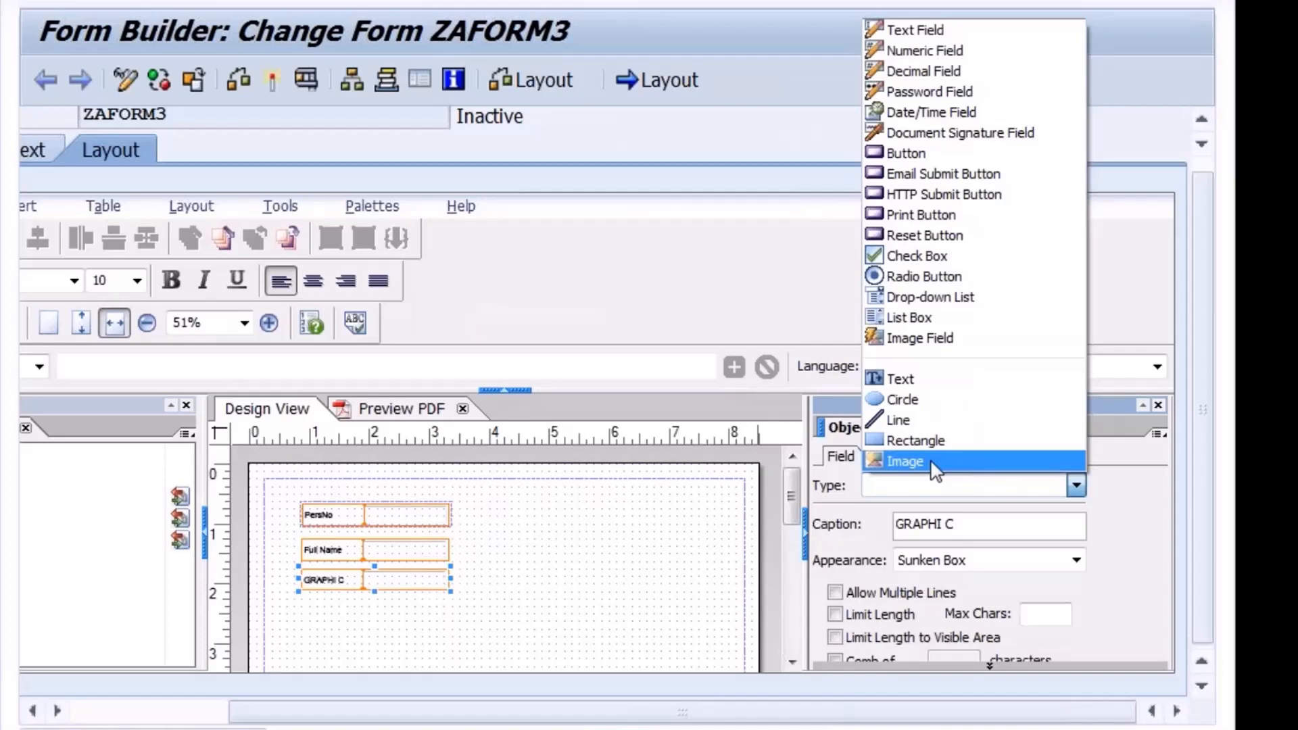
{"action": "left_click", "coordinate": [913, 341]}
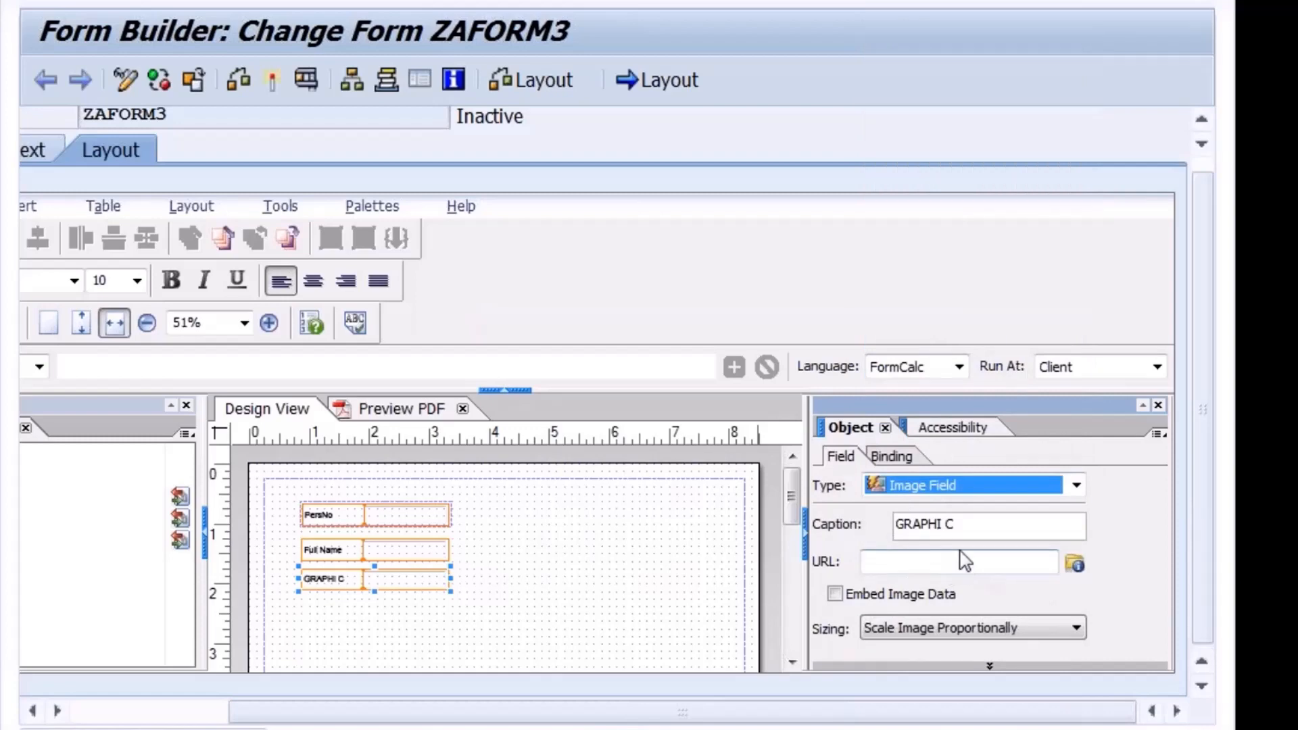
- Bind the GRAPHIC image field to the GRAPHIC field of I_EMP in ZAFORM3 and close its object properties
{"action": "left_click", "coordinate": [895, 456]}
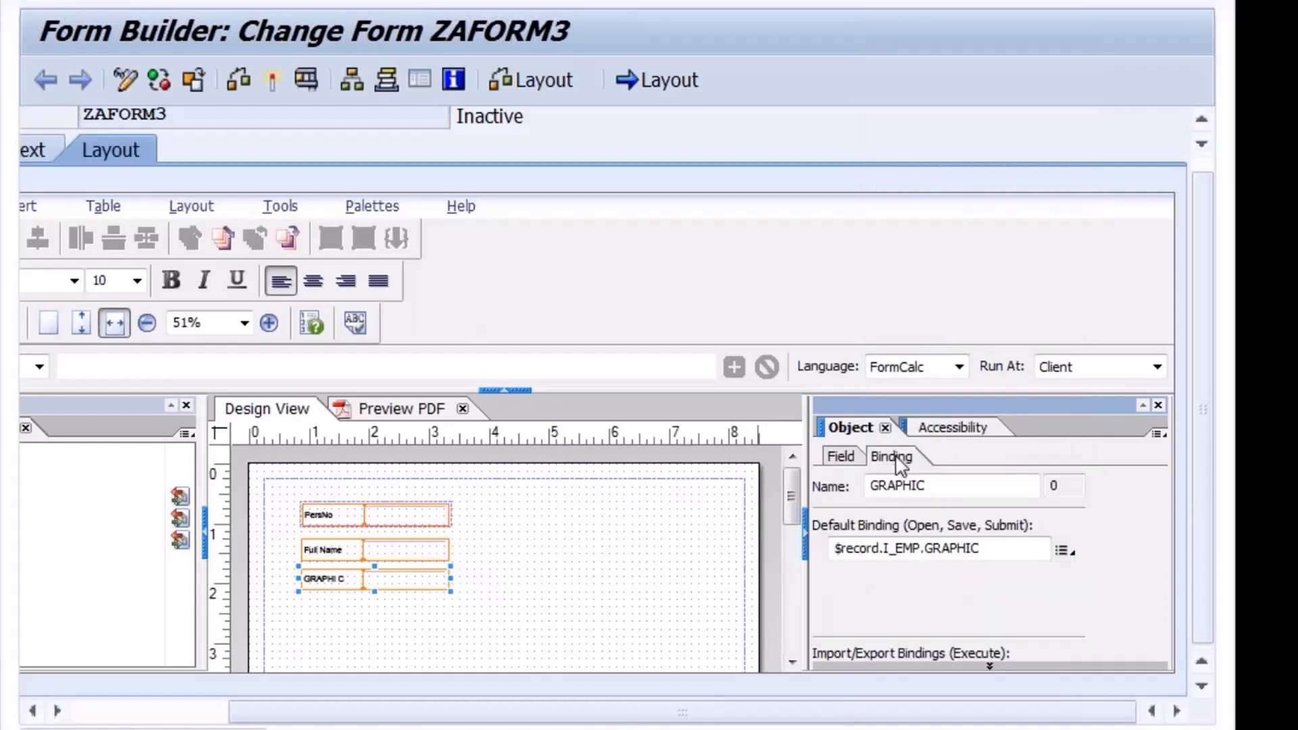
{"action": "left_click", "coordinate": [840, 456]}
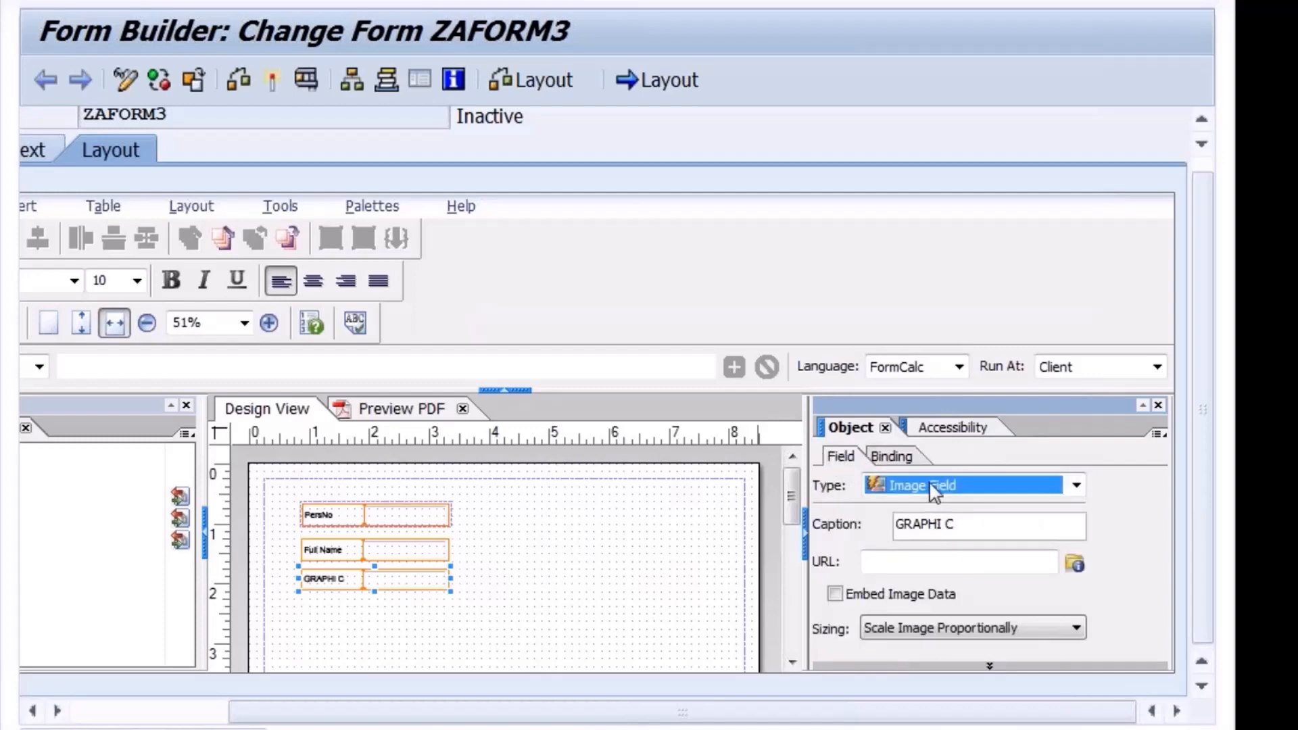
{"action": "left_click", "coordinate": [891, 460]}
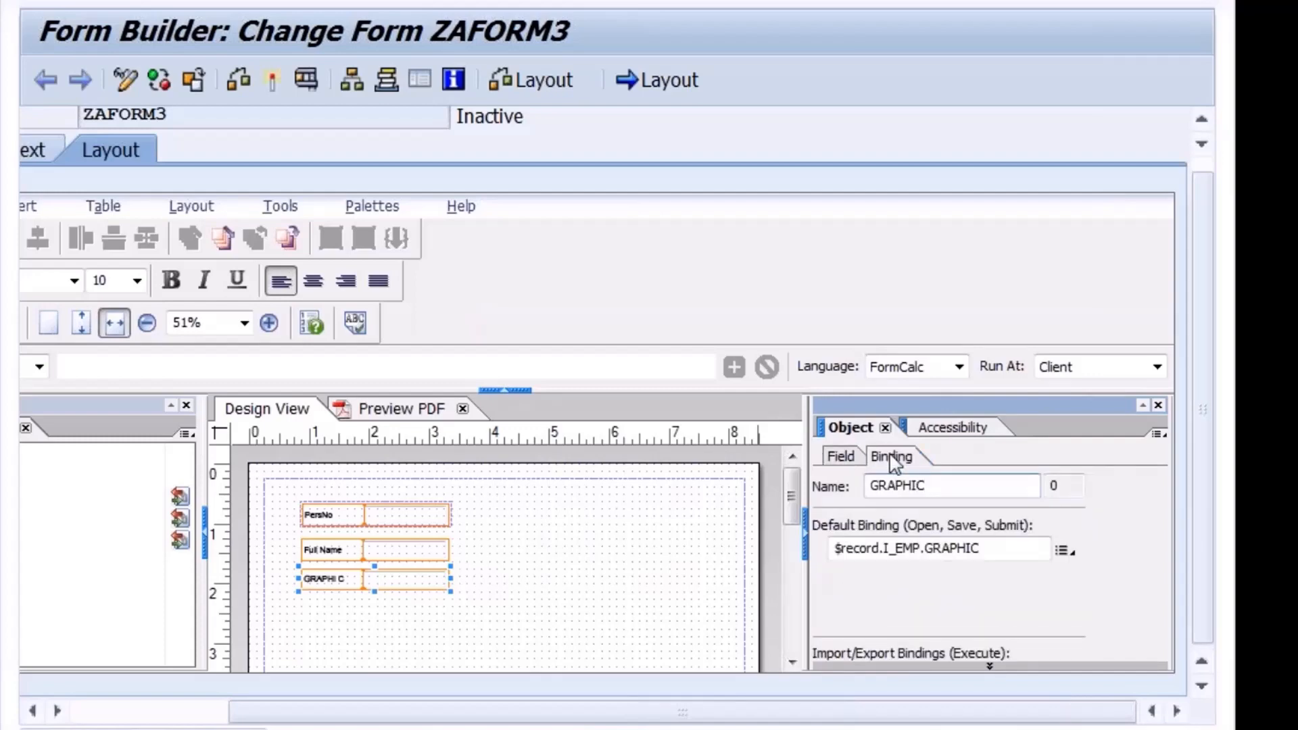
{"action": "left_click", "coordinate": [1075, 553]}
{"action": "mouse_move", "coordinate": [1124, 617]}
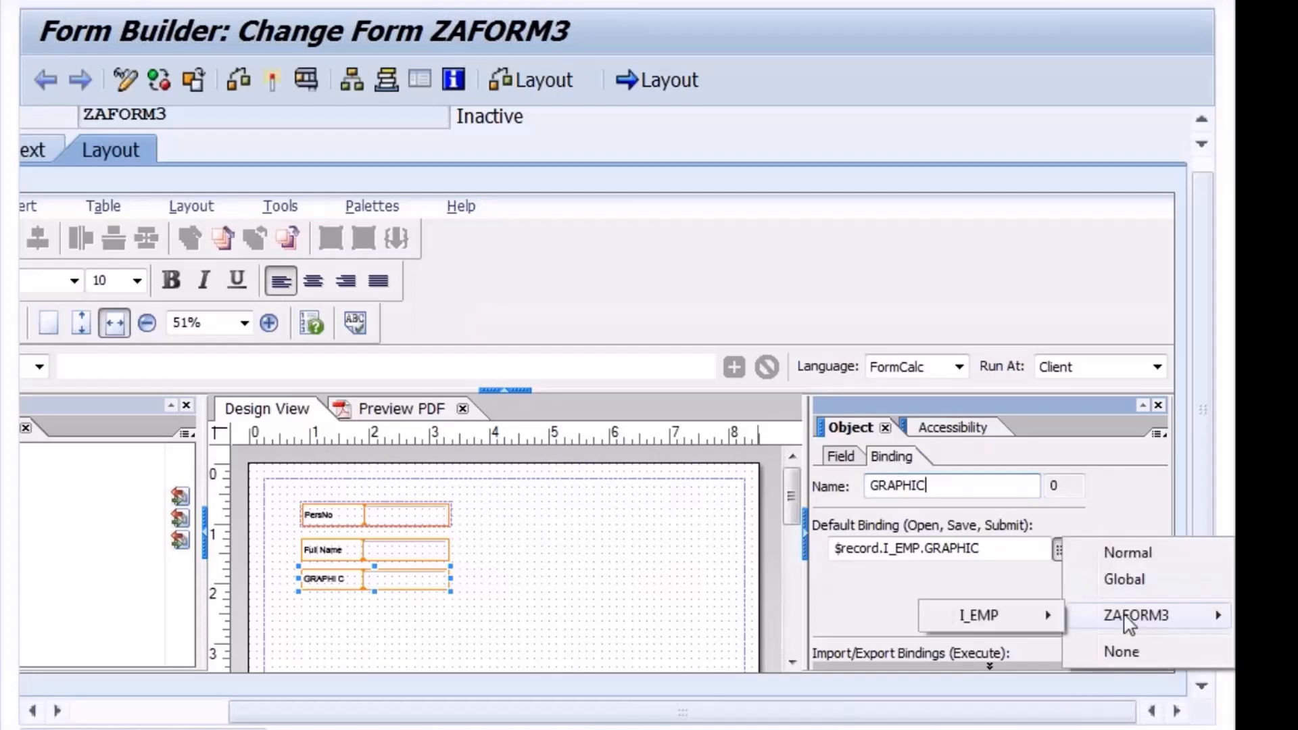
{"action": "mouse_move", "coordinate": [1037, 617]}
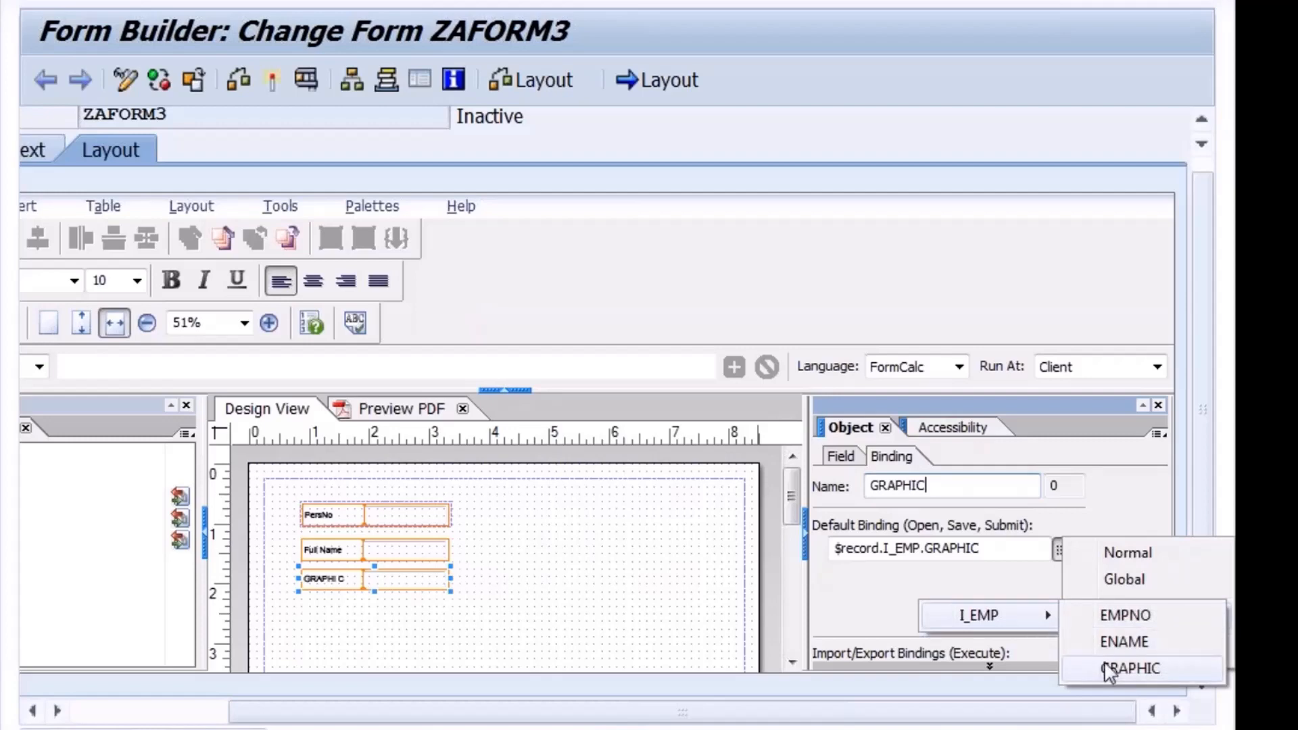
{"action": "left_click", "coordinate": [1107, 669]}
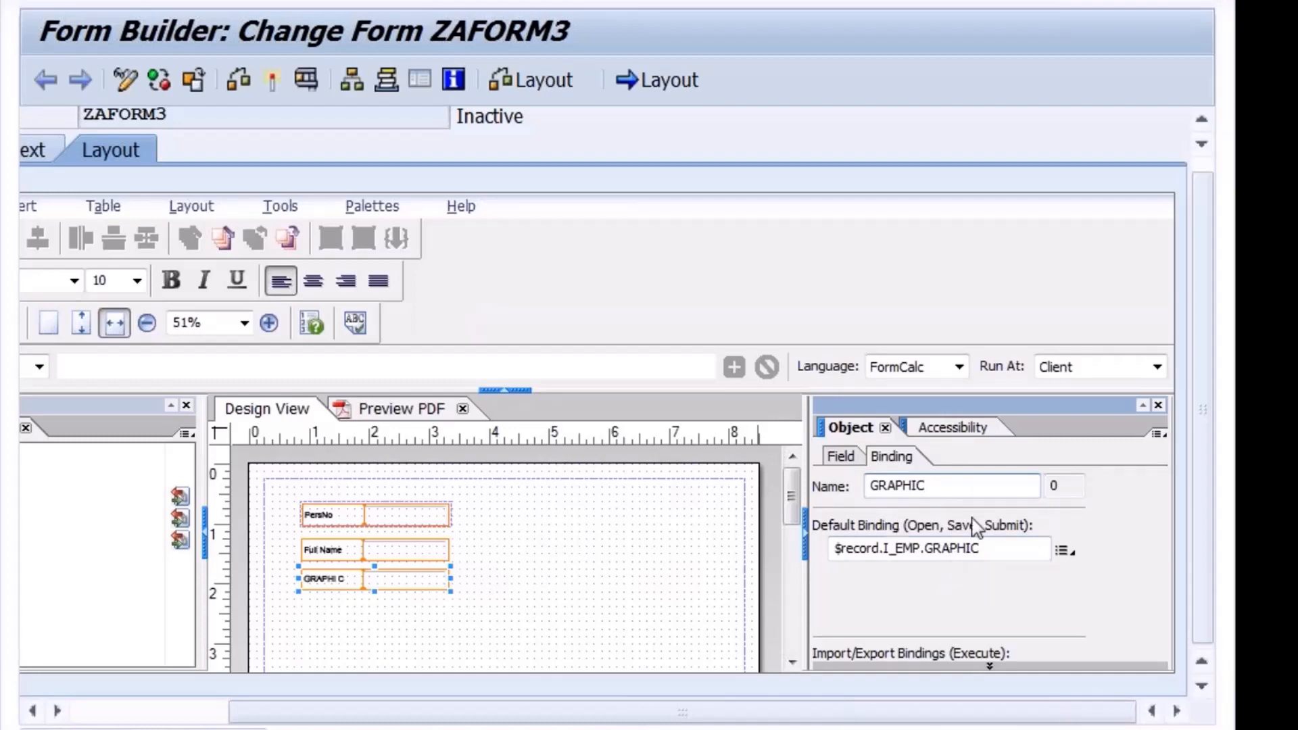
{"action": "left_click", "coordinate": [1158, 405]}
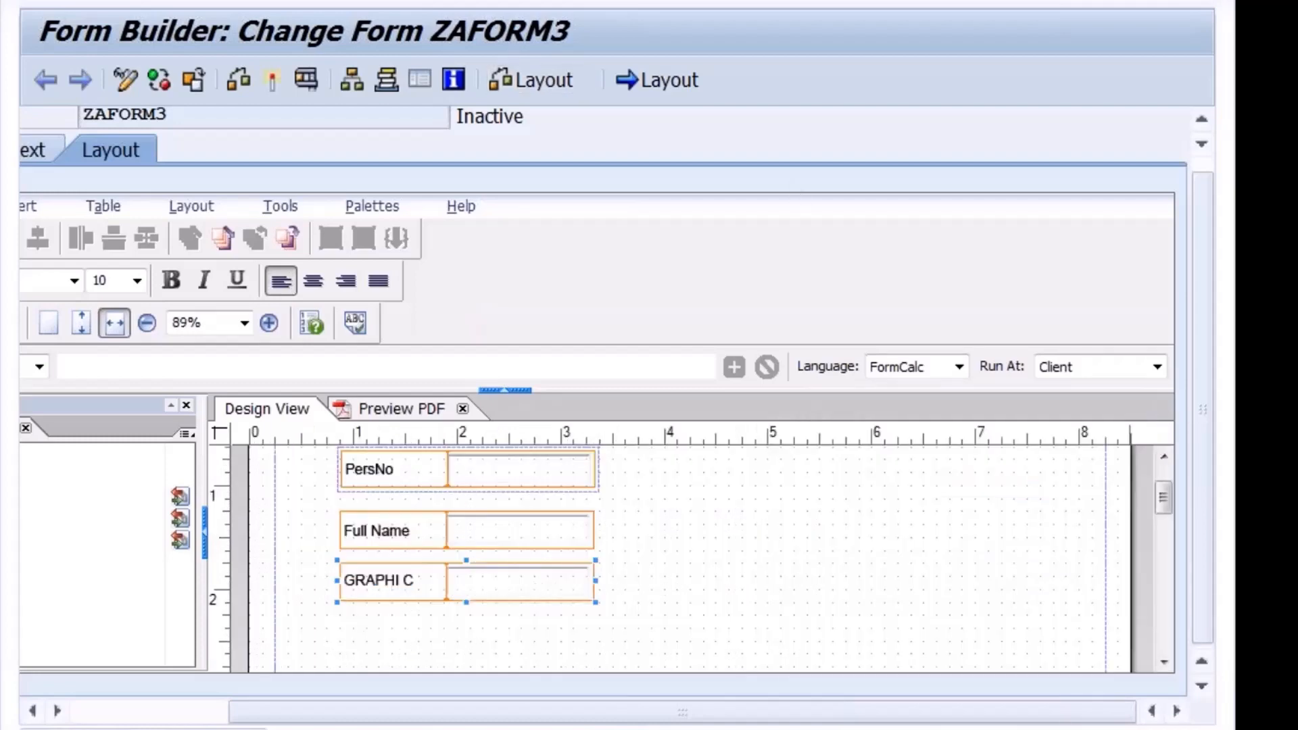
- Enlarge the GRAPHIC image field downwards and sideways to about 2.7 inches wide and 2.3 inches high
{"action": "left_click", "coordinate": [236, 85]}
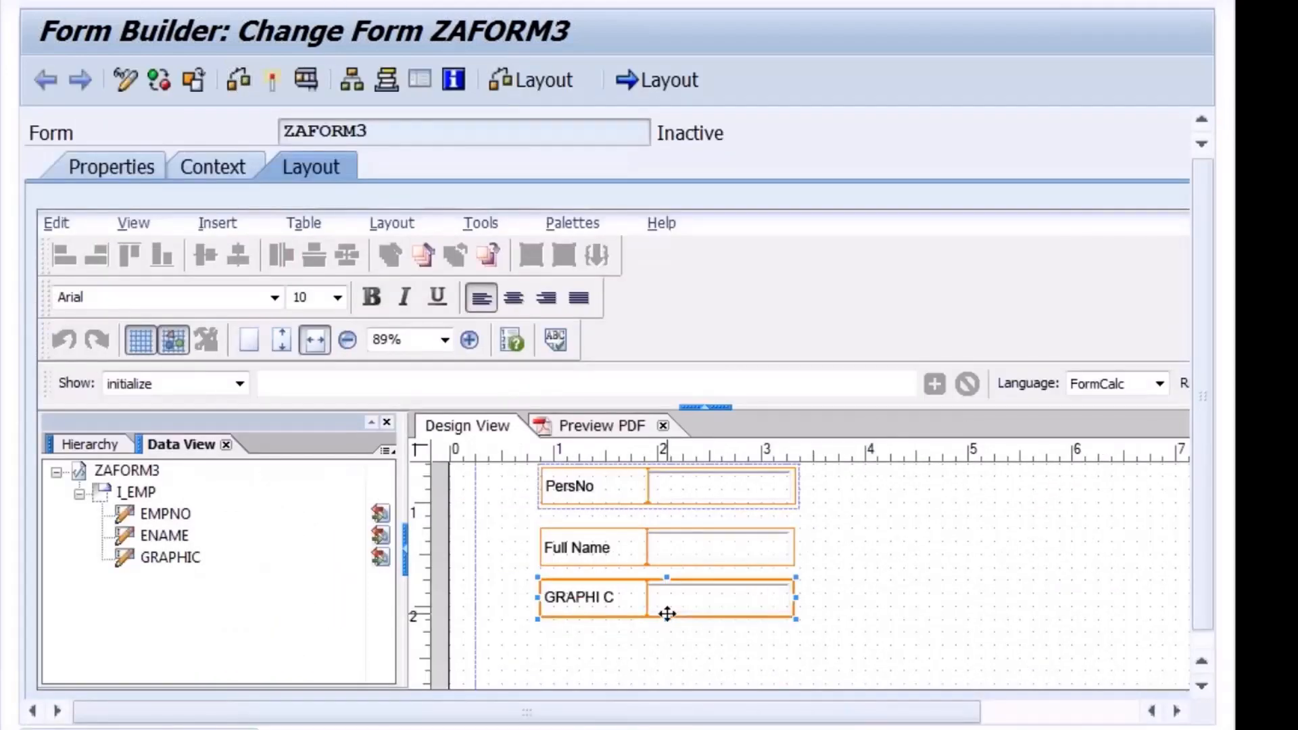
{"action": "left_click_drag", "start_coordinate": [666, 617], "coordinate": [666, 683]}
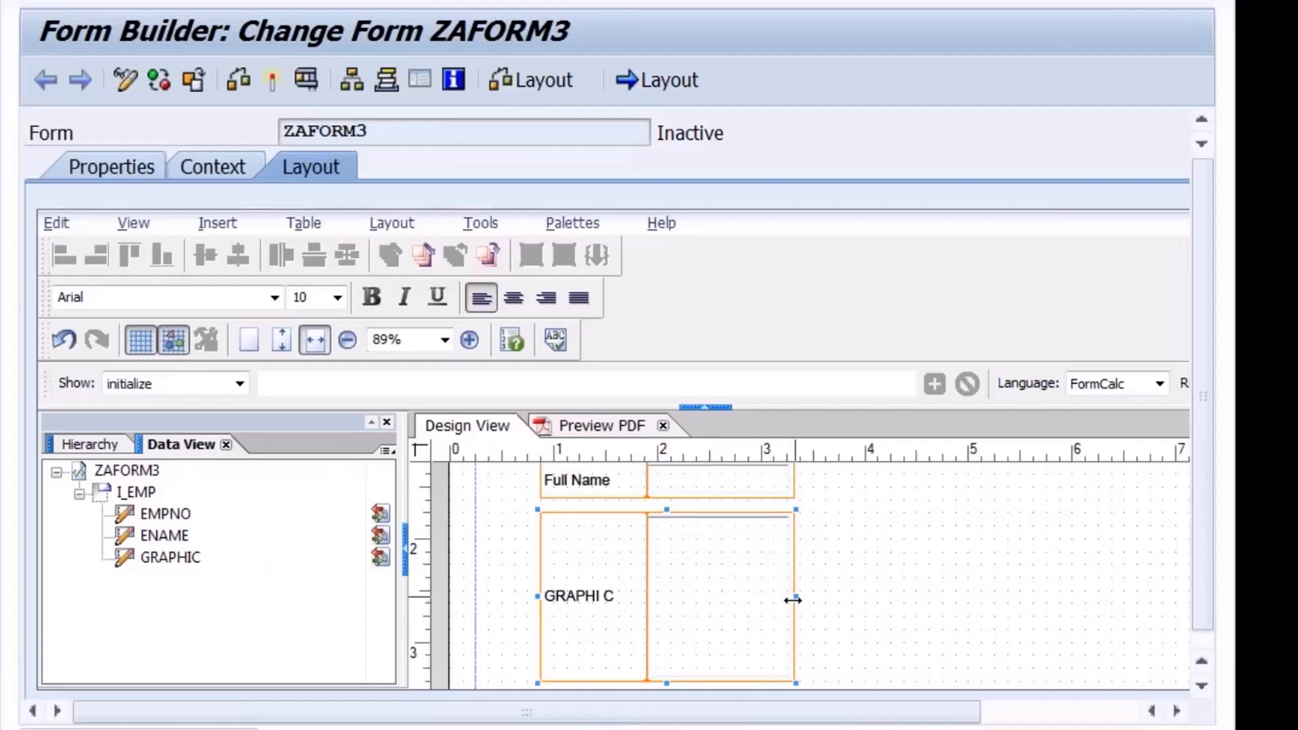
{"action": "scroll", "coordinate": [1201, 588], "scroll_direction": "down", "scroll_amount": 1}
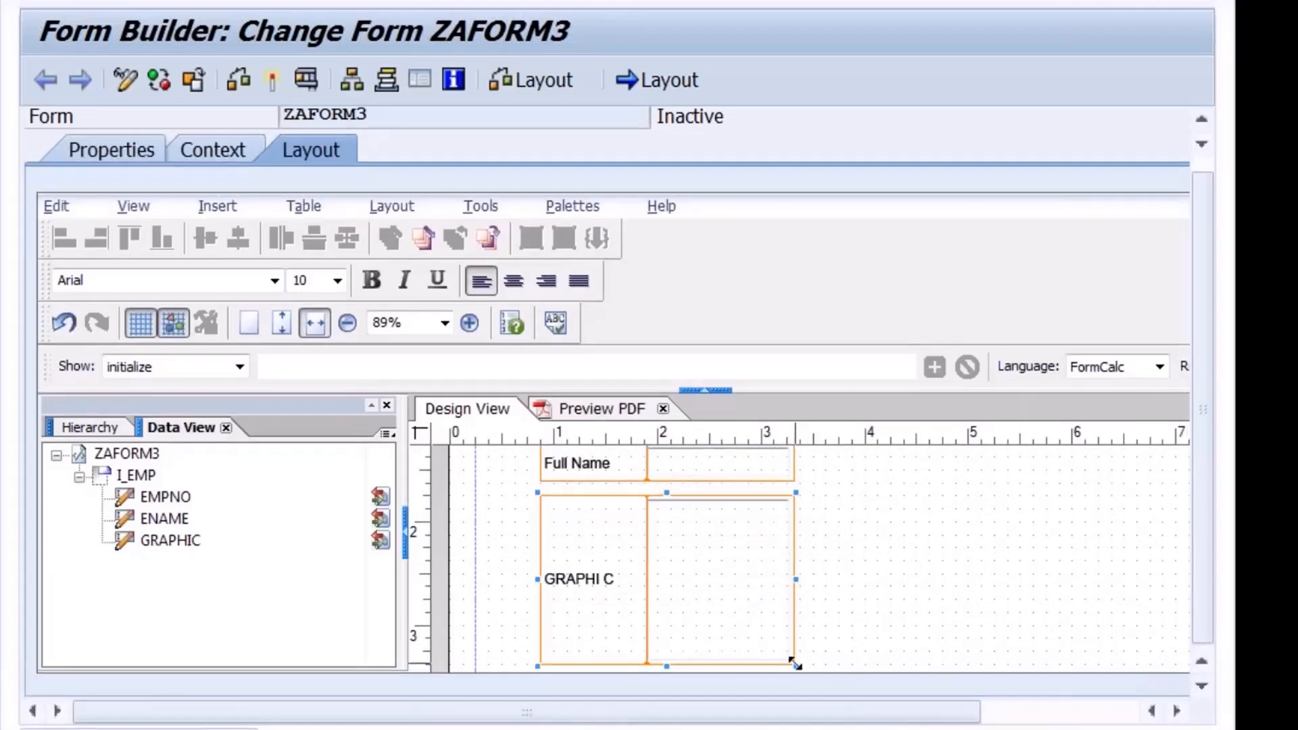
{"action": "left_click_drag", "start_coordinate": [795, 664], "coordinate": [827, 676]}
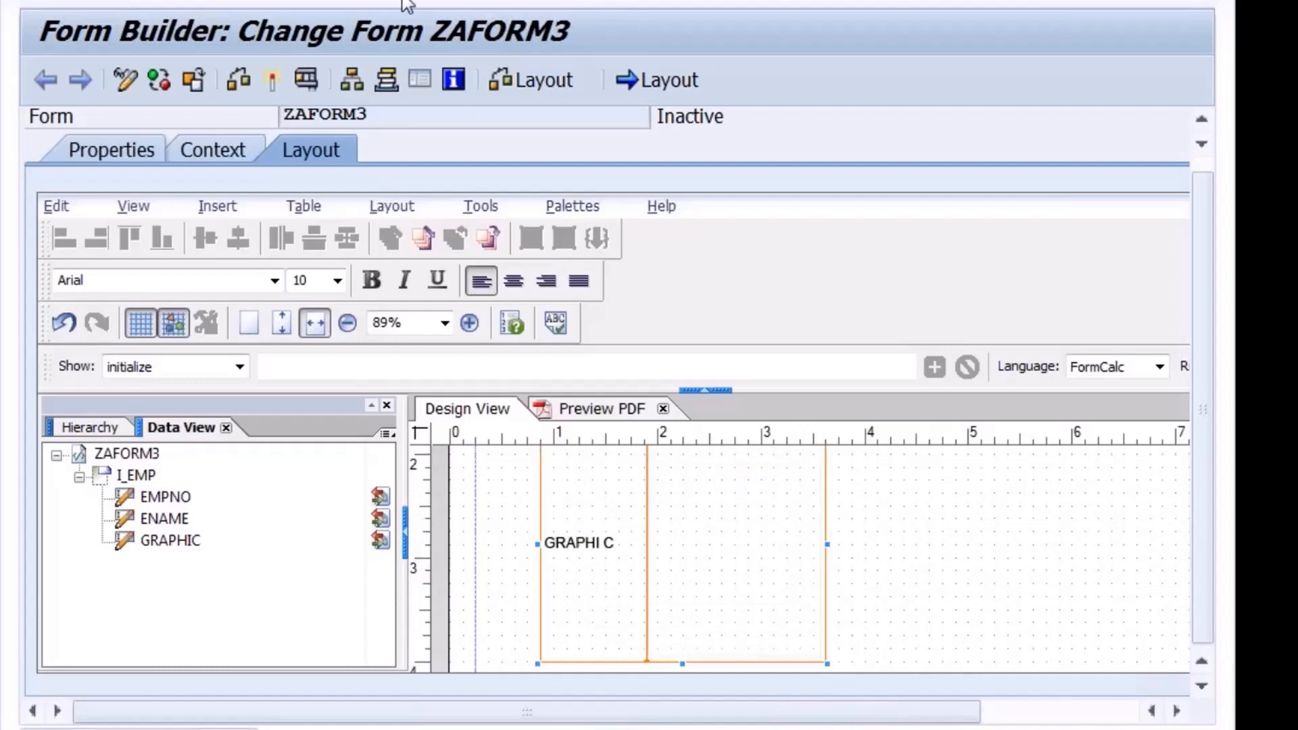
- Activate form ZAFORM3 and allow access to the APPDATA environment variable
{"action": "left_click", "coordinate": [247, 77]}
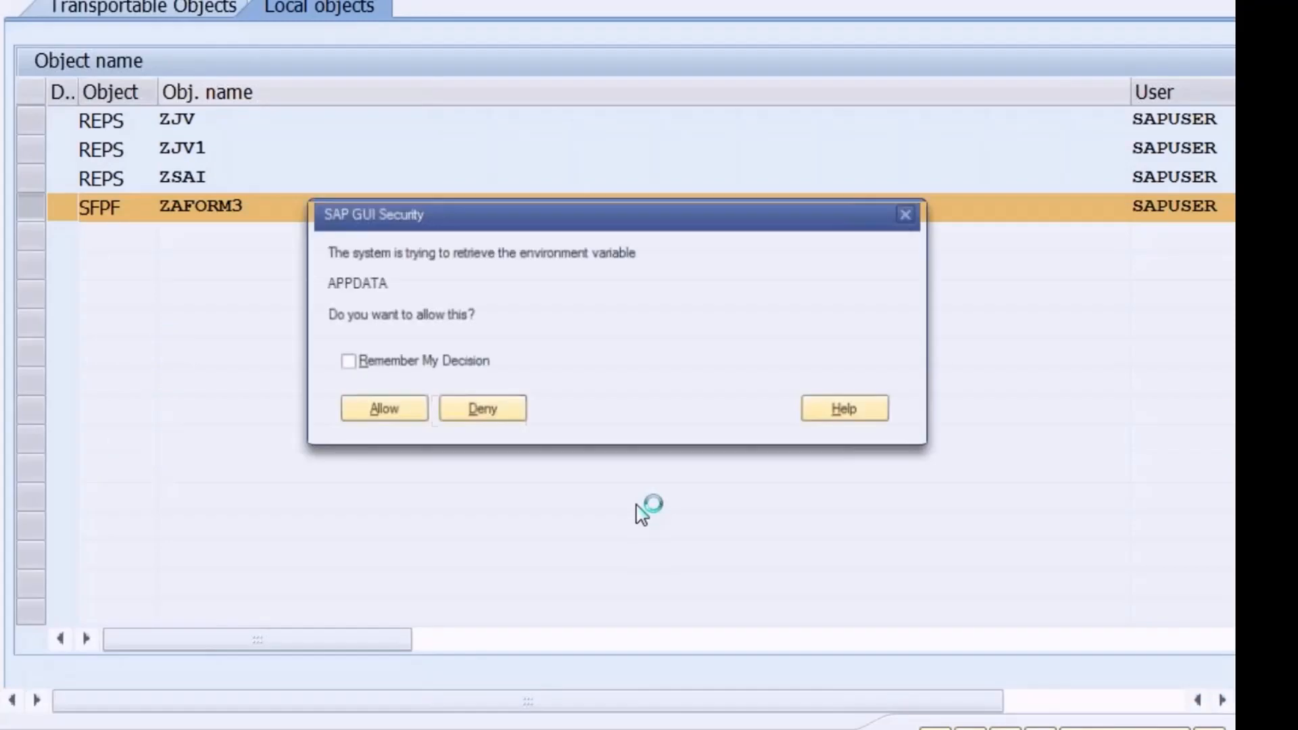
{"action": "left_click", "coordinate": [404, 414]}
{"action": "left_click", "coordinate": [402, 414]}
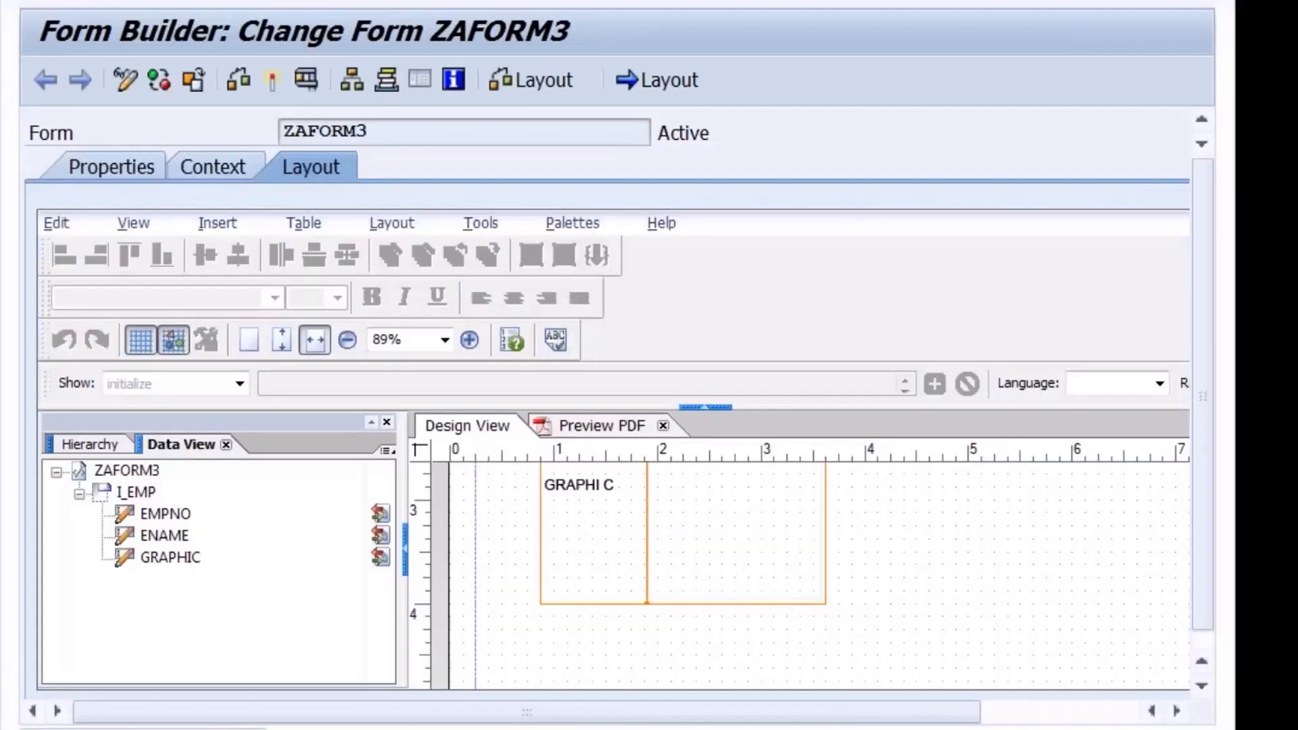
- Reopen the GRAPHIC field's object properties and check its Field type and default binding
{"action": "left_click", "coordinate": [749, 526]}
{"action": "right_click", "coordinate": [749, 522]}
{"action": "mouse_move", "coordinate": [815, 429]}
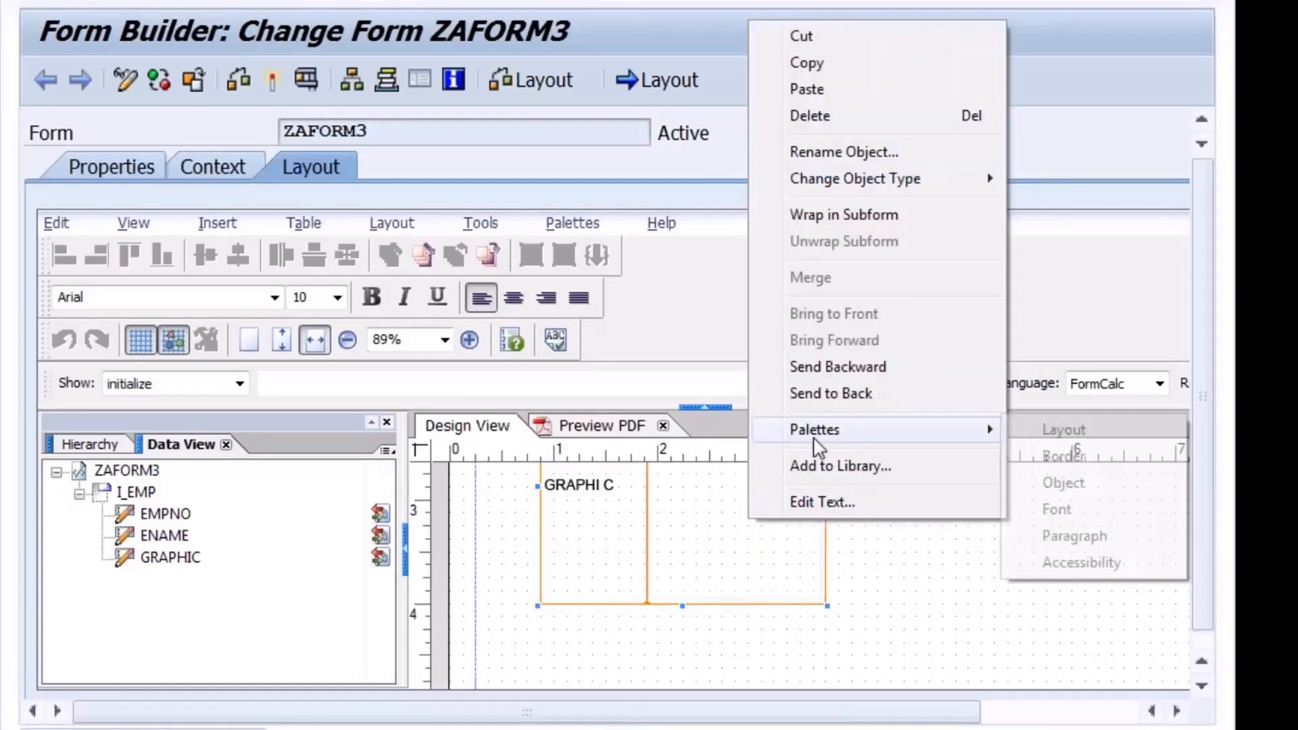
{"action": "left_click", "coordinate": [1075, 484]}
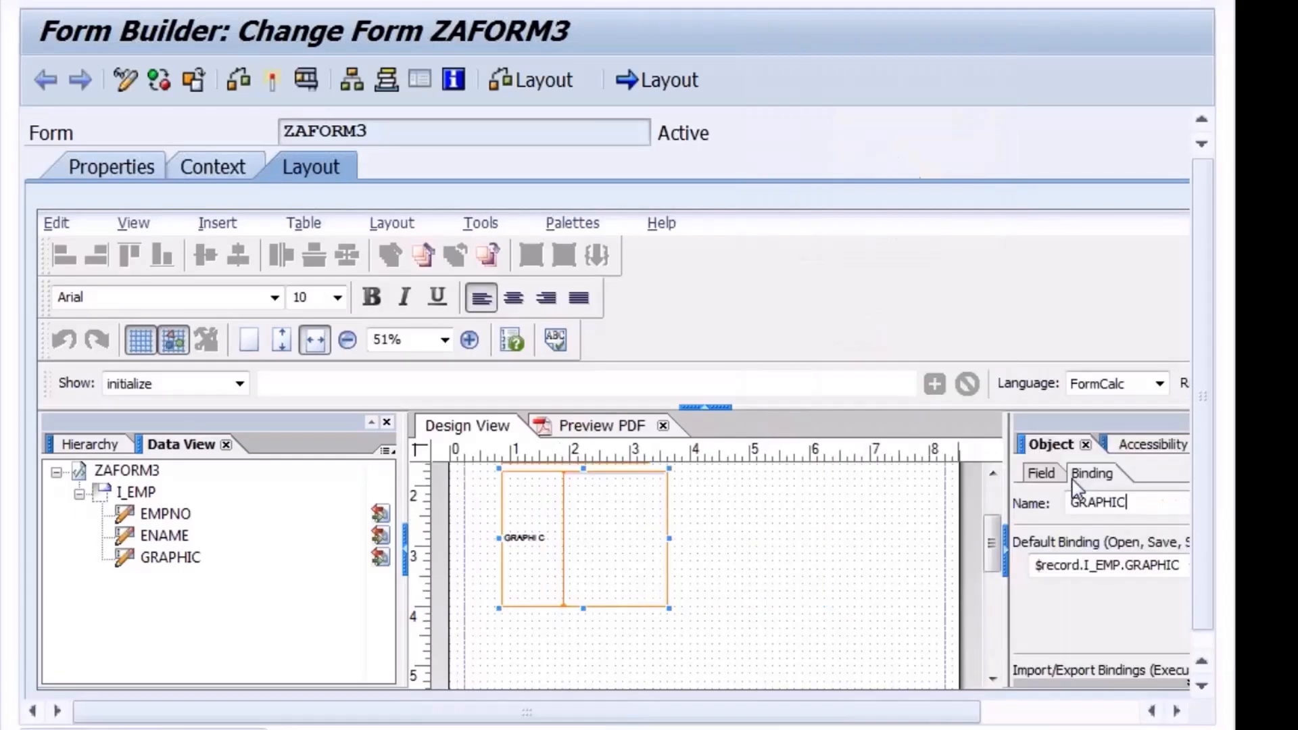
{"action": "left_click", "coordinate": [1042, 477]}
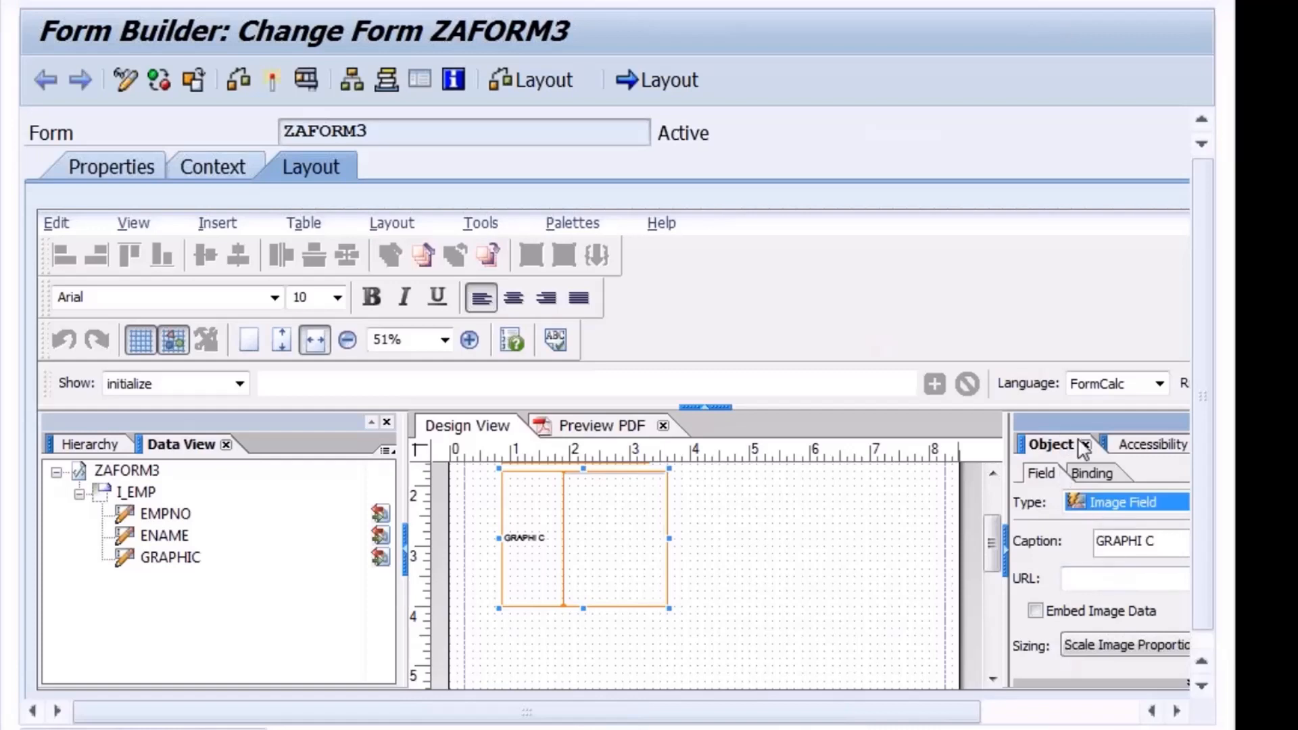
{"action": "left_click", "coordinate": [1094, 477]}
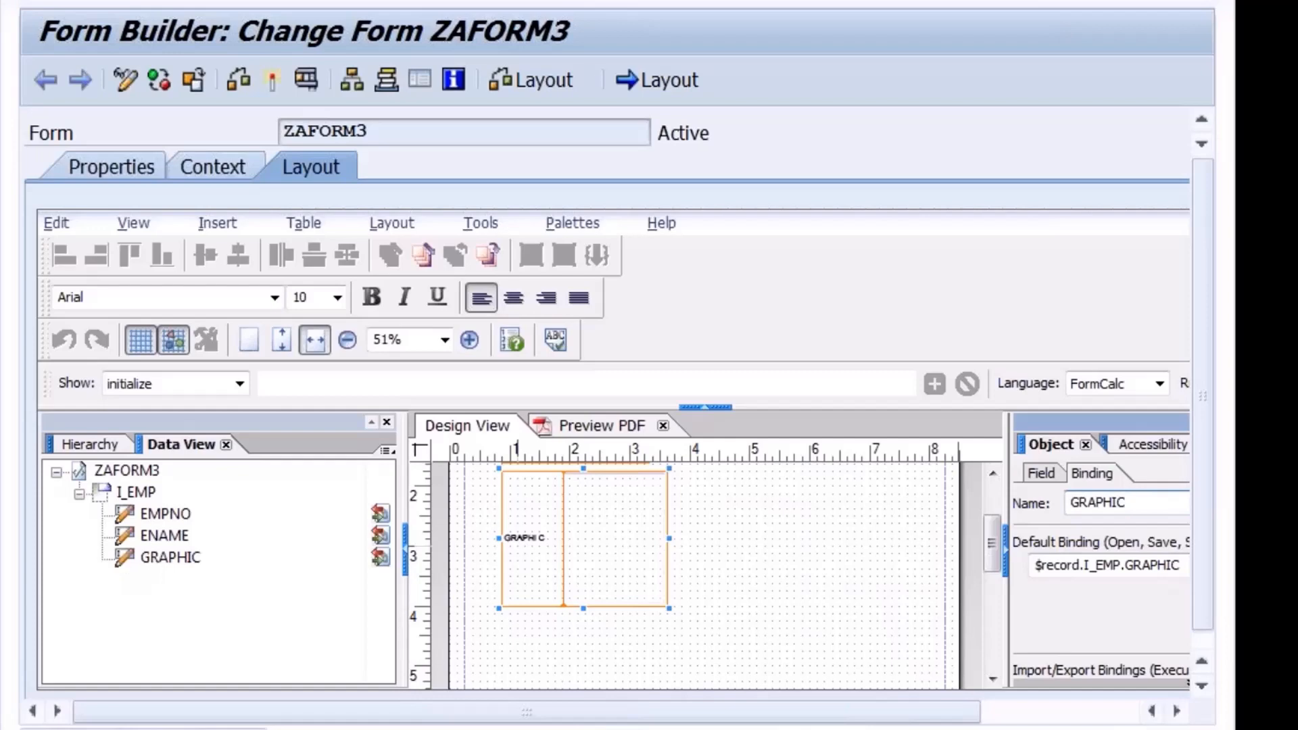
- Activate the form once more, allow the APPDATA access, and return to the Form Builder entry point
{"action": "left_click", "coordinate": [274, 81]}
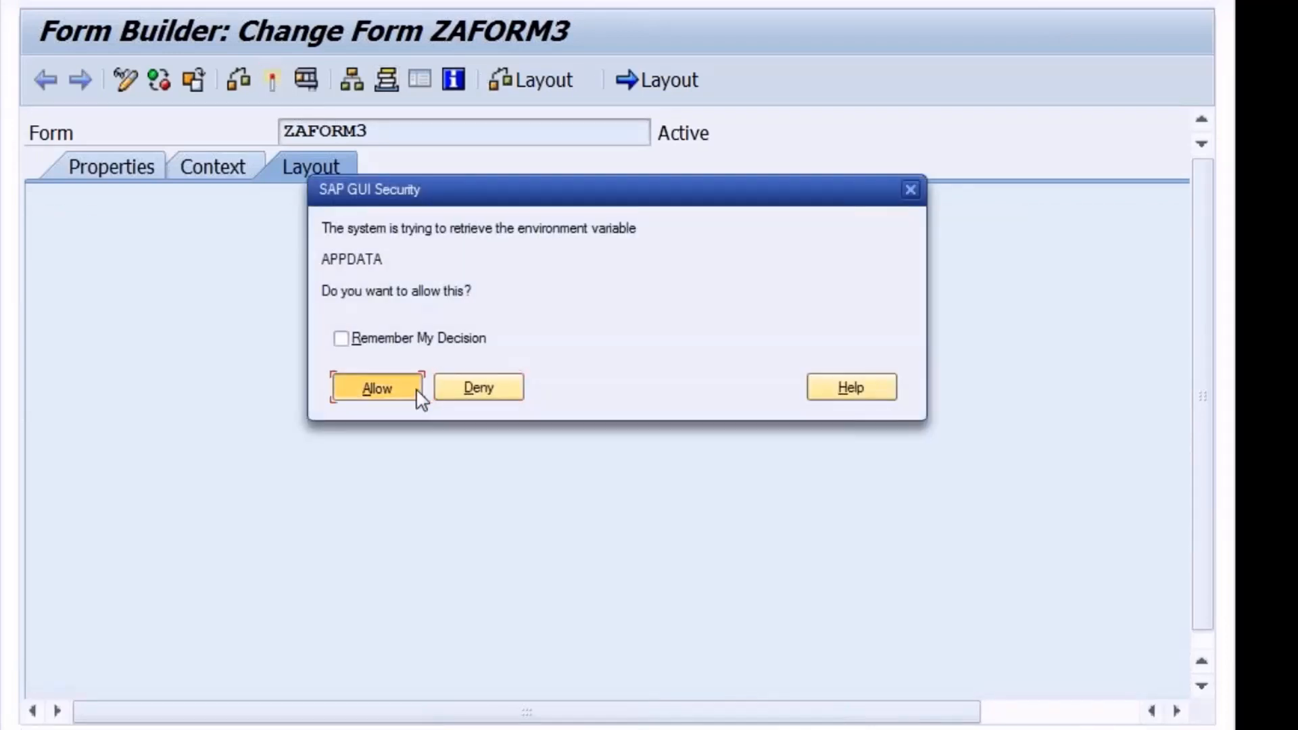
{"action": "left_click", "coordinate": [399, 384]}
{"action": "left_click", "coordinate": [388, 381]}
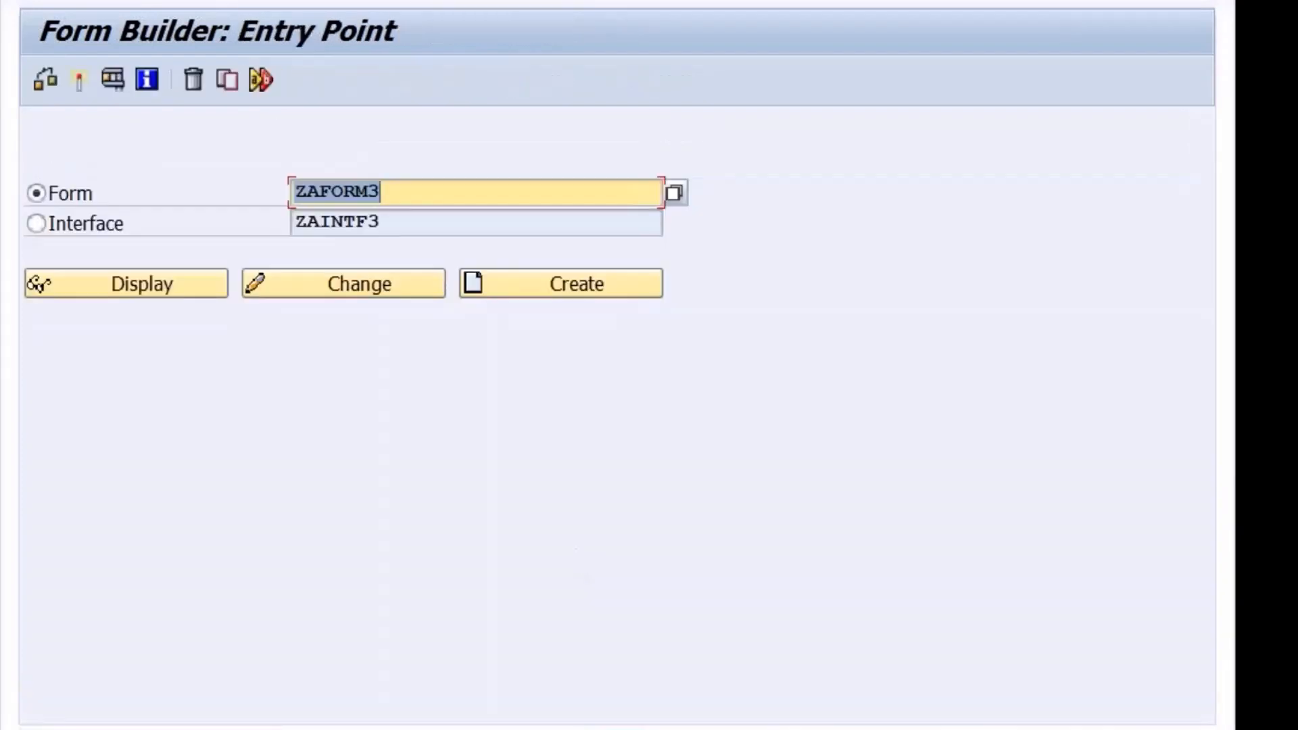
- Leave the Form Builder and open the ABAP Editor's initial screen
{"action": "left_click", "coordinate": [630, 729]}
{"action": "left_click", "coordinate": [713, 694]}
{"action": "key", "text": "F3"}
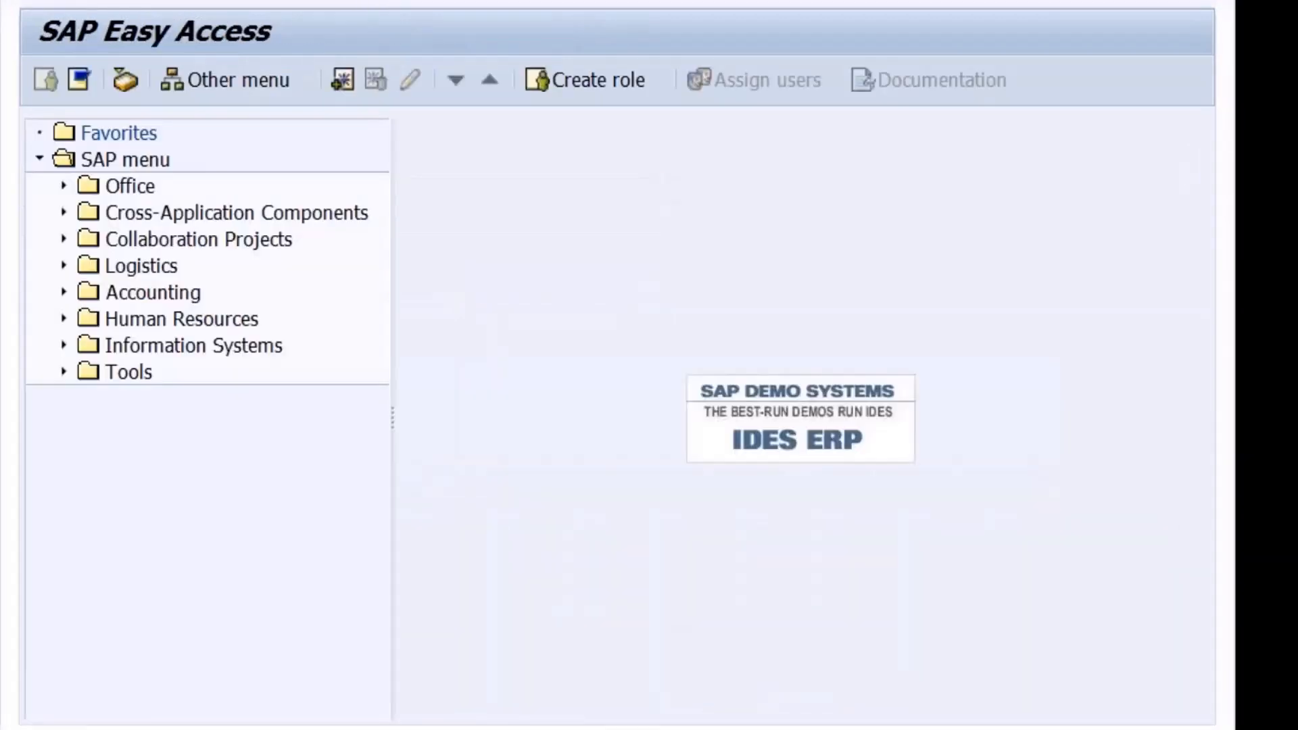
{"action": "key", "text": "Return"}
- Display the source code of program ZcallADOBE1 and examine the Case 2 section that calls the Adobe form dynamically
{"action": "type", "text": "Z"}
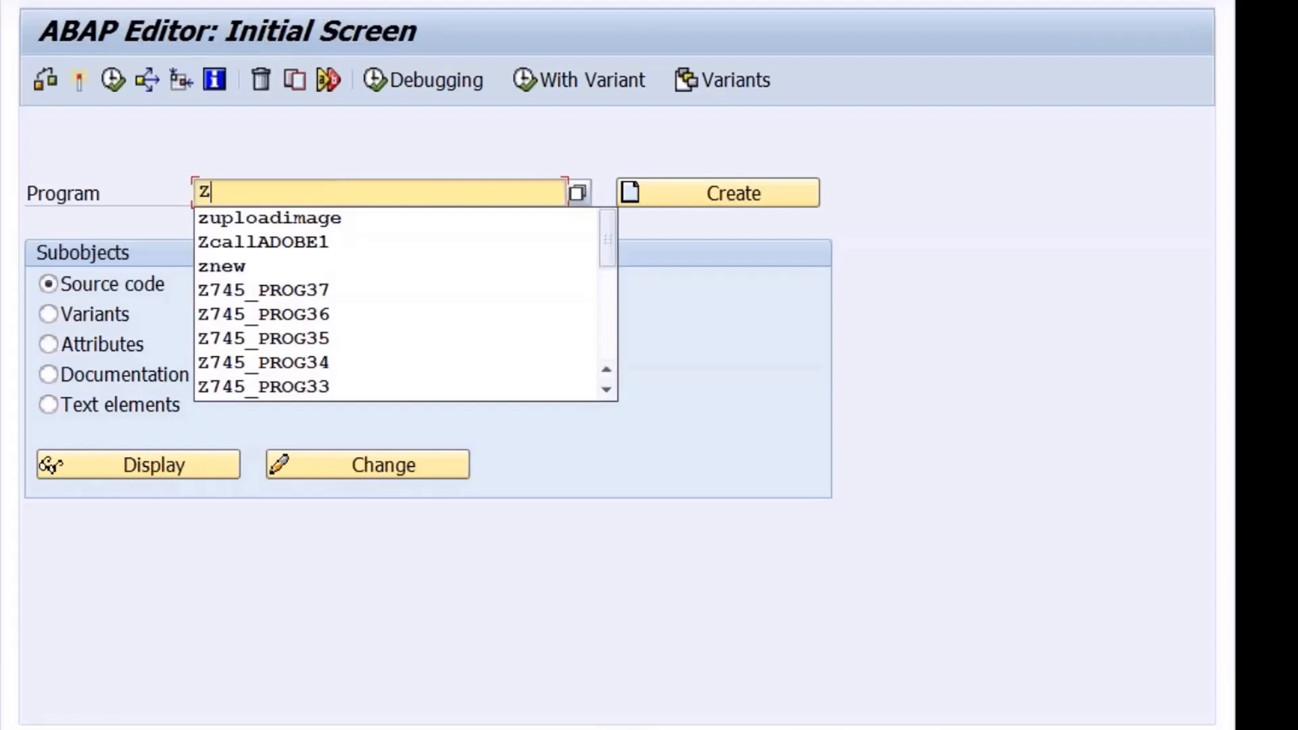
{"action": "key", "text": "Down"}
{"action": "key", "text": "Down"}
{"action": "key", "text": "Return"}
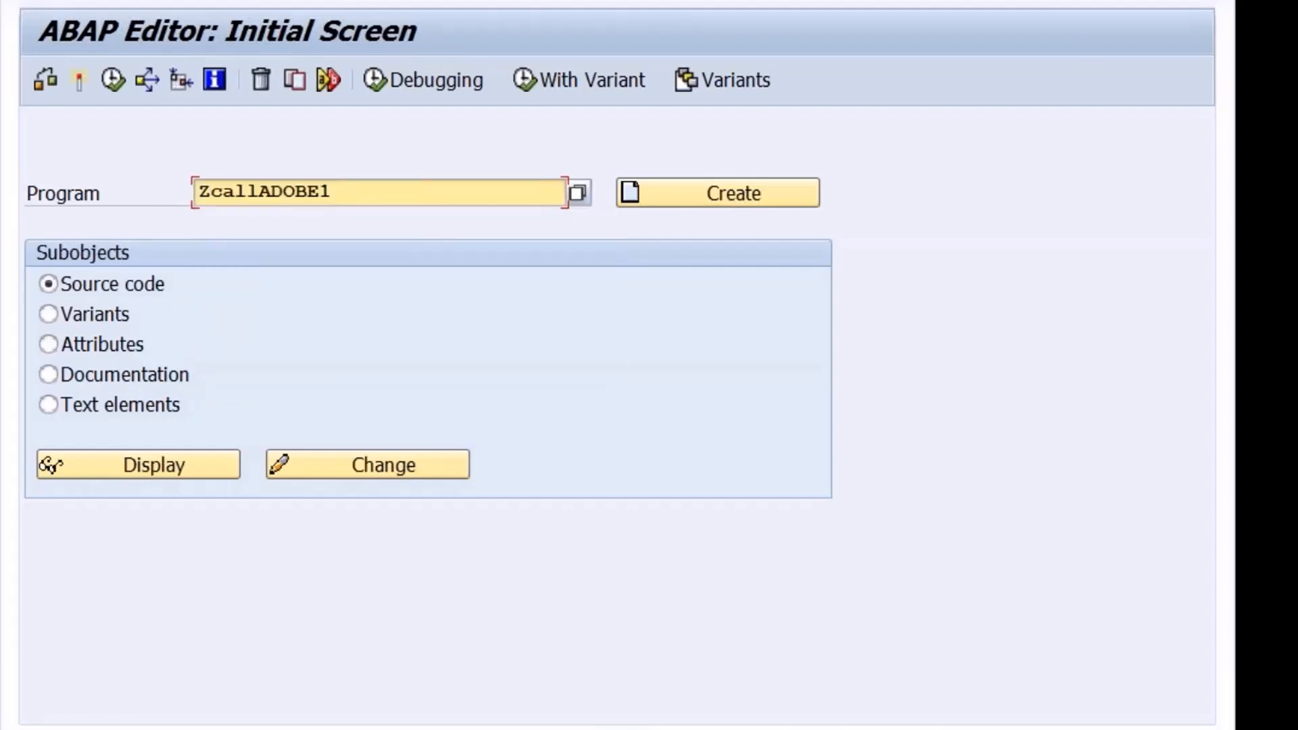
{"action": "key", "text": "F7"}
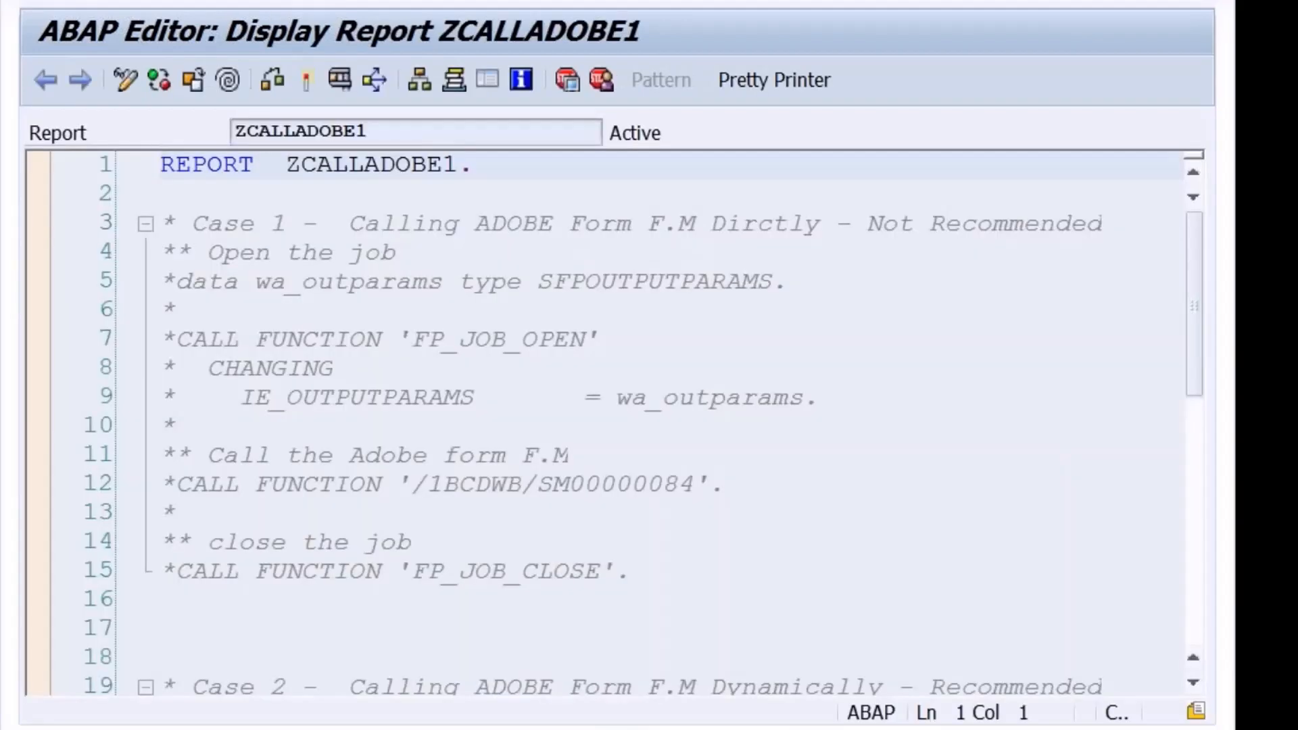
{"action": "left_click_drag", "start_coordinate": [1193, 310], "coordinate": [1251, 500]}
{"action": "key", "text": "F3"}
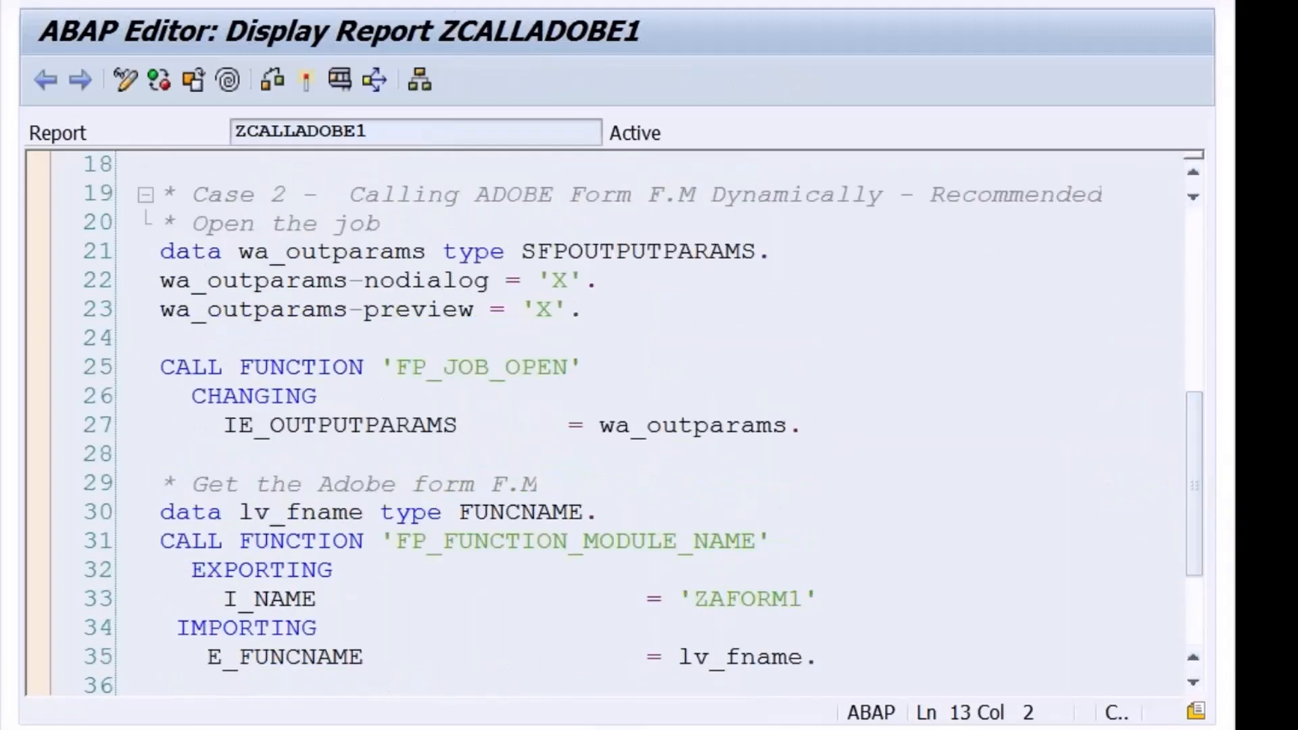
- Display the source code of program ZCALLADOBE2 and return to the initial screen
{"action": "left_click_drag", "start_coordinate": [321, 194], "coordinate": [459, 202]}
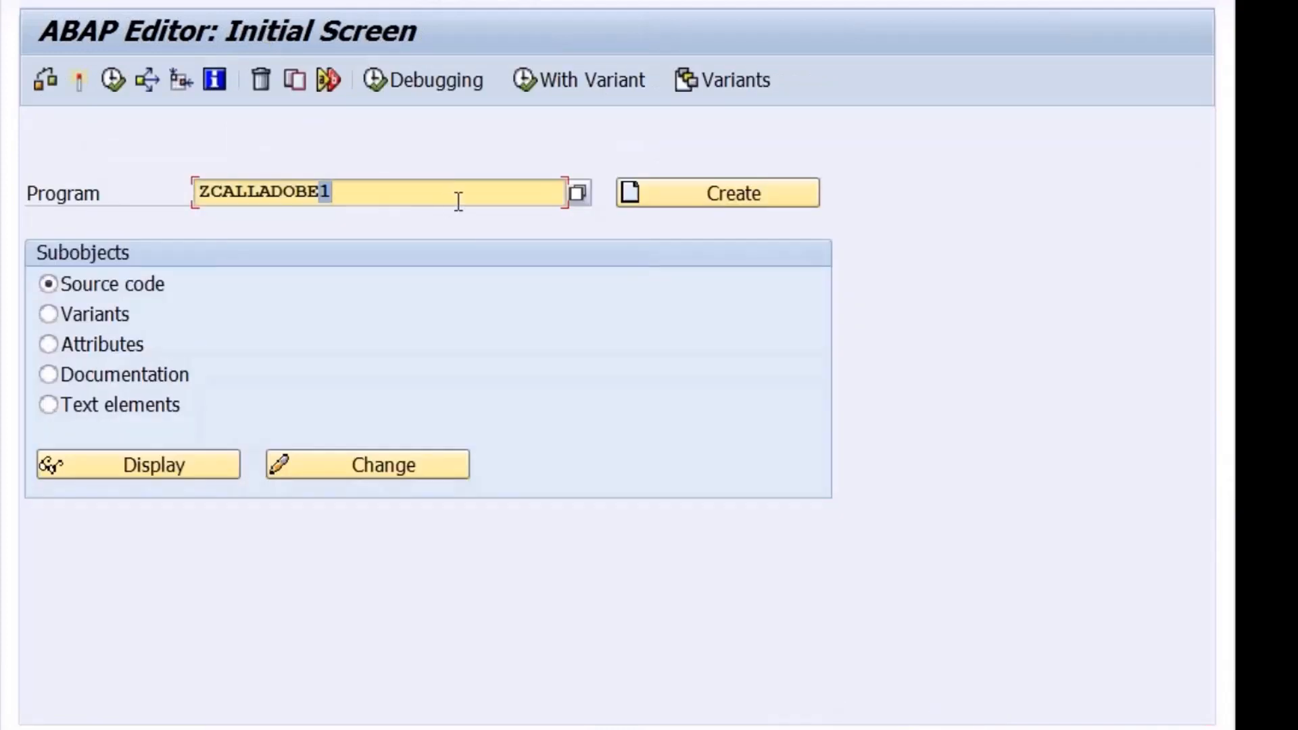
{"action": "type", "text": "2"}
{"action": "key", "text": "F7"}
{"action": "key", "text": "F3"}
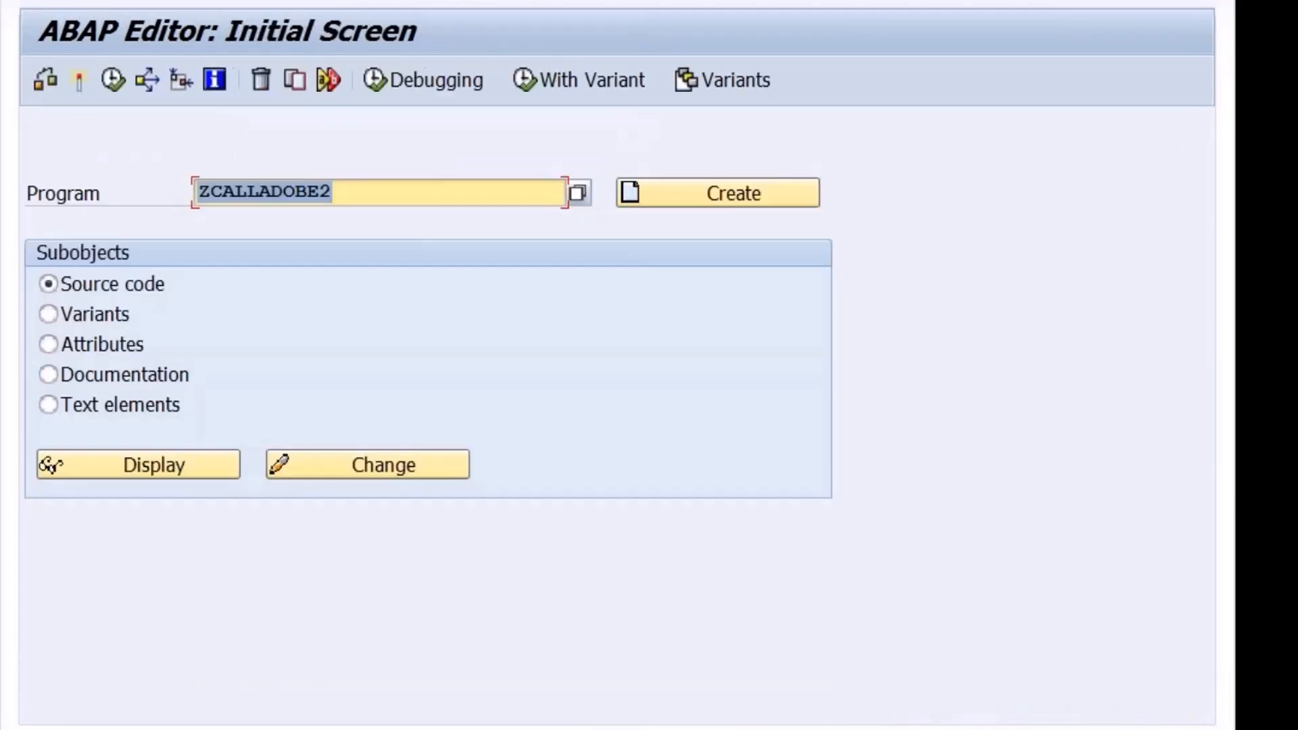
- Copy program ZCALLADOBE2 with all its components to ZCALLADOBE3 and open the copy's source code for editing
{"action": "left_click", "coordinate": [294, 79]}
{"action": "left_click_drag", "start_coordinate": [472, 340], "coordinate": [649, 324]}
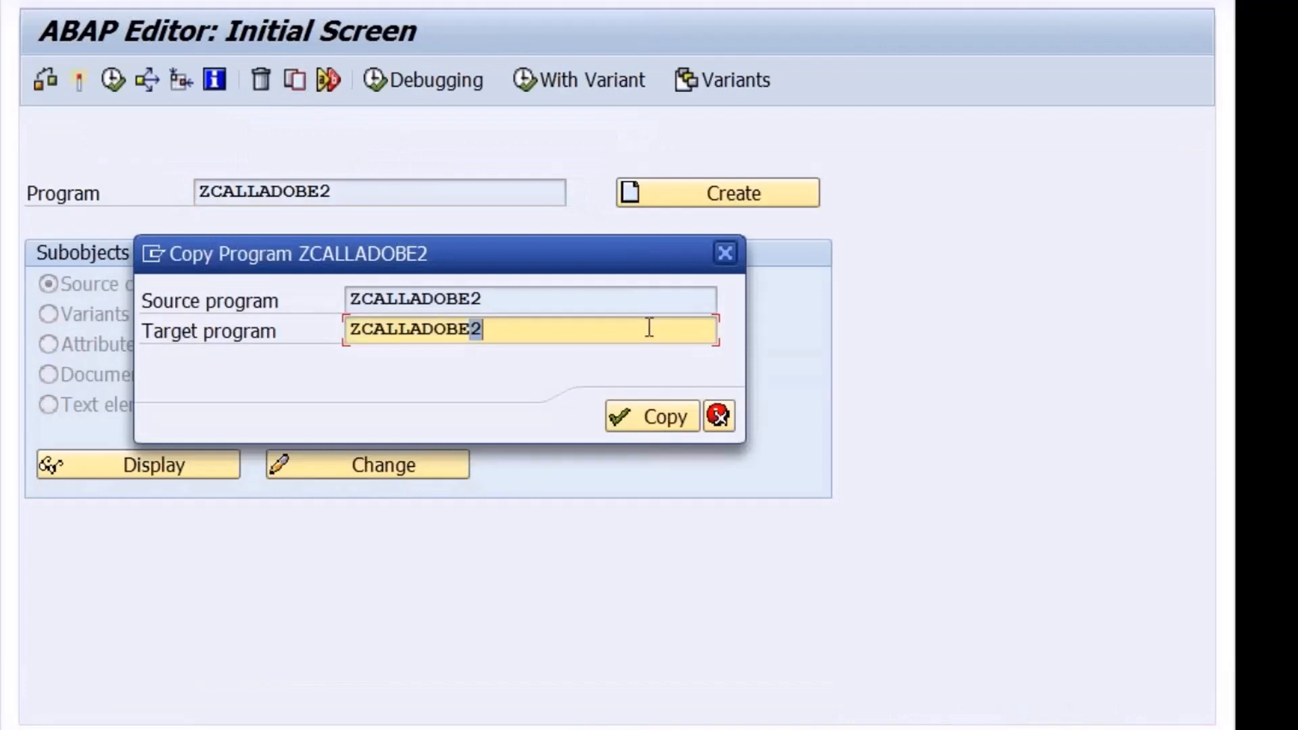
{"action": "type", "text": "3"}
{"action": "key", "text": "Return"}
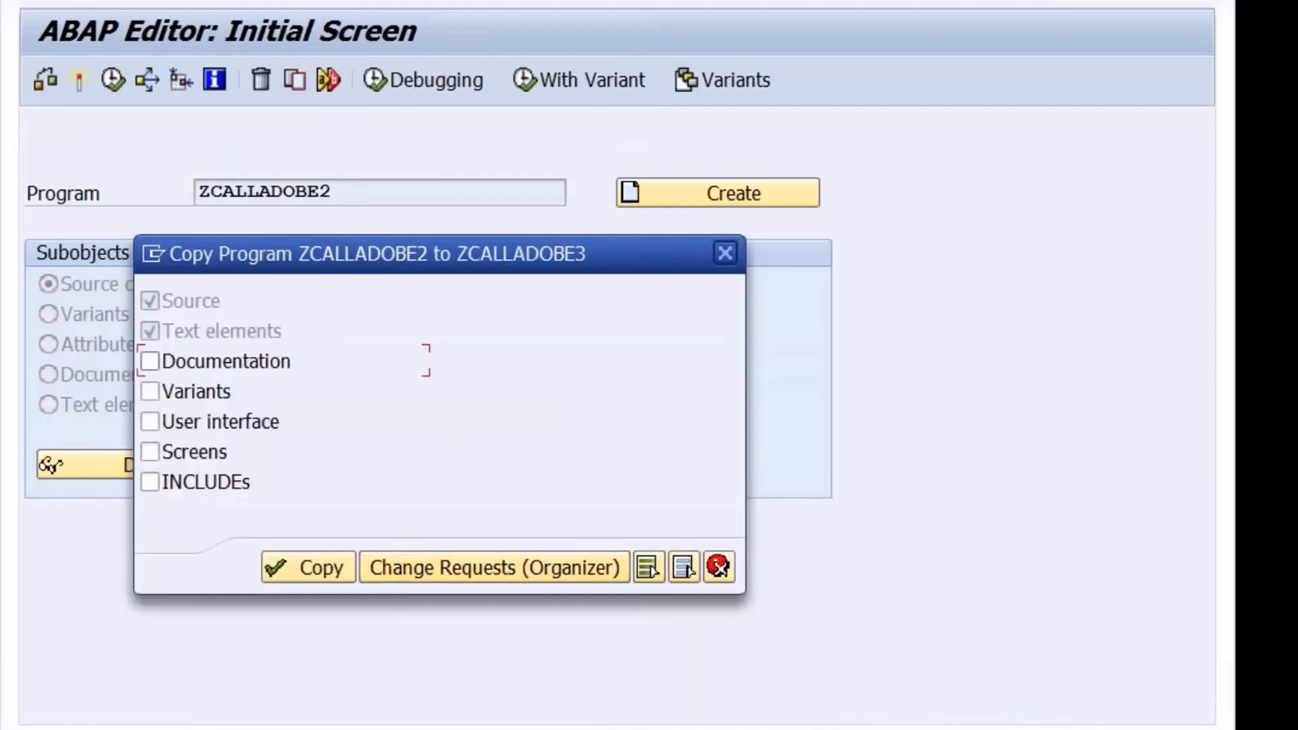
{"action": "left_click", "coordinate": [645, 568]}
{"action": "left_click", "coordinate": [318, 568]}
{"action": "left_click", "coordinate": [647, 547]}
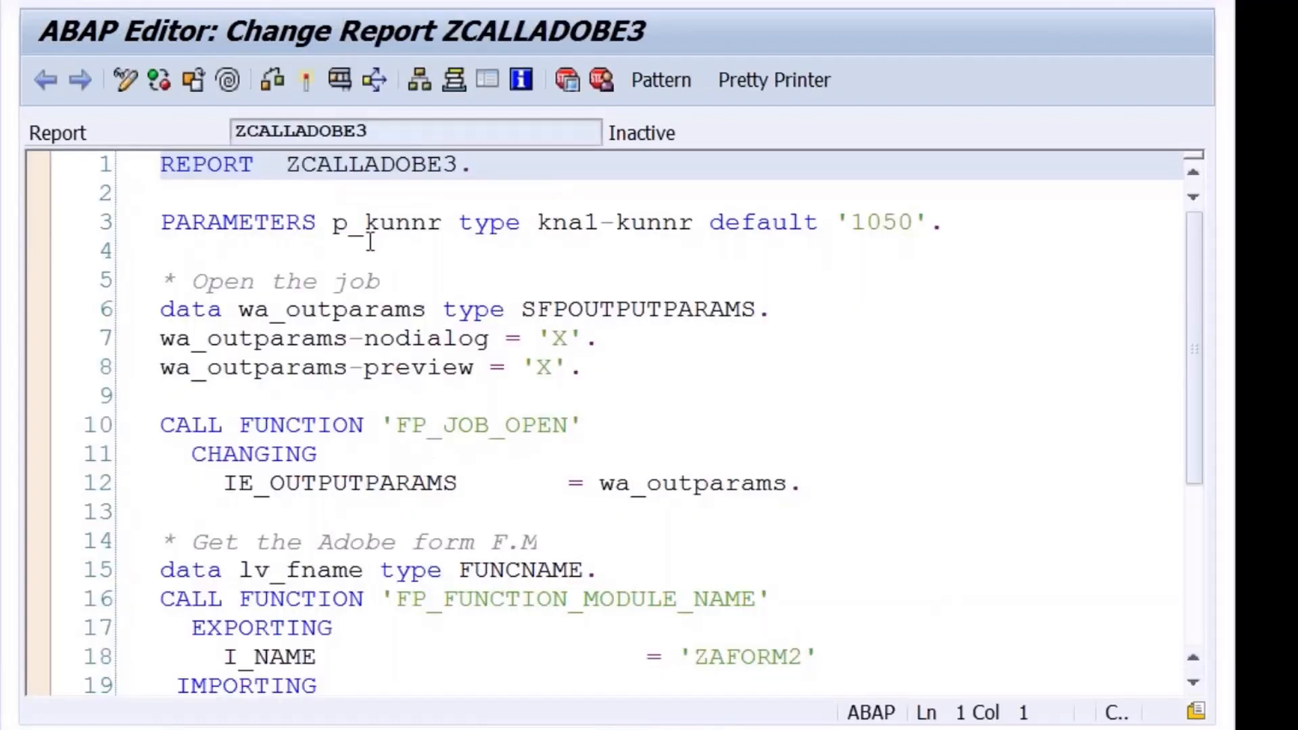
- Declare a work area wa_emp of type zemp on a new line above the p_kunnr parameter
{"action": "left_click", "coordinate": [377, 224]}
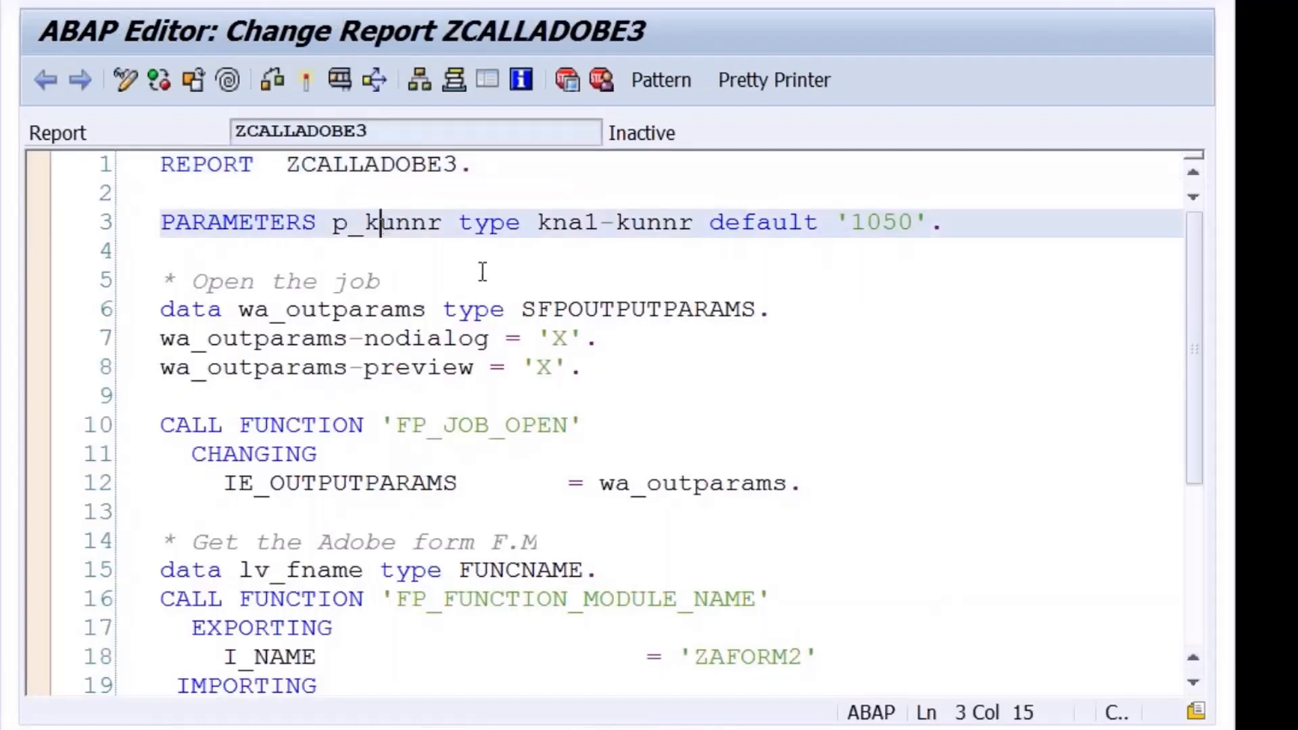
{"action": "key", "text": "Home"}
{"action": "key", "text": "Return"}
{"action": "key", "text": "Up"}
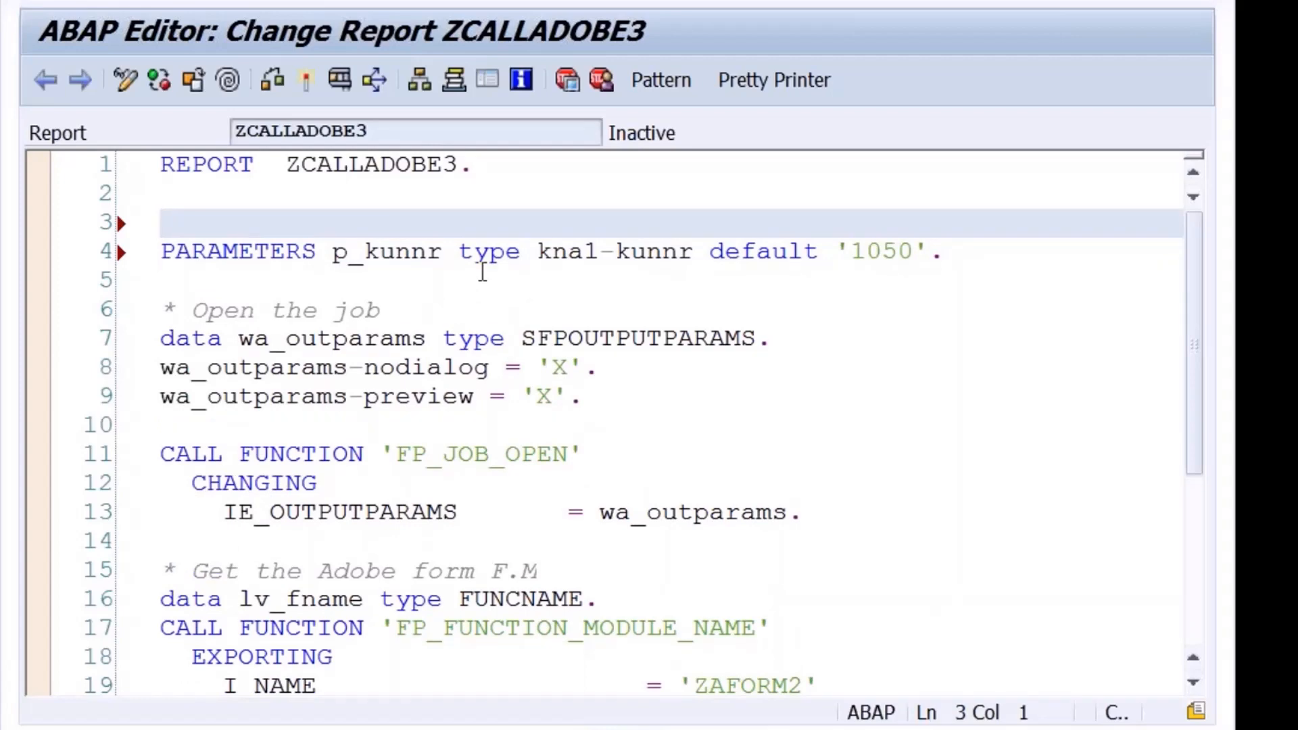
{"action": "type", "text": "DATA"}
{"action": "key", "text": "BackSpace"}
{"action": "key", "text": "BackSpace"}
{"action": "key", "text": "BackSpace"}
{"action": "key", "text": "BackSpace"}
{"action": "key", "text": "BackSpace"}
{"action": "type", "text": "data wa_emp"}
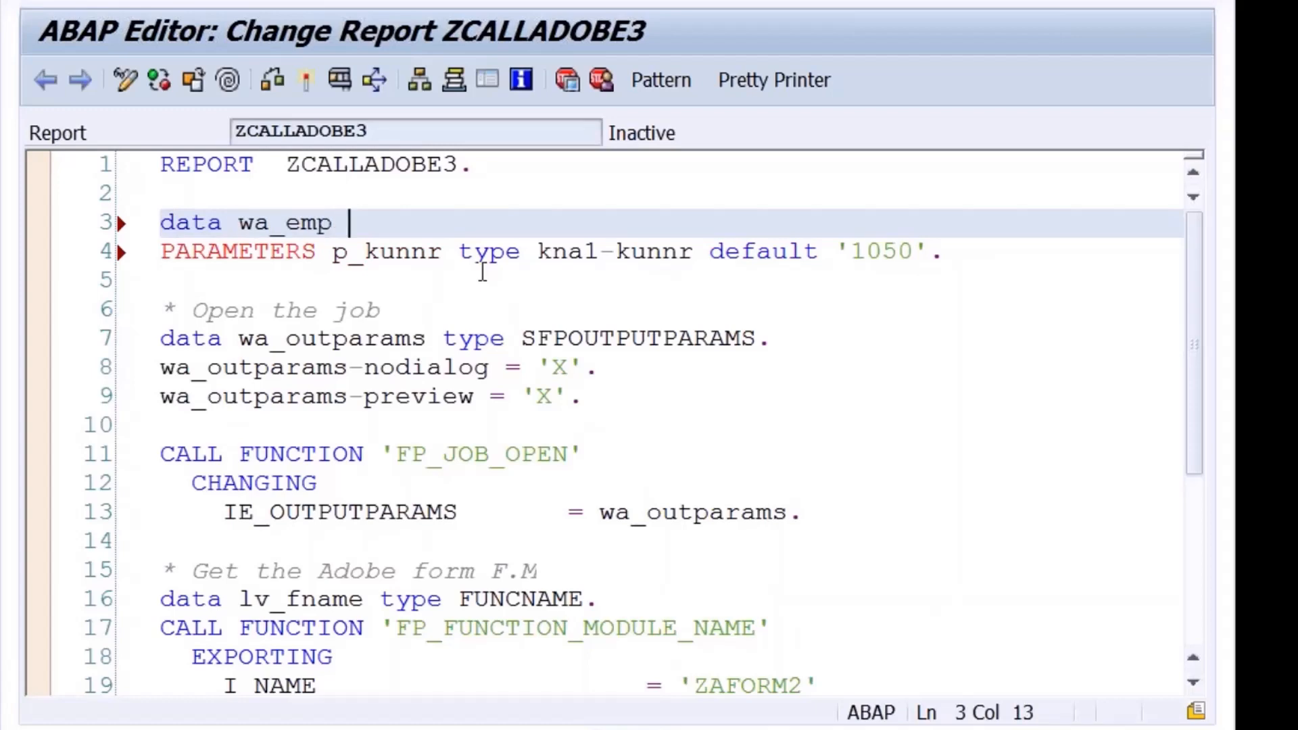
{"action": "key", "text": "Home"}
{"action": "key", "text": "End"}
{"action": "type", "text": "type zemp."}
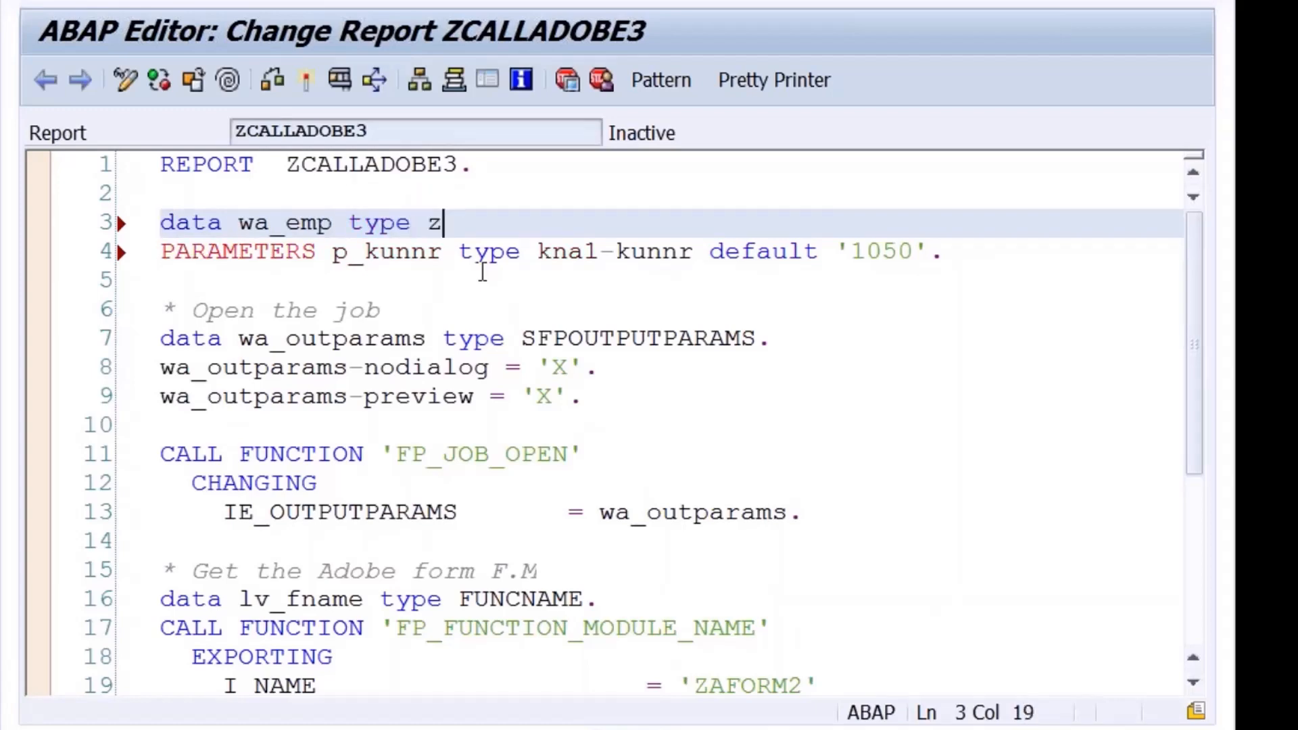
- Add a PARAMETERS statement below the wa_emp declaration, defining p_empno with type zemp-empno
{"action": "key", "text": "Return"}
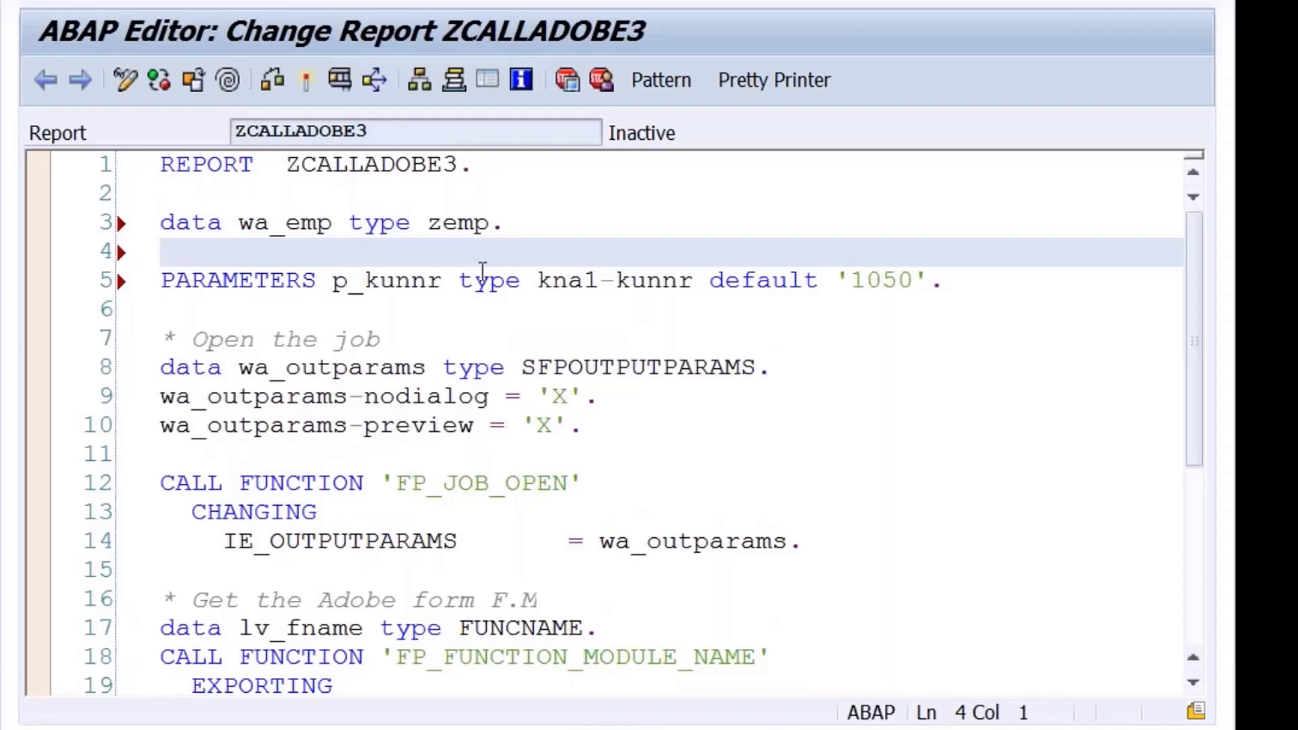
{"action": "type", "text": "para"}
{"action": "key", "text": "Tab"}
{"action": "type", "text": "p"}
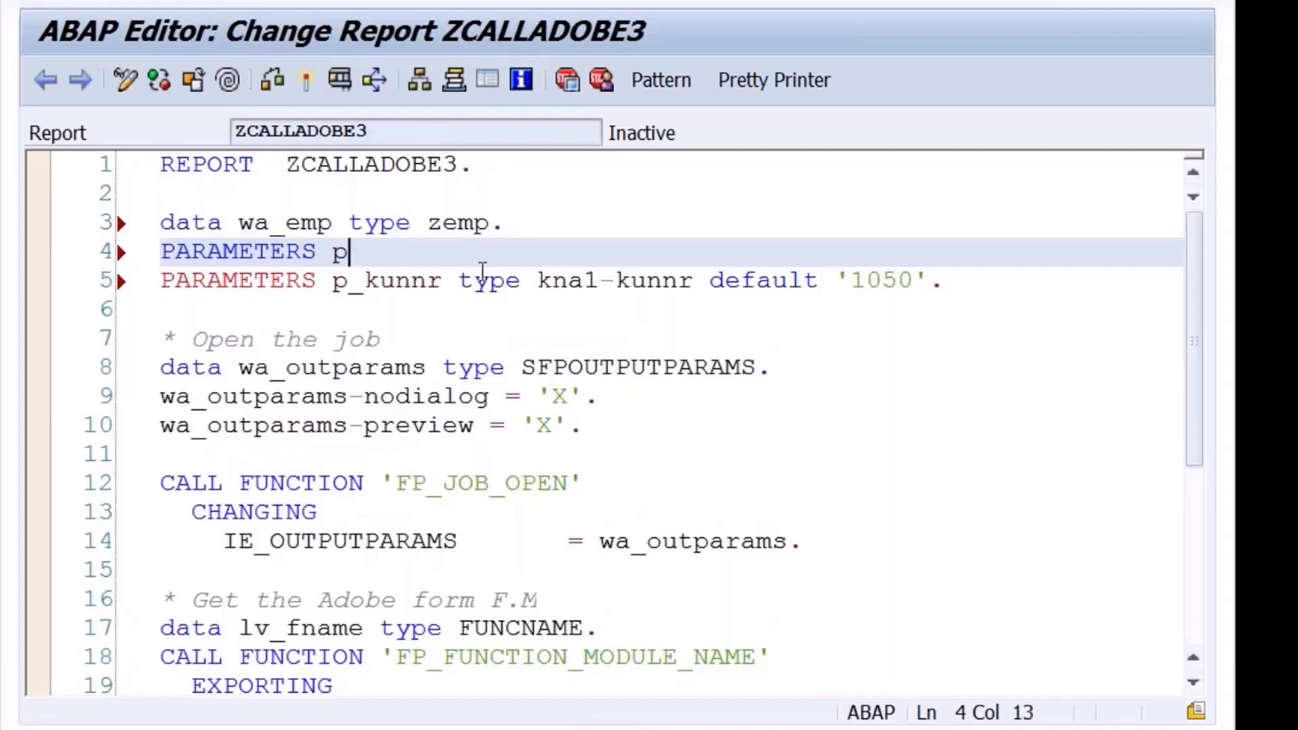
{"action": "type", "text": "_empno type z"}
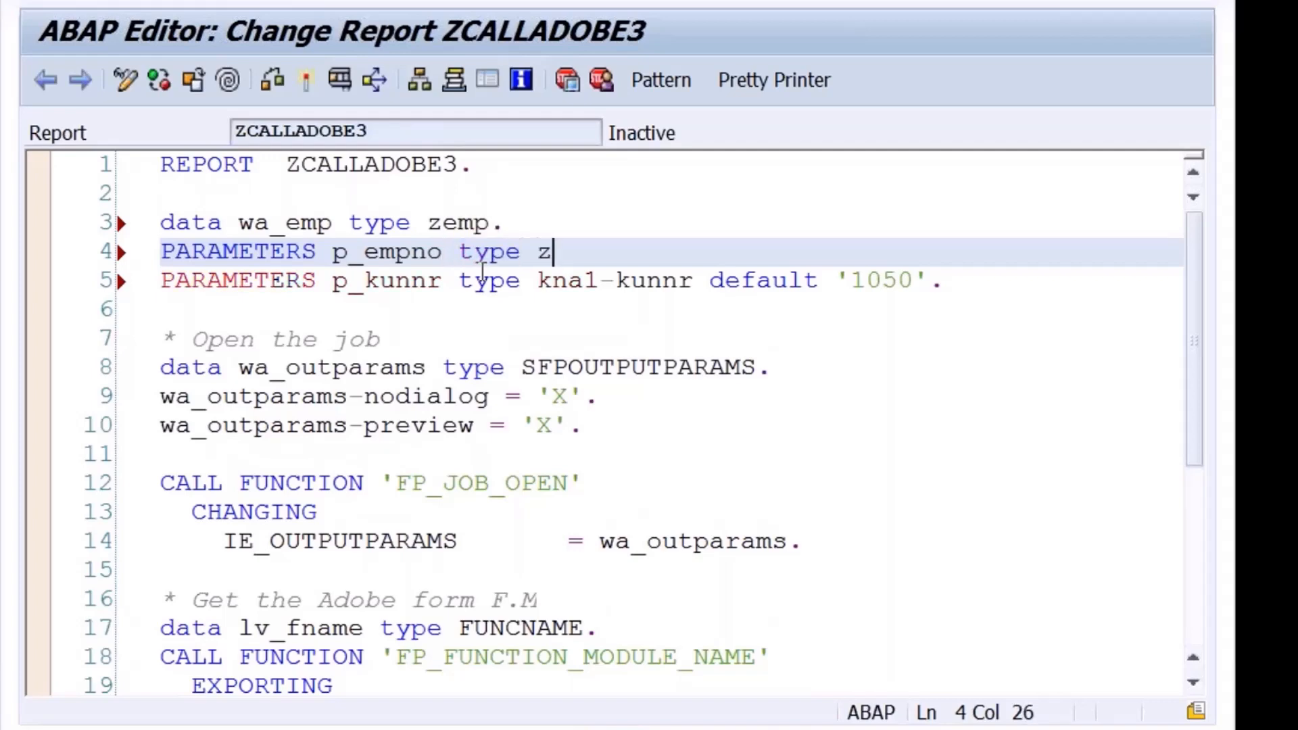
{"action": "type", "text": "emp-empno."}
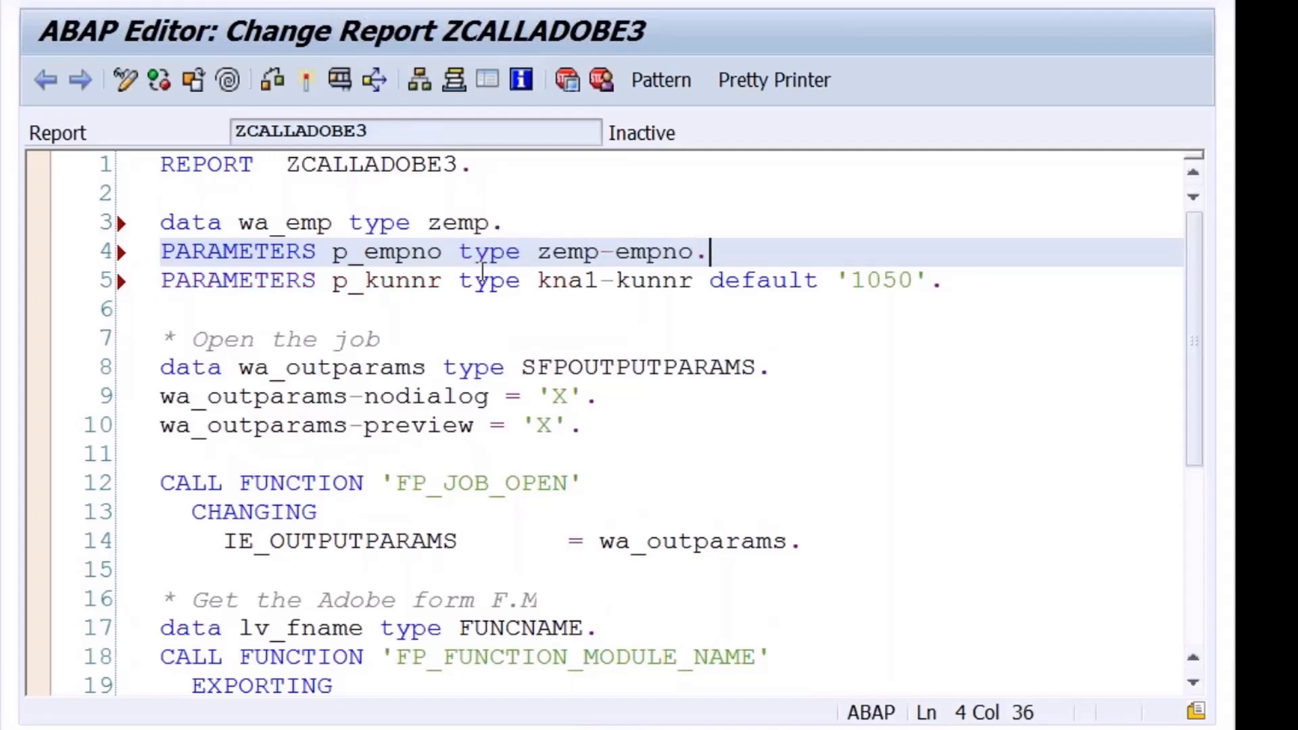
- Add a start-of-SELECTION event below the p_empno parameter, separated from it by a blank line
{"action": "key", "text": "Return"}
{"action": "key", "text": "Return"}
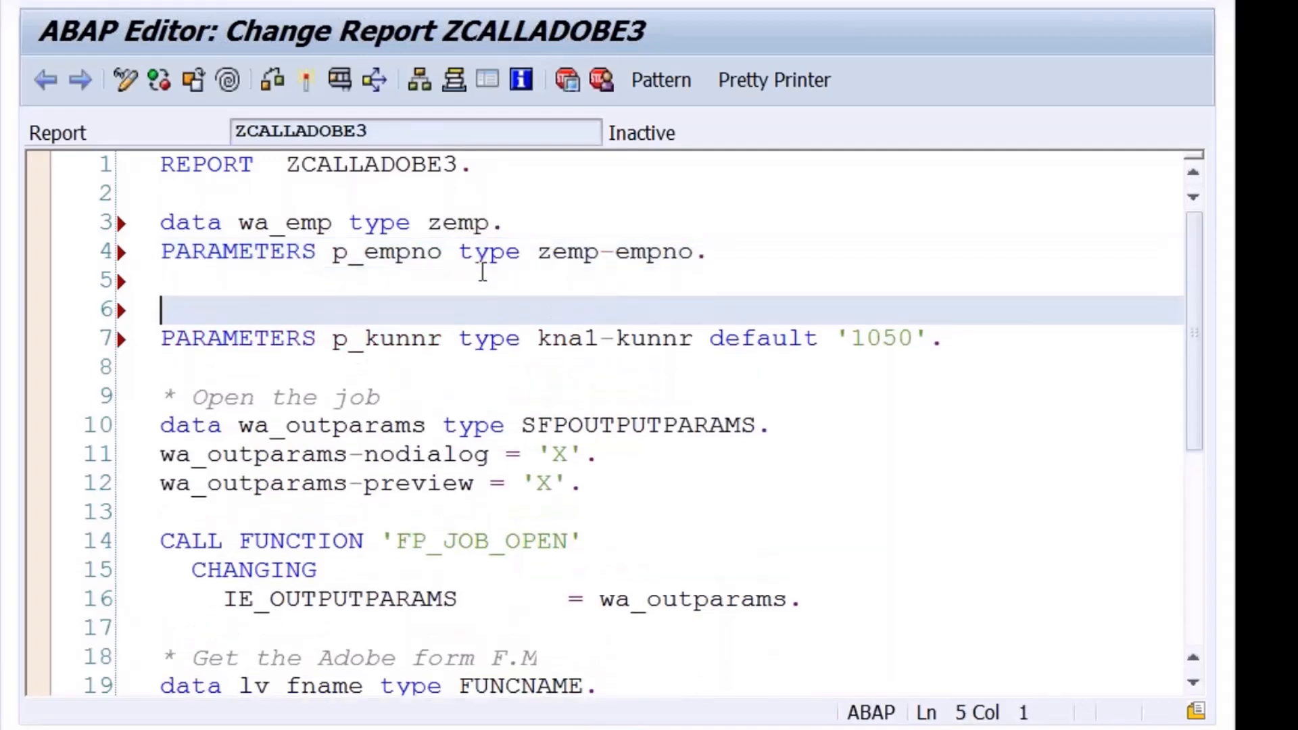
{"action": "type", "text": "s"}
{"action": "key", "text": "BackSpace"}
{"action": "type", "text": "start-of-se"}
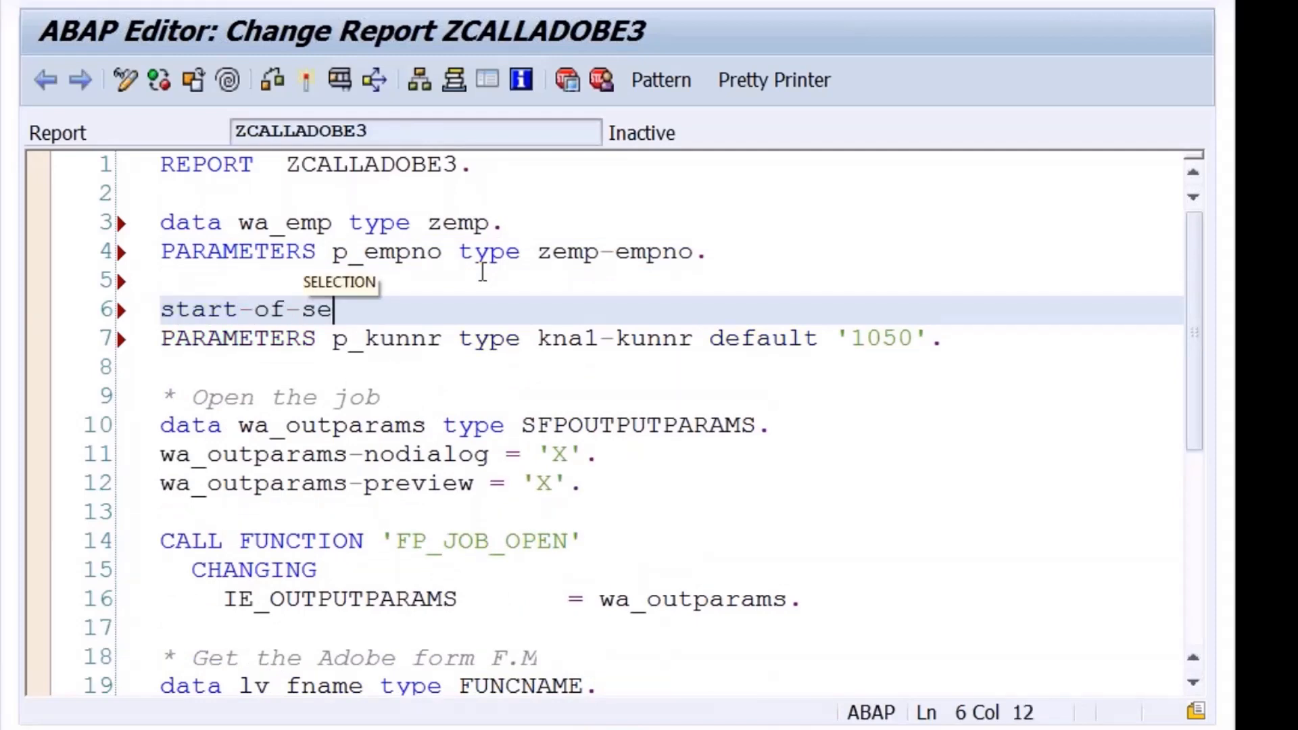
{"action": "key", "text": "Tab"}
{"action": "type", "text": "."}
{"action": "key", "text": "Return"}
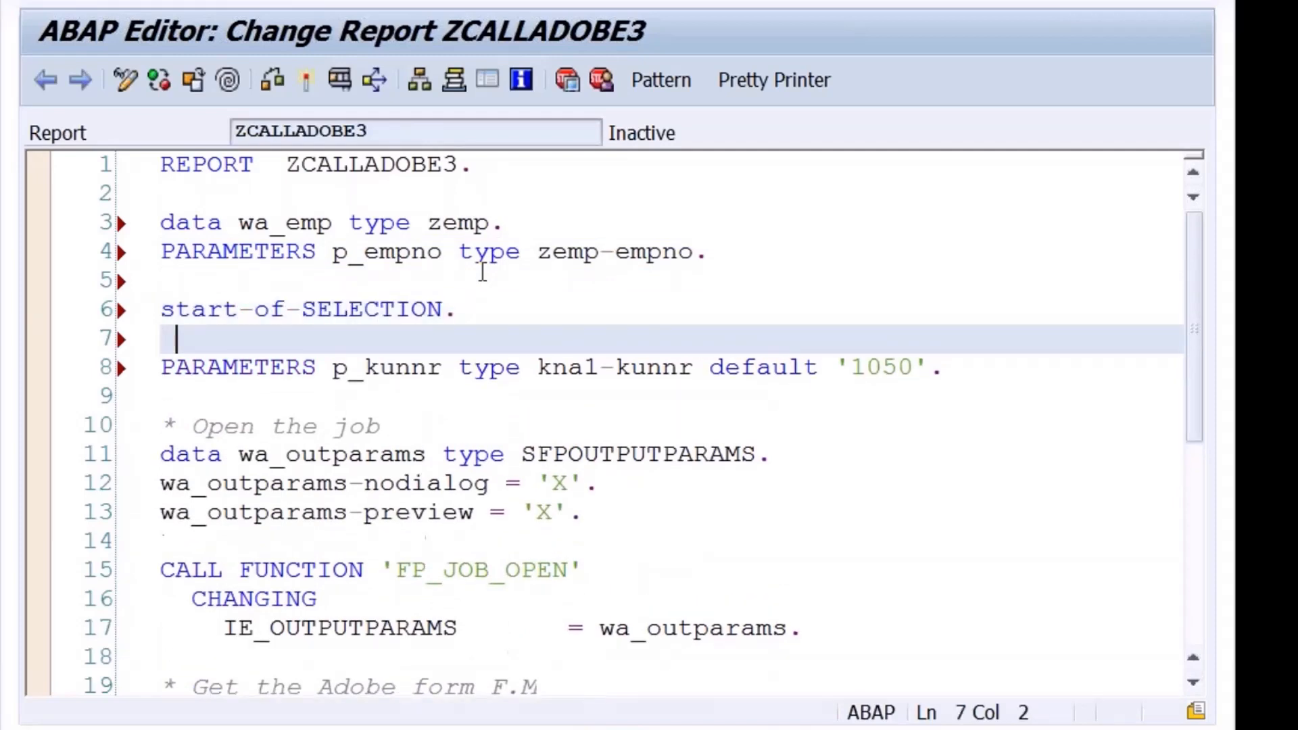
- Under start-of-SELECTION, write a select single * from zemp into wa_emp where empno = p_empno
{"action": "type", "text": "select *"}
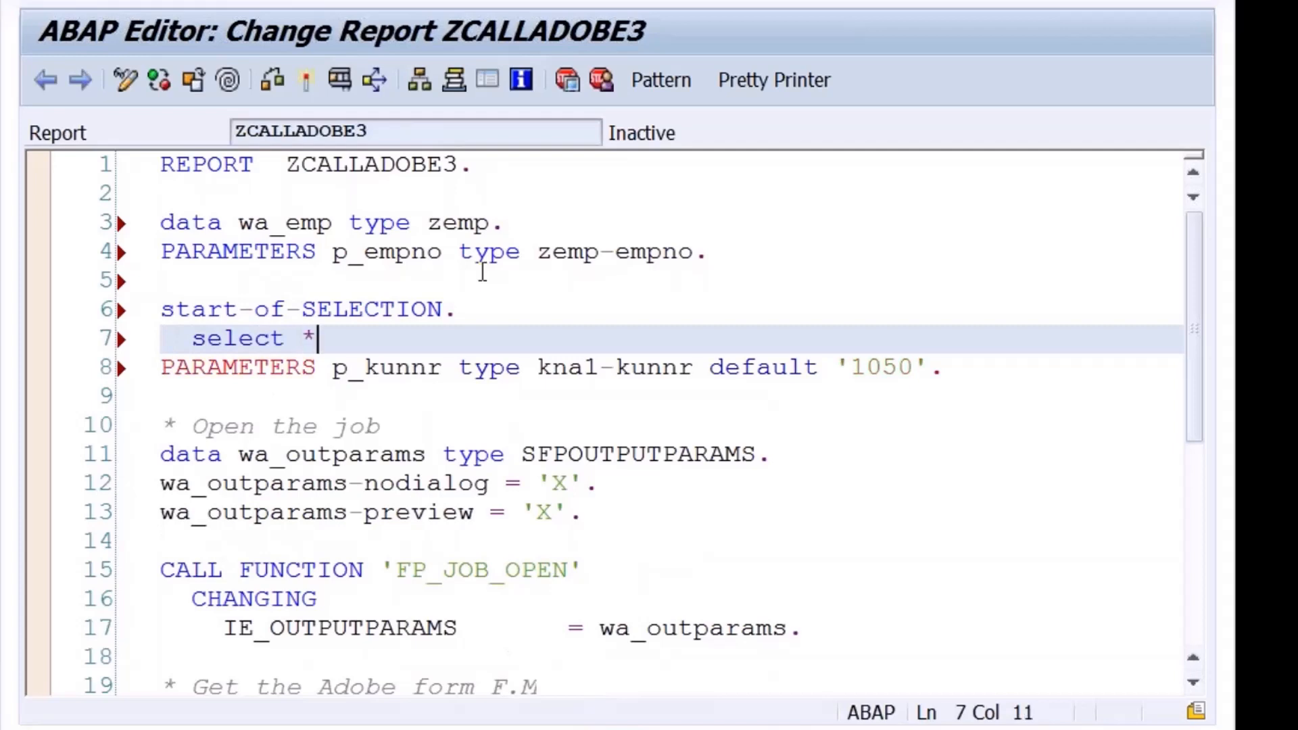
{"action": "type", "text": " from zemp in"}
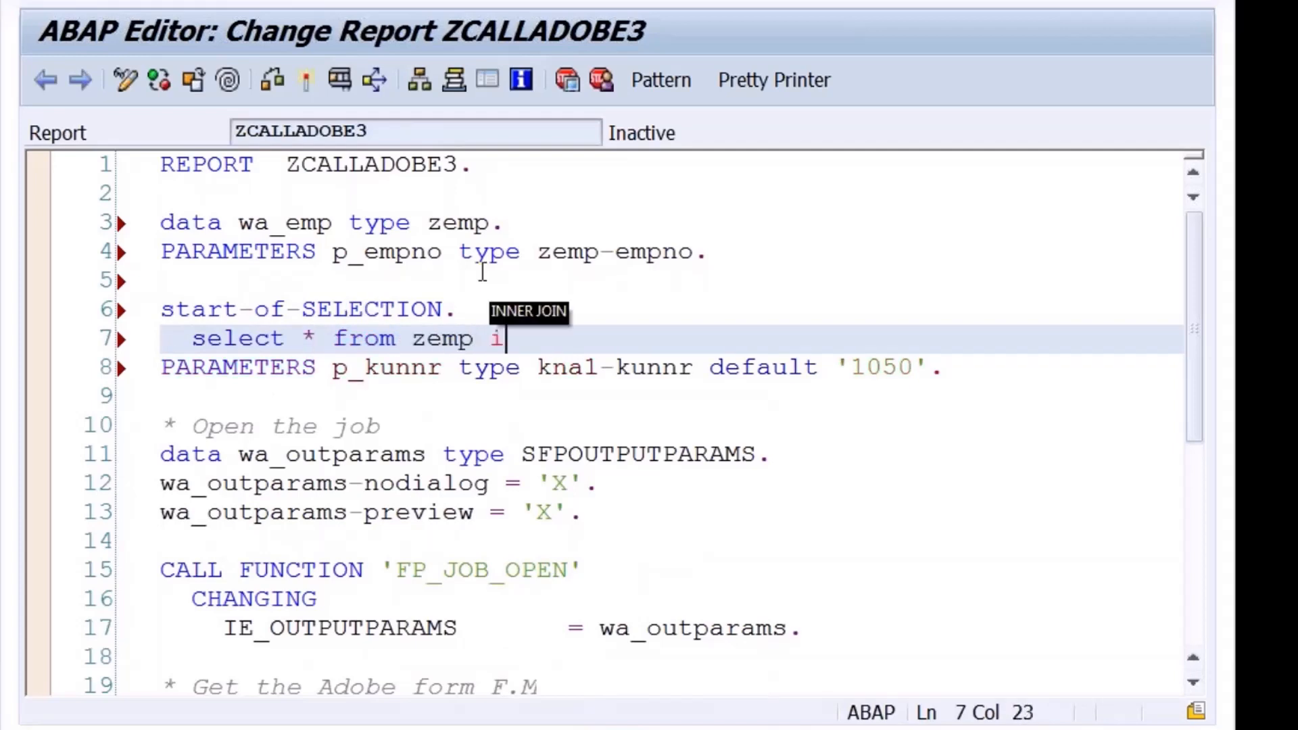
{"action": "key", "text": "BackSpace"}
{"action": "key", "text": "BackSpace"}
{"action": "key", "text": "BackSpace"}
{"action": "key", "text": "BackSpace"}
{"action": "key", "text": "BackSpace"}
{"action": "key", "text": "BackSpace"}
{"action": "key", "text": "BackSpace"}
{"action": "key", "text": "BackSpace"}
{"action": "key", "text": "BackSpace"}
{"action": "key", "text": "BackSpace"}
{"action": "key", "text": "BackSpace"}
{"action": "key", "text": "BackSpace"}
{"action": "key", "text": "BackSpace"}
{"action": "key", "text": "BackSpace"}
{"action": "key", "text": "BackSpace"}
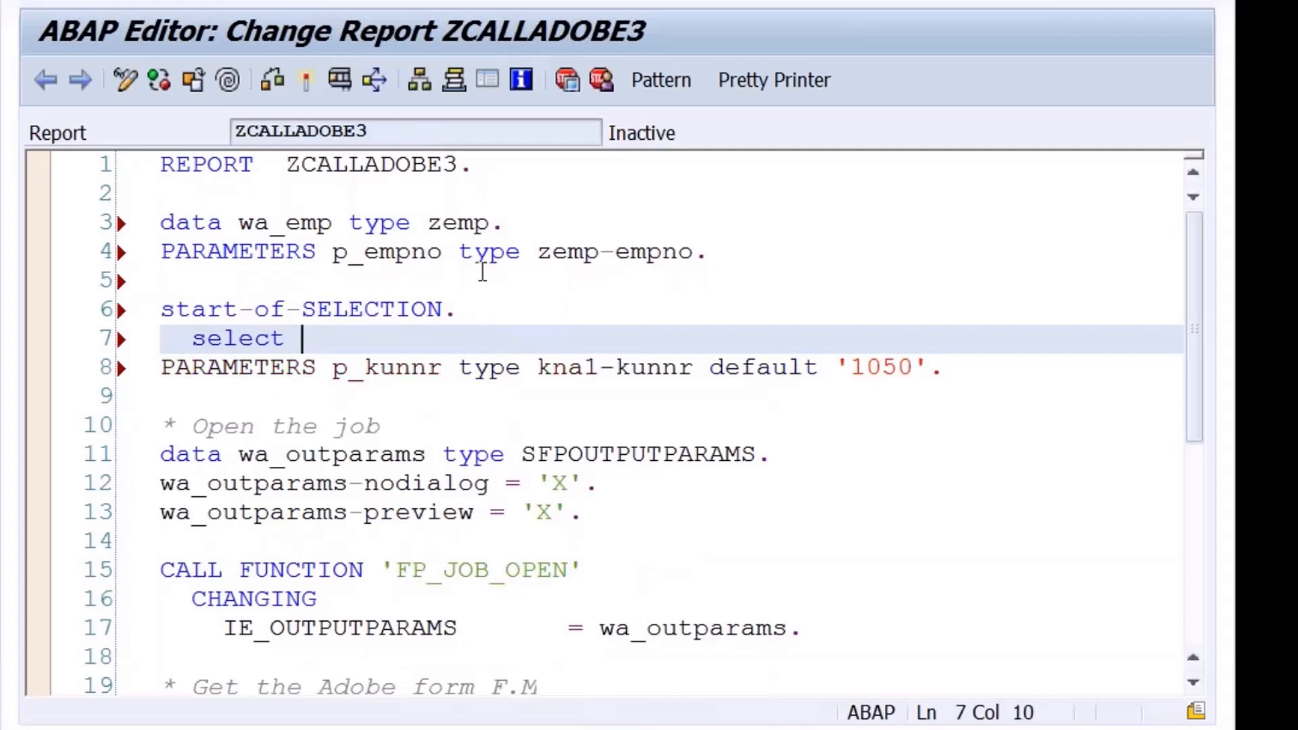
{"action": "type", "text": "single * fr"}
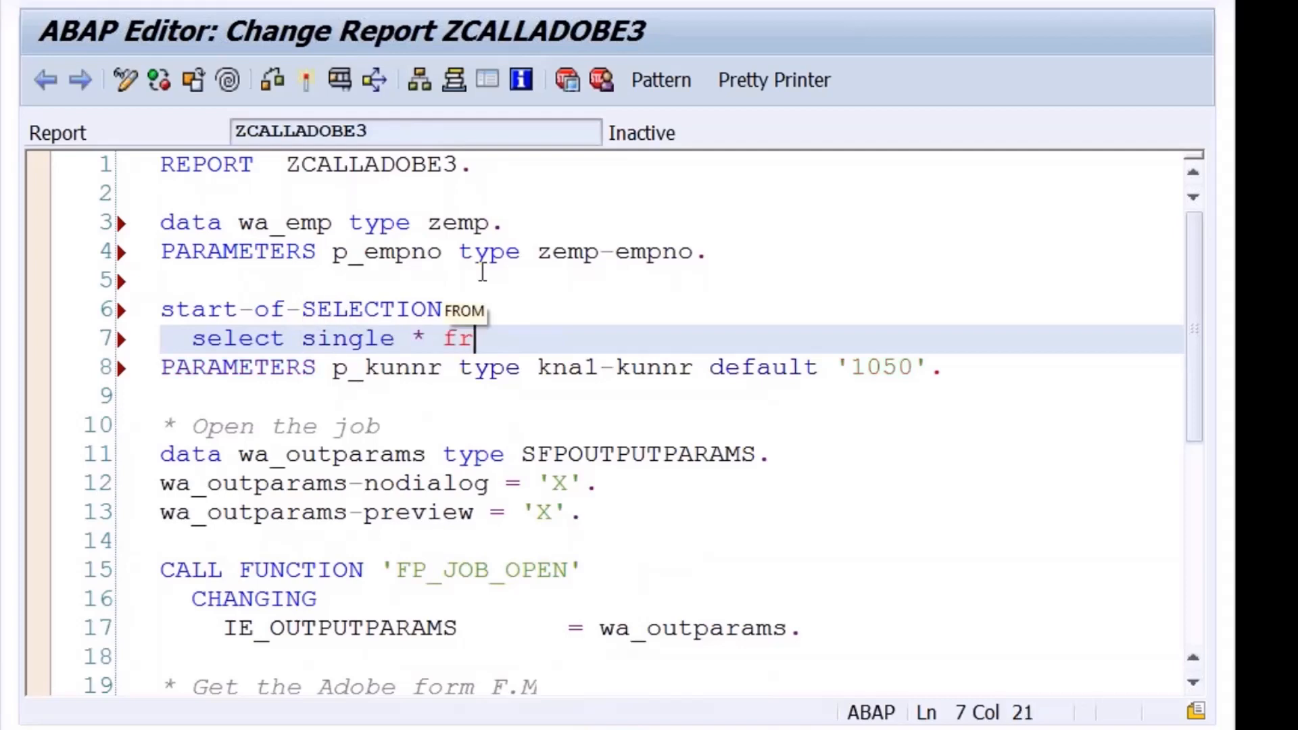
{"action": "type", "text": "om zem"}
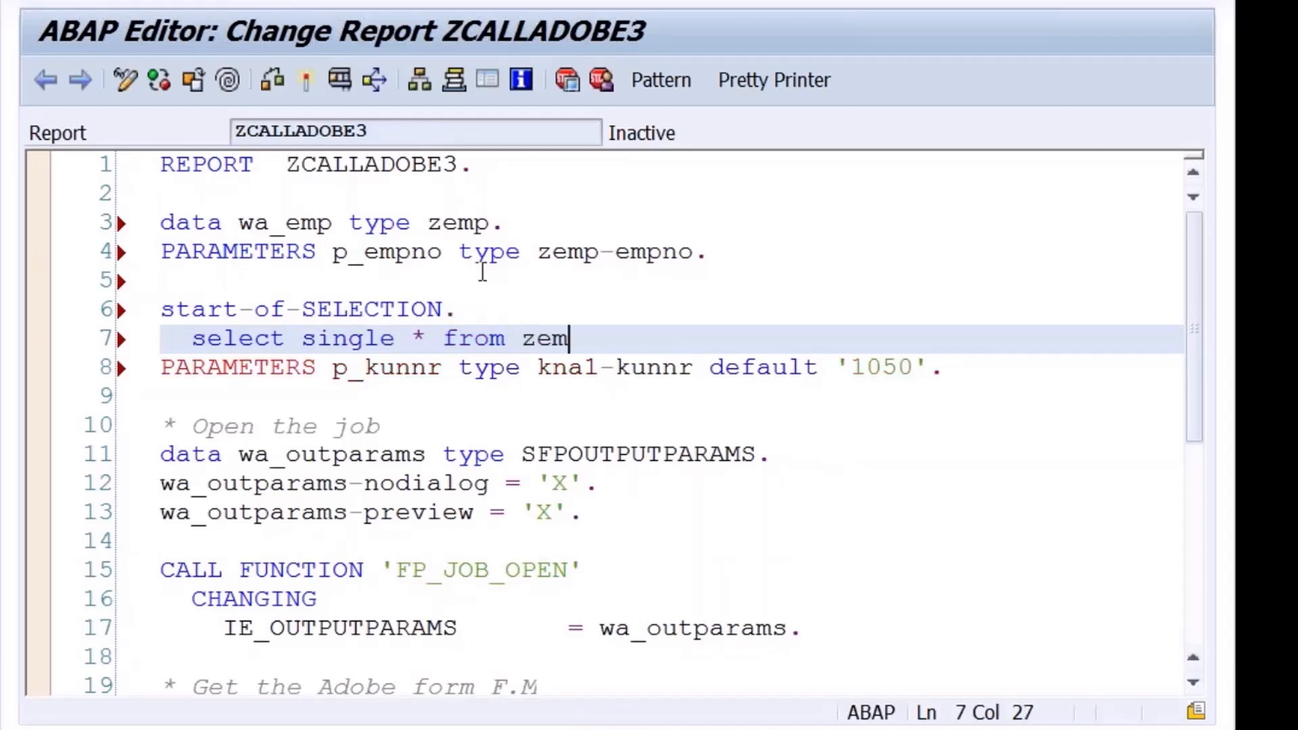
{"action": "type", "text": "p into wa_emp"}
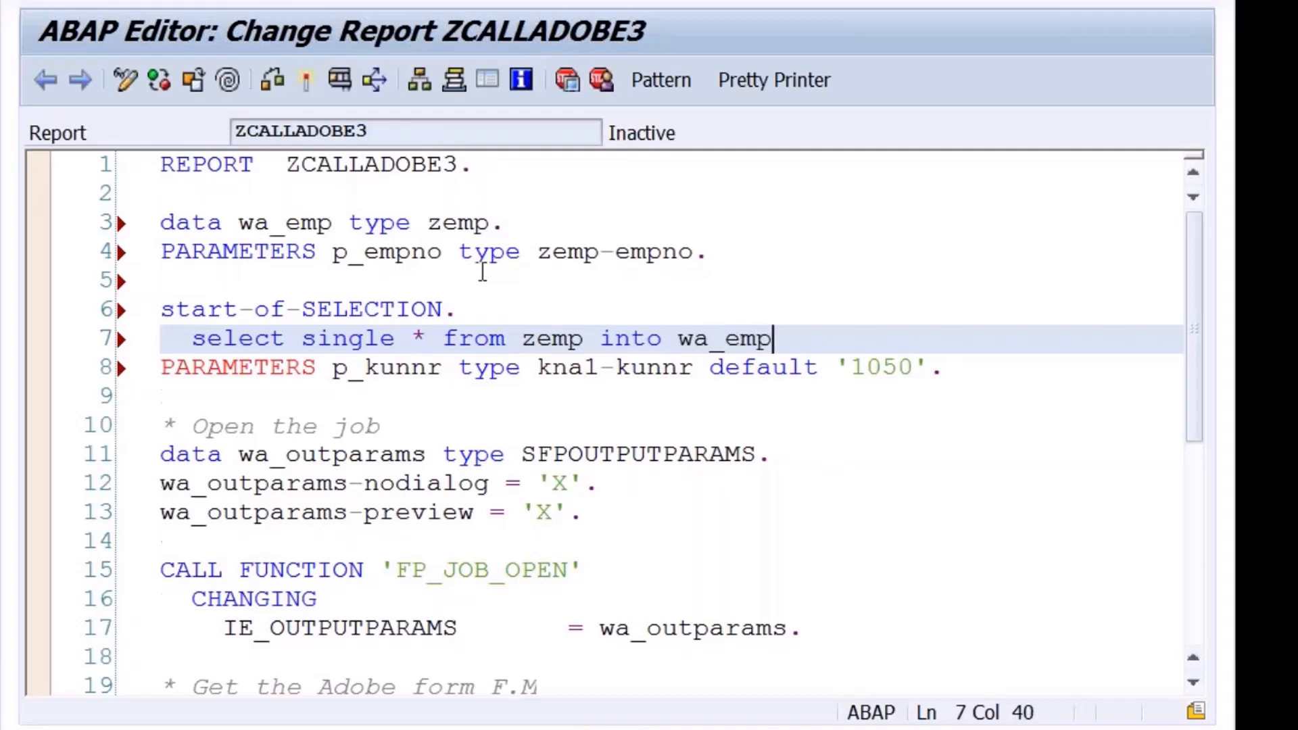
{"action": "key", "text": "Return"}
{"action": "type", "text": "wher"}
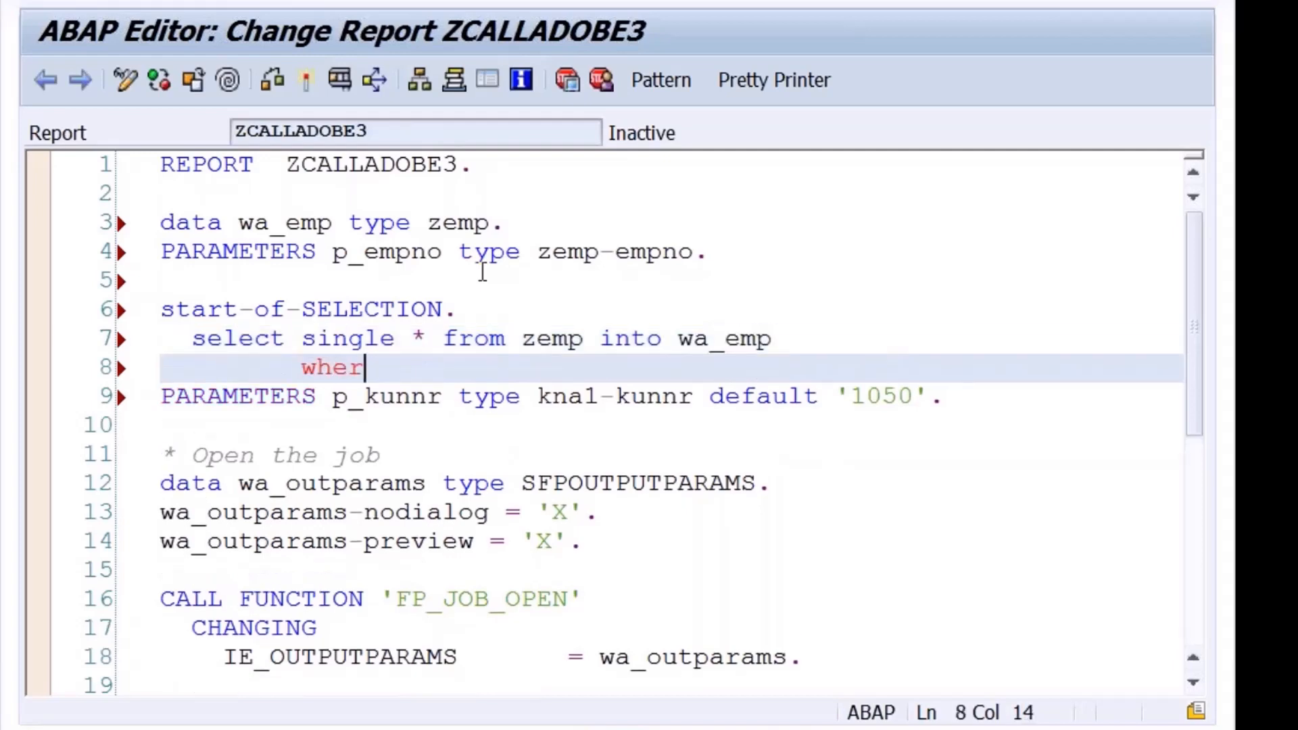
{"action": "type", "text": "e empno = p_empno."}
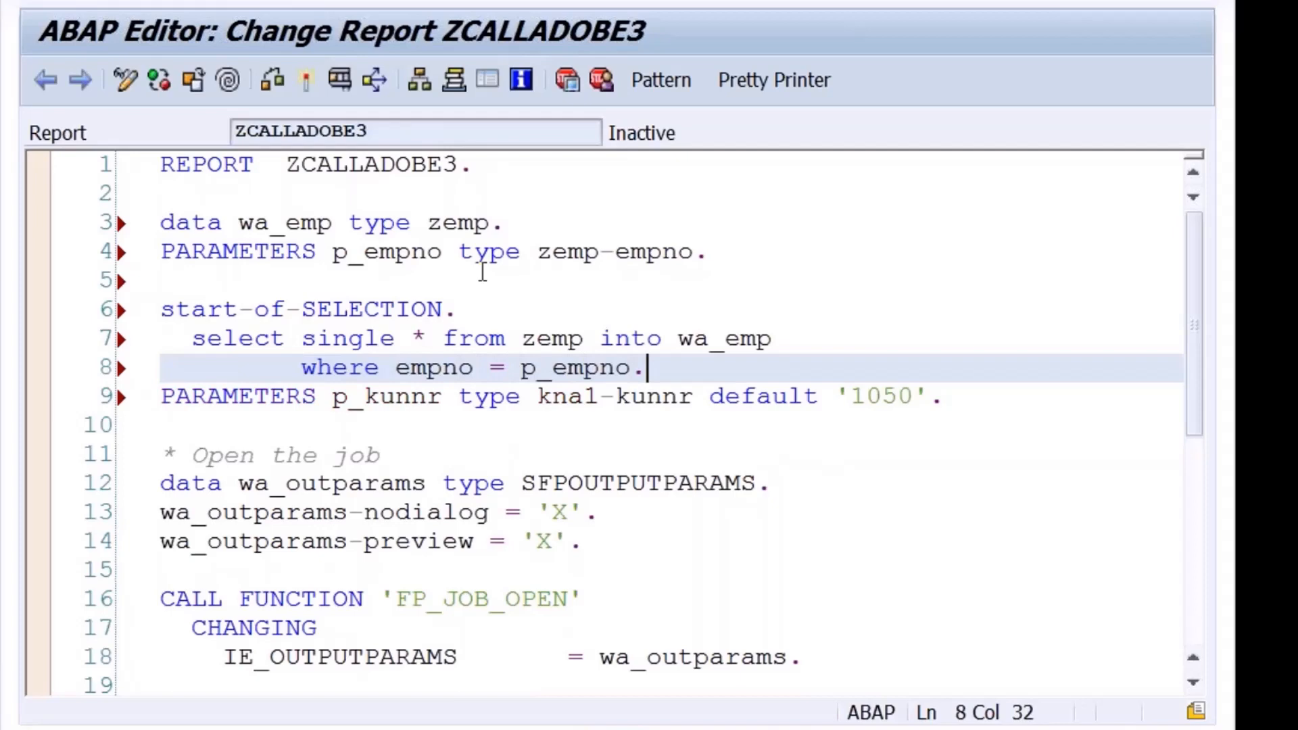
- Open a condition below the select statement with if sy-subrc eq 0
{"action": "key", "text": "Return"}
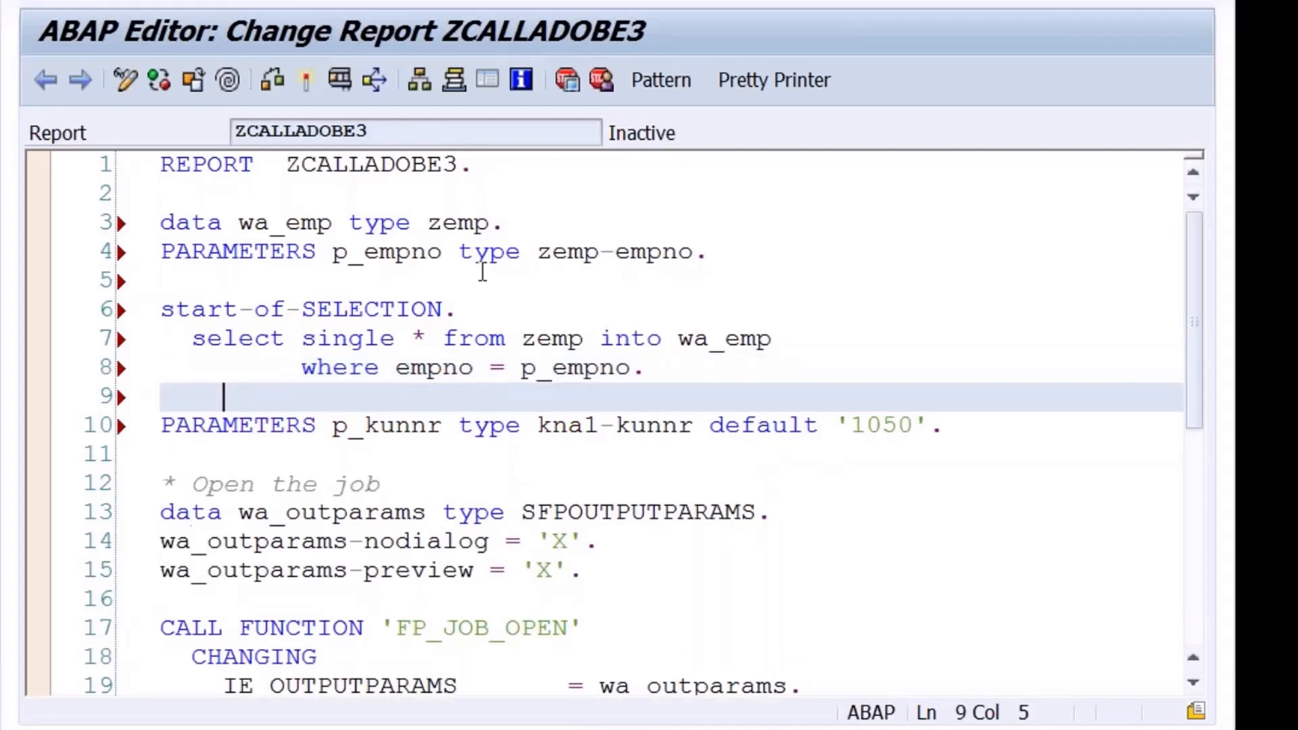
{"action": "key", "text": "BackSpace"}
{"action": "key", "text": "BackSpace"}
{"action": "type", "text": "if sy"}
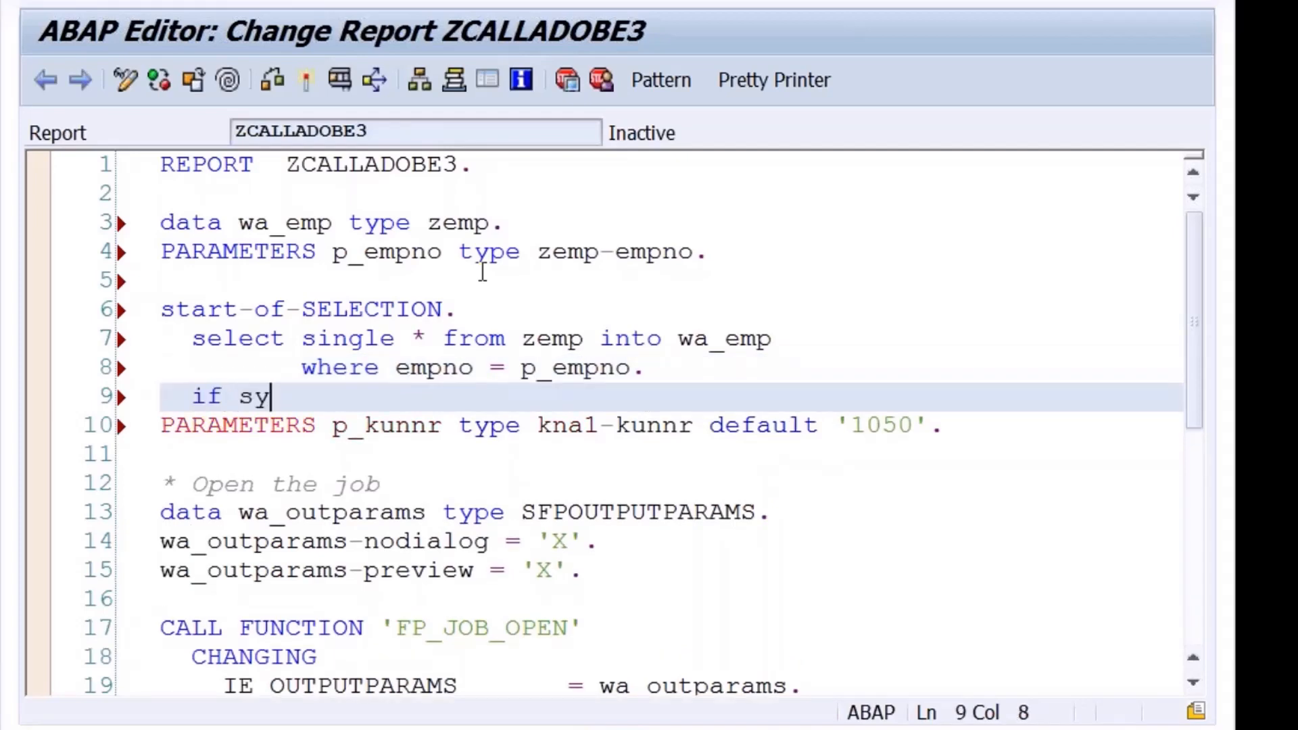
{"action": "type", "text": "-subrc eq 0."}
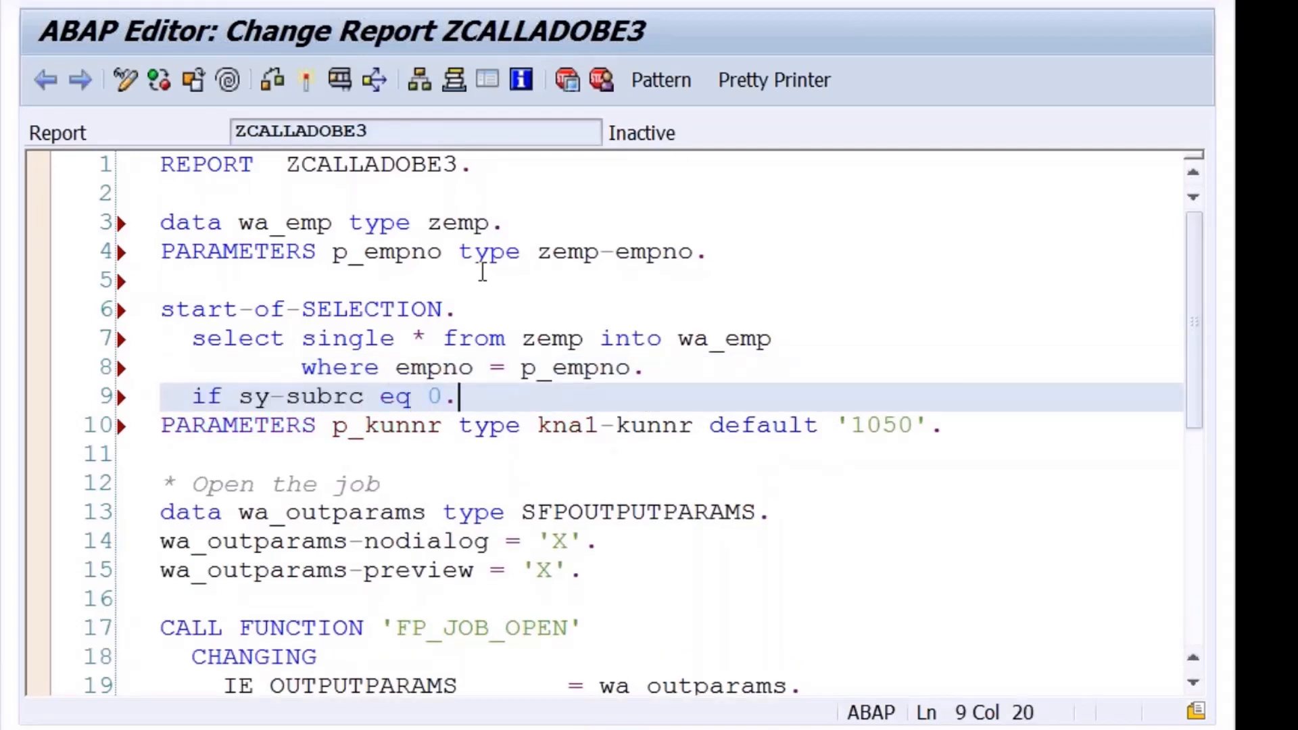
- Delete the old p_kunnr PARAMETERS line and the blank lines between the if statement and the Open the job comment
{"action": "key", "text": "Return"}
{"action": "key", "text": "Down"}
{"action": "key", "text": "Home"}
{"action": "key", "text": "shift+End"}
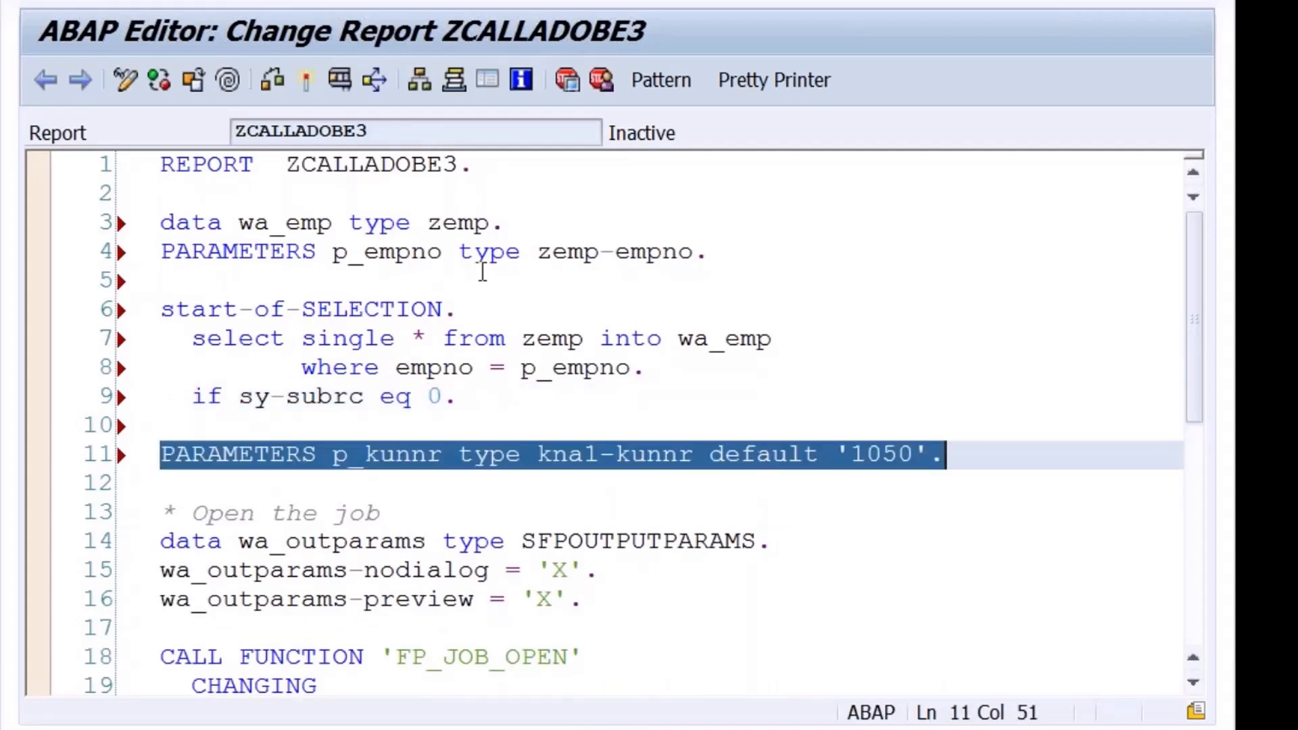
{"action": "key", "text": "BackSpace"}
{"action": "key", "text": "BackSpace"}
{"action": "key", "text": "BackSpace"}
{"action": "key", "text": "Down"}
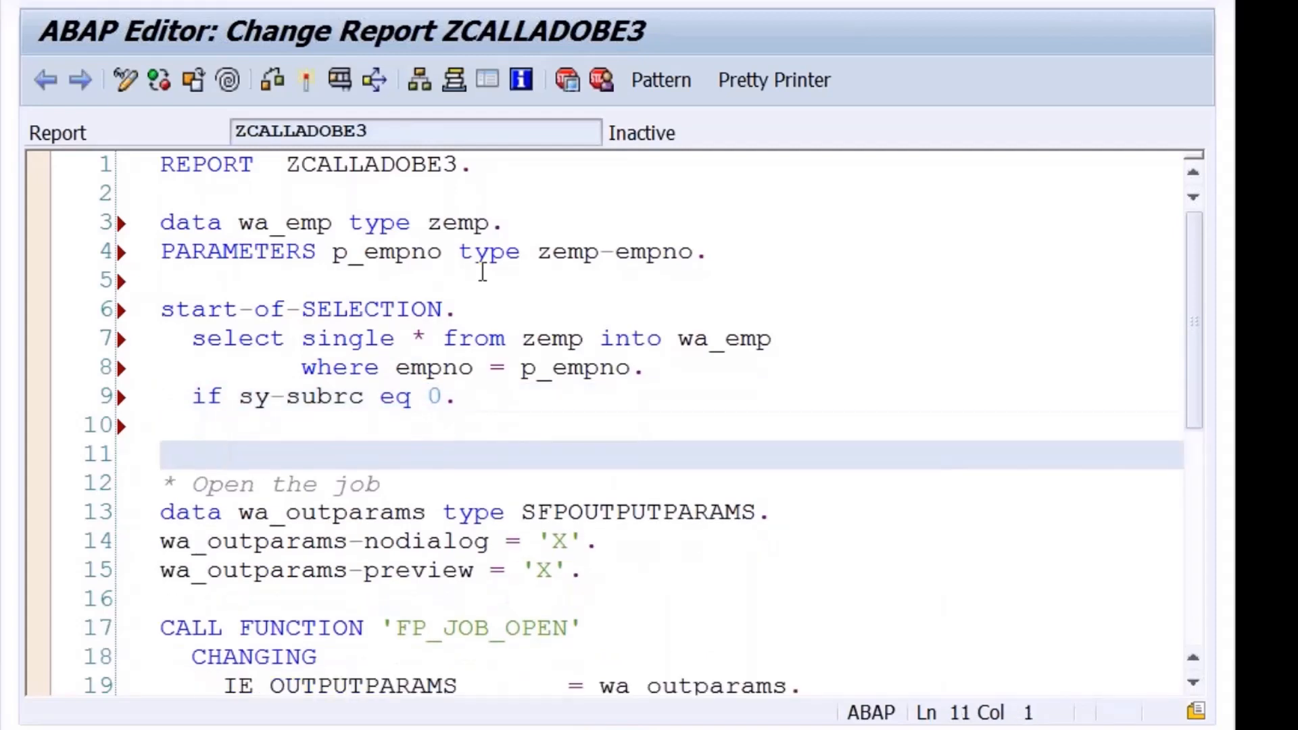
{"action": "key", "text": "BackSpace"}
{"action": "key", "text": "BackSpace"}
{"action": "key", "text": "BackSpace"}
{"action": "key", "text": "BackSpace"}
{"action": "key", "text": "BackSpace"}
{"action": "key", "text": "BackSpace"}
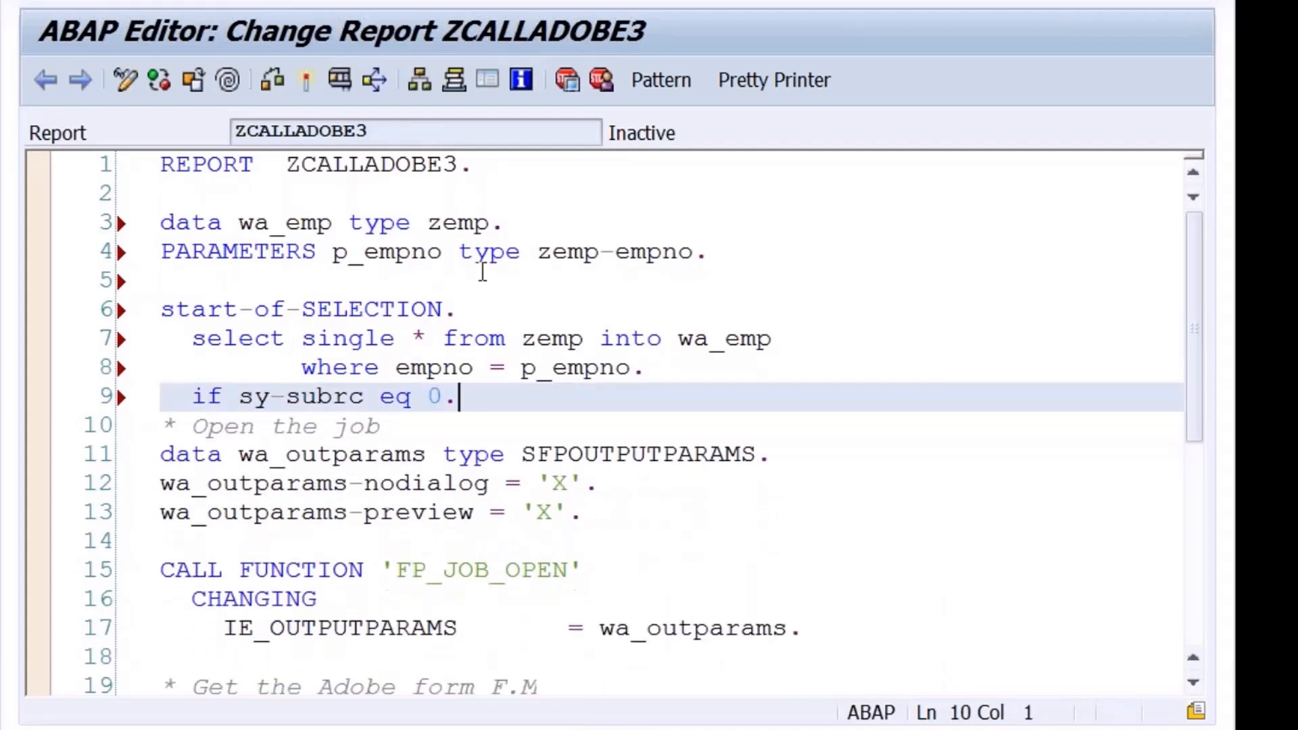
- Change the I_NAME value passed to FP_FUNCTION_MODULE_NAME to 'ZAFORM3'
{"action": "key", "text": "Down"}
{"action": "key", "text": "Down"}
{"action": "key", "text": "Down"}
{"action": "key", "text": "Down"}
{"action": "key", "text": "Down"}
{"action": "key", "text": "Down"}
{"action": "key", "text": "Down"}
{"action": "key", "text": "Down"}
{"action": "key", "text": "Down"}
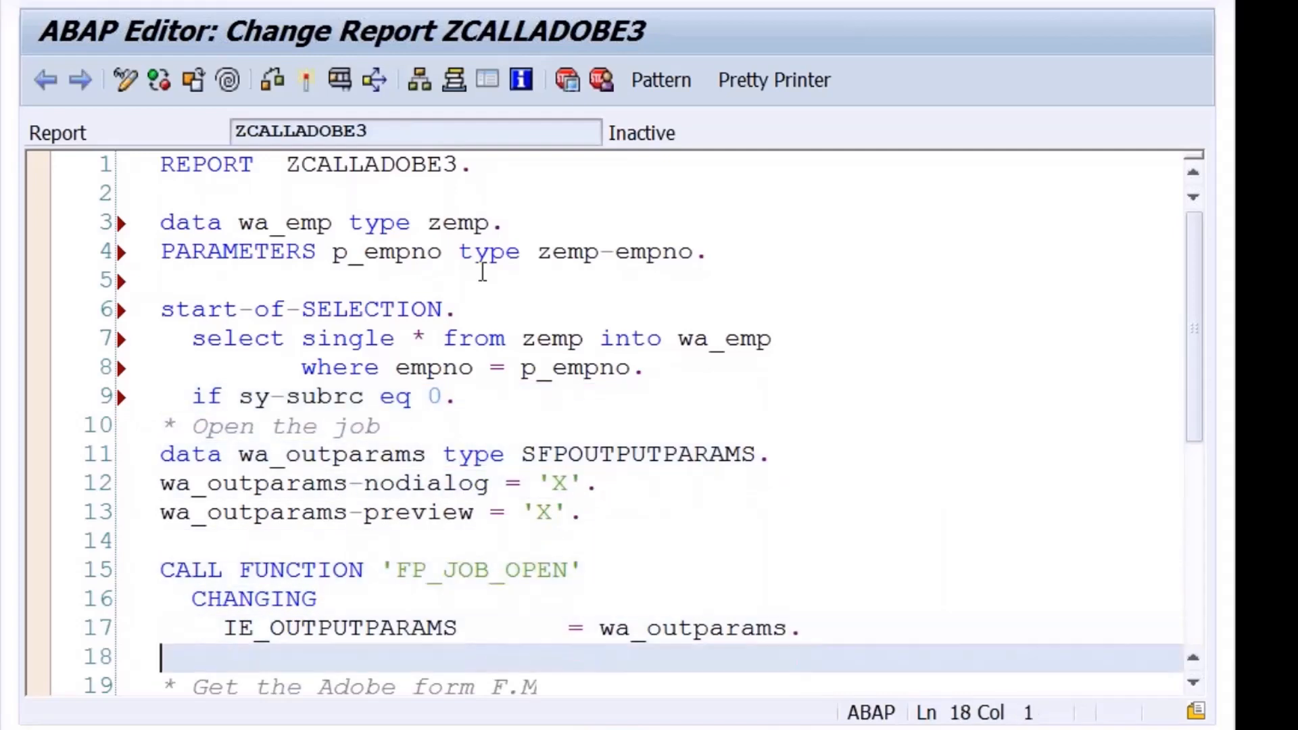
{"action": "key", "text": "Down"}
{"action": "key", "text": "Down"}
{"action": "key", "text": "Down"}
{"action": "key", "text": "Down"}
{"action": "key", "text": "Down"}
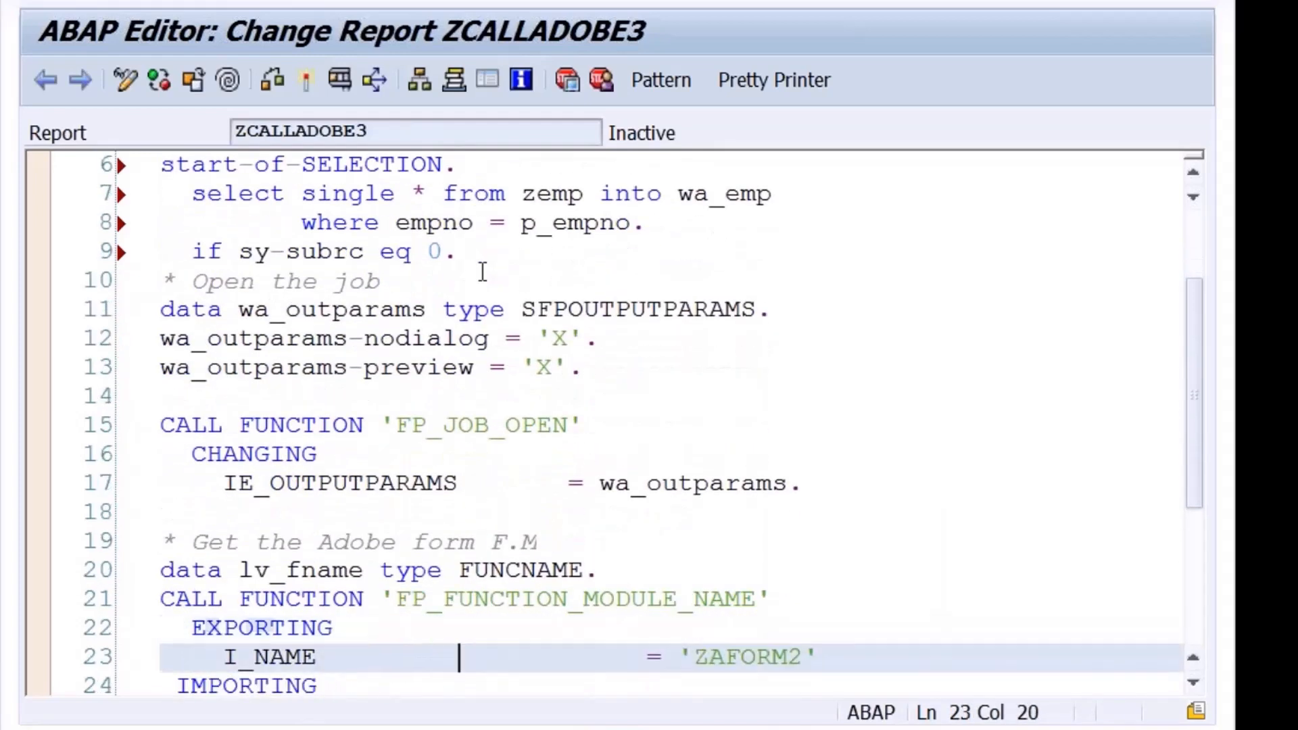
{"action": "key", "text": "End"}
{"action": "key", "text": "Left"}
{"action": "key", "text": "BackSpace"}
{"action": "type", "text": "3"}
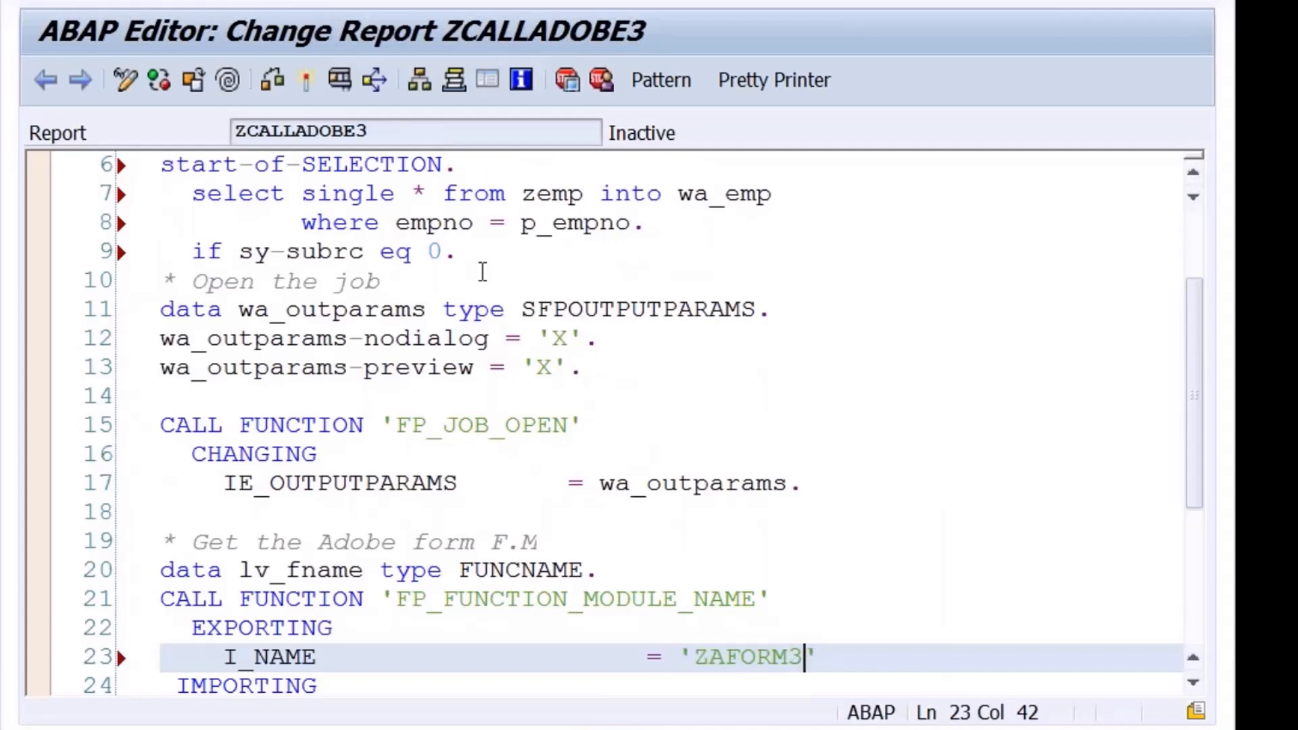
- In the dynamic call of lv_fname, replace the i_kunnr exporting parameter with i_emp = wa_emp
{"action": "key", "text": "Down"}
{"action": "key", "text": "Down"}
{"action": "key", "text": "Down"}
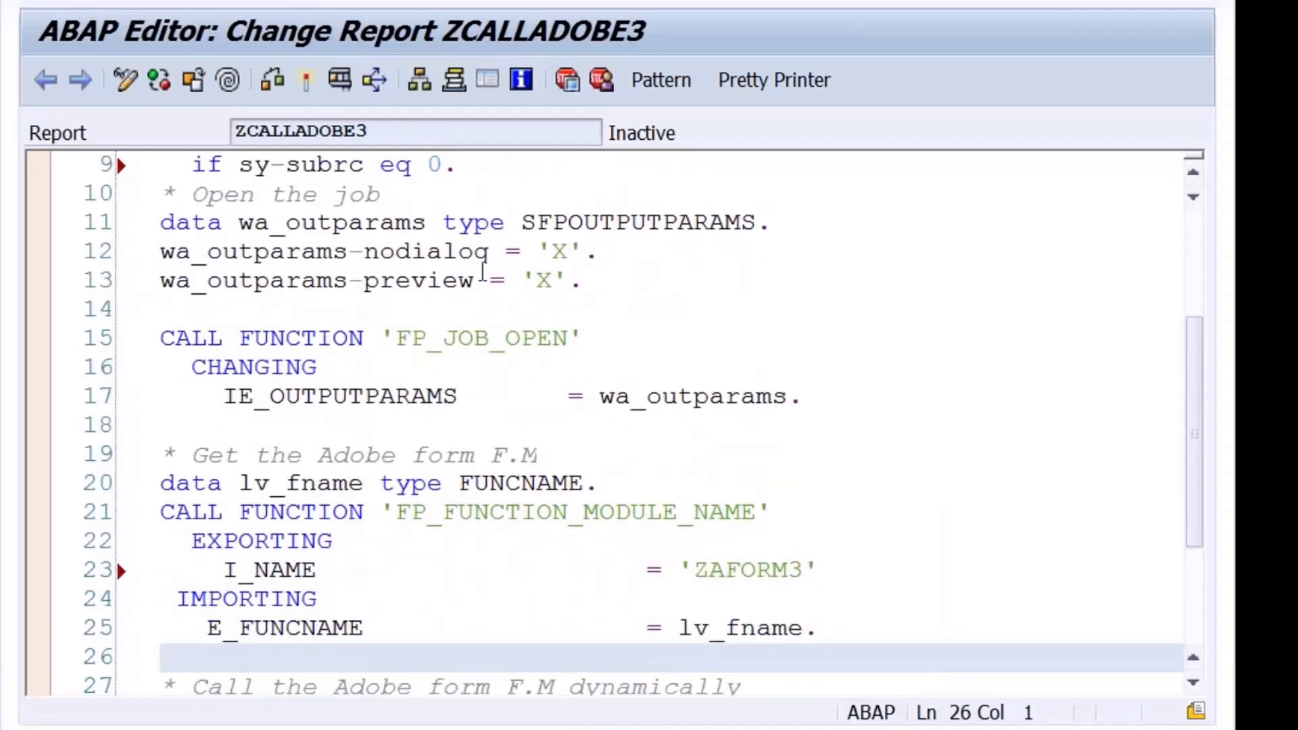
{"action": "key", "text": "Down"}
{"action": "key", "text": "Down"}
{"action": "key", "text": "End"}
{"action": "key", "text": "Down"}
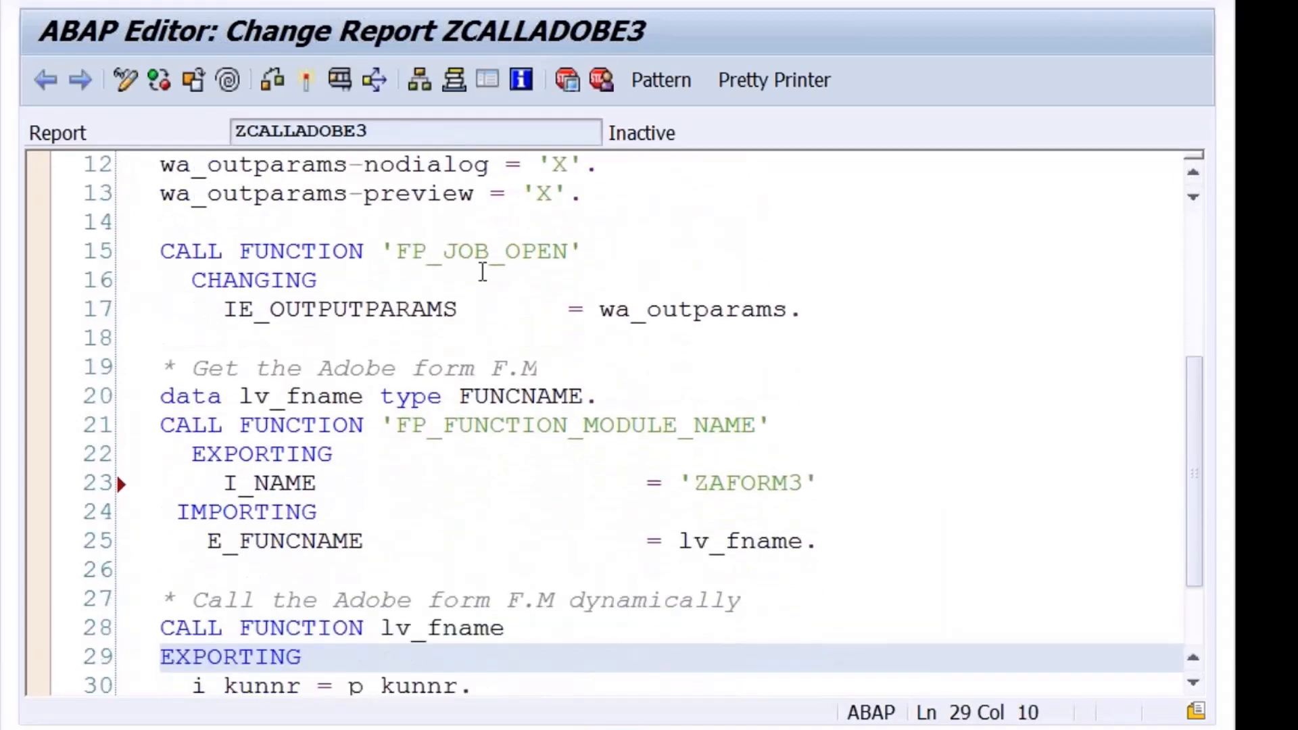
{"action": "key", "text": "Down"}
{"action": "key", "text": "End"}
{"action": "key", "text": "BackSpace"}
{"action": "key", "text": "BackSpace"}
{"action": "key", "text": "BackSpace"}
{"action": "key", "text": "BackSpace"}
{"action": "key", "text": "BackSpace"}
{"action": "key", "text": "BackSpace"}
{"action": "key", "text": "BackSpace"}
{"action": "key", "text": "BackSpace"}
{"action": "key", "text": "BackSpace"}
{"action": "key", "text": "BackSpace"}
{"action": "key", "text": "BackSpace"}
{"action": "key", "text": "BackSpace"}
{"action": "key", "text": "BackSpace"}
{"action": "key", "text": "BackSpace"}
{"action": "key", "text": "BackSpace"}
{"action": "key", "text": "BackSpace"}
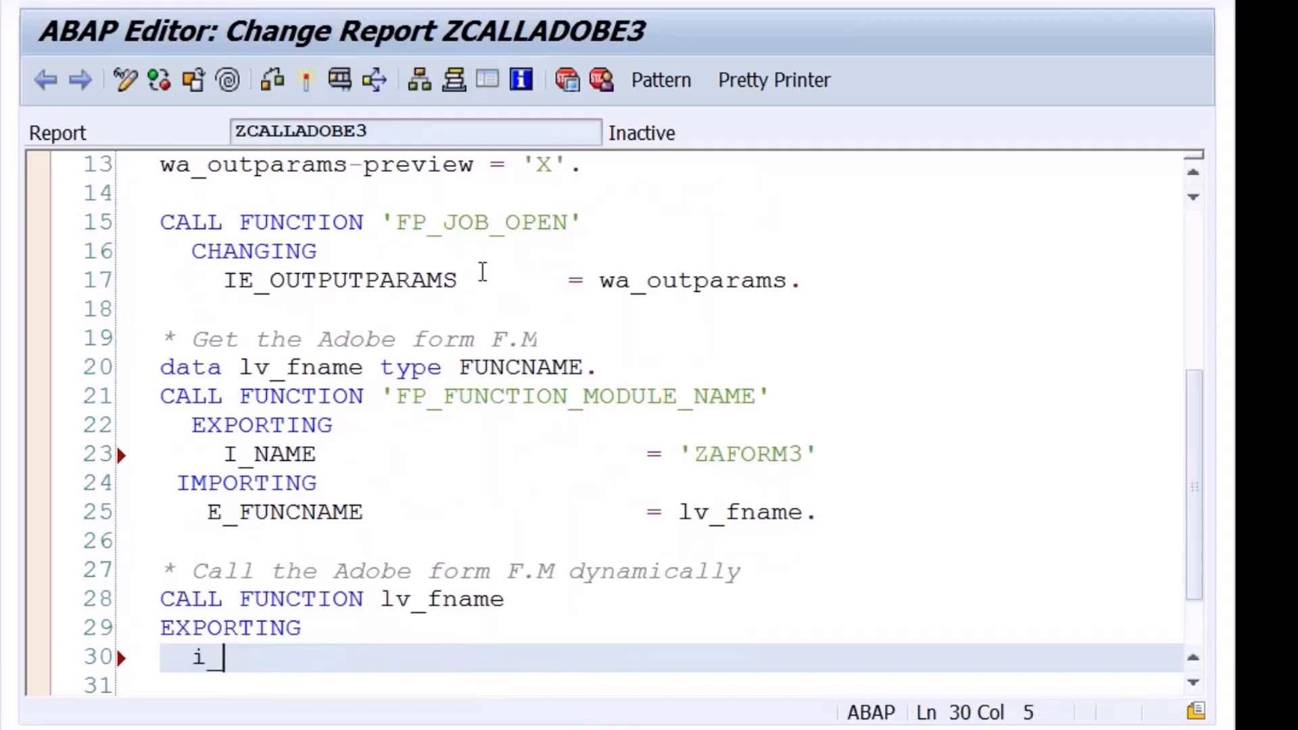
{"action": "type", "text": "emp = wa_emp."}
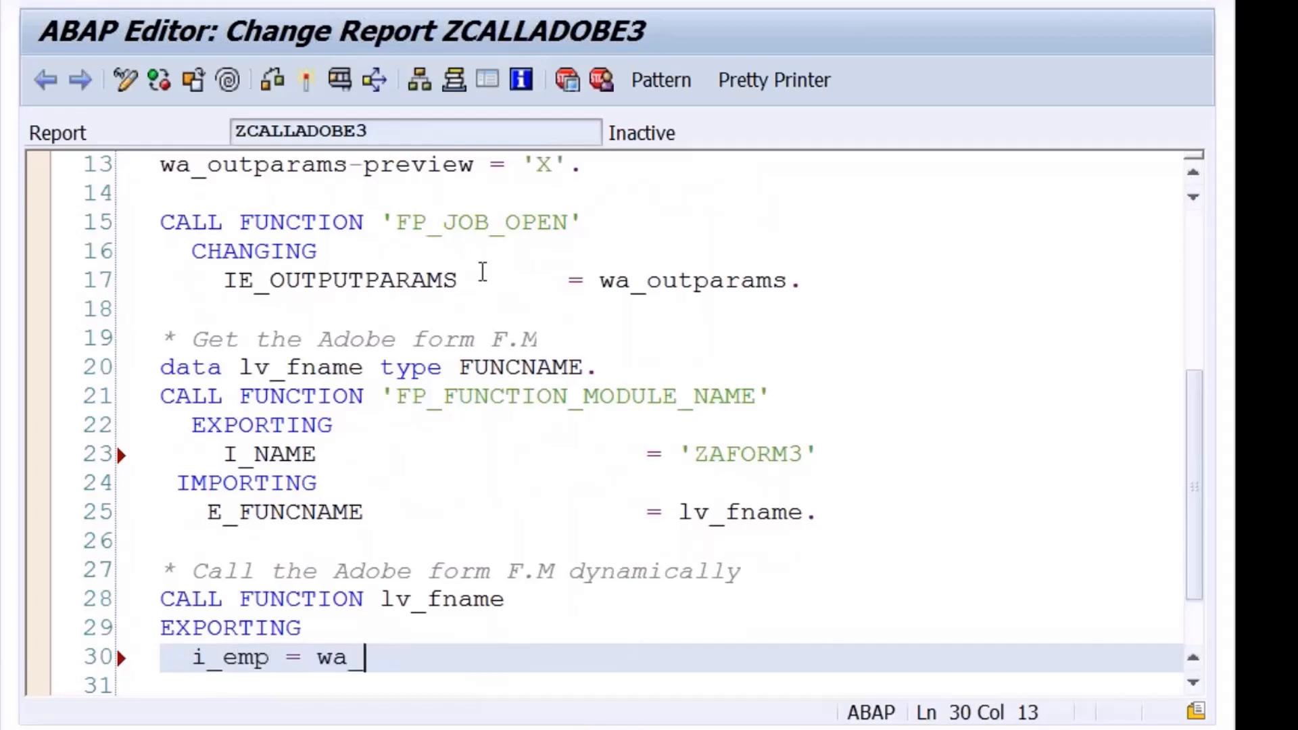
- Close the if condition with endif. on a new line after the FP_JOB_CLOSE call
{"action": "key", "text": "Down"}
{"action": "key", "text": "Down"}
{"action": "key", "text": "Down"}
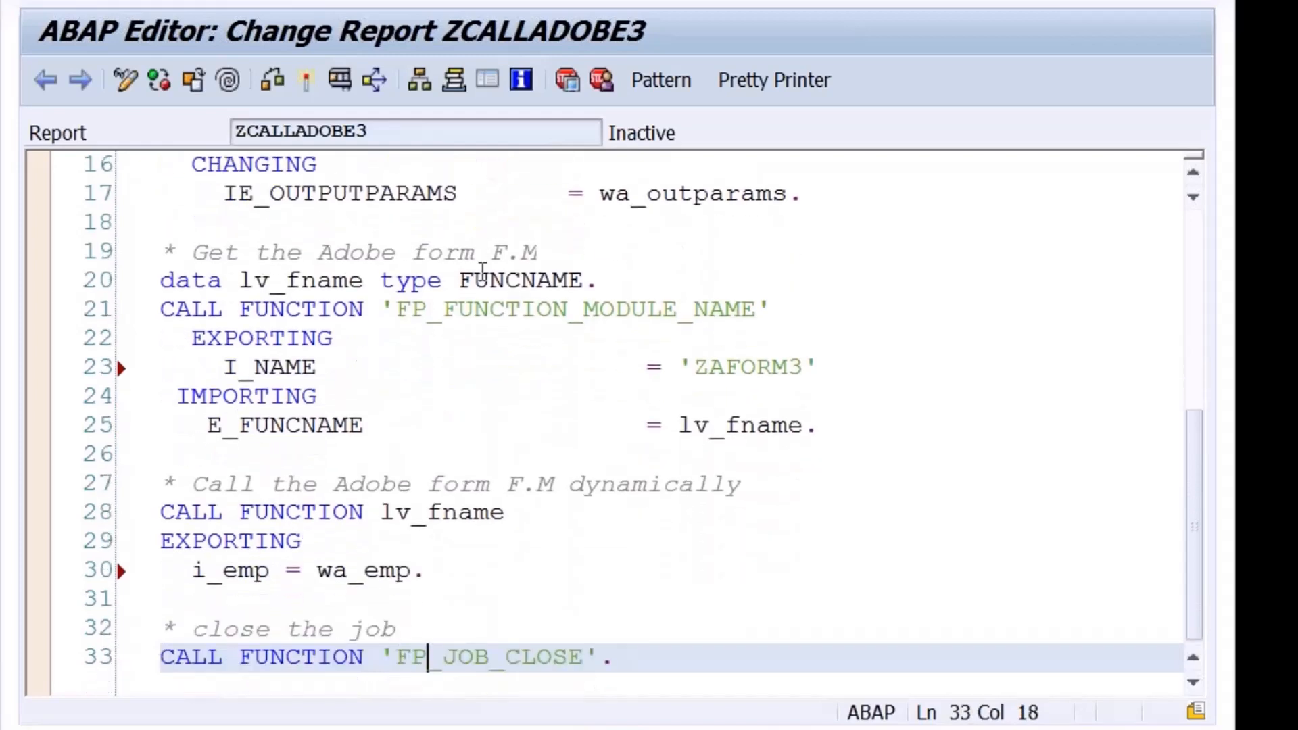
{"action": "key", "text": "Return"}
{"action": "type", "text": "wendif."}
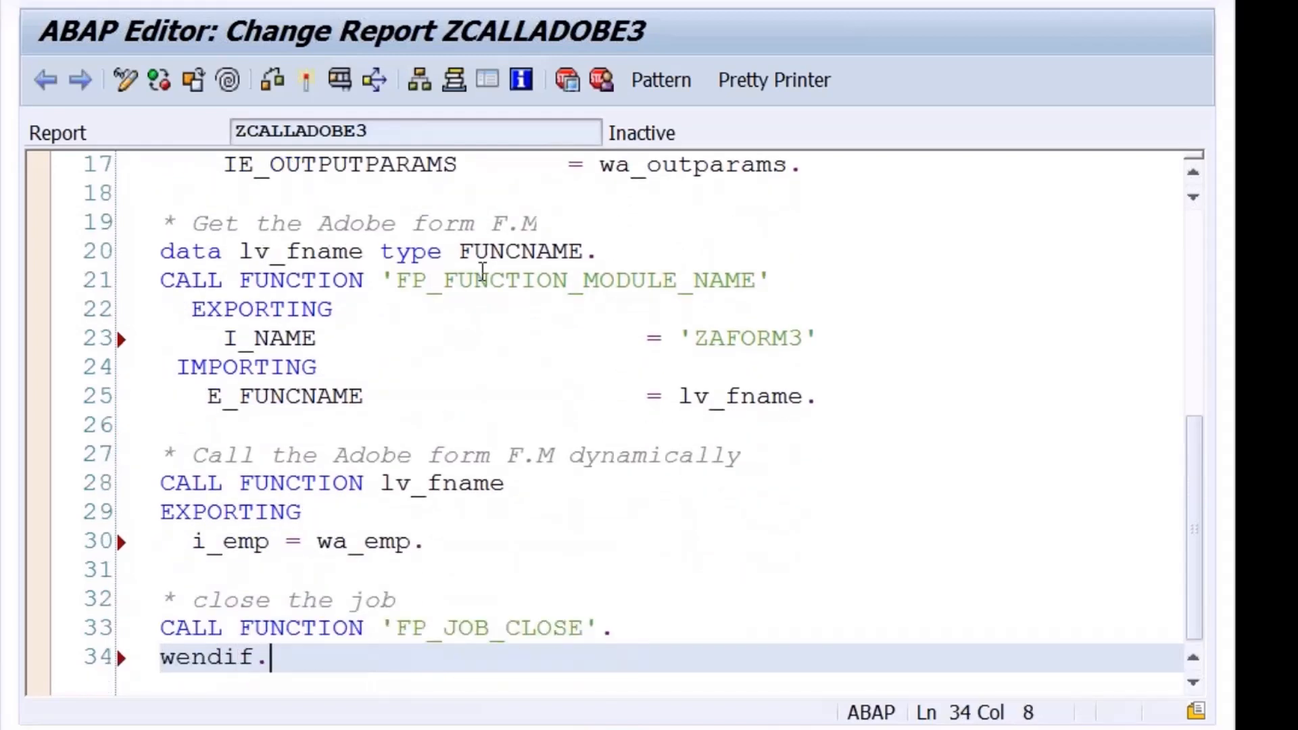
{"action": "key", "text": "Home"}
{"action": "key", "text": "Delete"}
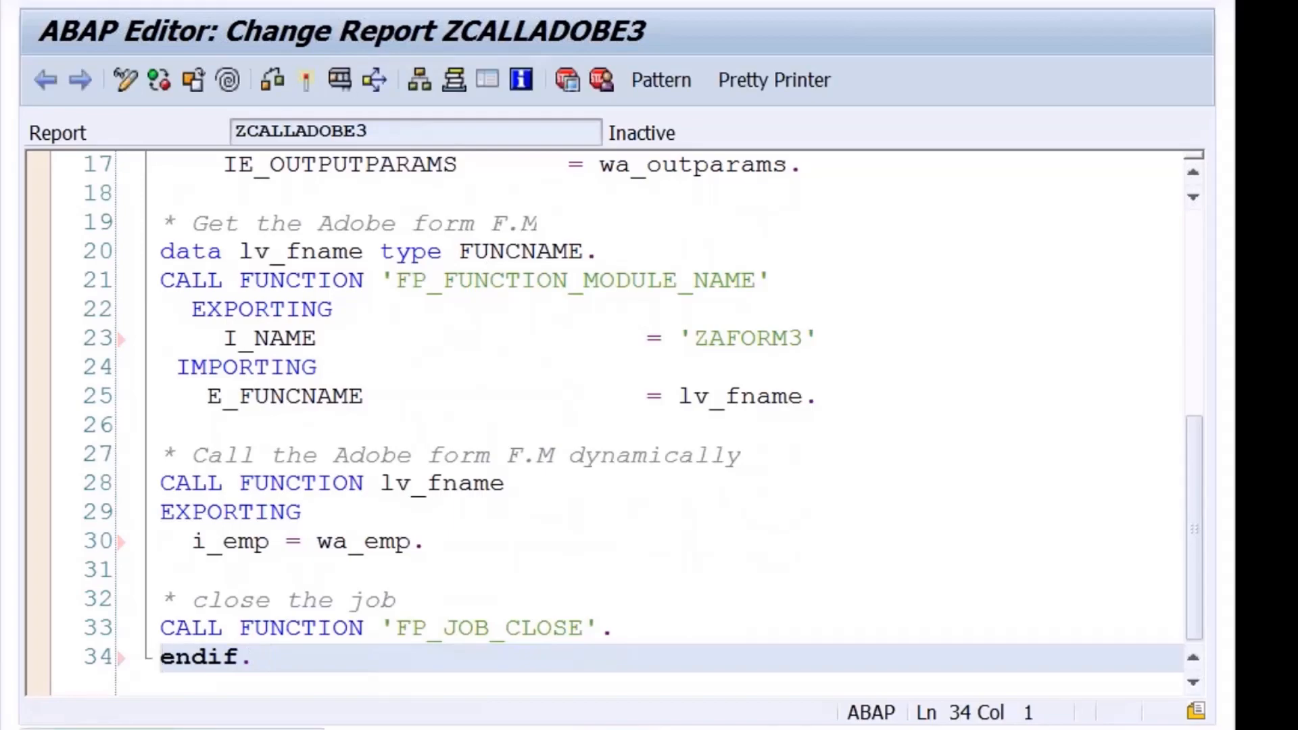
- Activate the report ZCALLADOBE3
{"action": "key", "text": "ctrl+F3"}
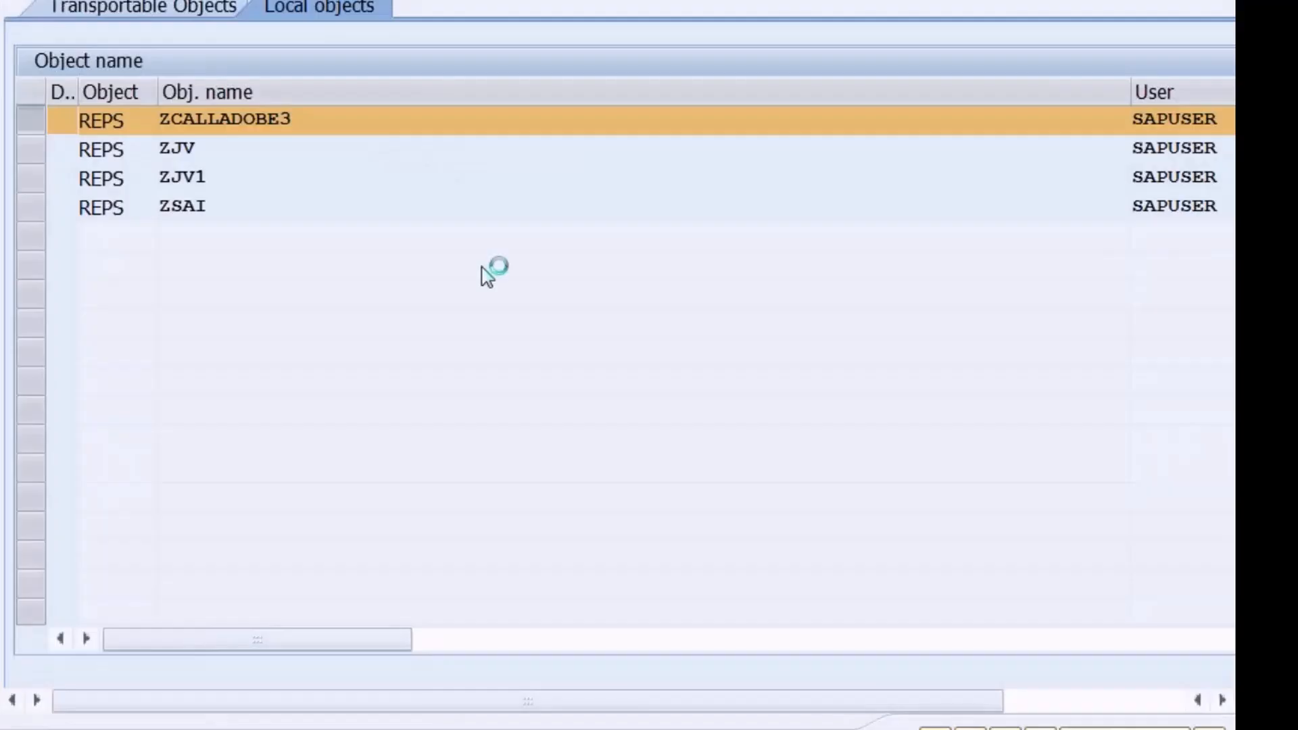
{"action": "key", "text": "Return"}
{"action": "left_click_drag", "start_coordinate": [1200, 548], "coordinate": [1217, 371]}
{"action": "left_click", "coordinate": [994, 456]}
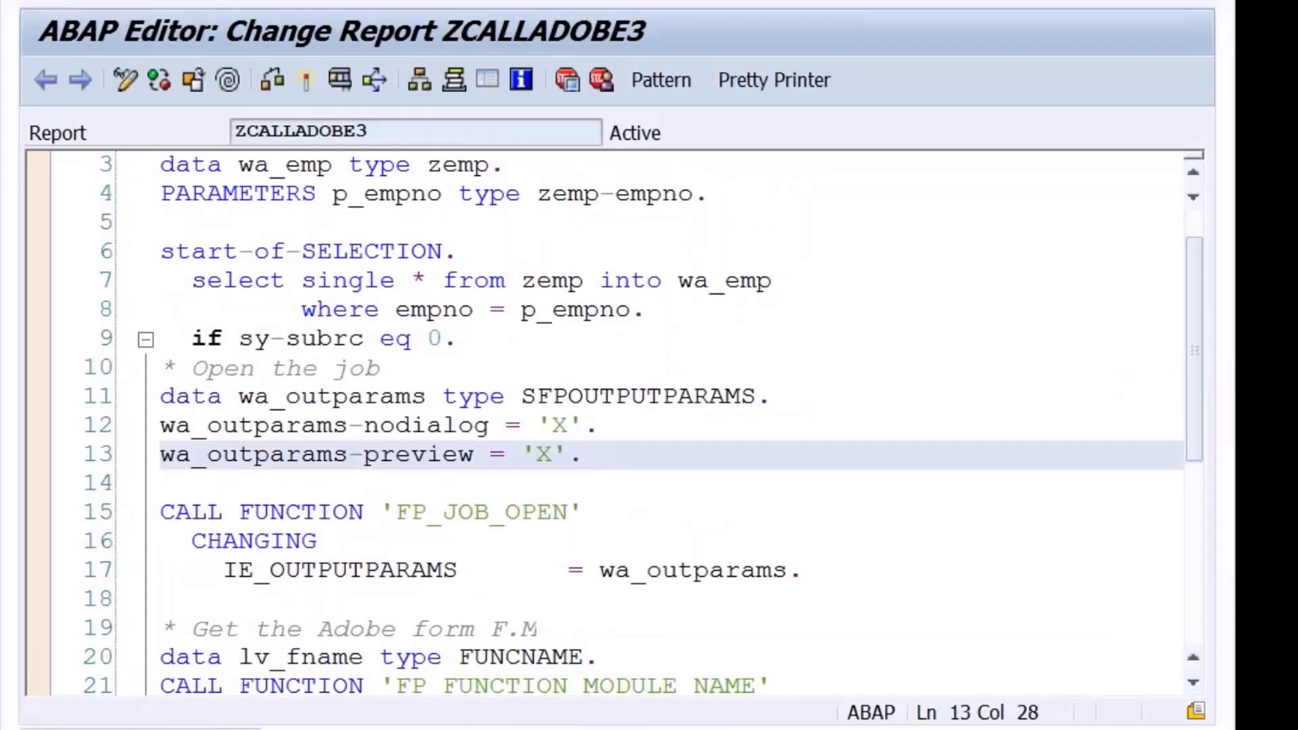
- Run the report with P_EMPNO 1, allow the temporary PDF to be created, examine the form preview, and return to the code
{"action": "key", "text": "F8"}
{"action": "type", "text": "1"}
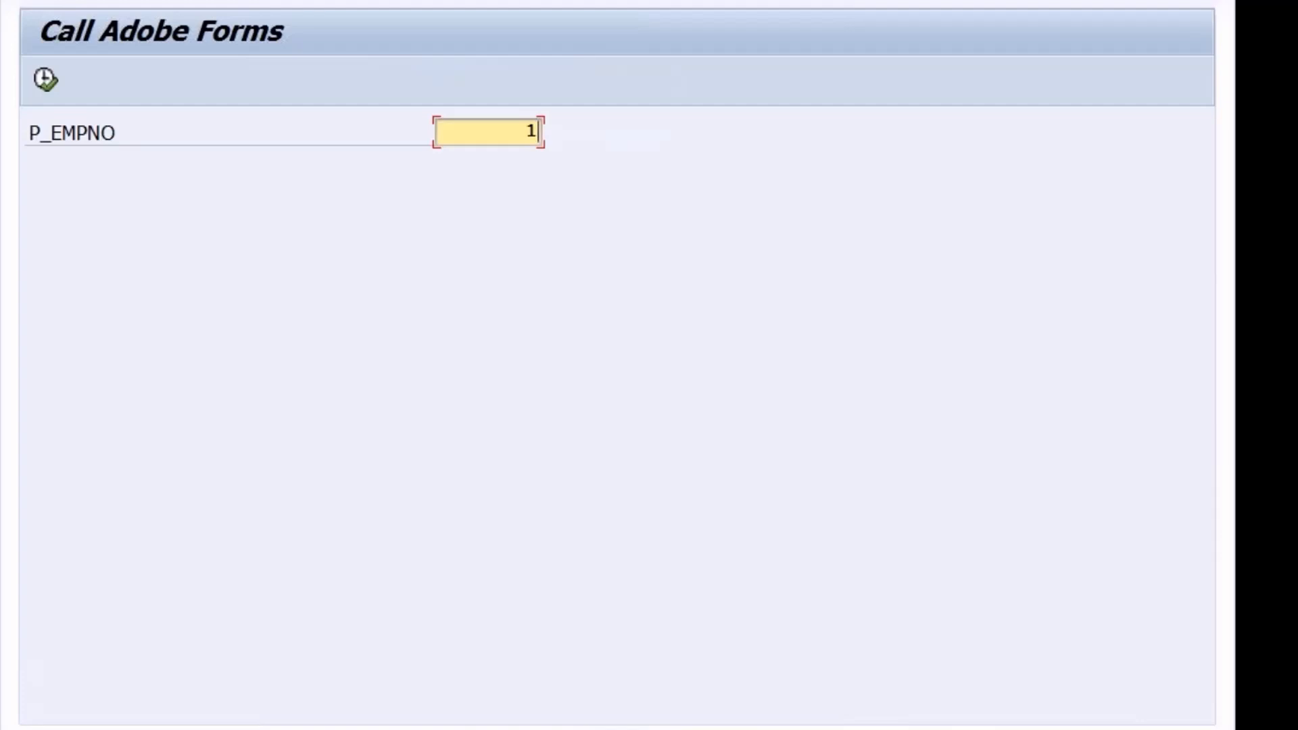
{"action": "left_click", "coordinate": [46, 77]}
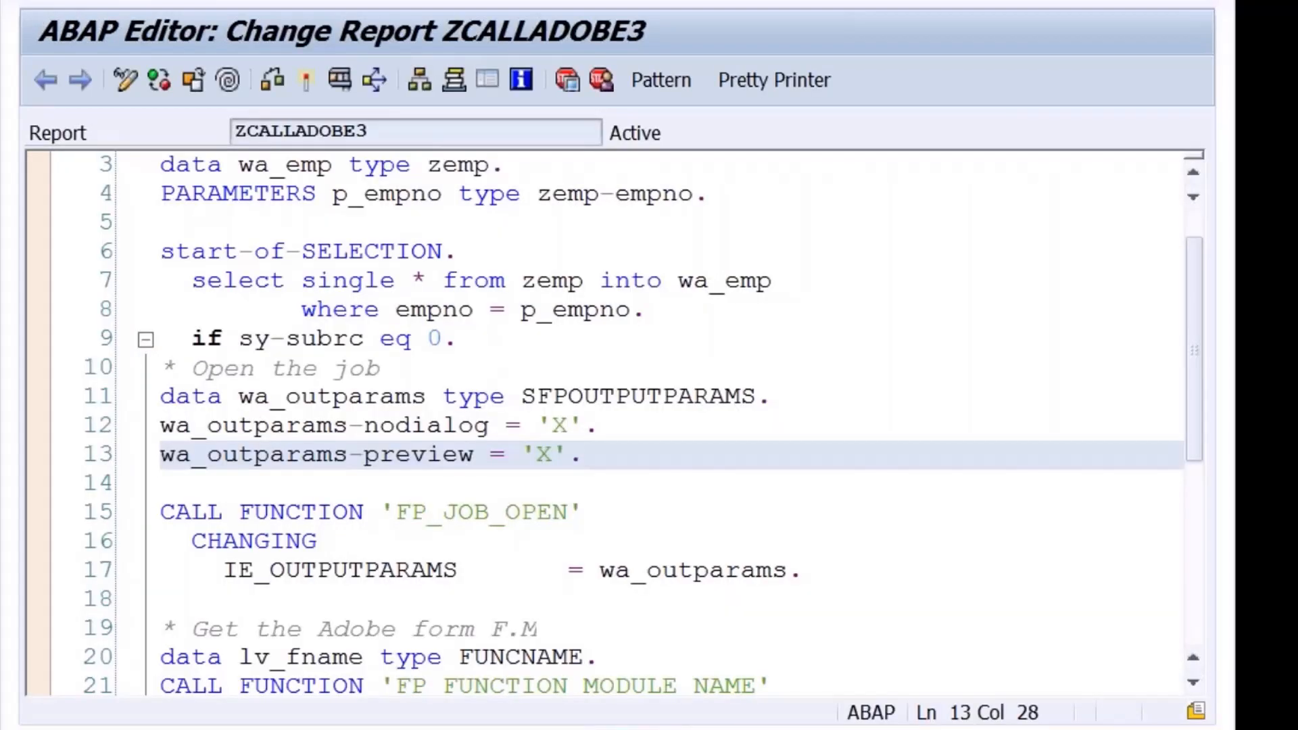
{"action": "key", "text": "F8"}
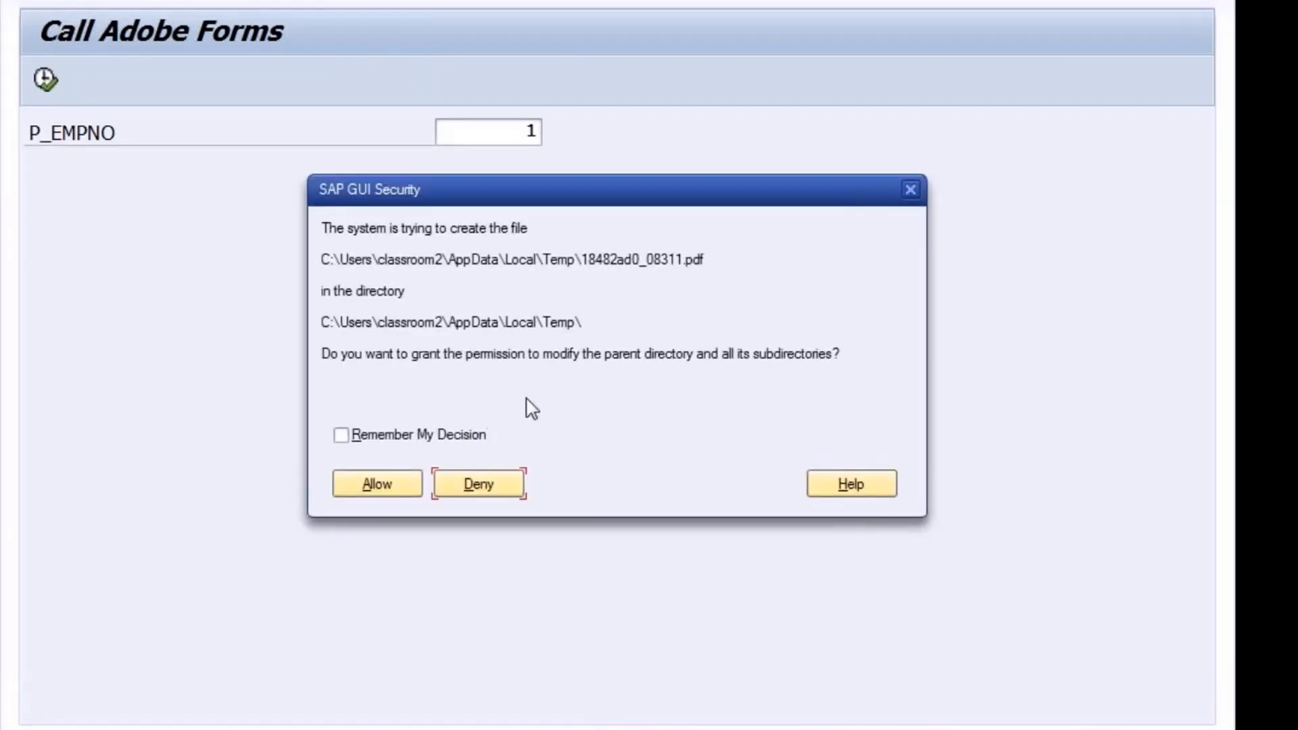
{"action": "left_click", "coordinate": [391, 488]}
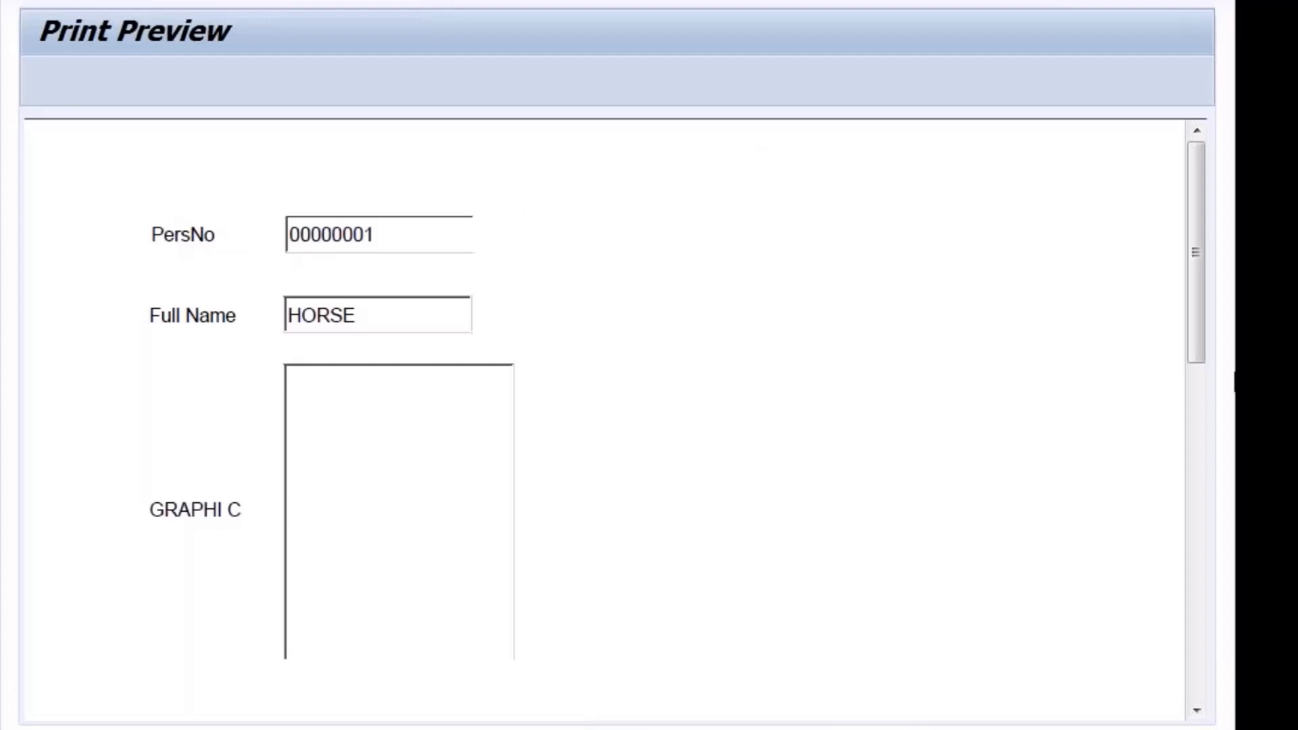
{"action": "left_click_drag", "start_coordinate": [1200, 336], "coordinate": [1209, 277]}
{"action": "key", "text": "F3"}
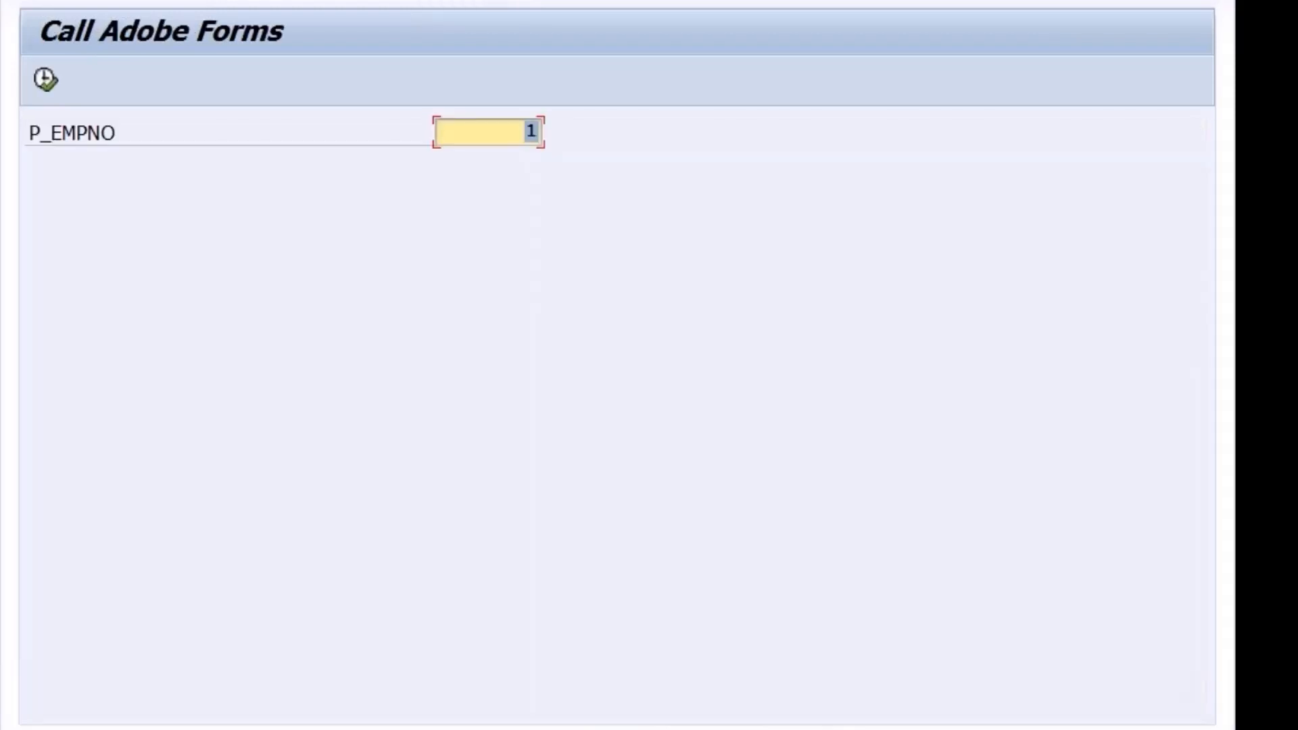
{"action": "key", "text": "F3"}
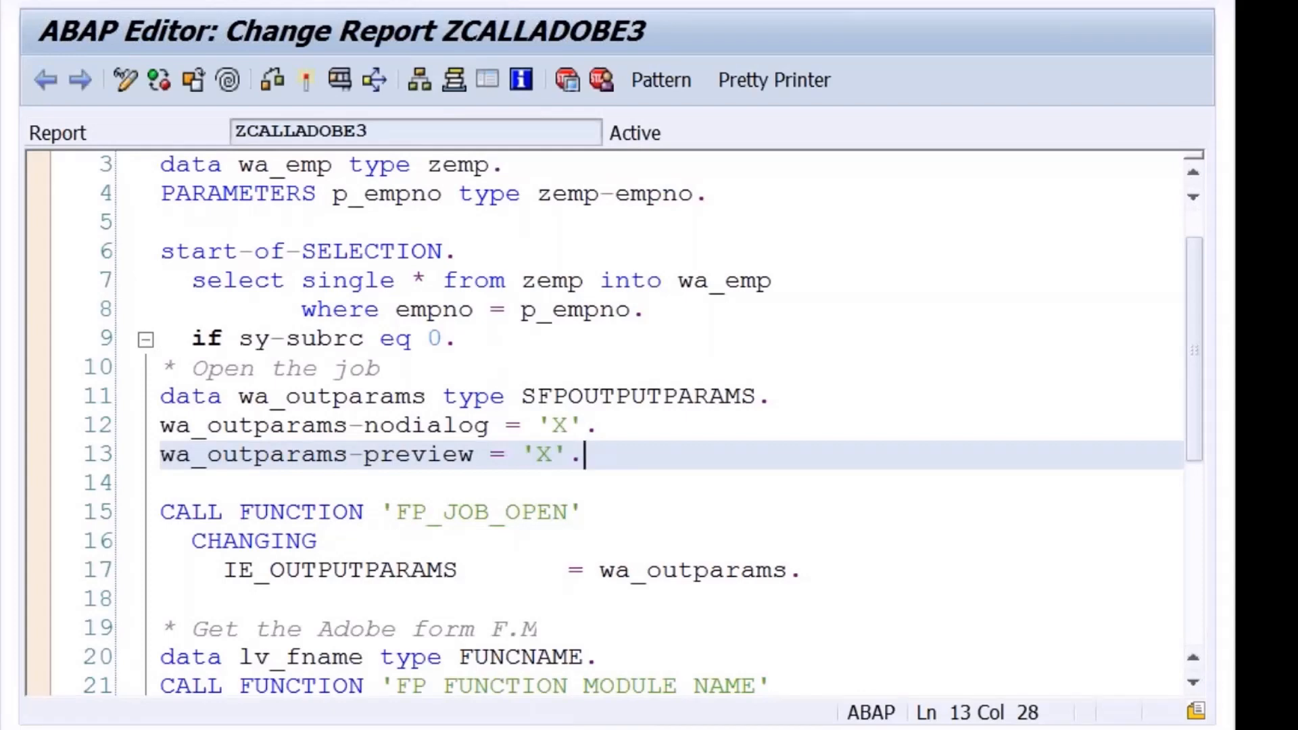
{"action": "mouse_move", "coordinate": [632, 729]}
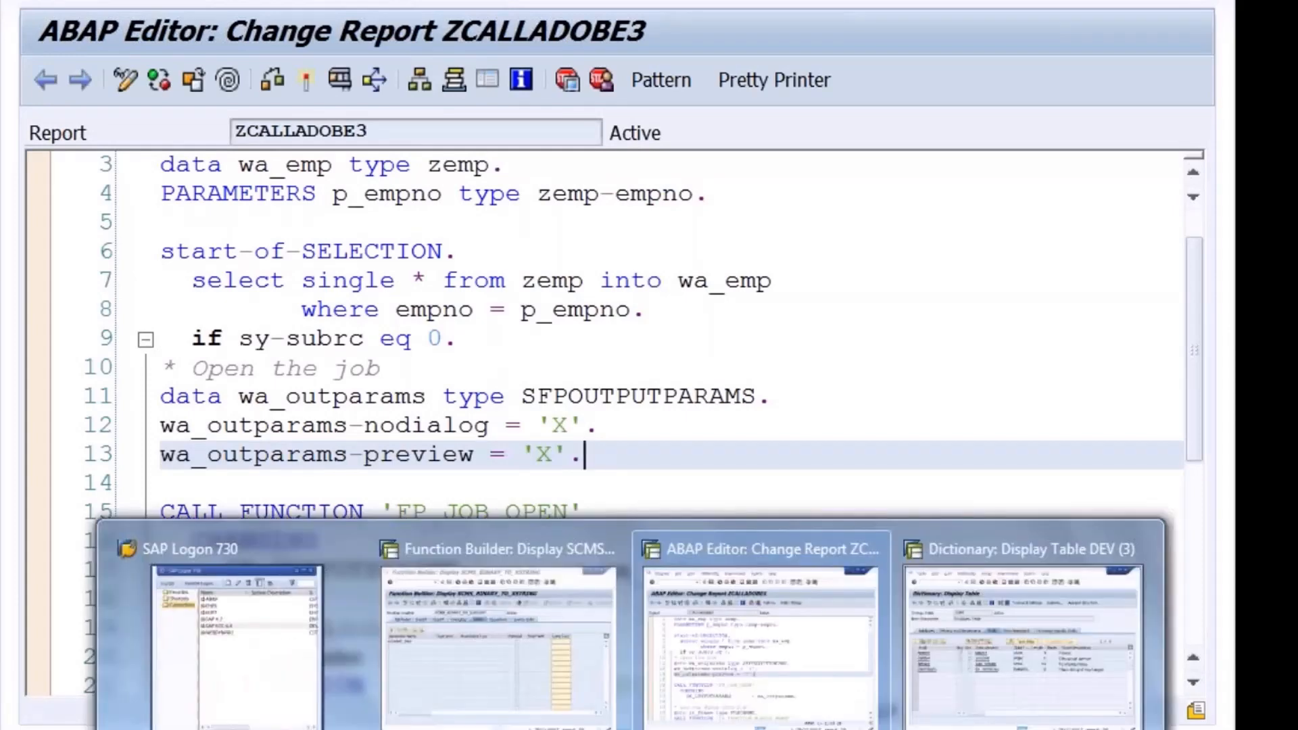
{"action": "left_click", "coordinate": [676, 691]}
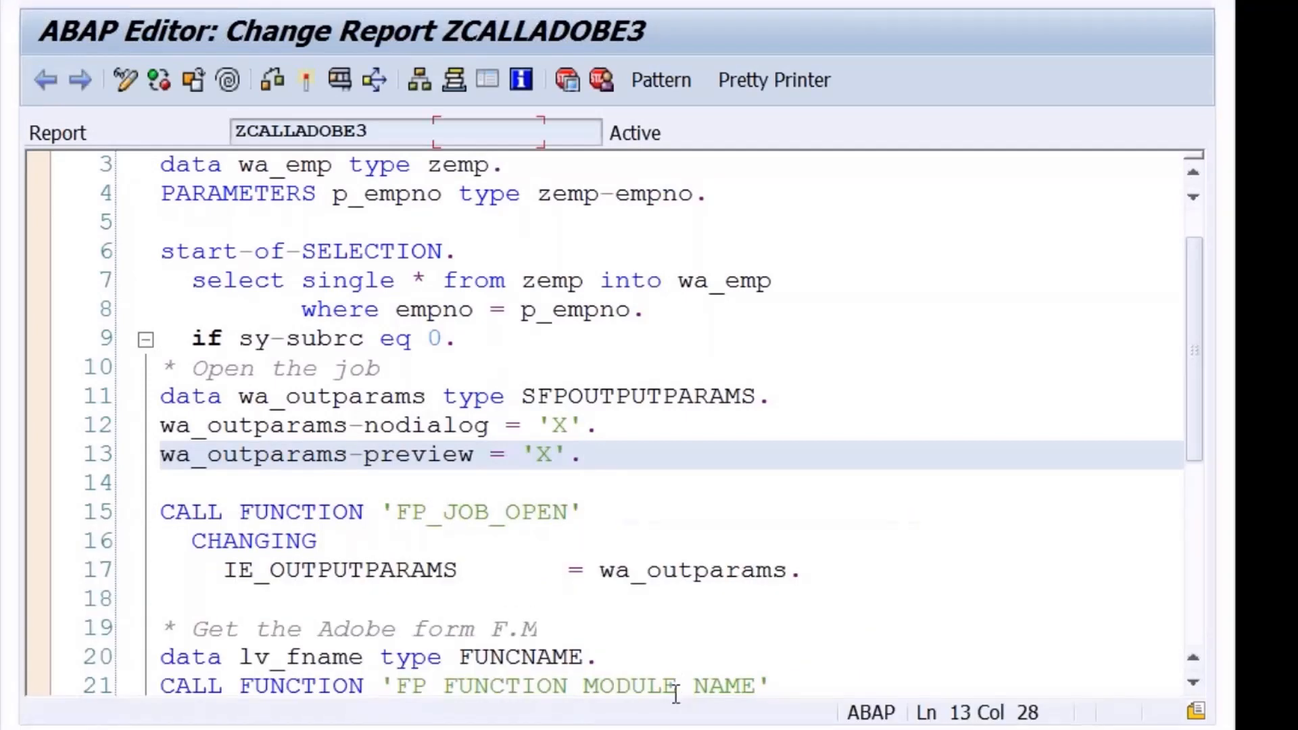
{"action": "mouse_move", "coordinate": [631, 729]}
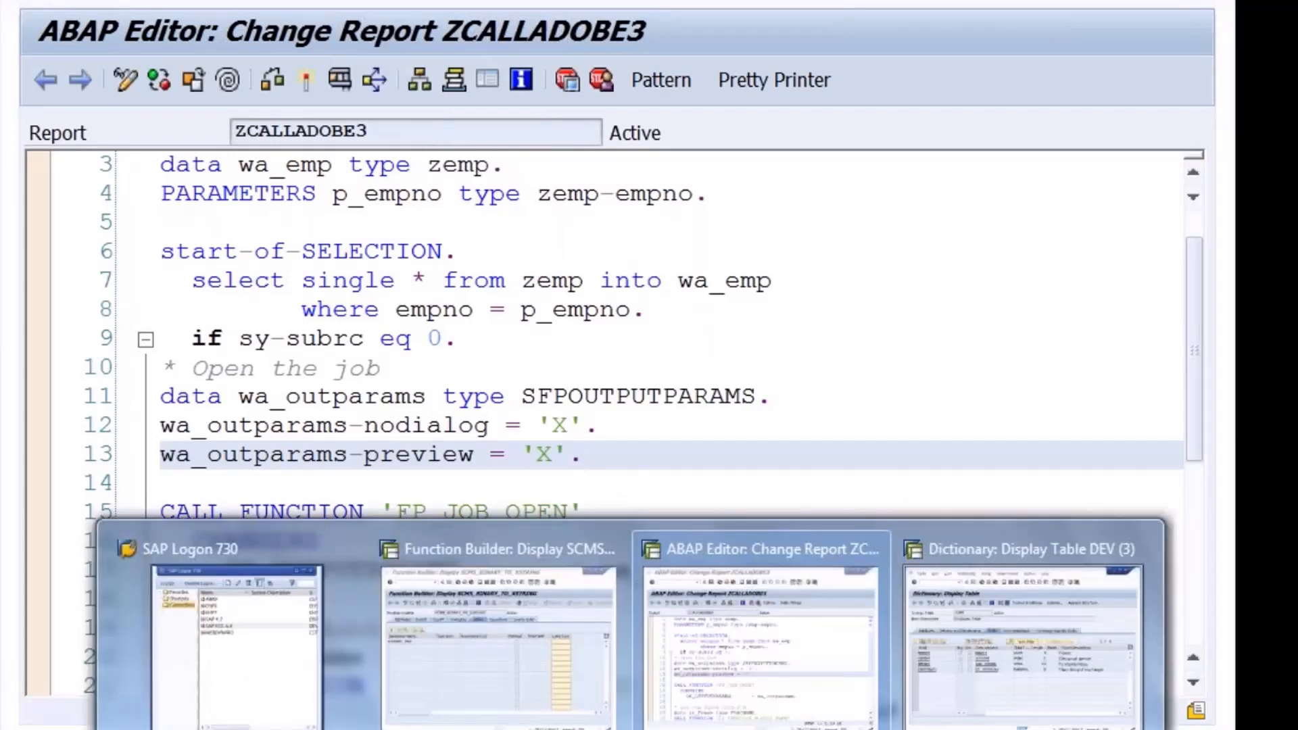
{"action": "left_click", "coordinate": [697, 639]}
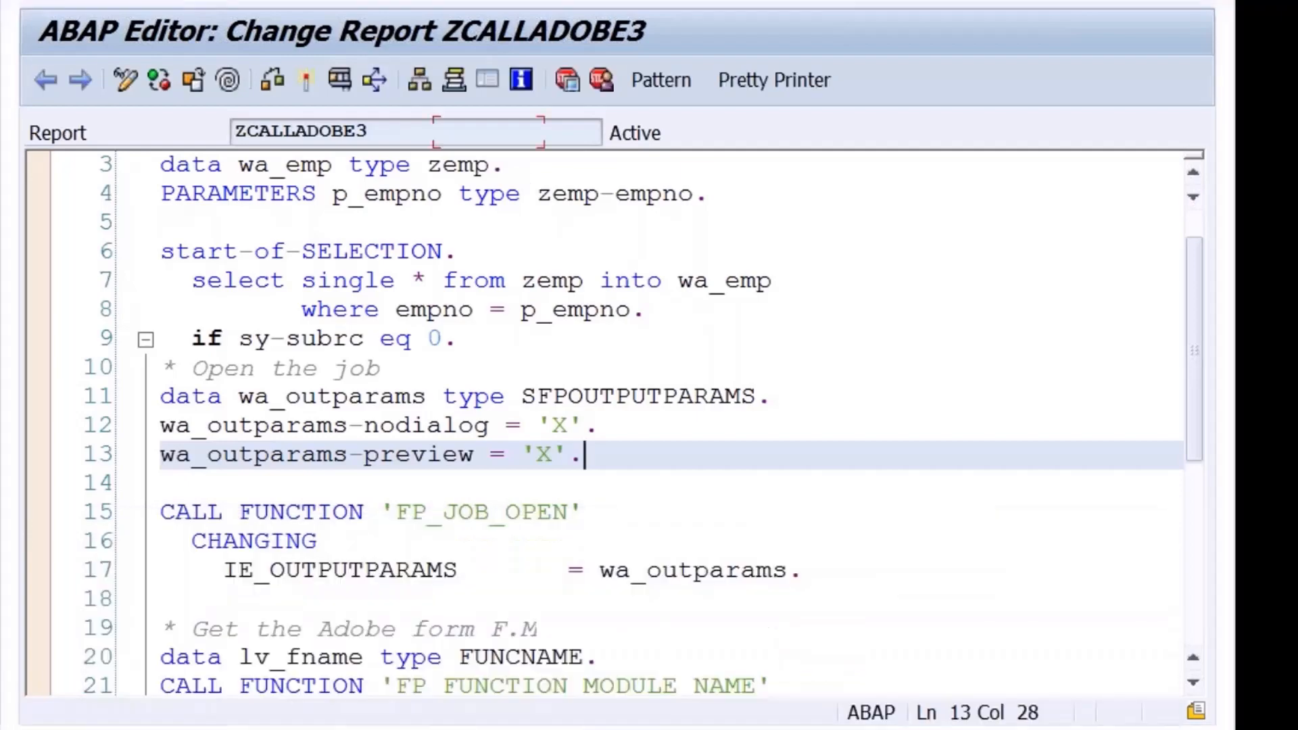
- In the session displaying the ZEMP table, open program ZUPLOADIMAGE for change in the ABAP Editor and review its image conversion code
{"action": "mouse_move", "coordinate": [631, 729]}
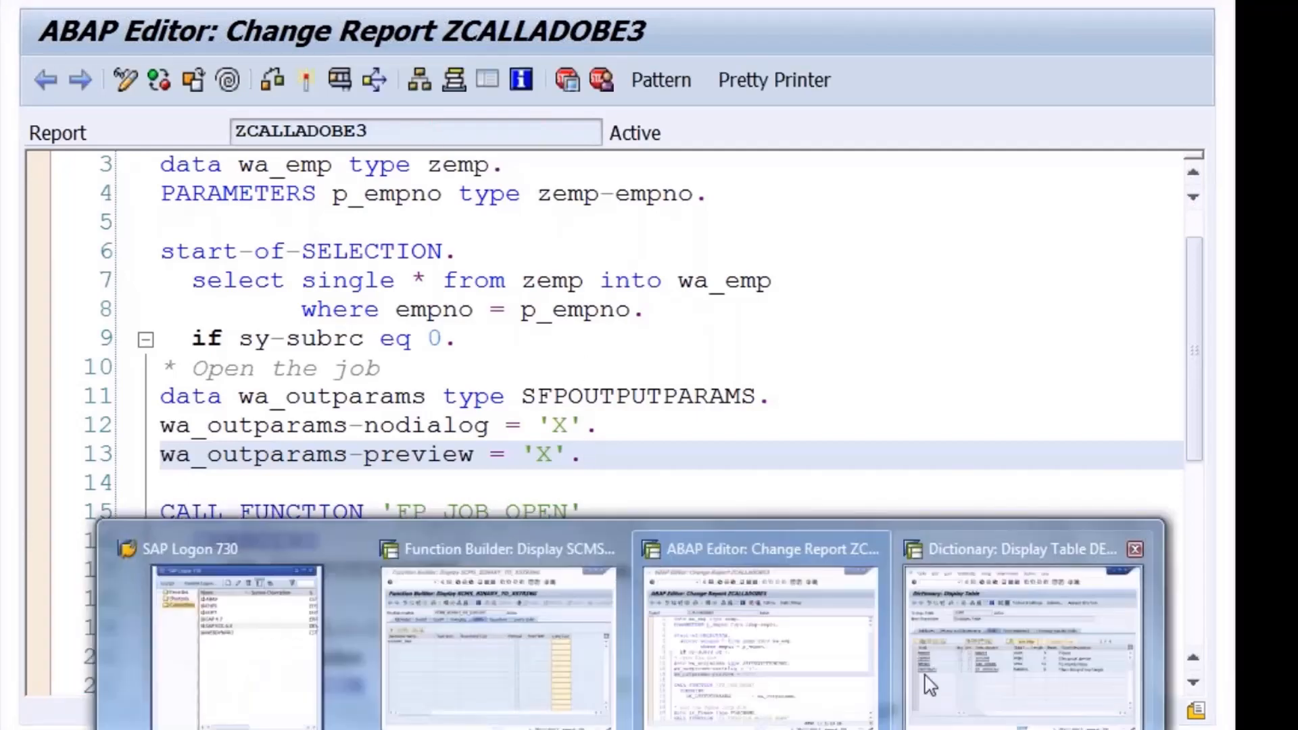
{"action": "left_click", "coordinate": [927, 687]}
{"action": "left_click", "coordinate": [400, 0]}
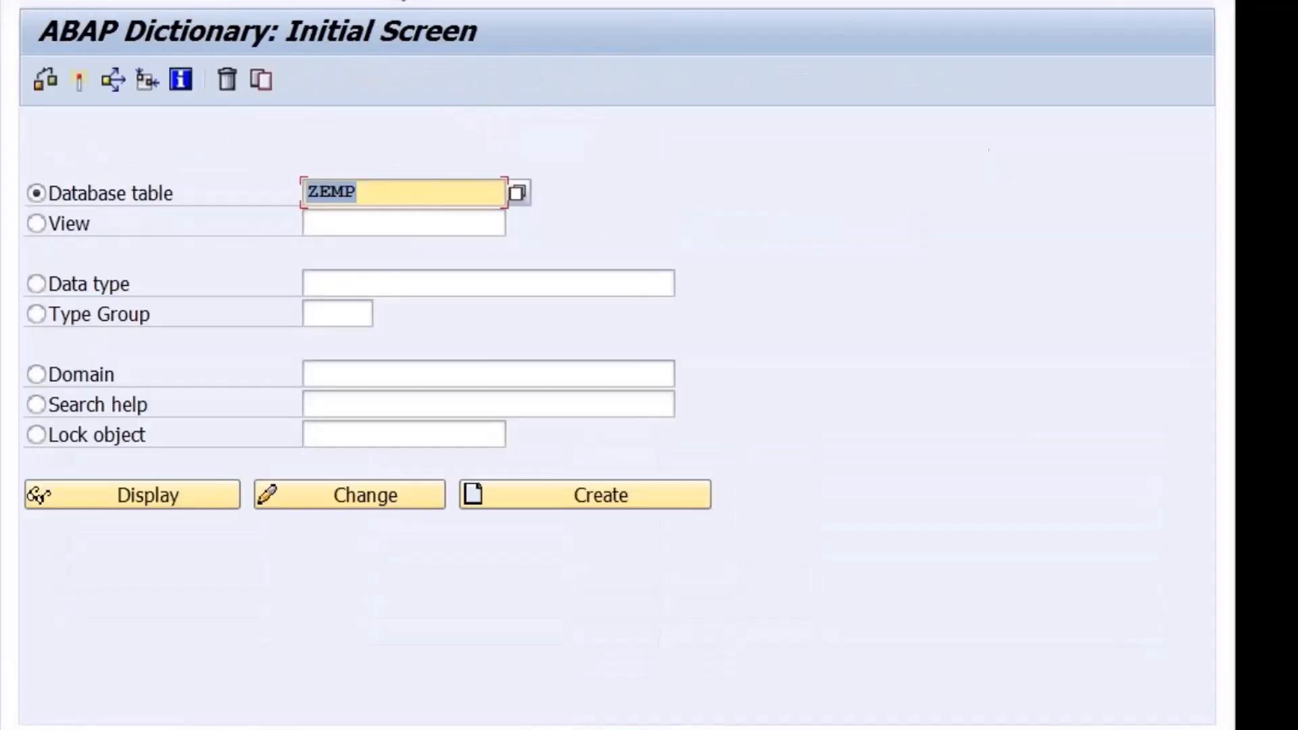
{"action": "key", "text": "F3"}
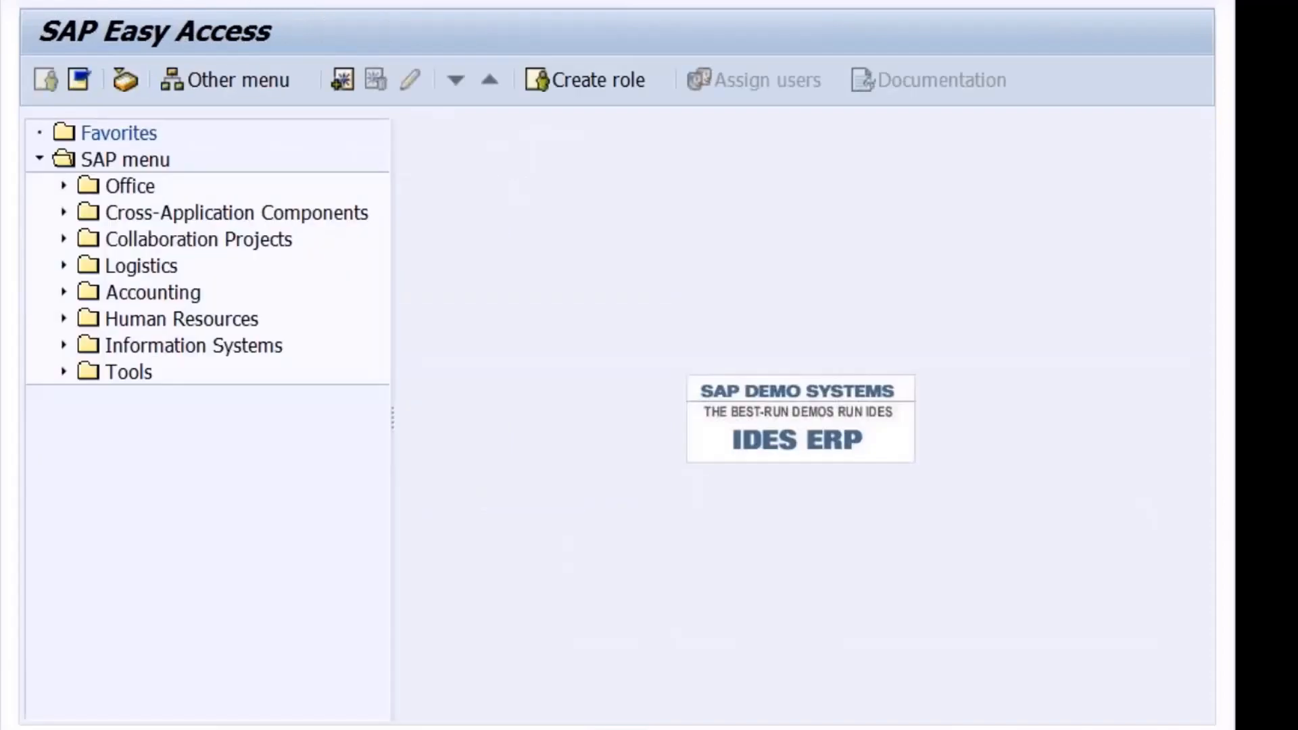
{"action": "key", "text": "Return"}
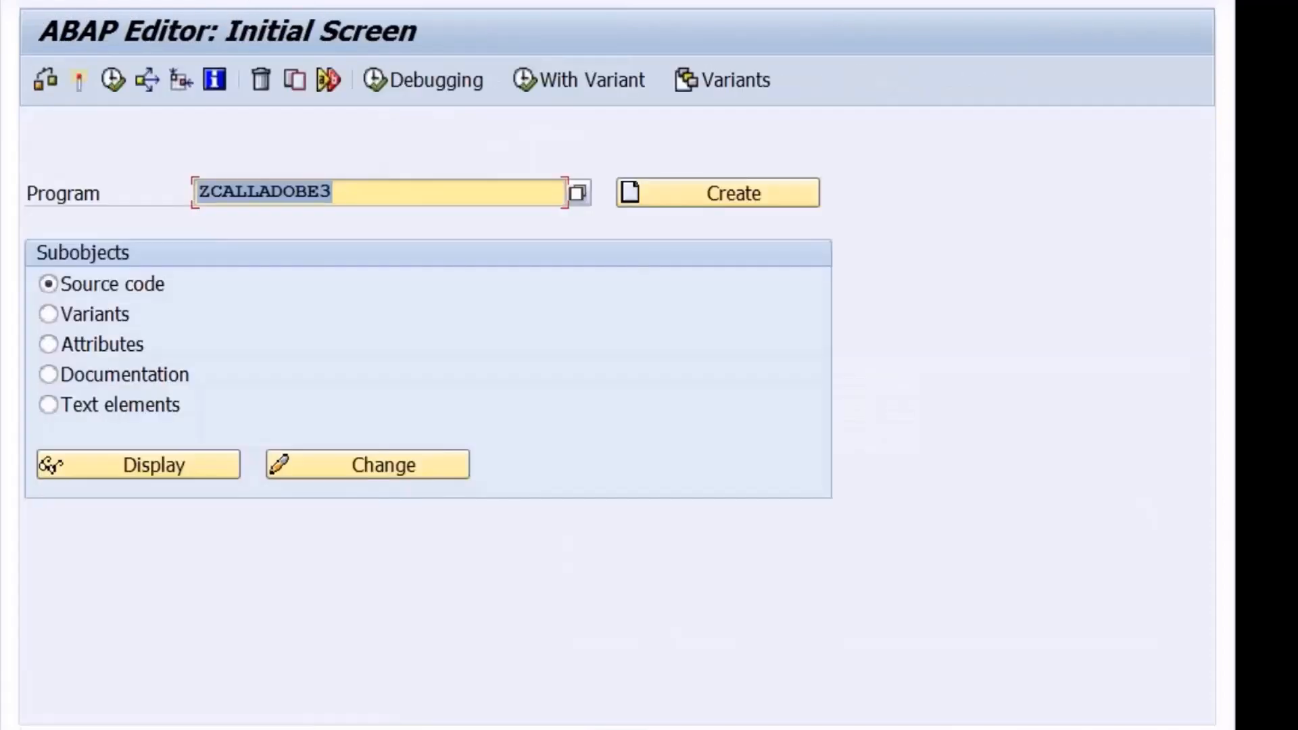
{"action": "type", "text": "z"}
{"action": "key", "text": "Down"}
{"action": "key", "text": "Down"}
{"action": "key", "text": "Down"}
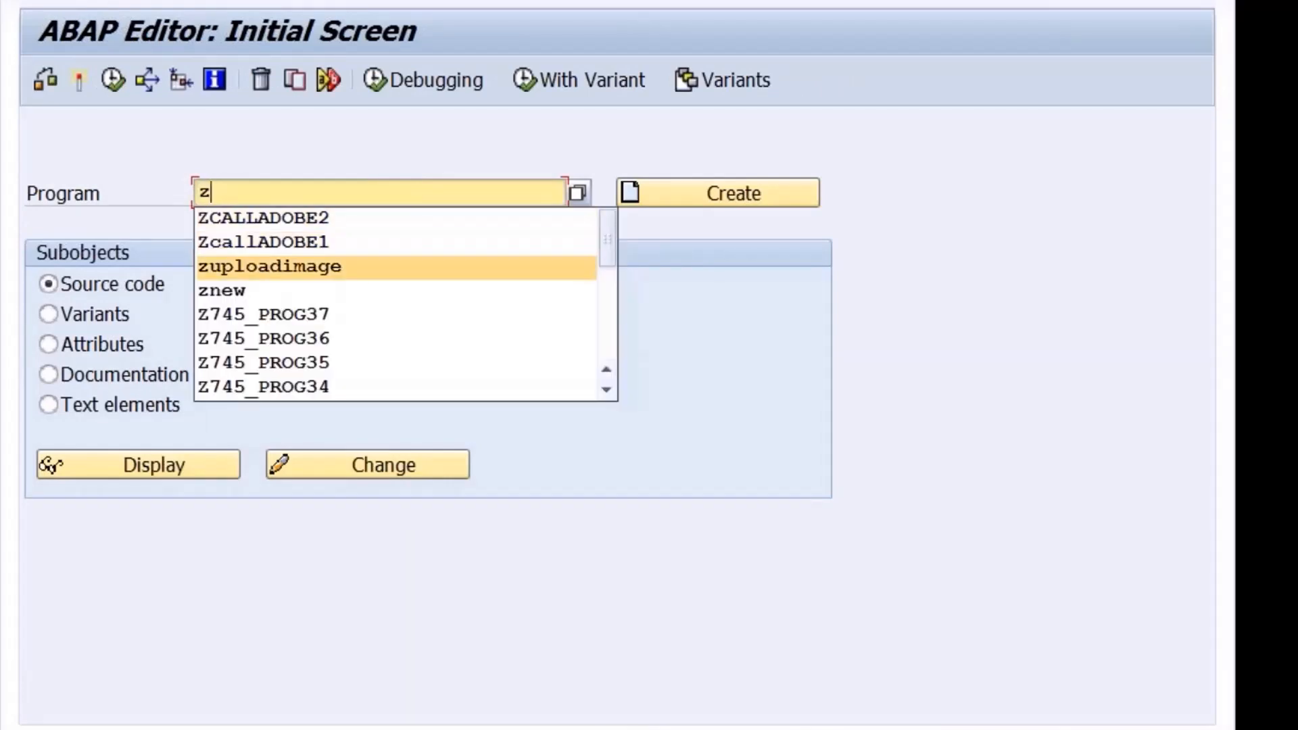
{"action": "key", "text": "Return"}
{"action": "key", "text": "F6"}
{"action": "left_click", "coordinate": [414, 505]}
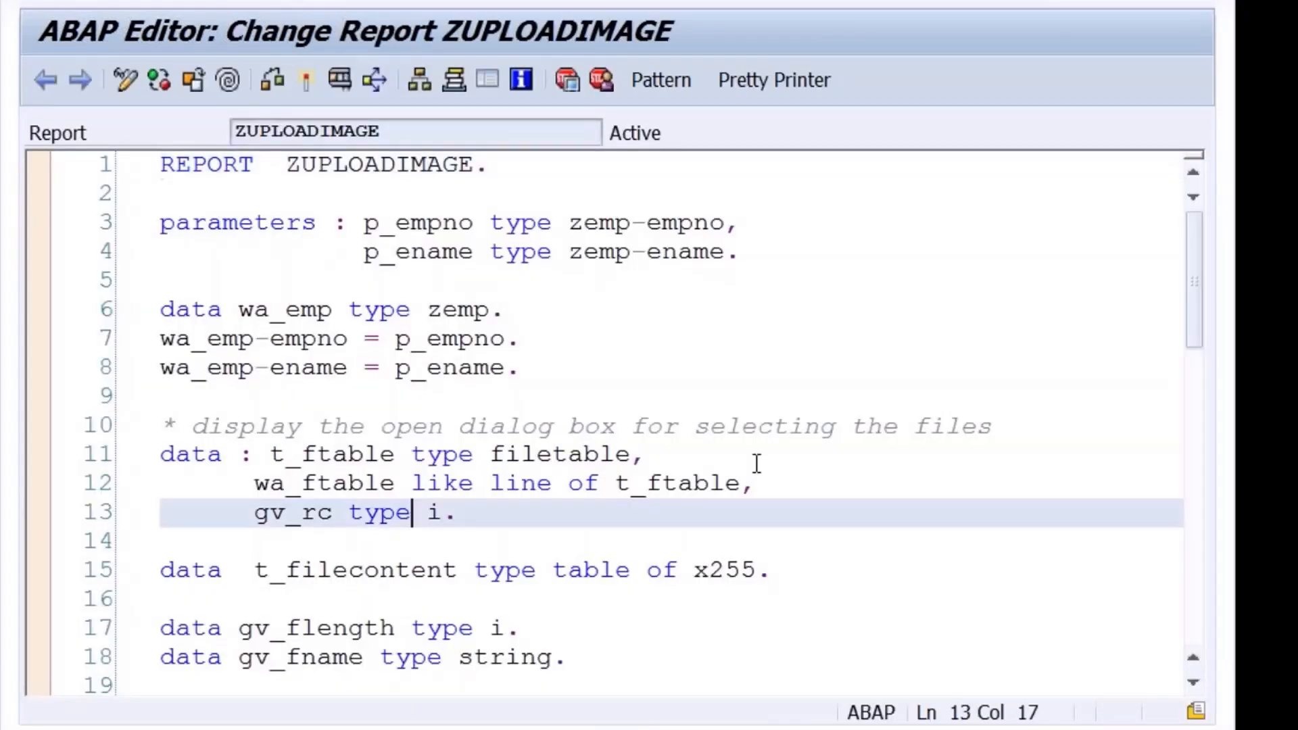
{"action": "left_click_drag", "start_coordinate": [1196, 257], "coordinate": [1184, 580]}
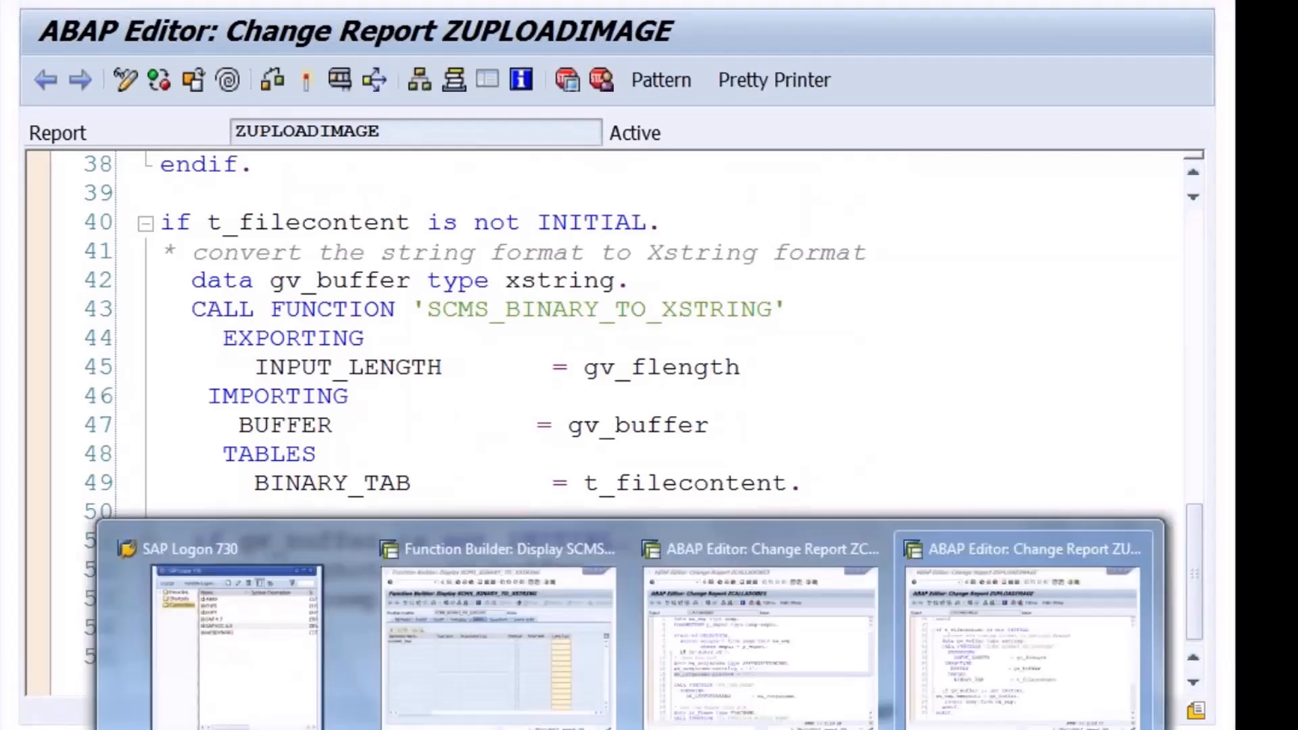
- In the session displaying SCMS_BINARY_TO_XSTRING, go to the Form Builder and open interface ZAINTF3 for change to check its import parameters
{"action": "left_click", "coordinate": [510, 701]}
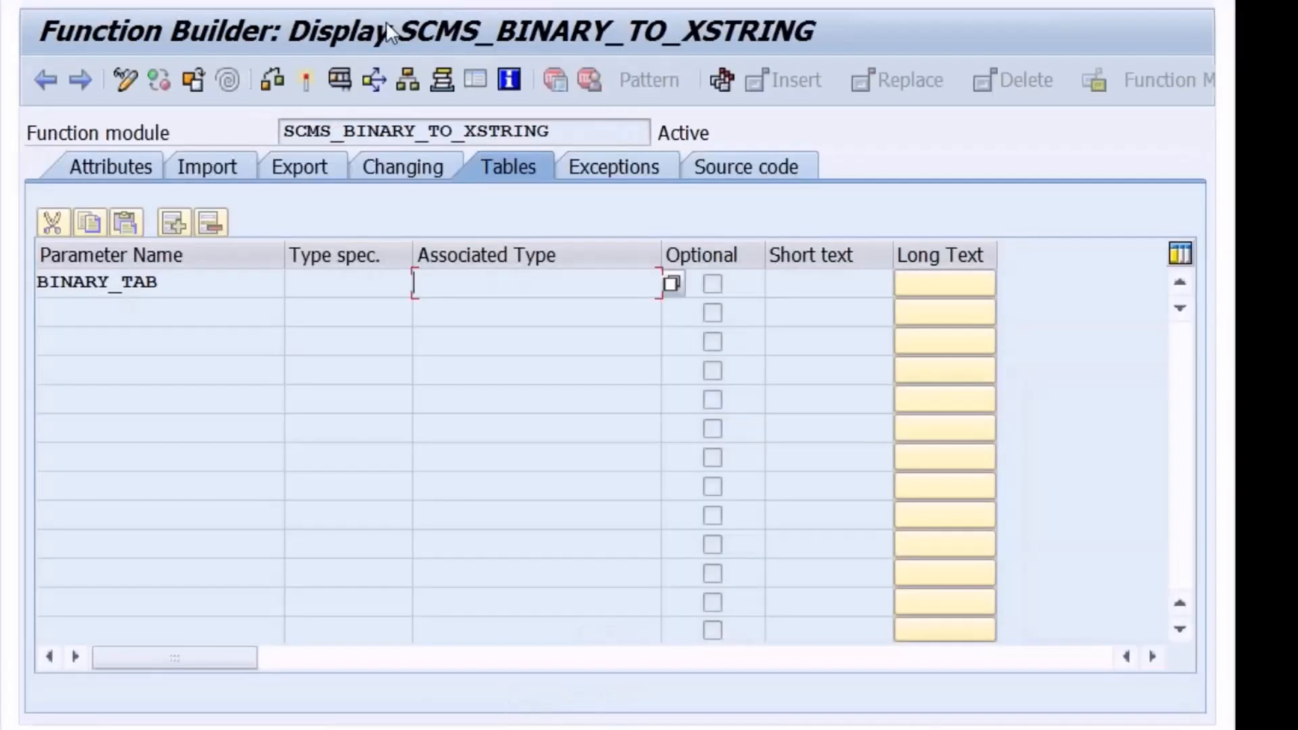
{"action": "key", "text": "F3"}
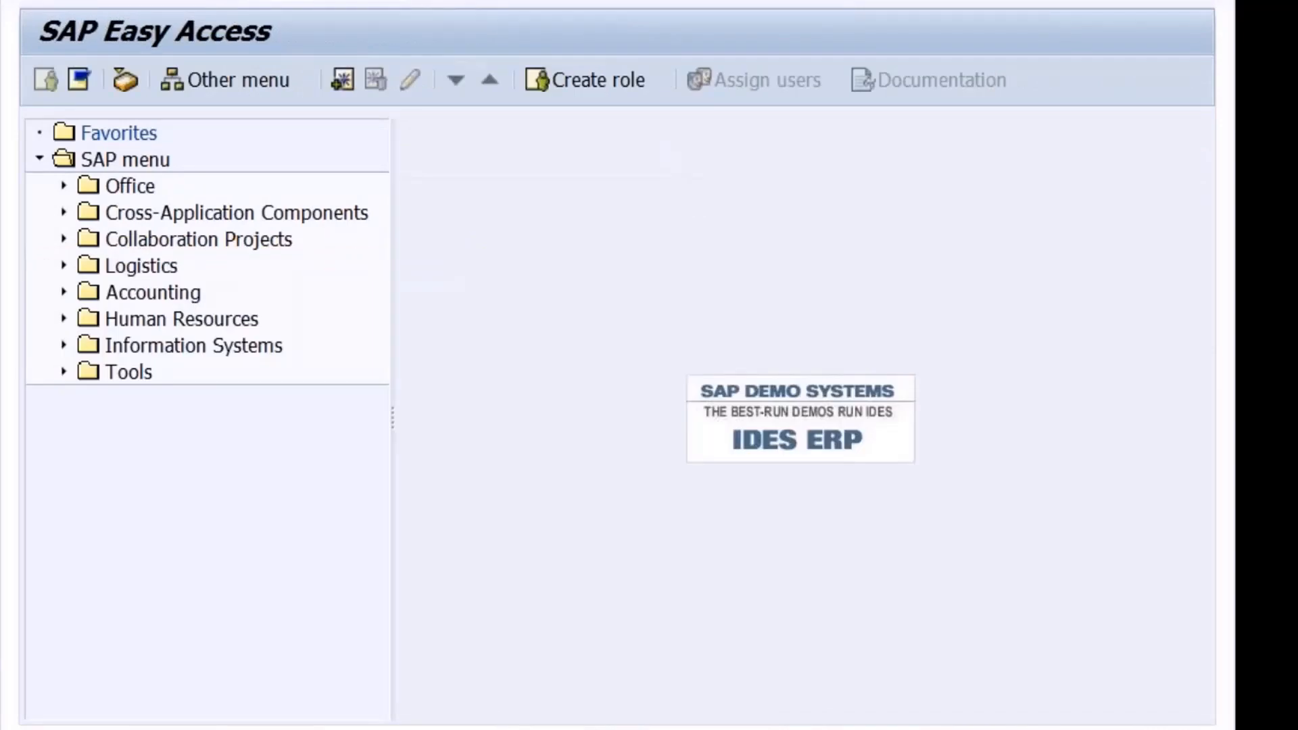
{"action": "key", "text": "Return"}
{"action": "left_click", "coordinate": [88, 223]}
{"action": "left_click", "coordinate": [406, 224]}
{"action": "type", "text": "ZAINTF3"}
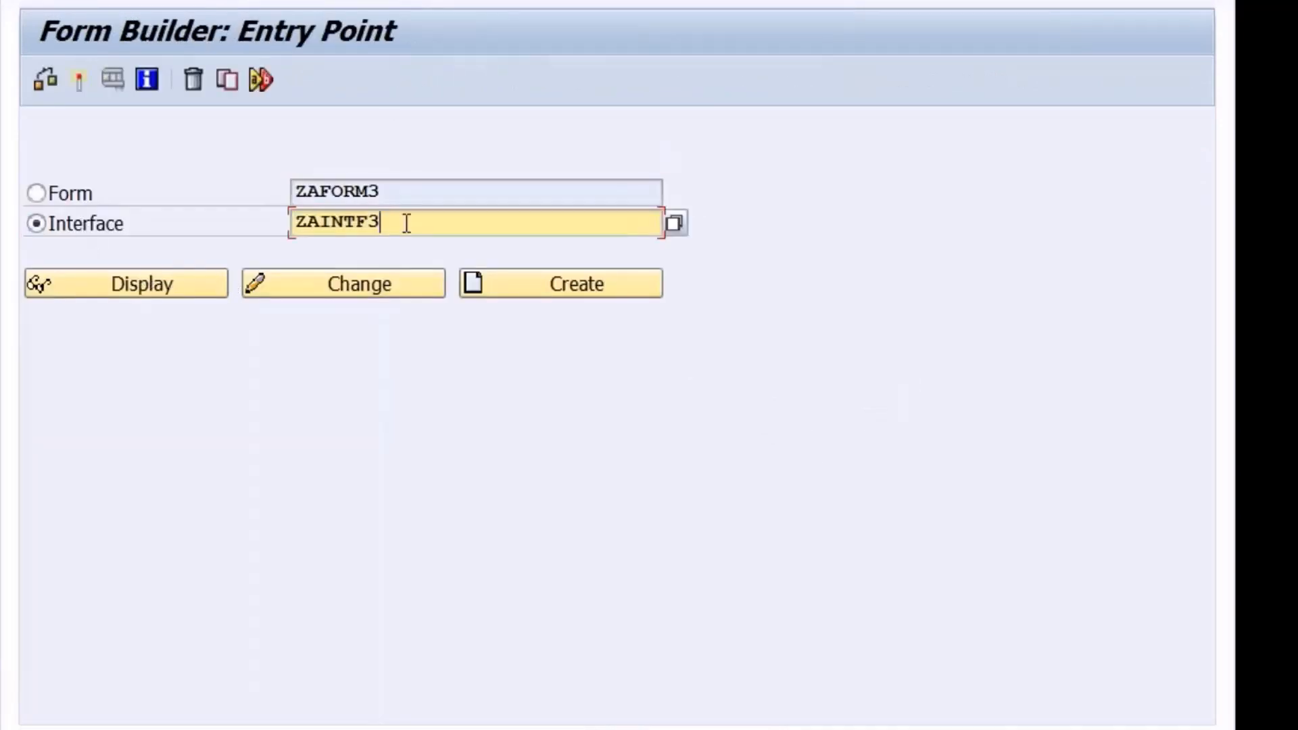
{"action": "left_click", "coordinate": [359, 296]}
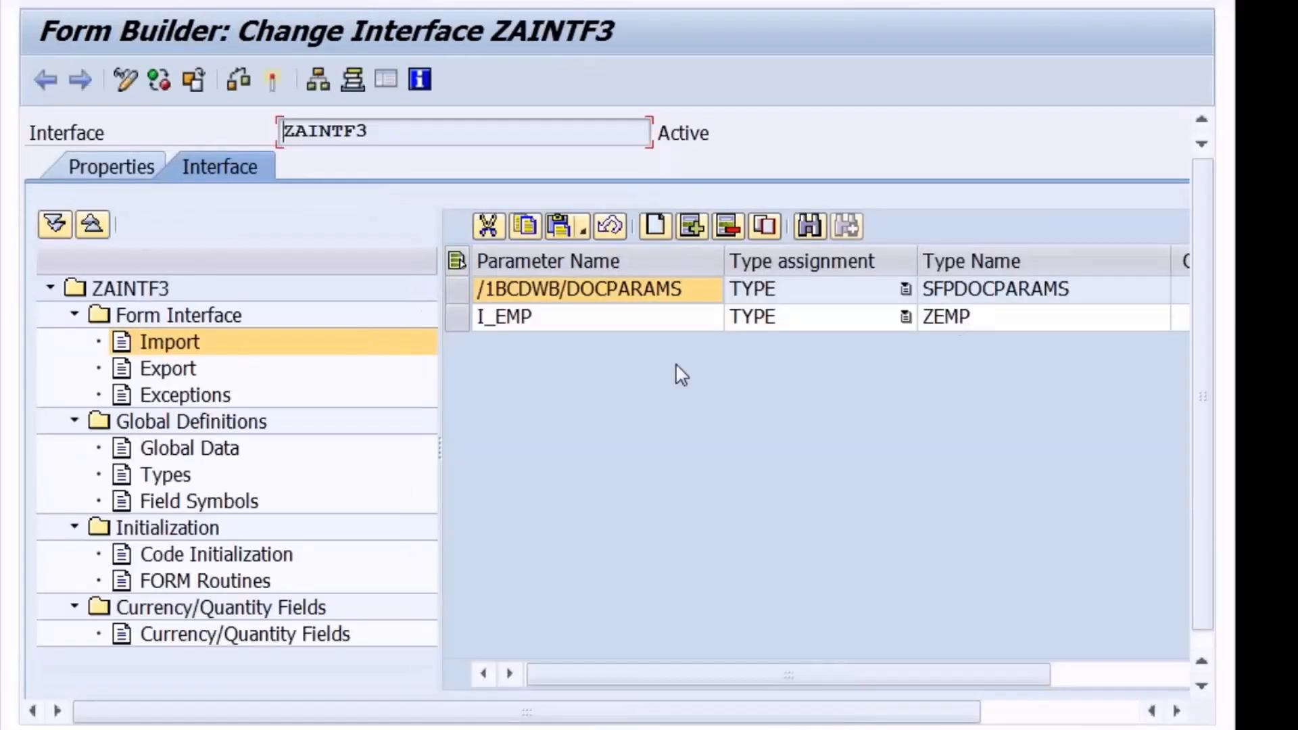
- Leave the interface, open form ZAFORM3 for change, and expand I_EMP in both the interface and the context trees
{"action": "key", "text": "F3"}
{"action": "left_click", "coordinate": [60, 194]}
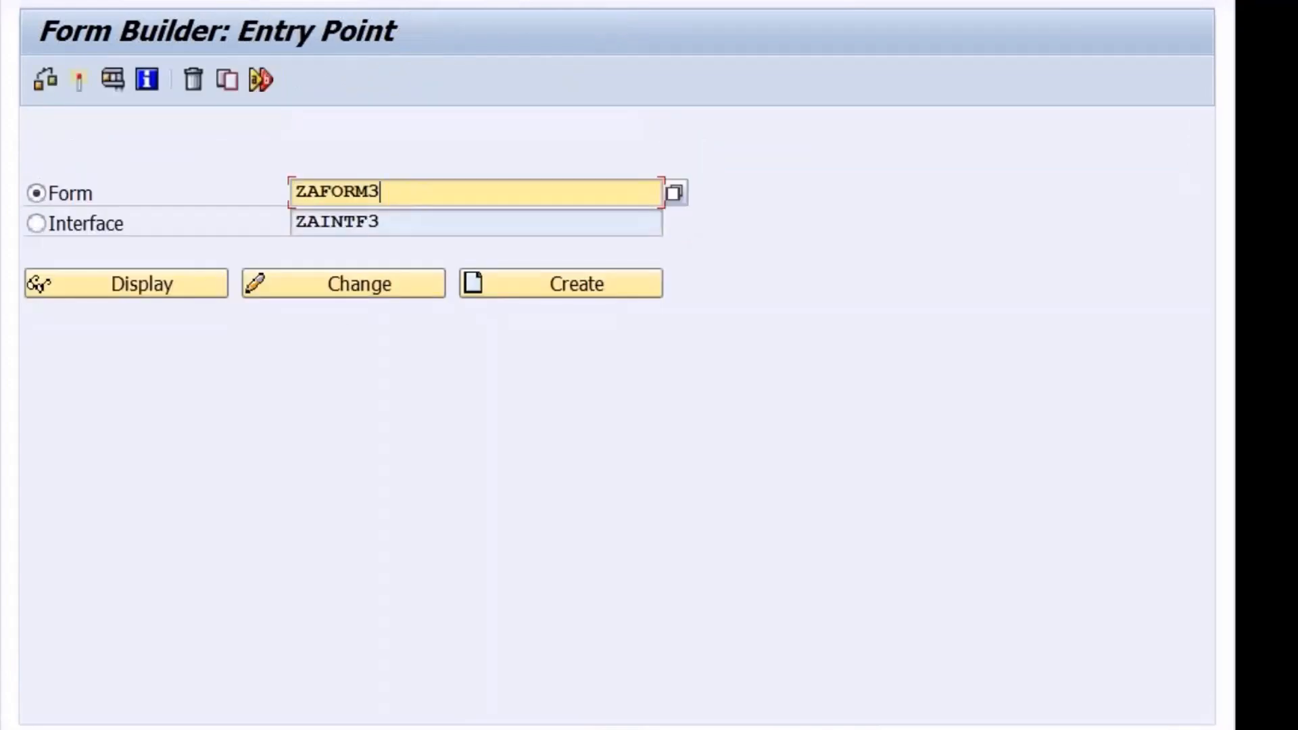
{"action": "left_click", "coordinate": [351, 292]}
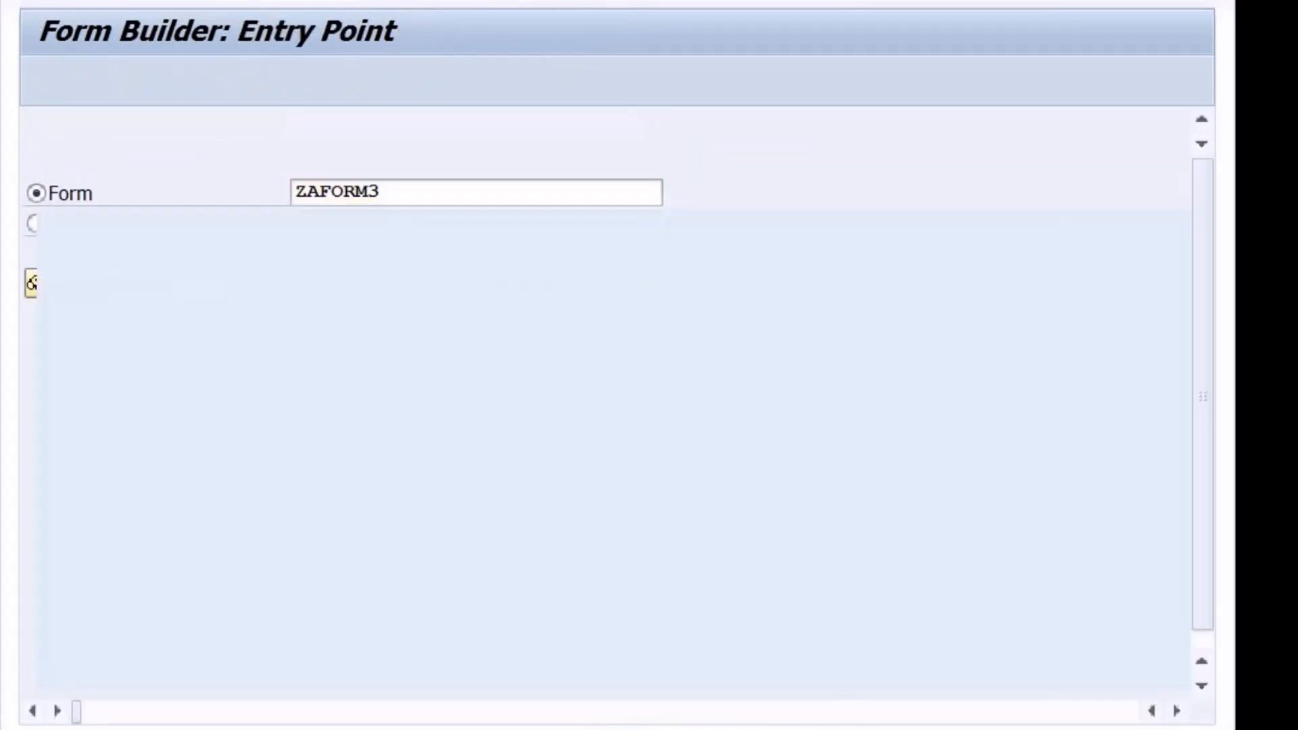
{"action": "left_click", "coordinate": [75, 315]}
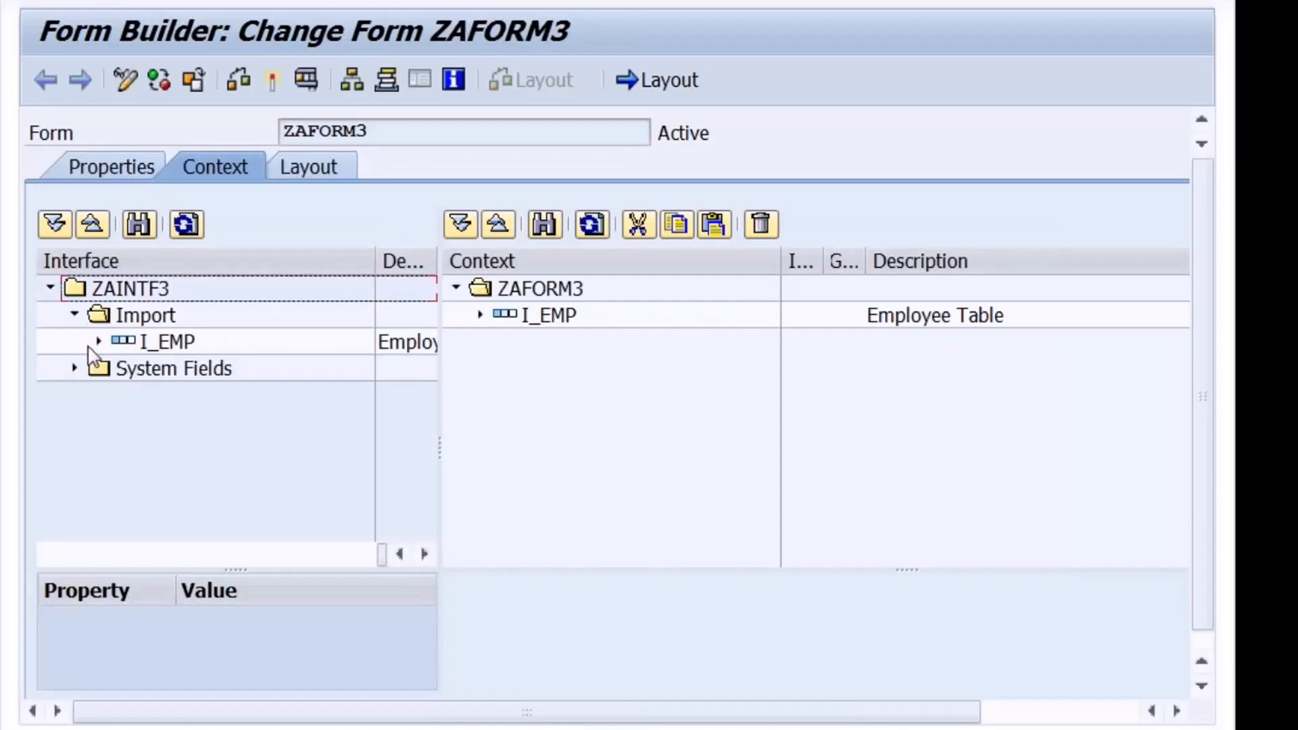
{"action": "left_click", "coordinate": [99, 341]}
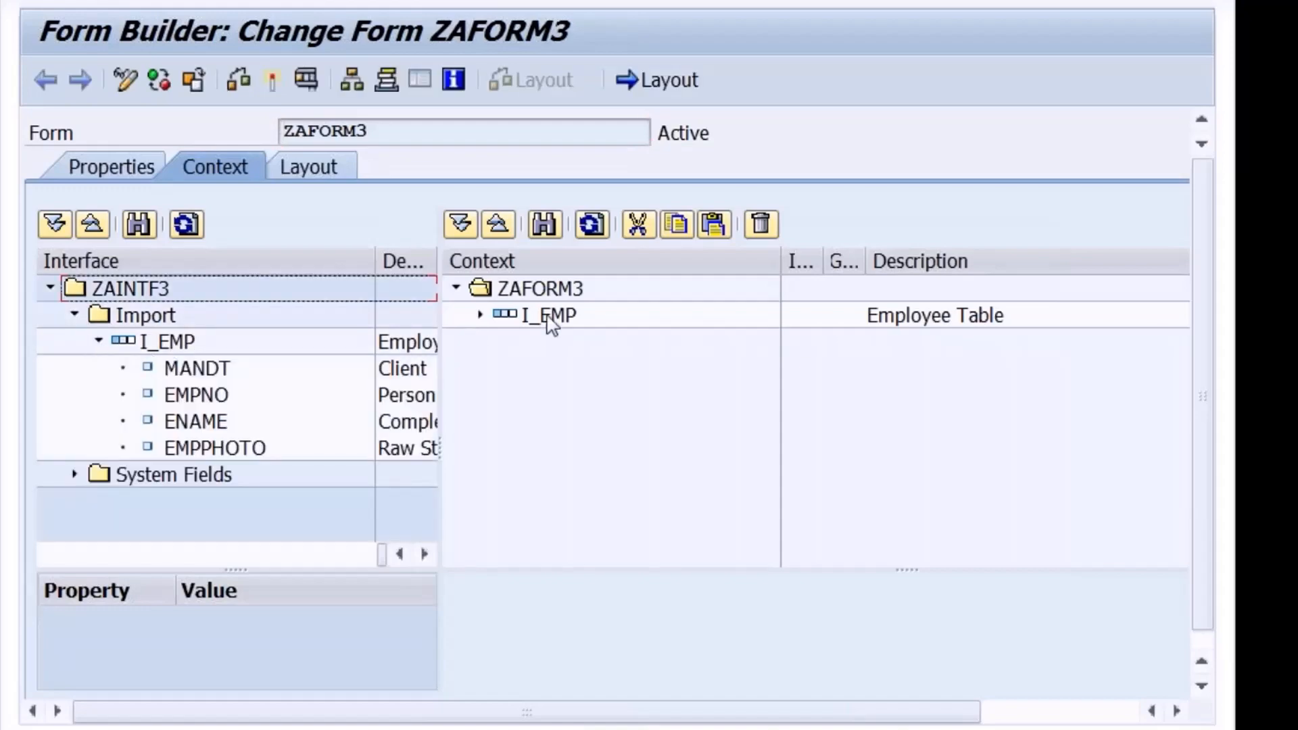
{"action": "left_click", "coordinate": [479, 315]}
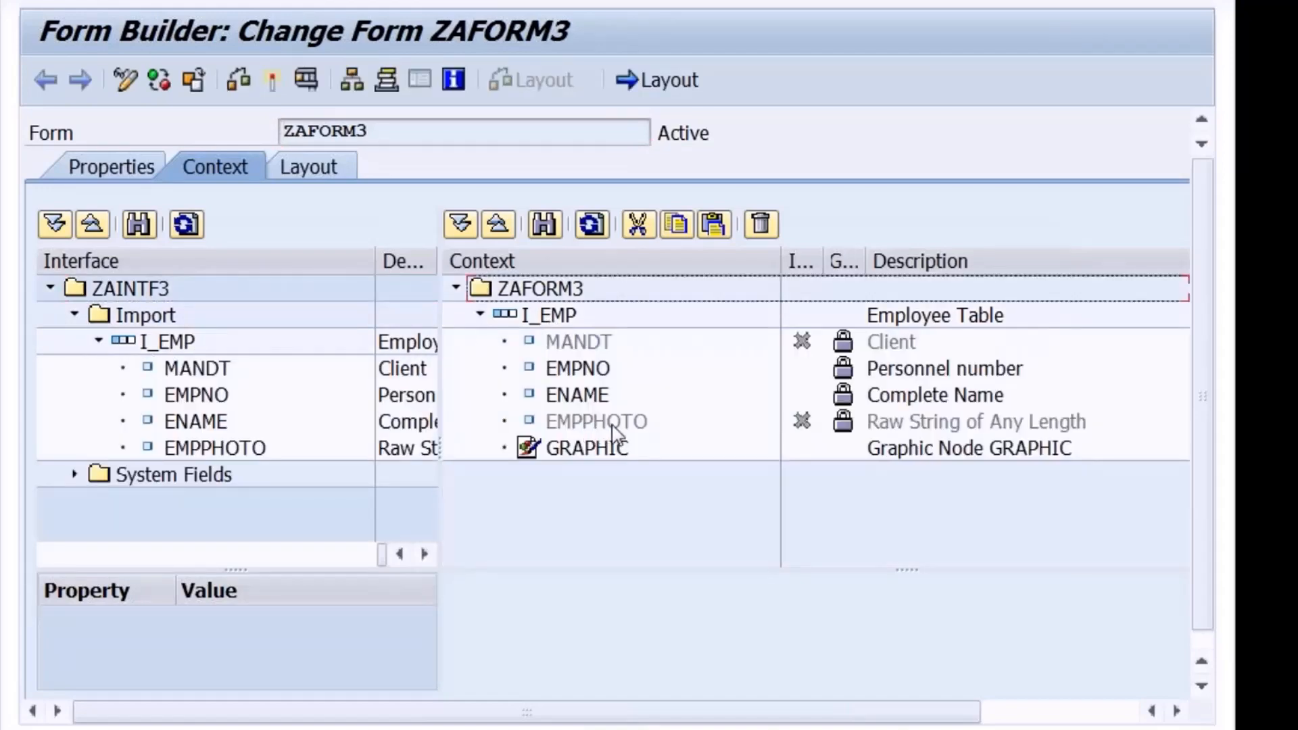
- Display the properties of the GRAPHIC node in the form context, and open the form's layout, allowing the requested APPDATA access
{"action": "left_click", "coordinate": [594, 455]}
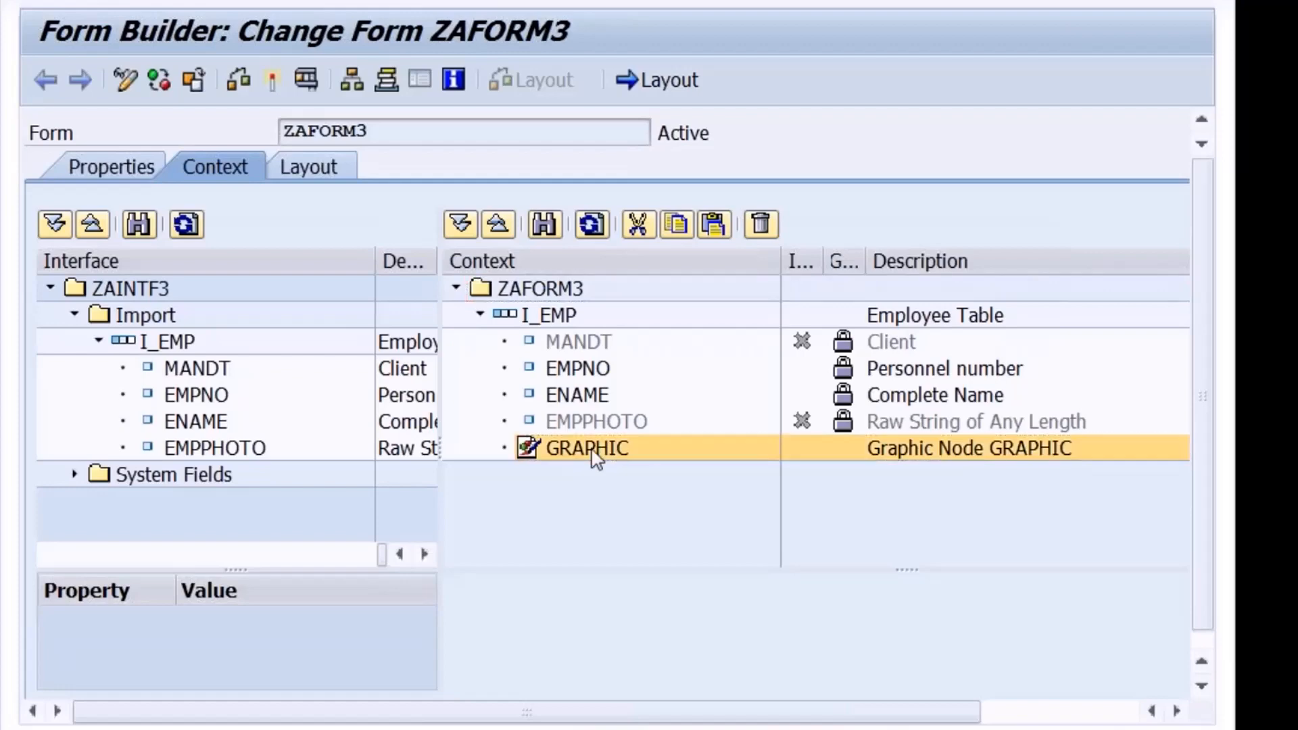
{"action": "left_click_drag", "start_coordinate": [905, 575], "coordinate": [899, 395]}
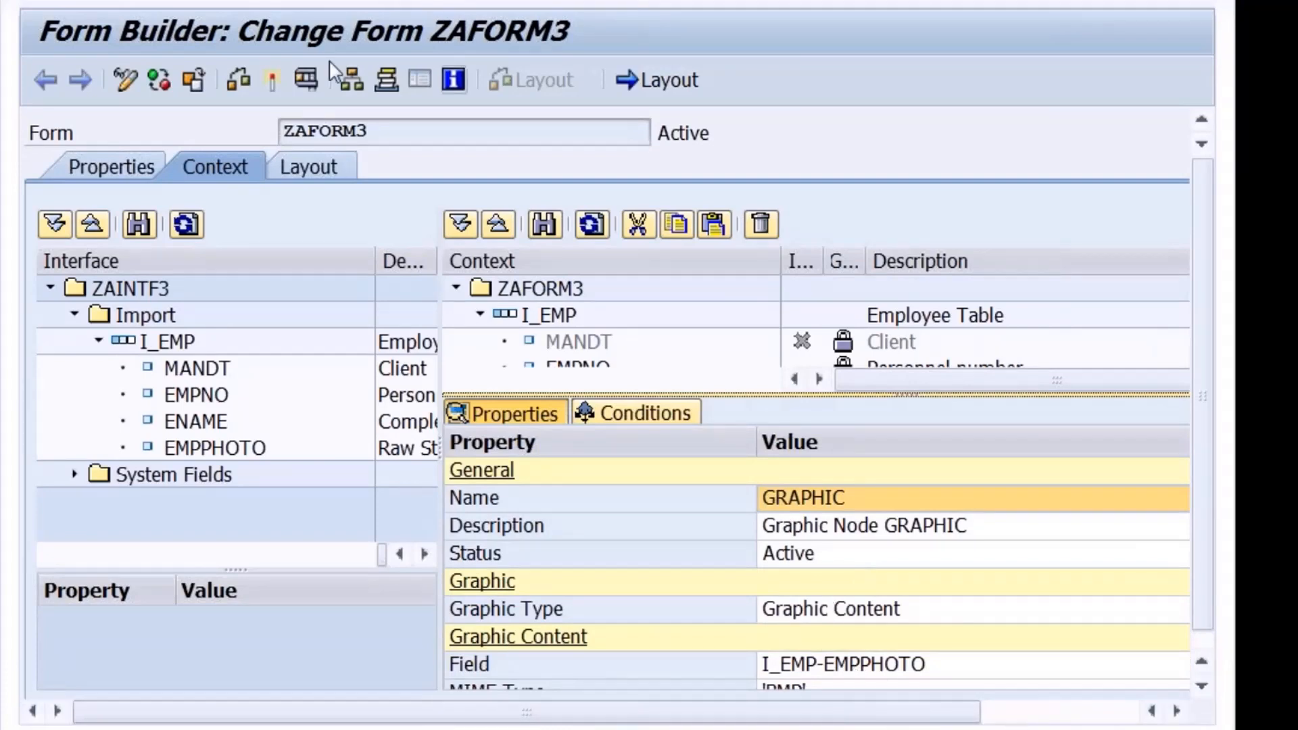
{"action": "left_click", "coordinate": [323, 169]}
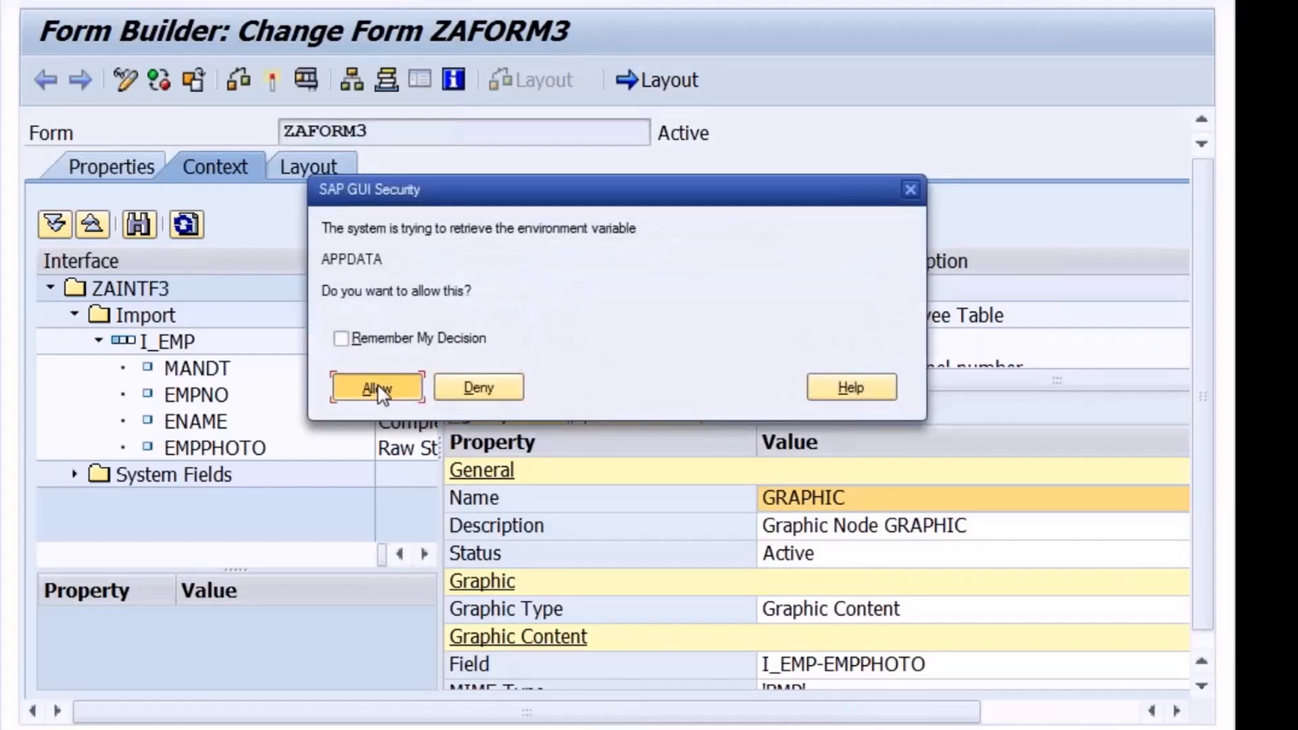
{"action": "left_click", "coordinate": [377, 387]}
{"action": "left_click", "coordinate": [377, 385]}
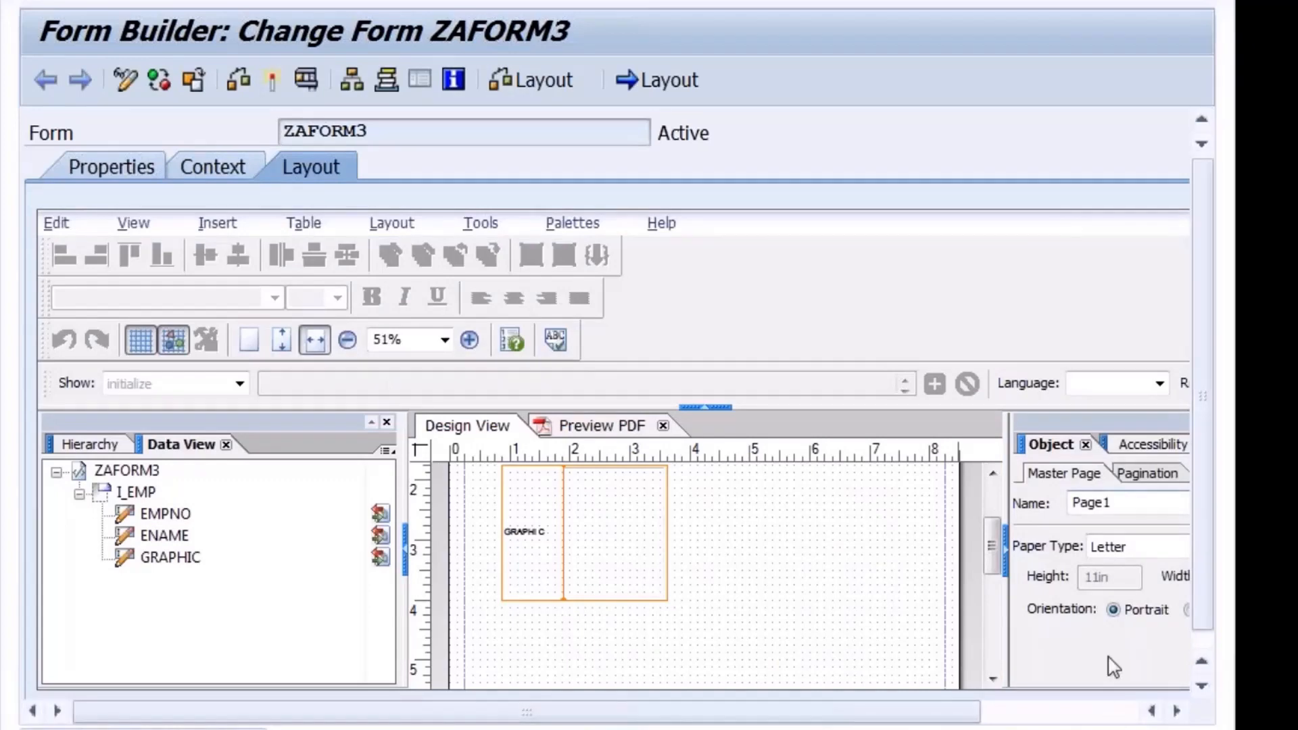
- Hide the Object palette and enlarge the GRAPHIC image field to about 3.7 in wide and 2.9 in high
{"action": "left_click", "coordinate": [1095, 703]}
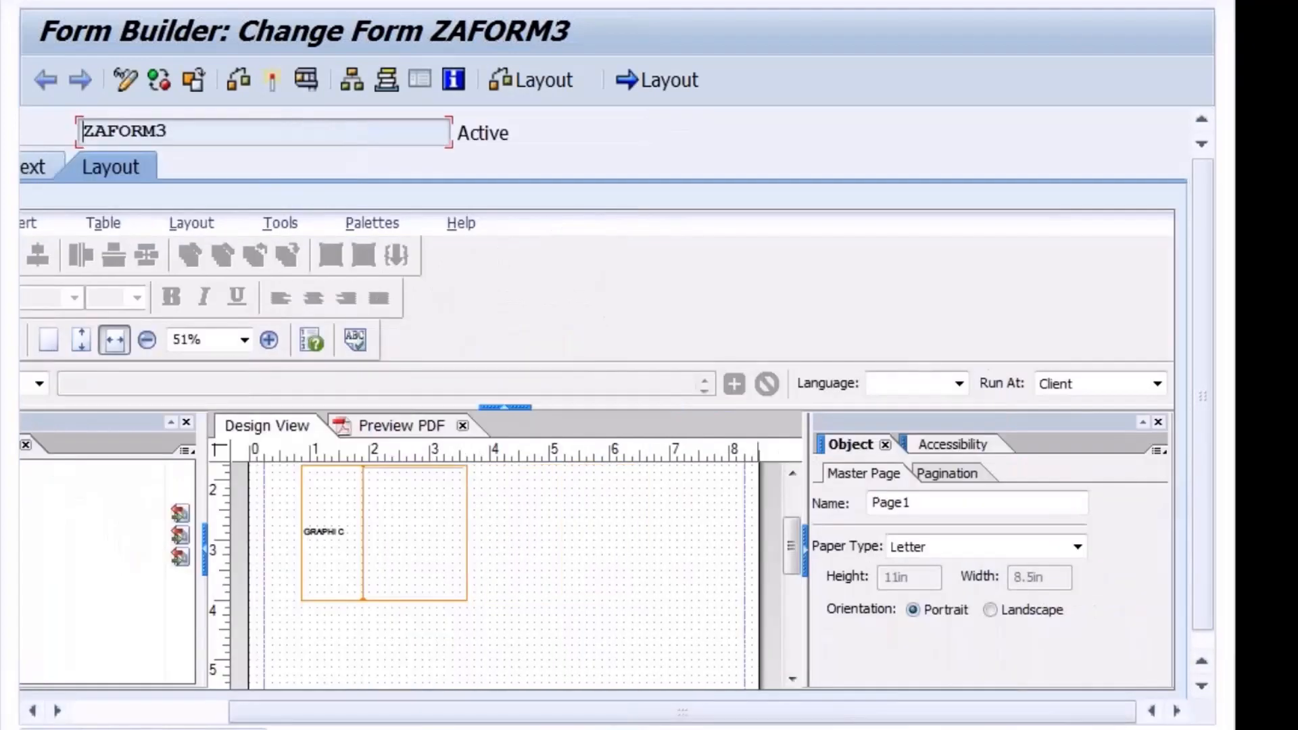
{"action": "left_click", "coordinate": [1159, 422]}
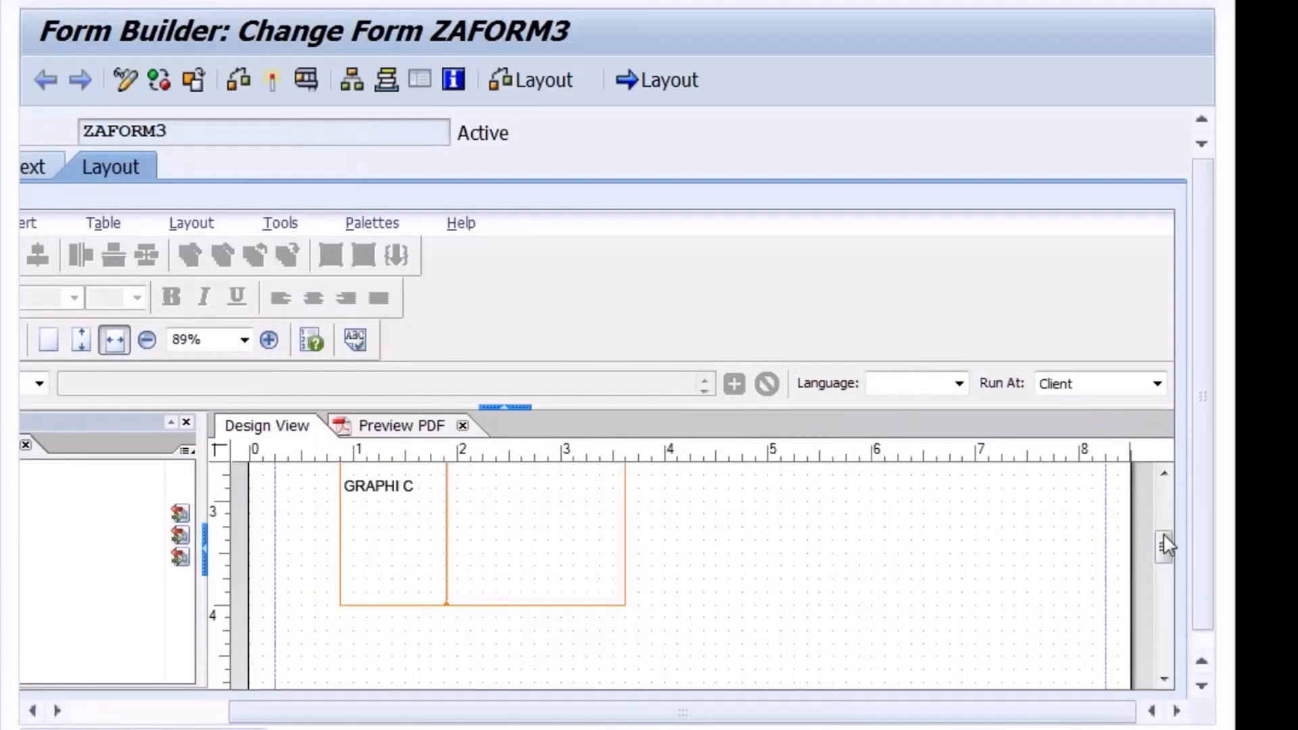
{"action": "left_click", "coordinate": [580, 570]}
{"action": "left_click_drag", "start_coordinate": [626, 606], "coordinate": [731, 667]}
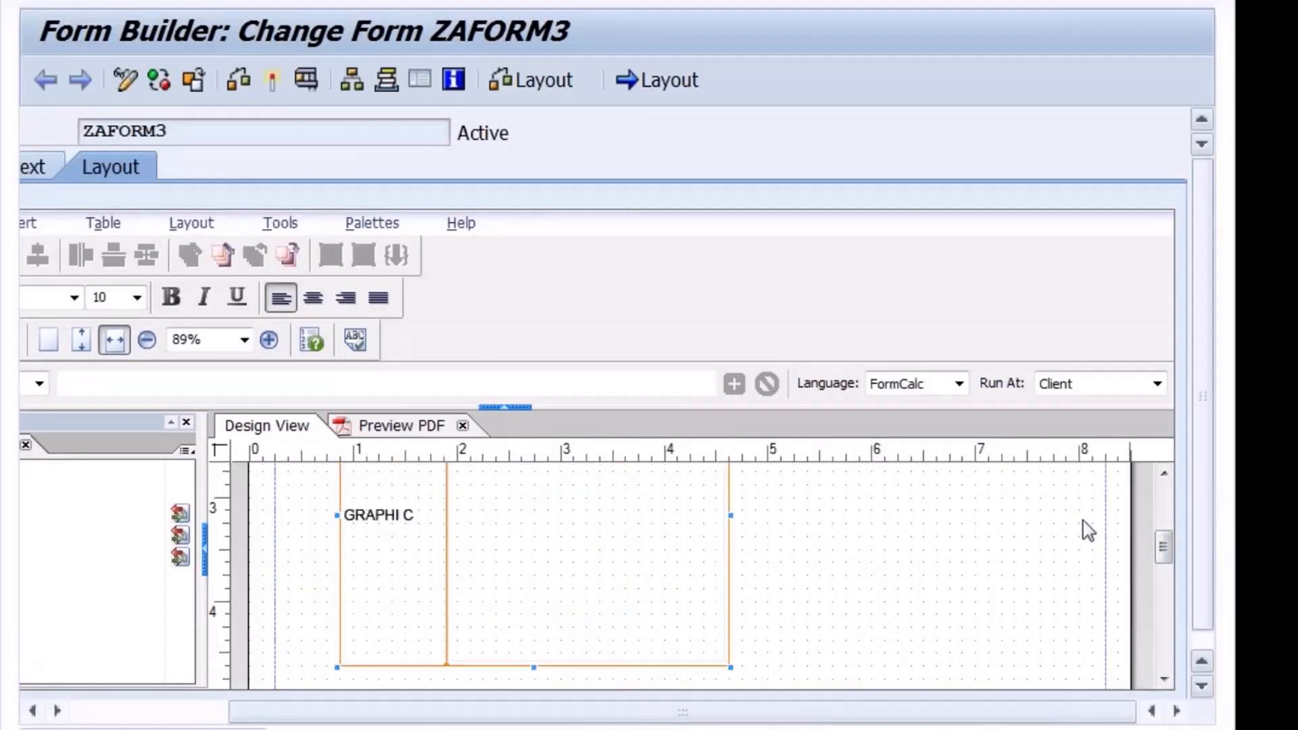
- Examine the field type and default binding of the GRAPHIC image field in its object properties, and hide the palette again
{"action": "right_click", "coordinate": [609, 562]}
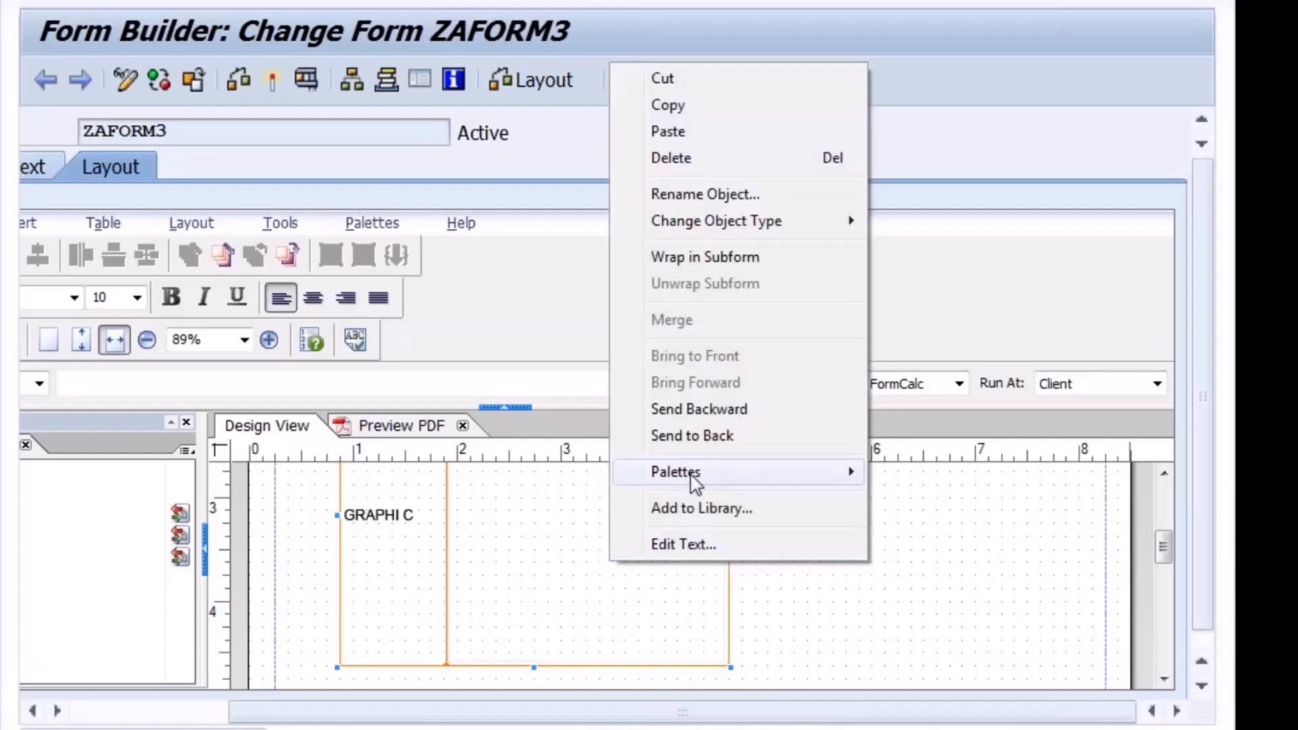
{"action": "mouse_move", "coordinate": [855, 473]}
{"action": "left_click", "coordinate": [923, 526]}
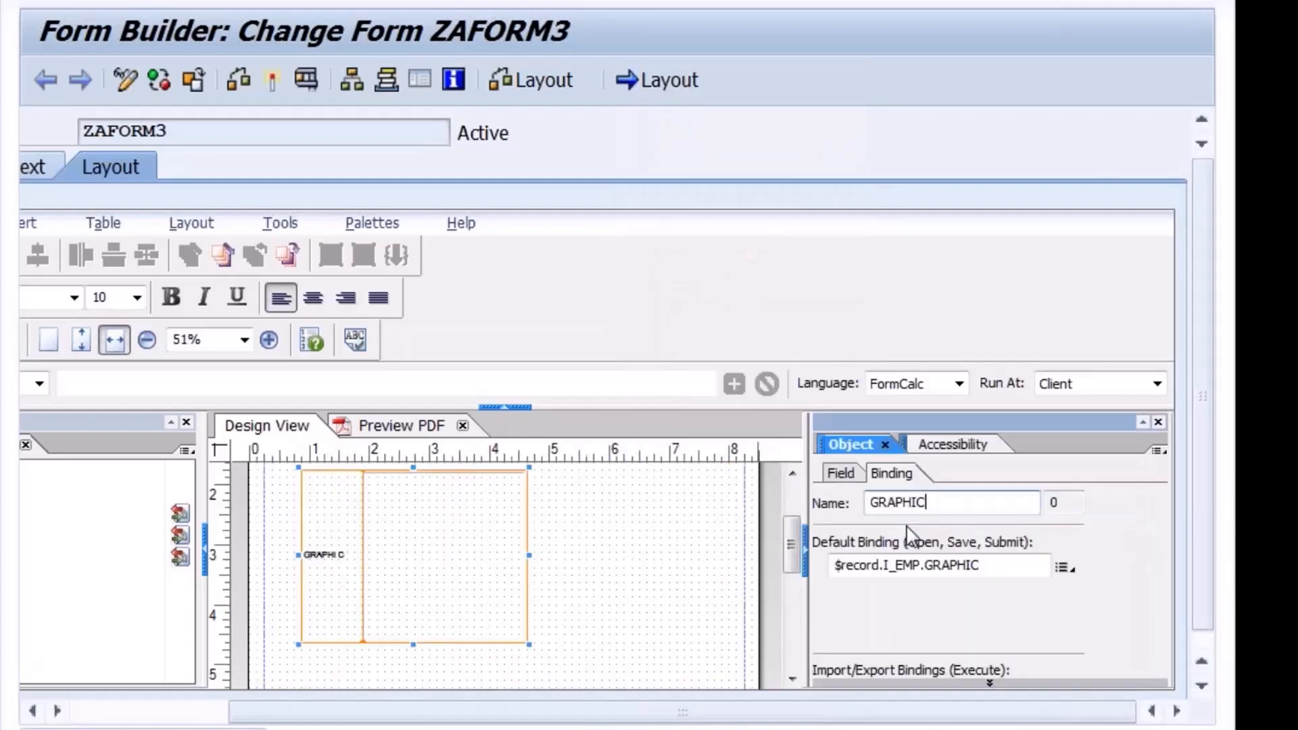
{"action": "left_click", "coordinate": [843, 475]}
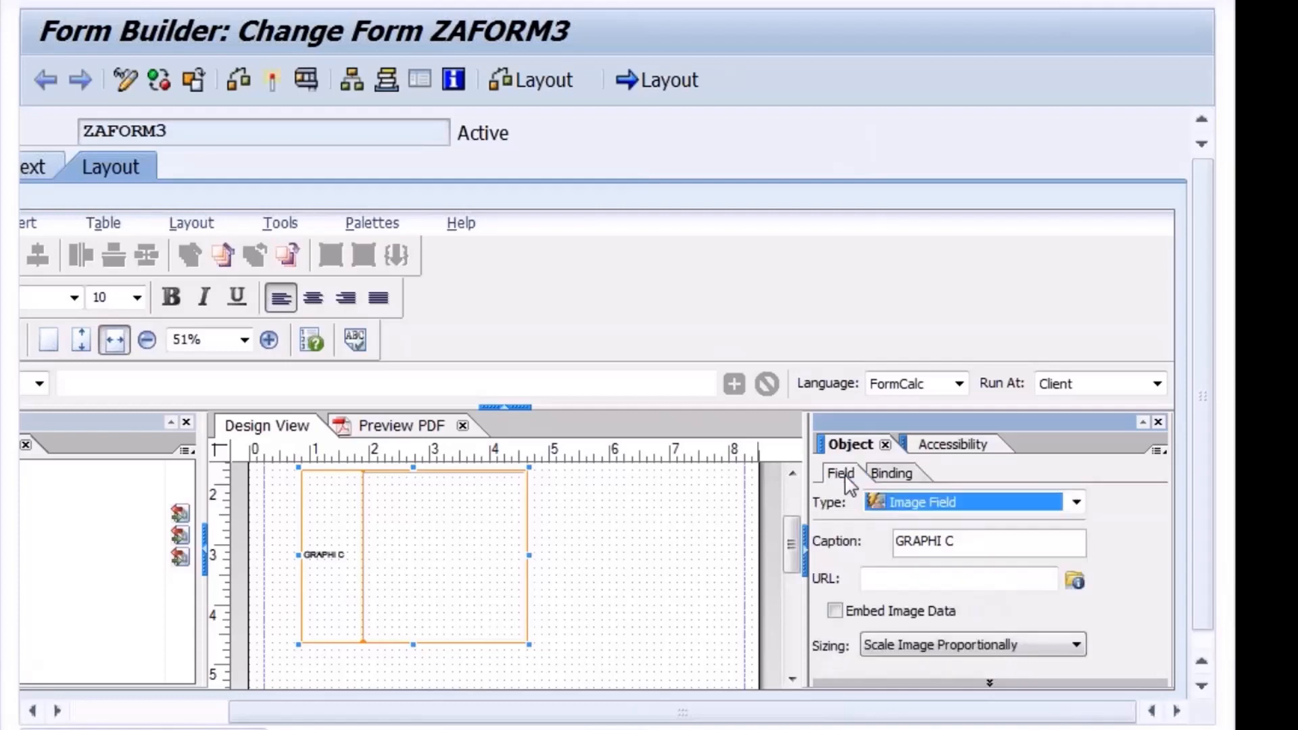
{"action": "left_click", "coordinate": [912, 481]}
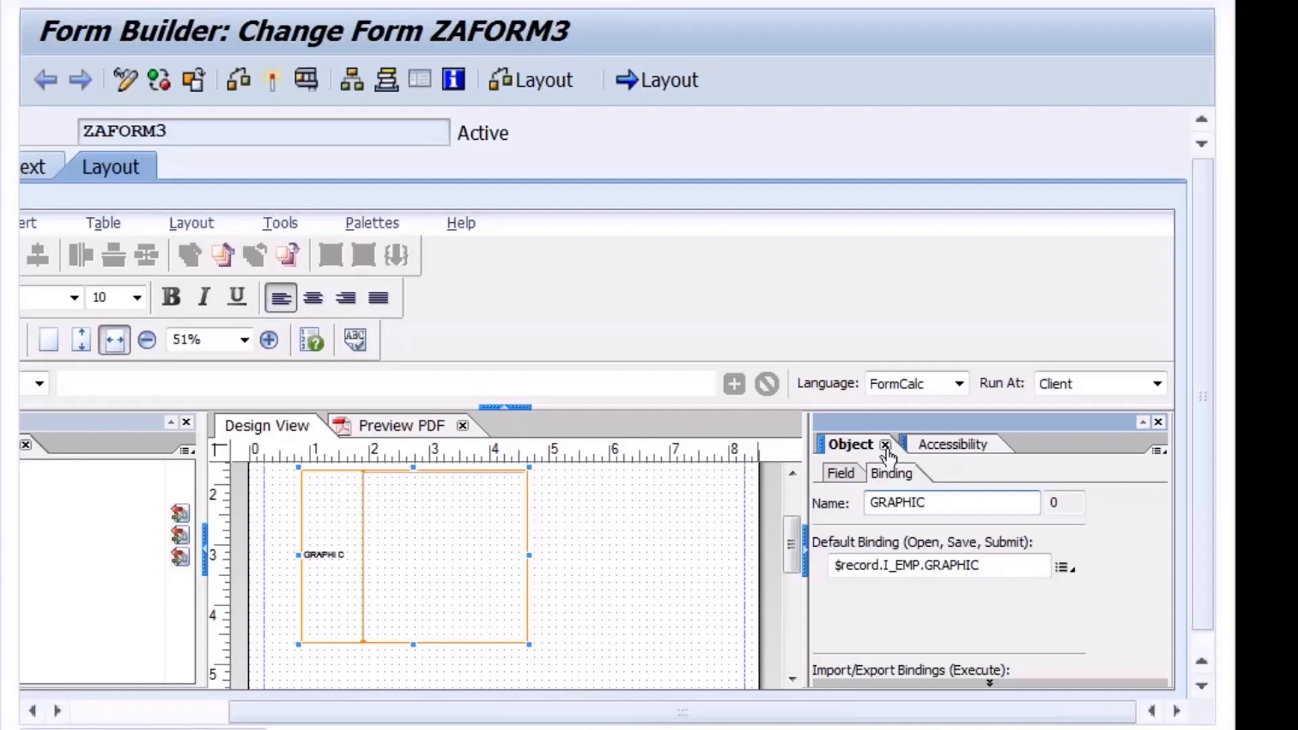
{"action": "left_click", "coordinate": [1158, 422]}
{"action": "right_click", "coordinate": [640, 554]}
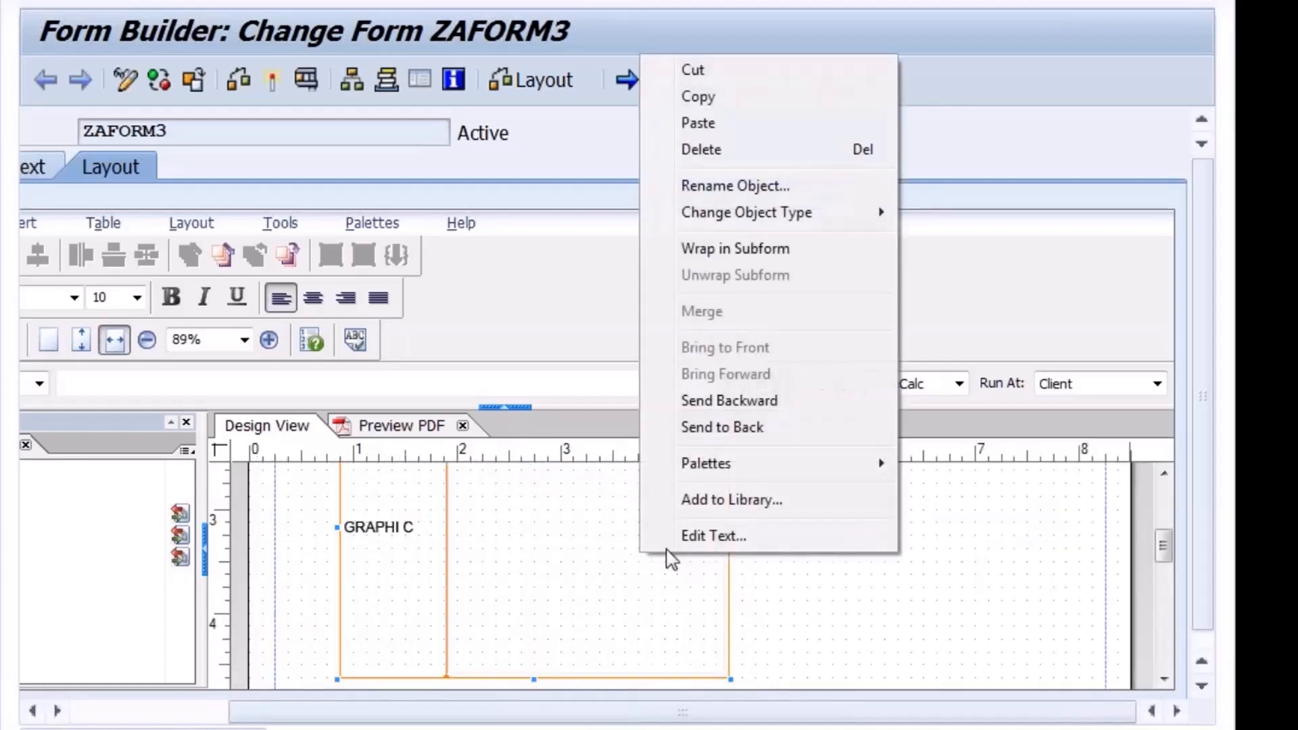
{"action": "mouse_move", "coordinate": [720, 478]}
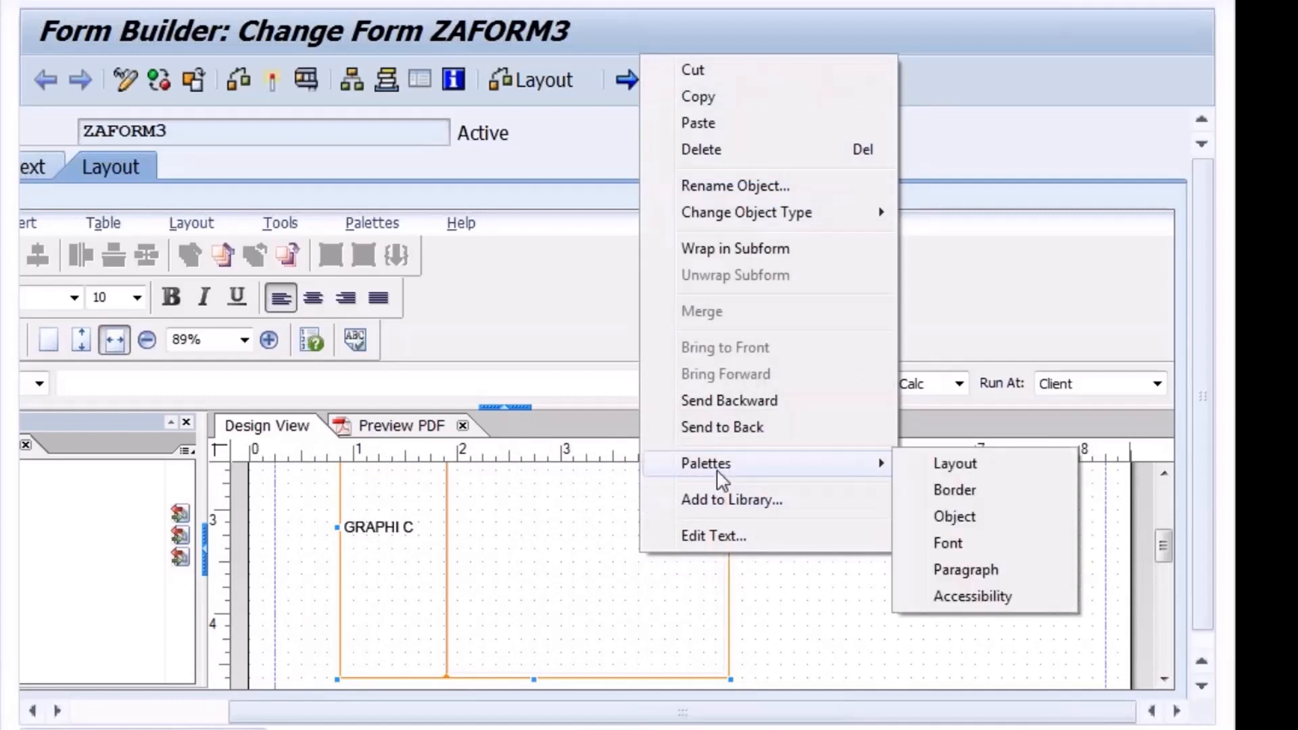
{"action": "left_click", "coordinate": [967, 519]}
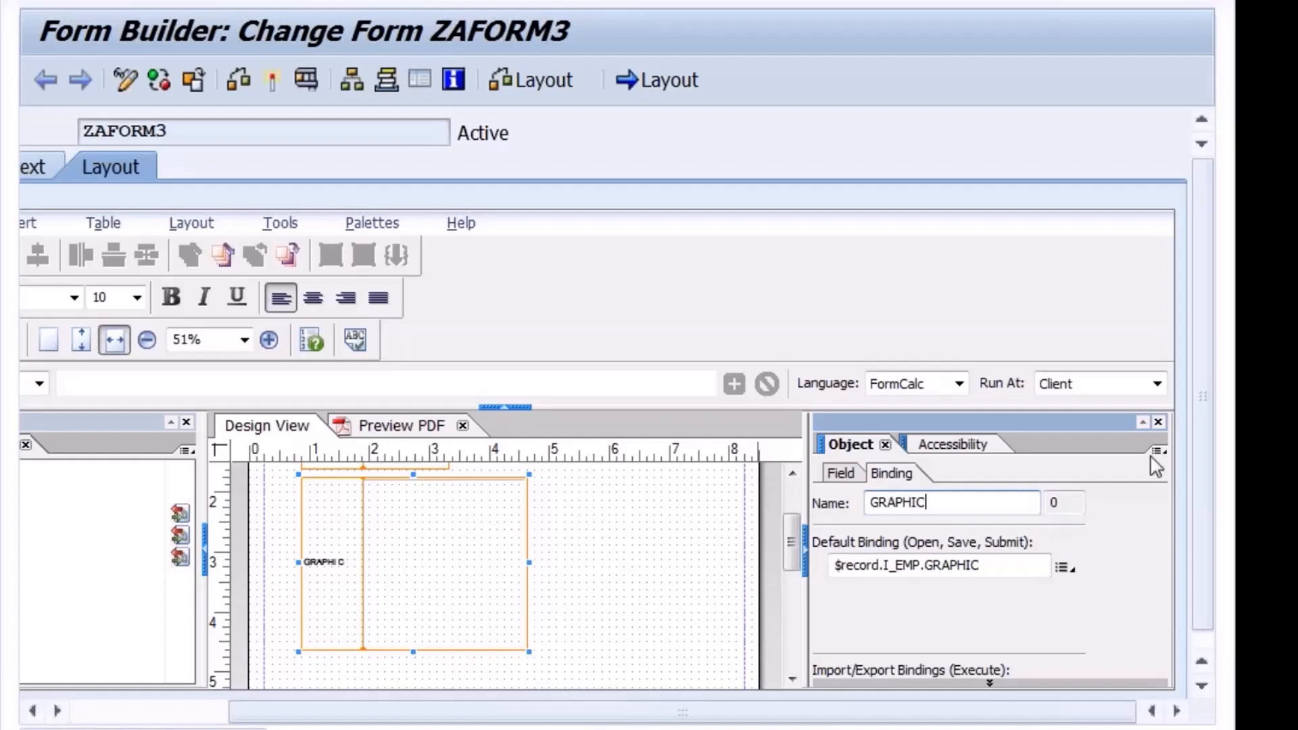
{"action": "left_click", "coordinate": [1157, 422]}
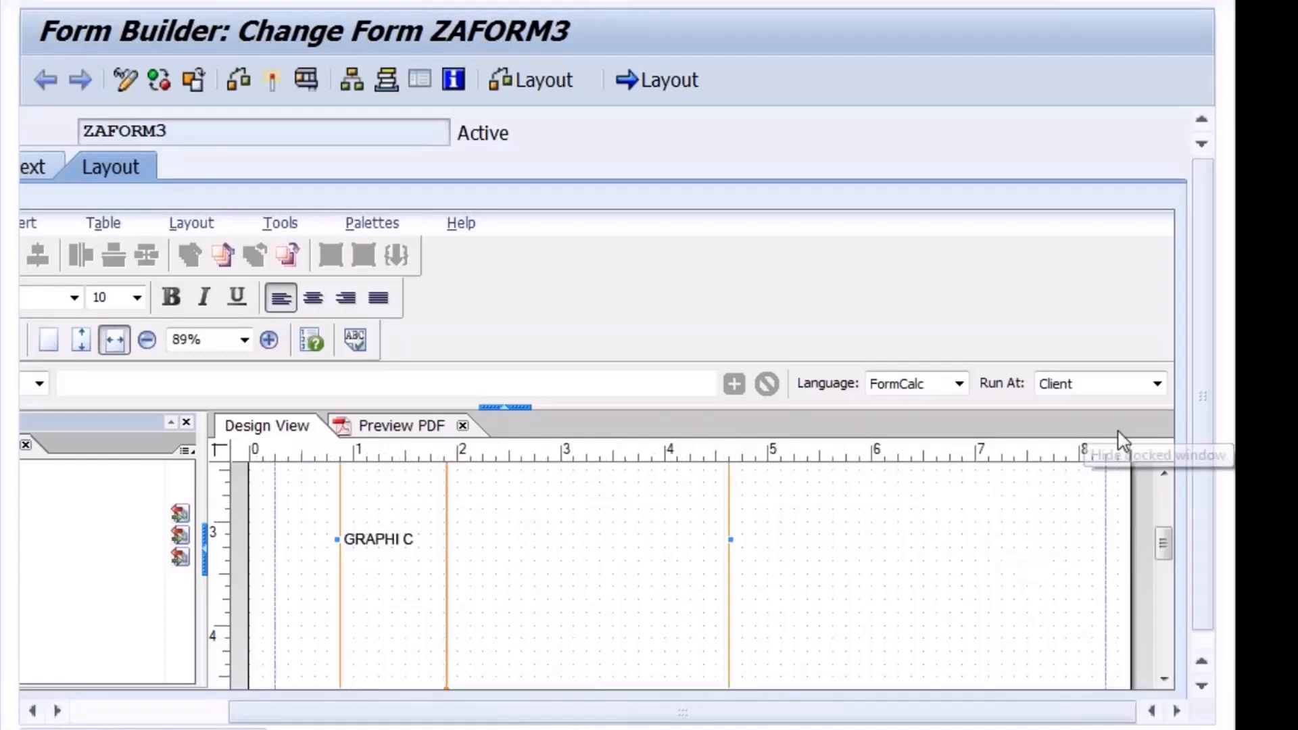
- Leave form ZAFORM3 saving its changes, and reopen it for change in the layout, allowing the APPDATA access
{"action": "left_click", "coordinate": [146, 713]}
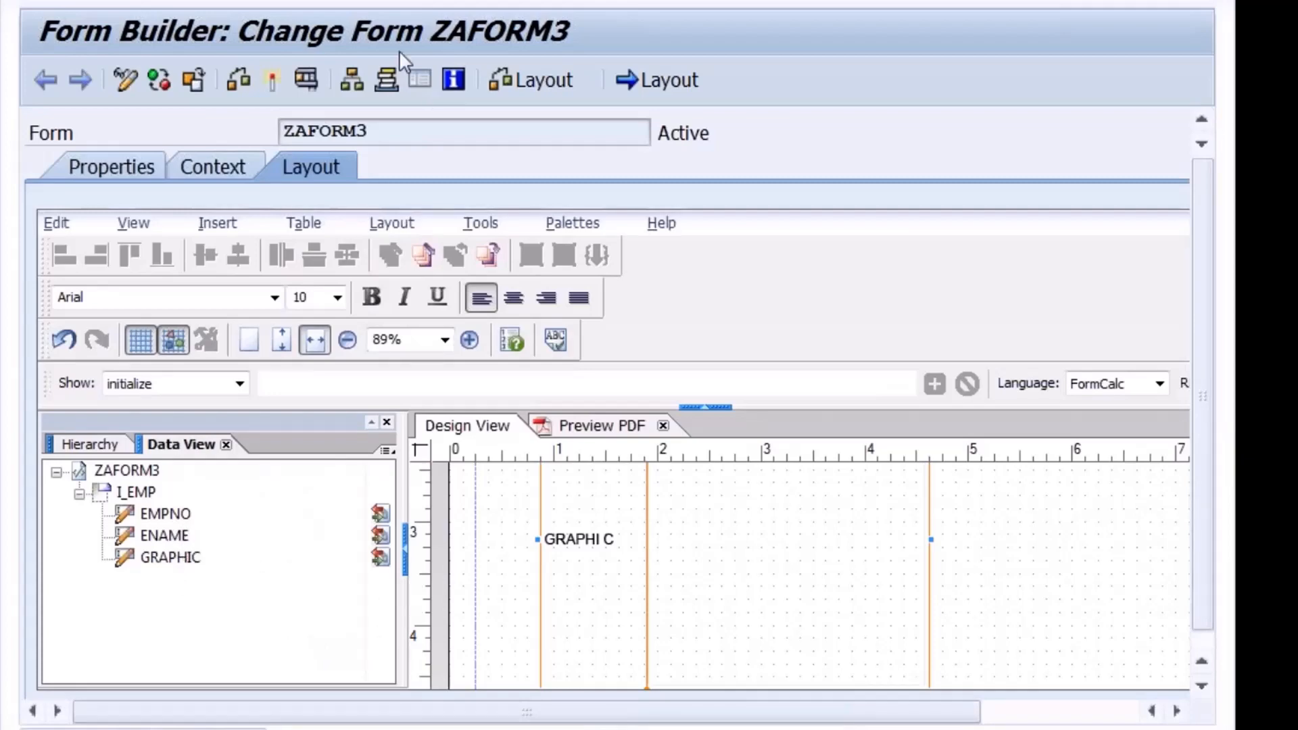
{"action": "key", "text": "F3"}
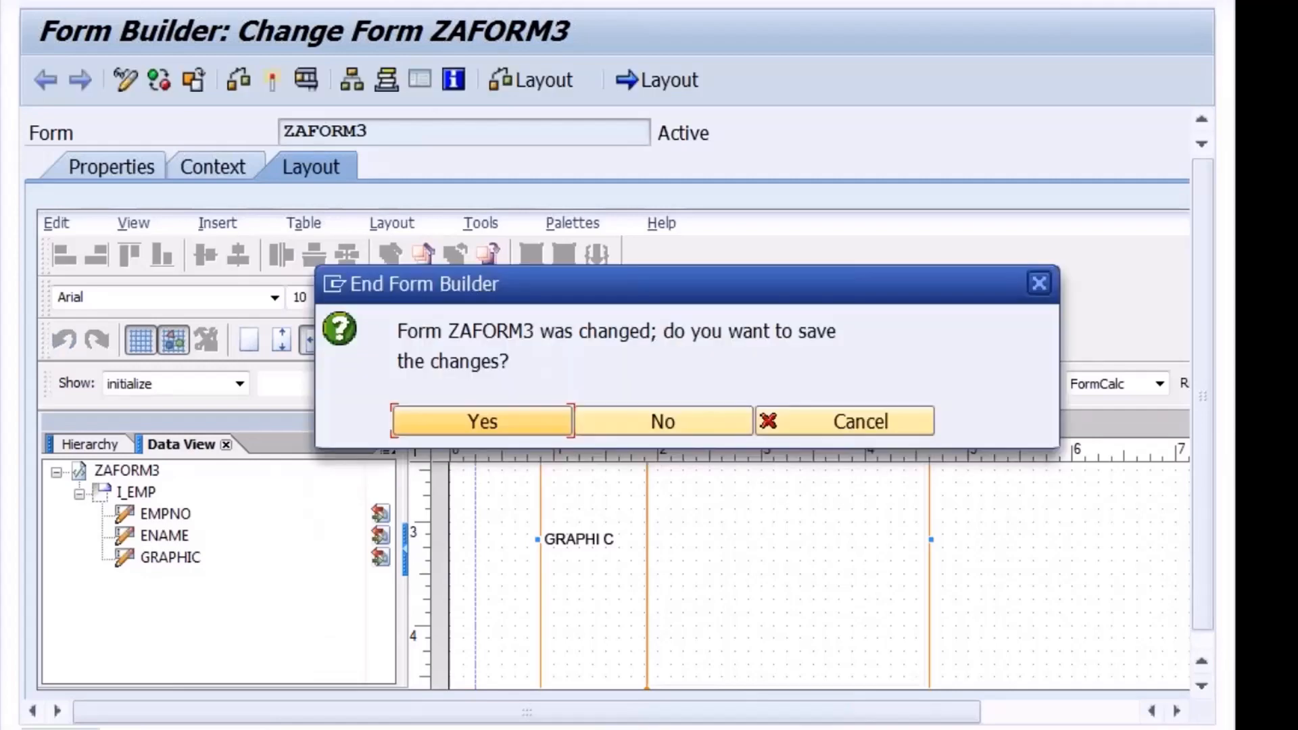
{"action": "left_click", "coordinate": [473, 416]}
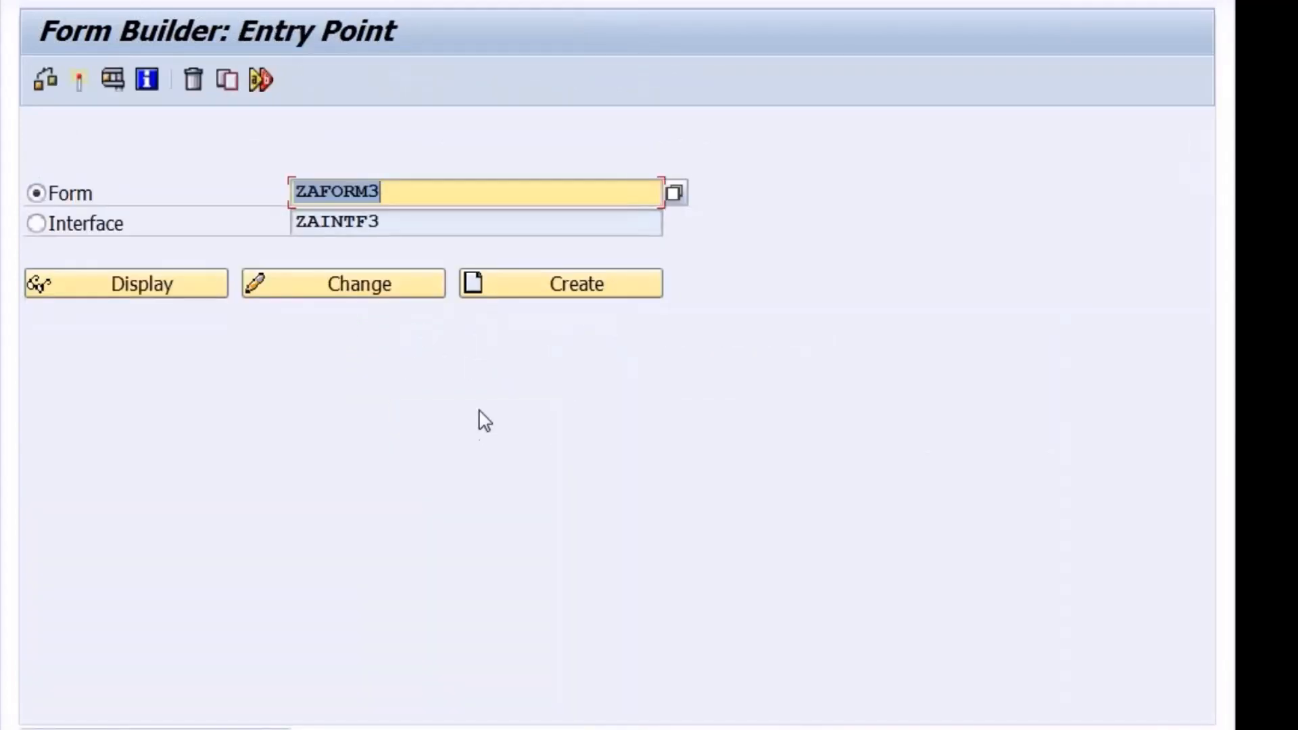
{"action": "left_click", "coordinate": [370, 292]}
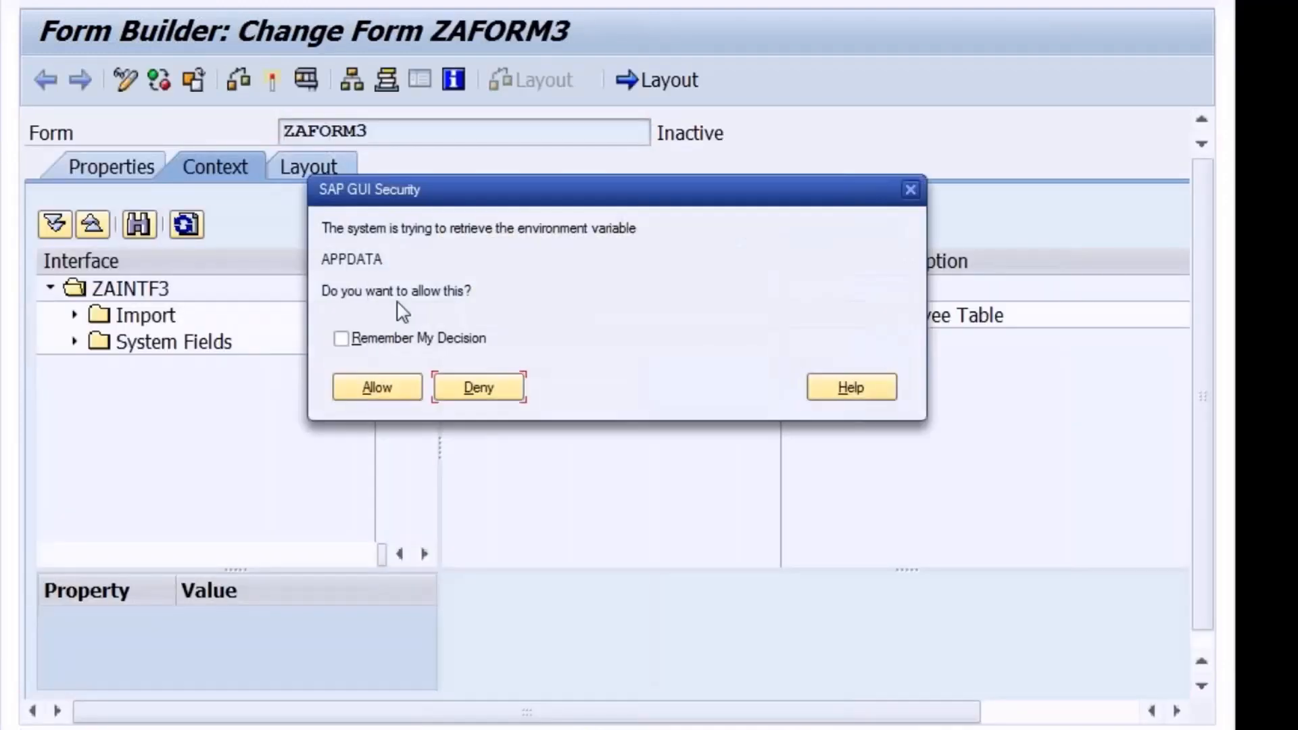
{"action": "left_click", "coordinate": [377, 386]}
{"action": "left_click", "coordinate": [377, 386]}
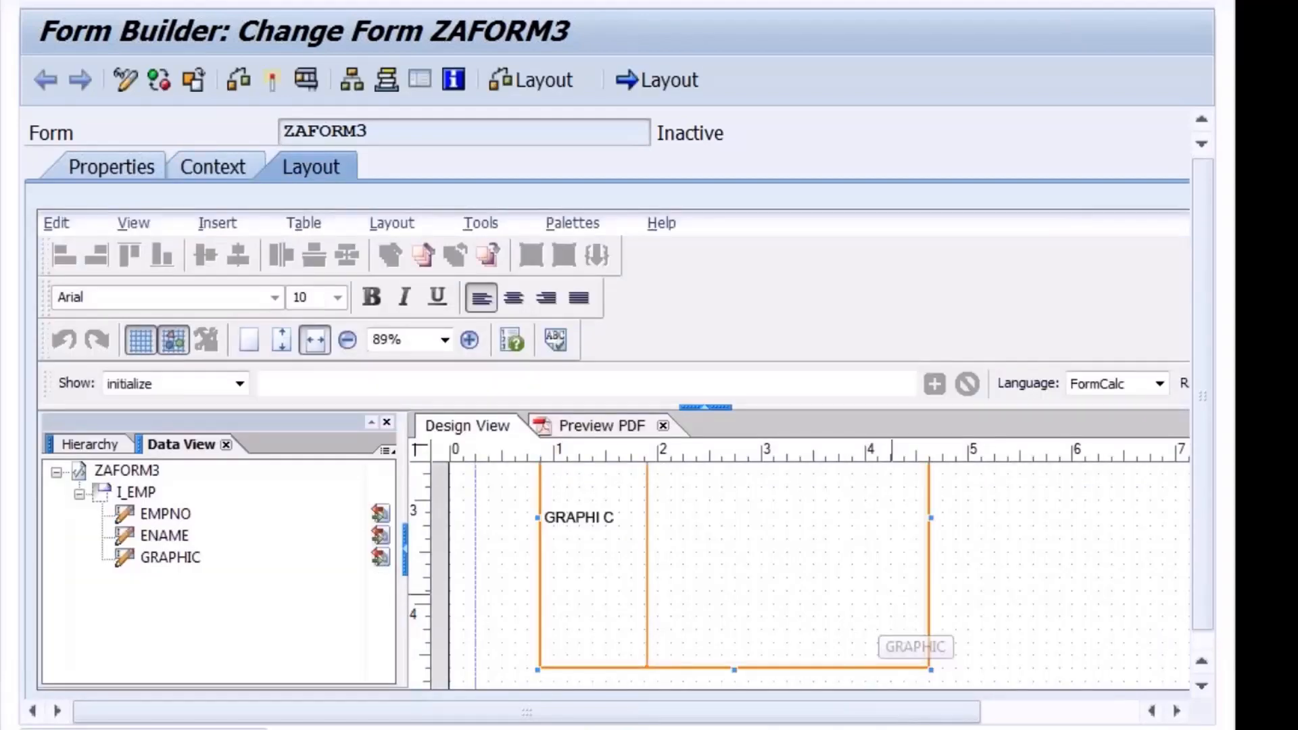
- Try changing the GRAPHIC field's object type to Image, and check its accessibility and object settings
{"action": "right_click", "coordinate": [842, 579]}
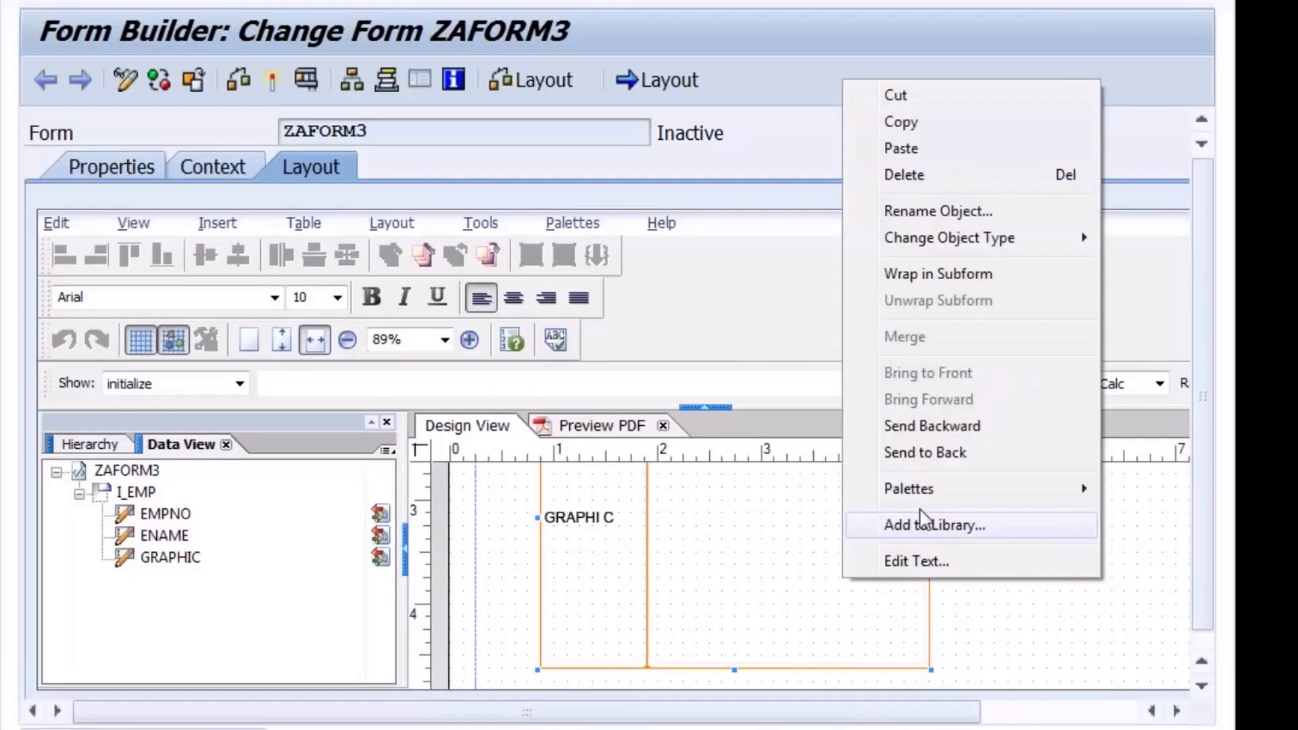
{"action": "mouse_move", "coordinate": [912, 494]}
{"action": "left_click", "coordinate": [744, 543]}
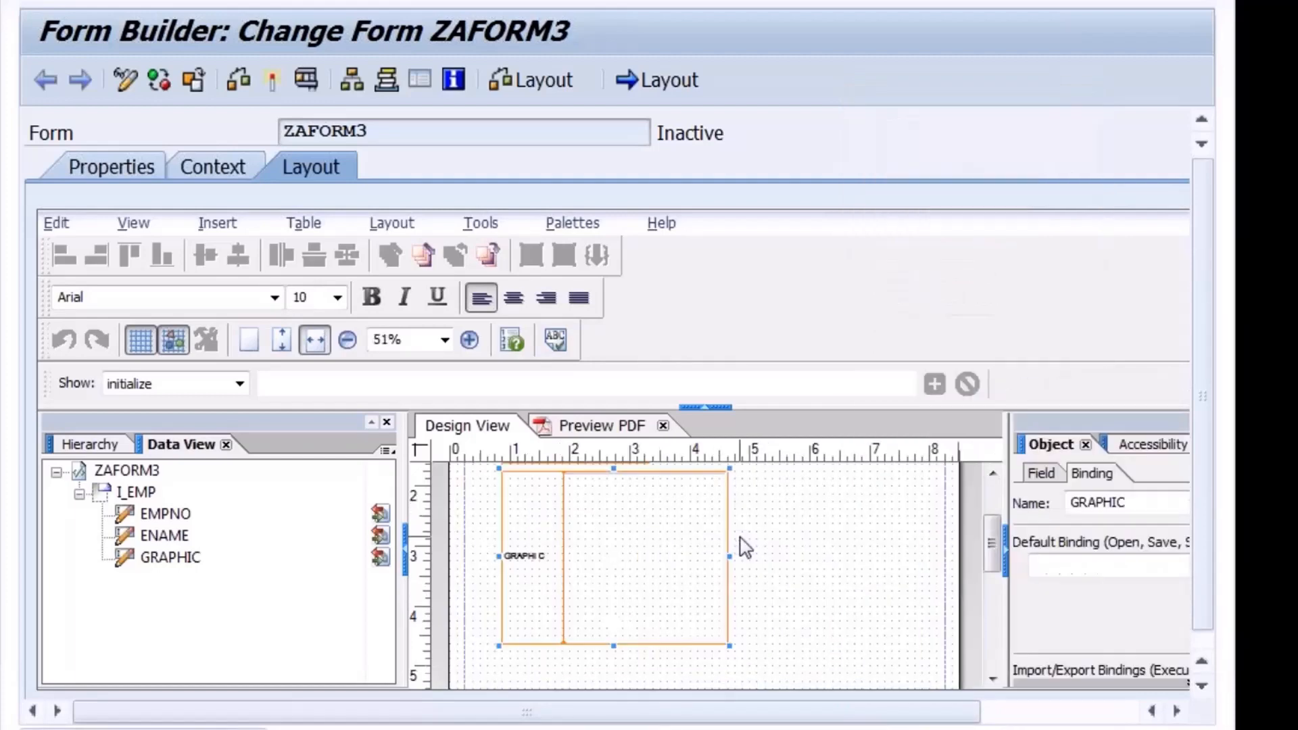
{"action": "left_click", "coordinate": [1042, 477]}
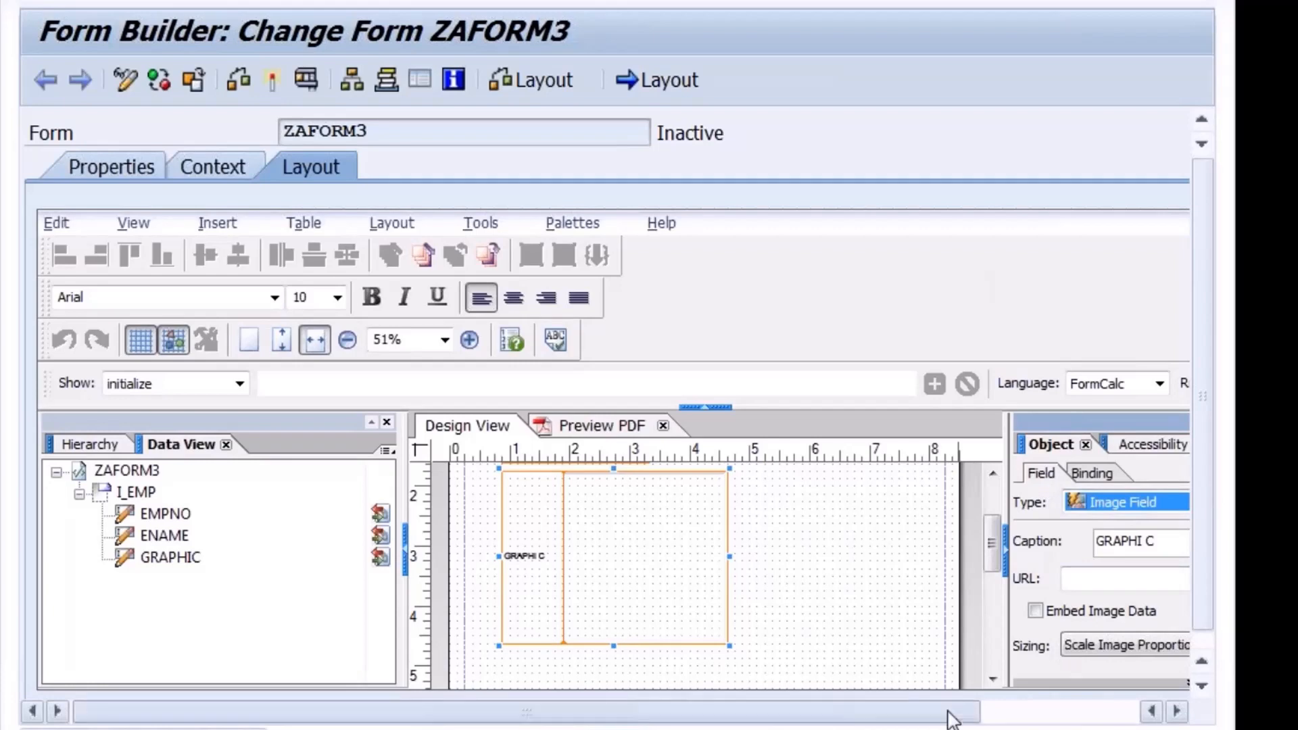
{"action": "left_click_drag", "start_coordinate": [947, 712], "coordinate": [1087, 713]}
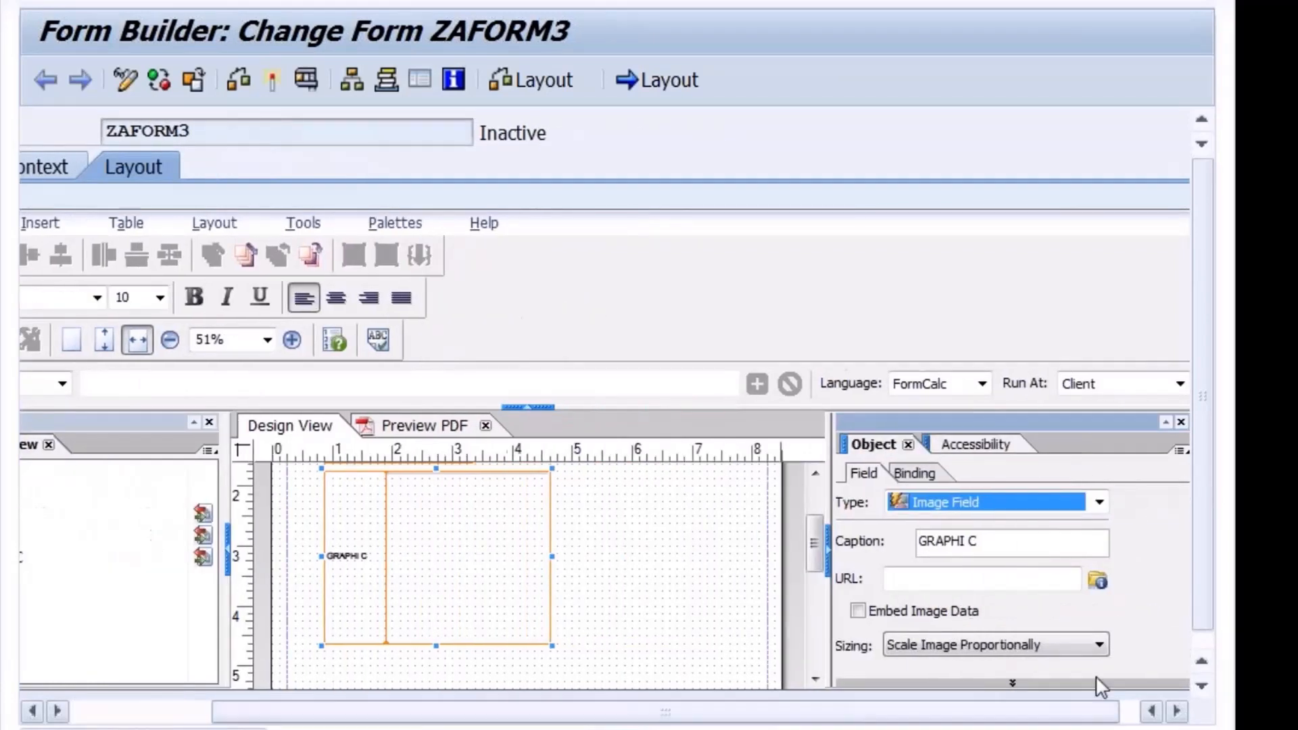
{"action": "left_click", "coordinate": [1099, 502]}
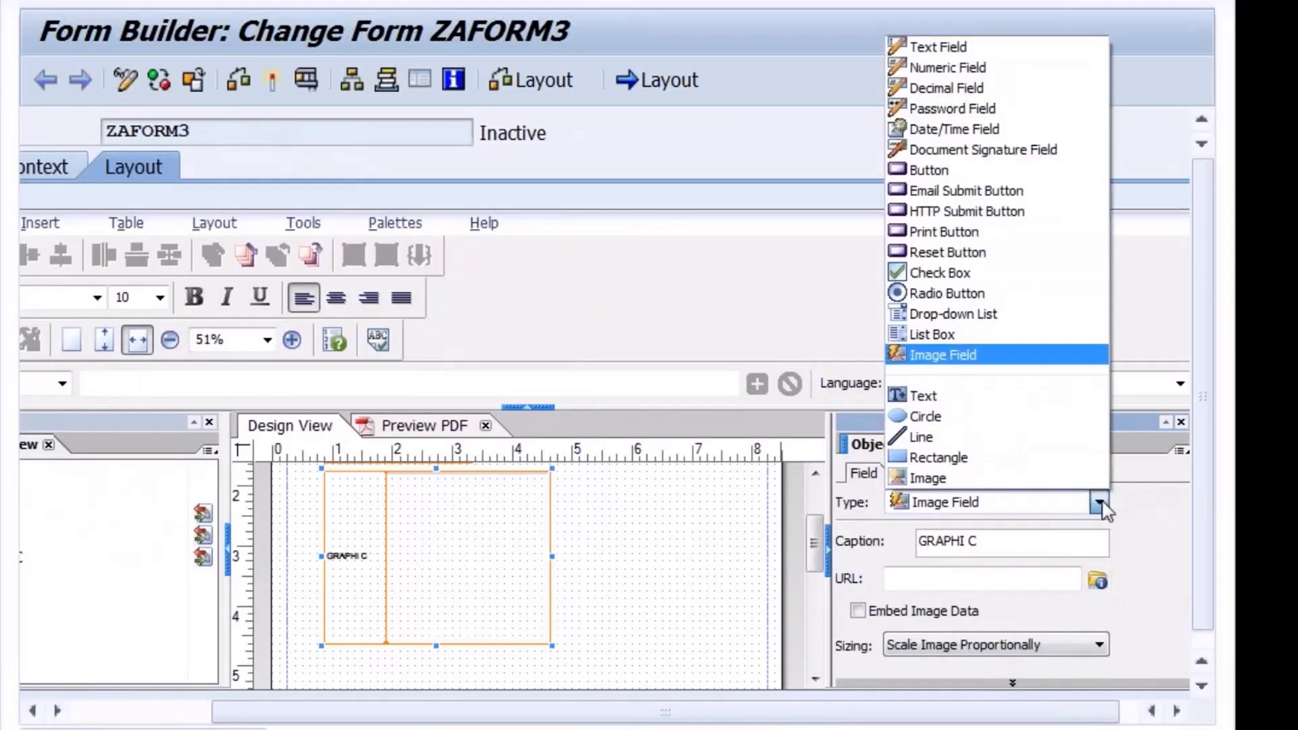
{"action": "left_click", "coordinate": [974, 478]}
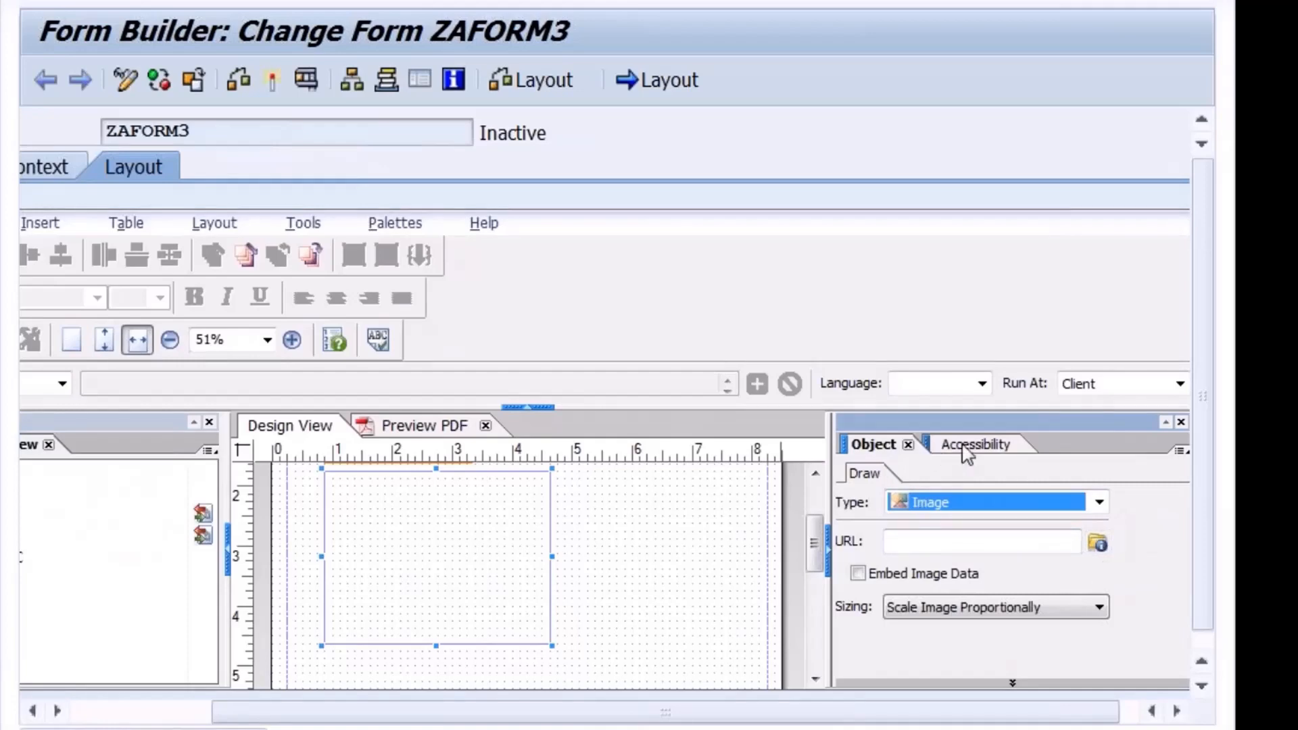
{"action": "left_click", "coordinate": [997, 449]}
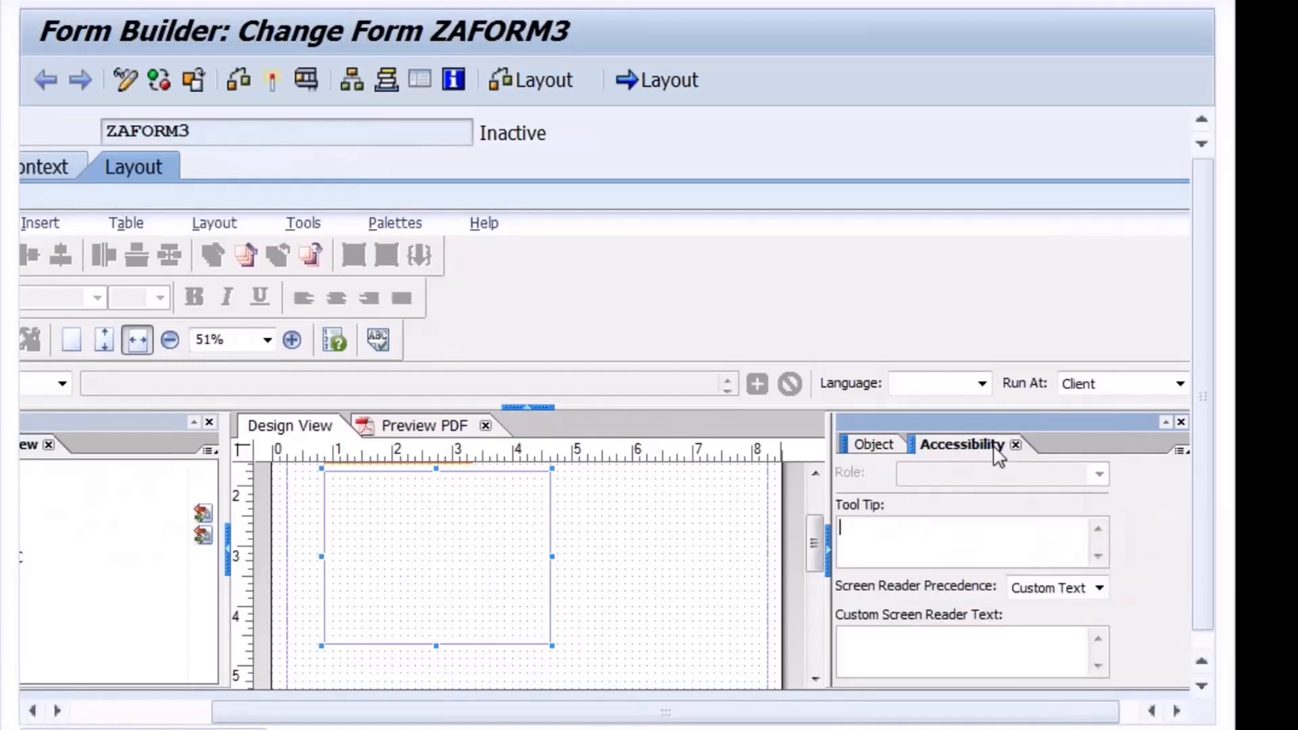
{"action": "left_click", "coordinate": [864, 450]}
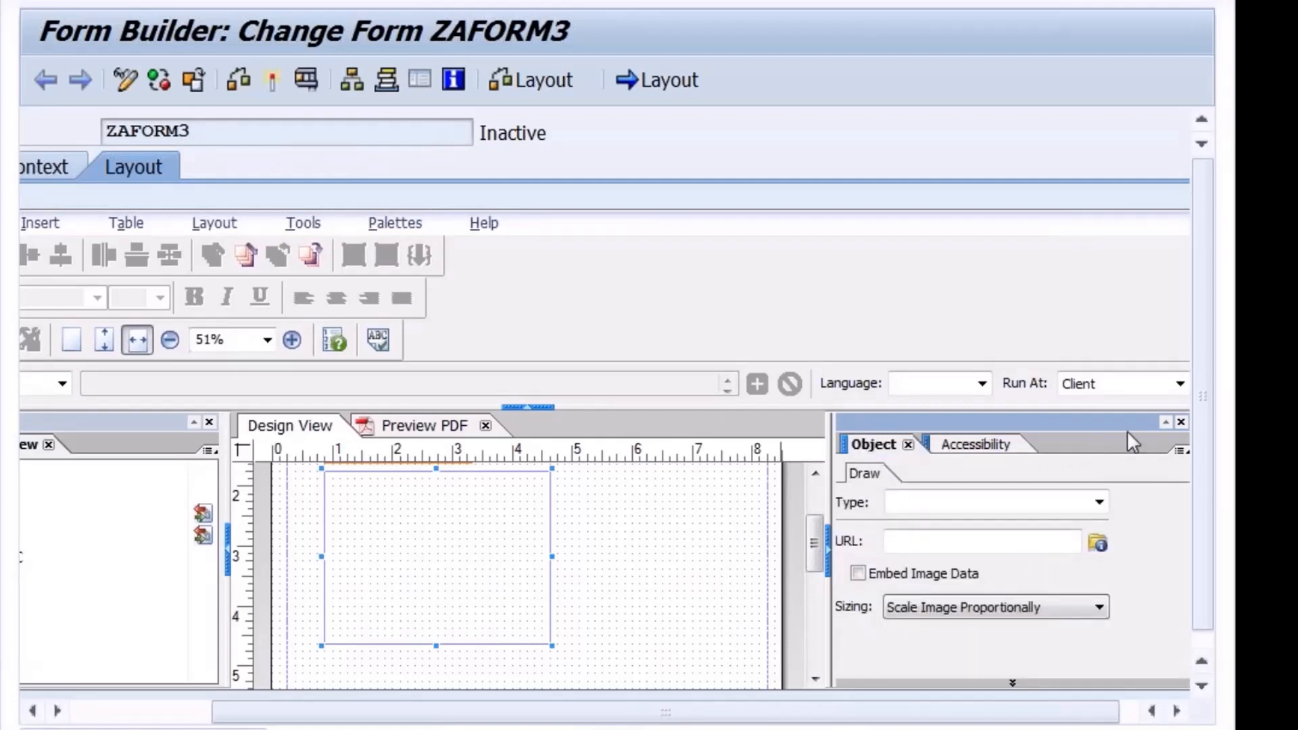
{"action": "left_click", "coordinate": [1180, 423]}
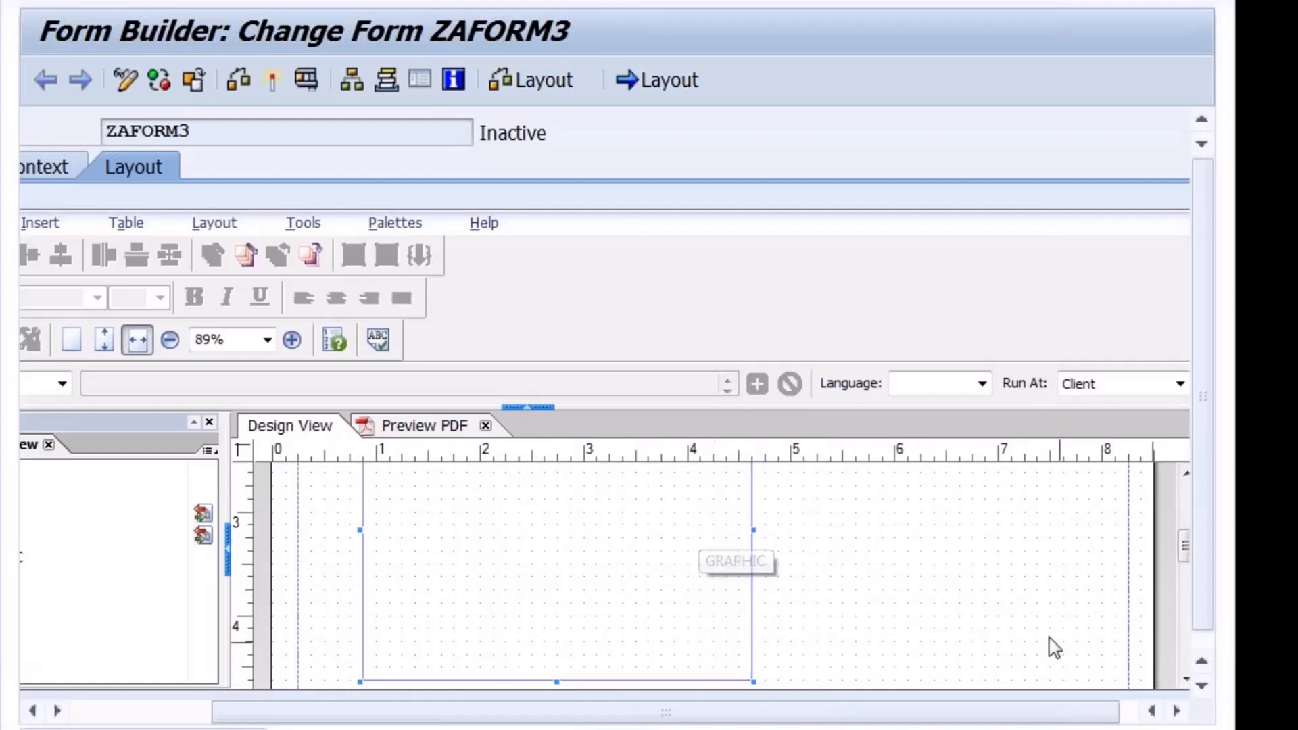
- Set the GRAPHIC object's type to Image Field and check its binding and field settings
{"action": "right_click", "coordinate": [677, 576]}
{"action": "mouse_move", "coordinate": [768, 499]}
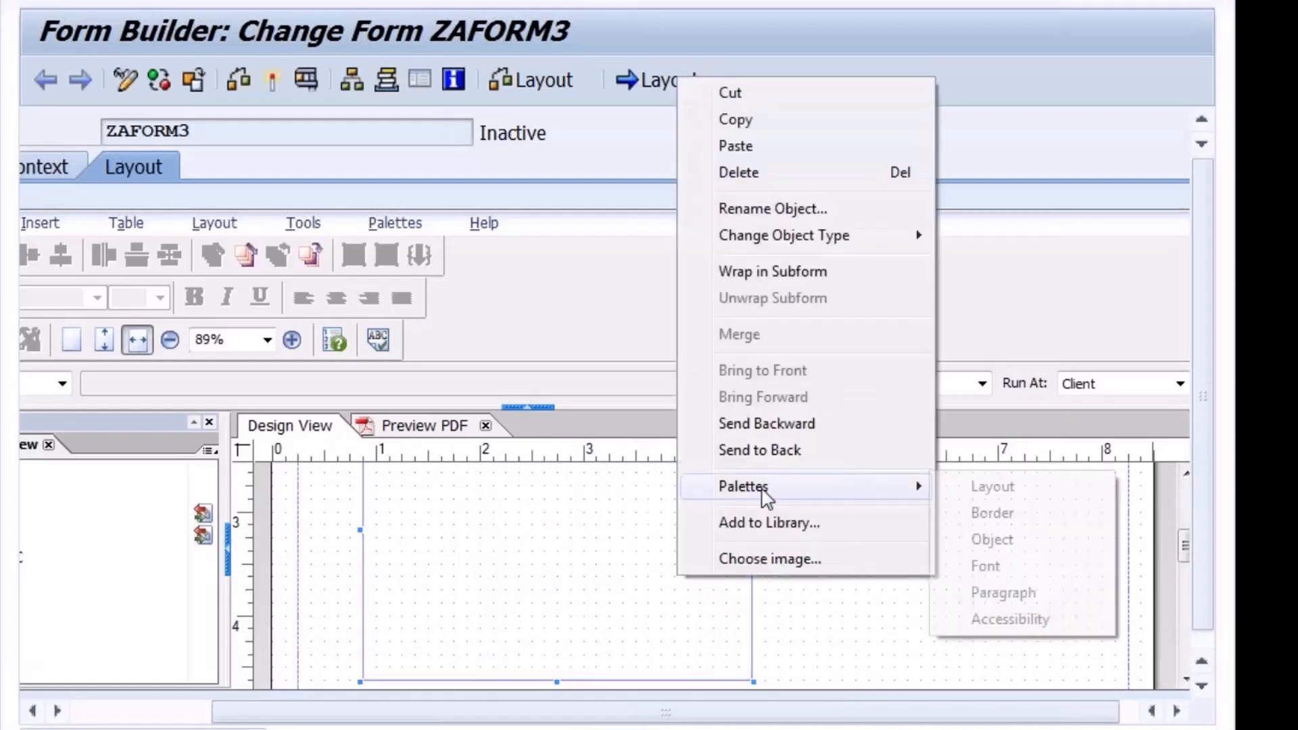
{"action": "left_click", "coordinate": [986, 540]}
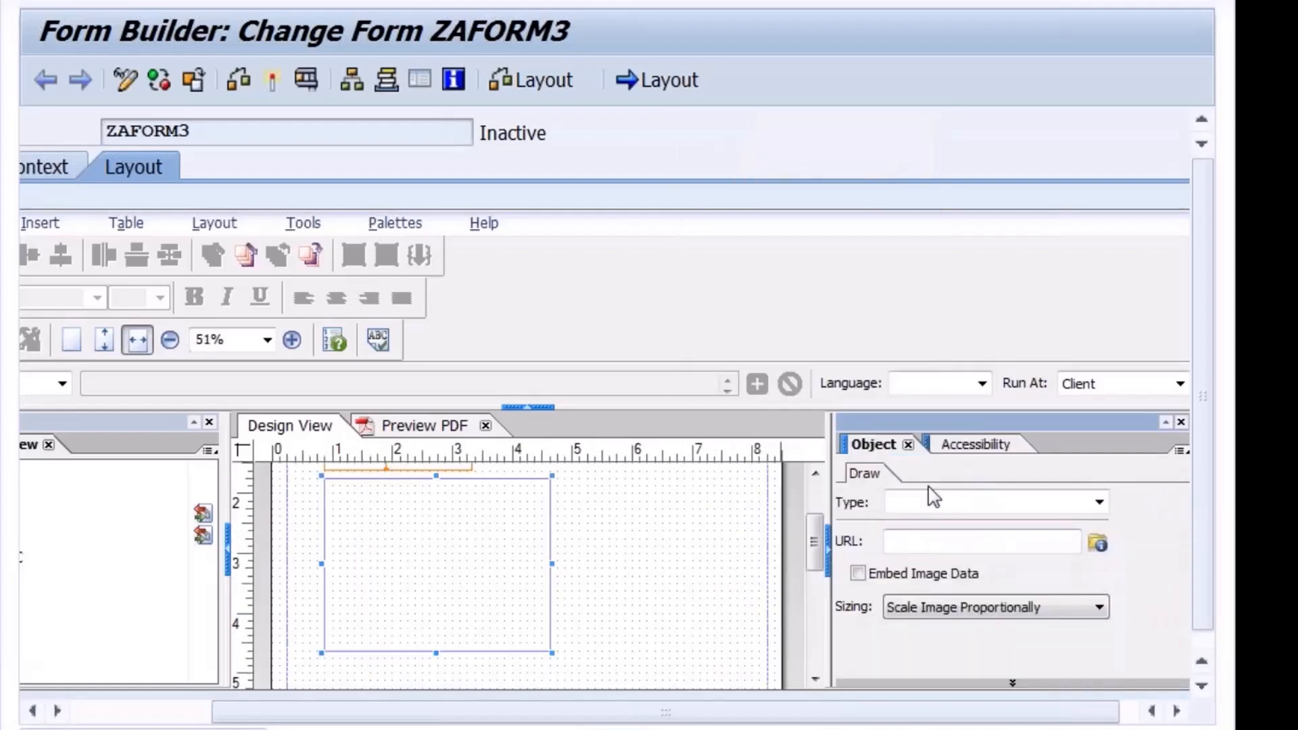
{"action": "left_click", "coordinate": [1099, 502]}
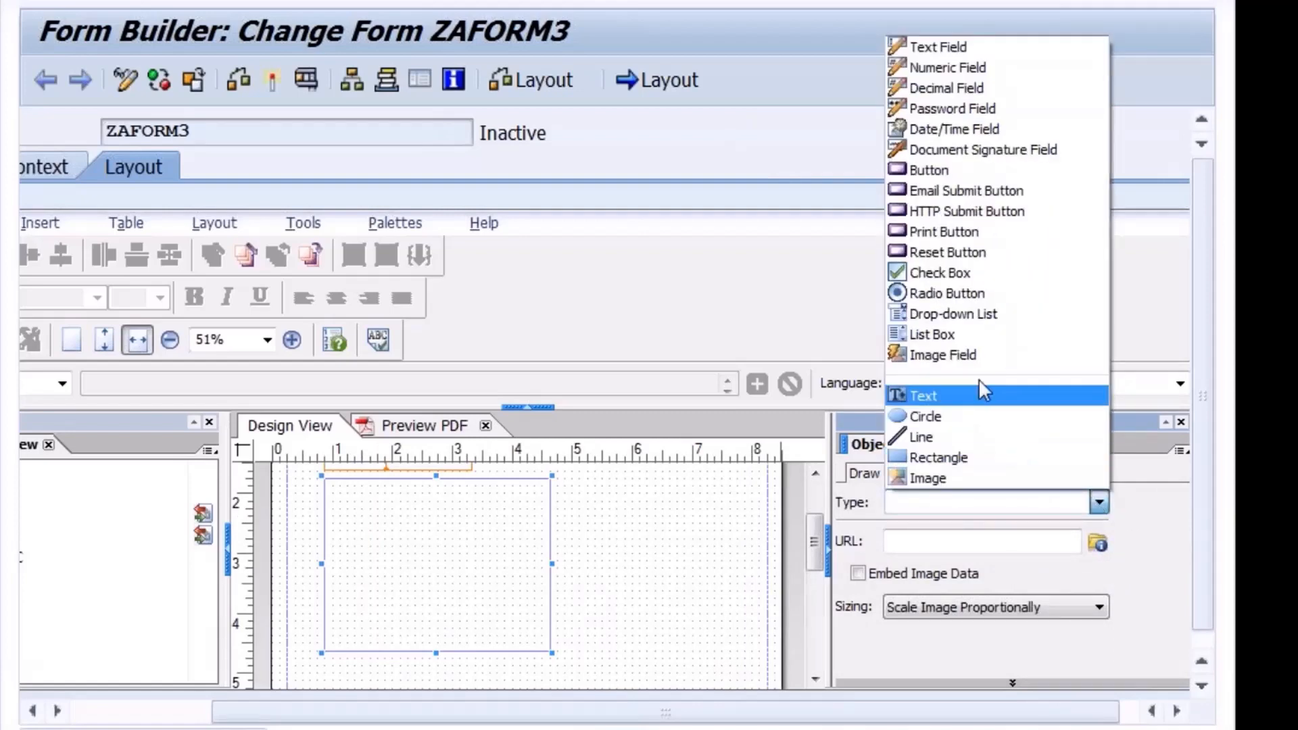
{"action": "left_click", "coordinate": [971, 348]}
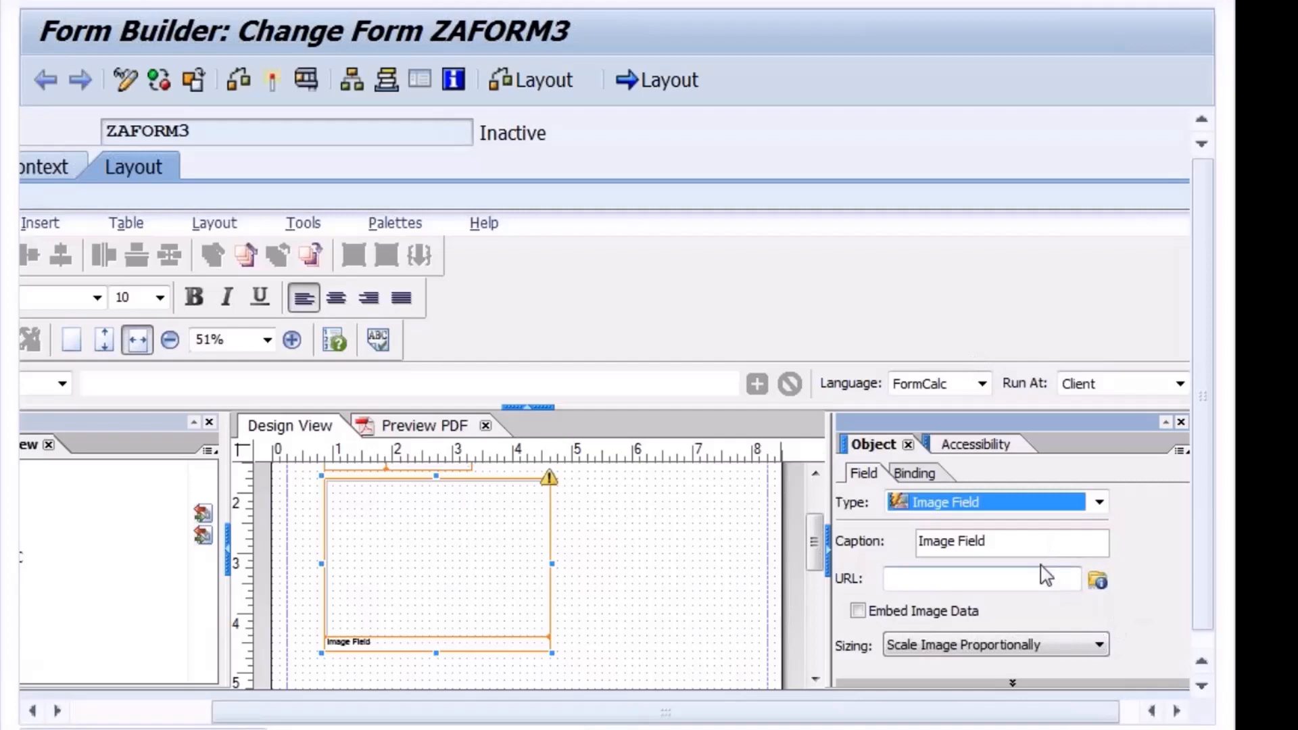
{"action": "left_click", "coordinate": [909, 475]}
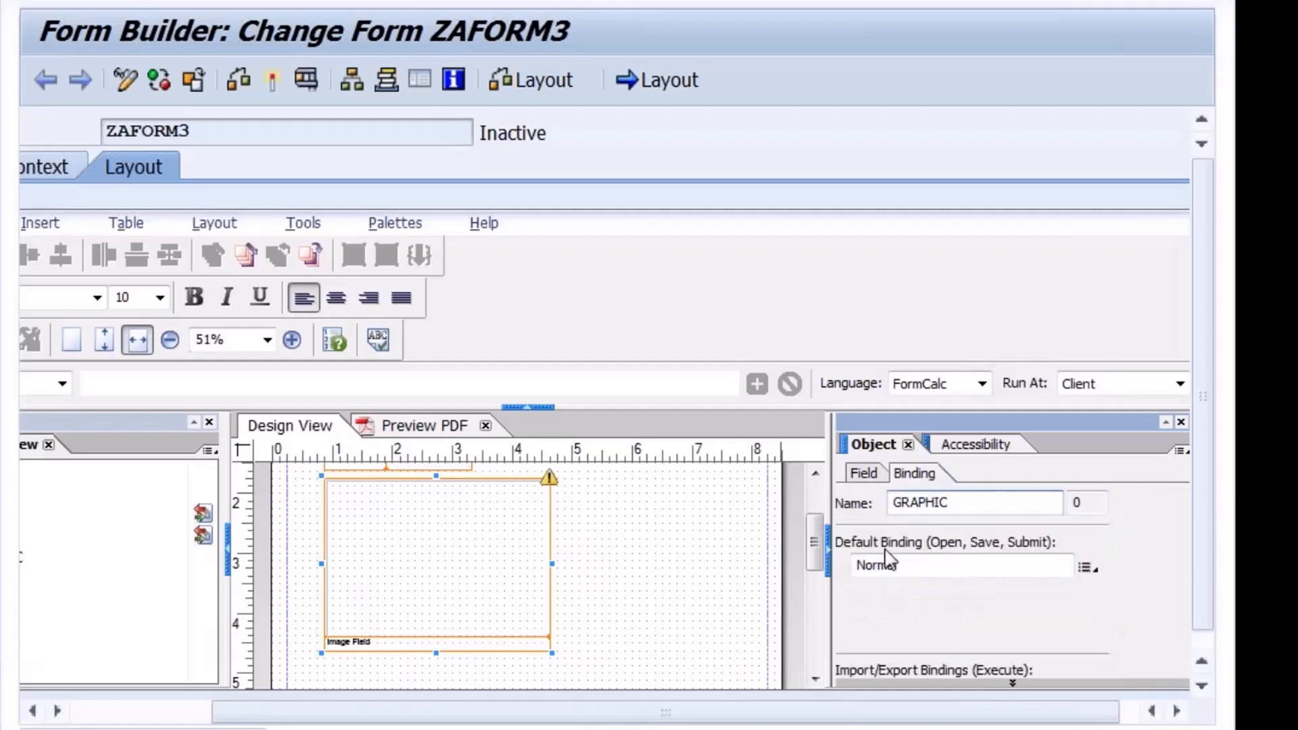
{"action": "left_click", "coordinate": [865, 474]}
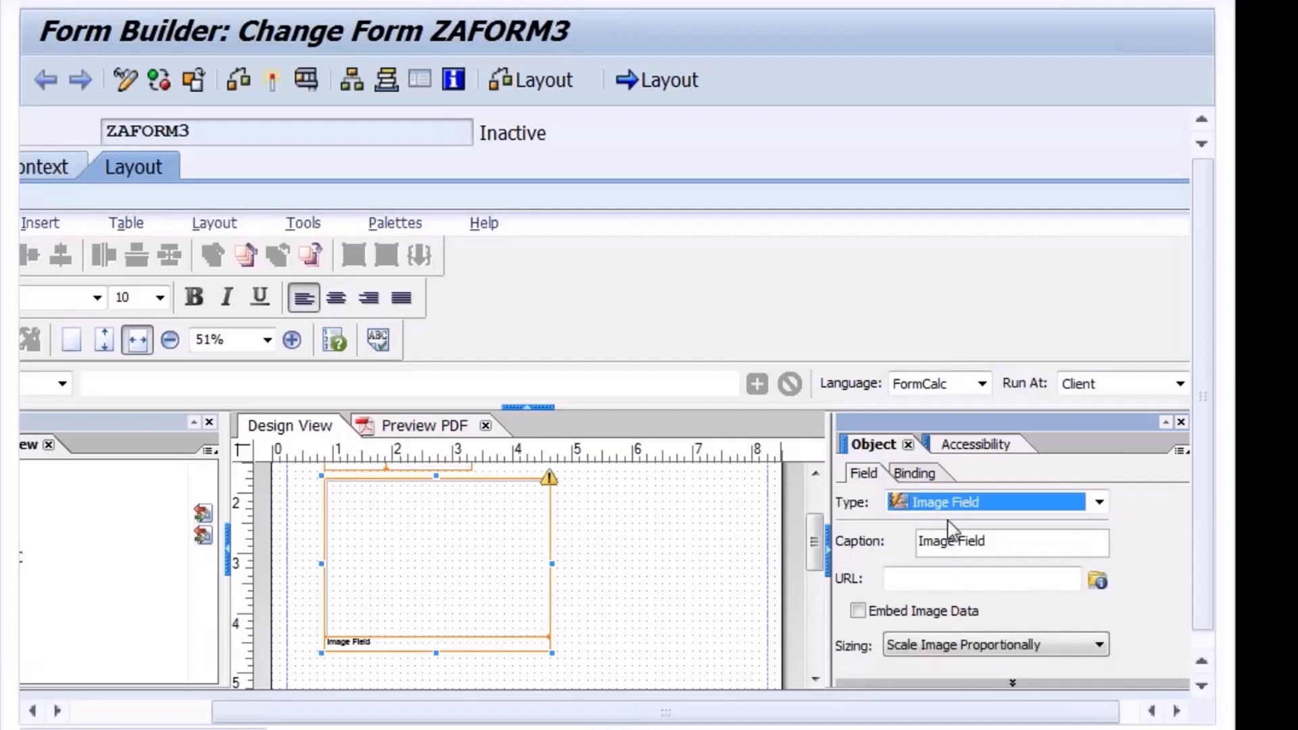
{"action": "left_click", "coordinate": [926, 475]}
{"action": "left_click", "coordinate": [1086, 568]}
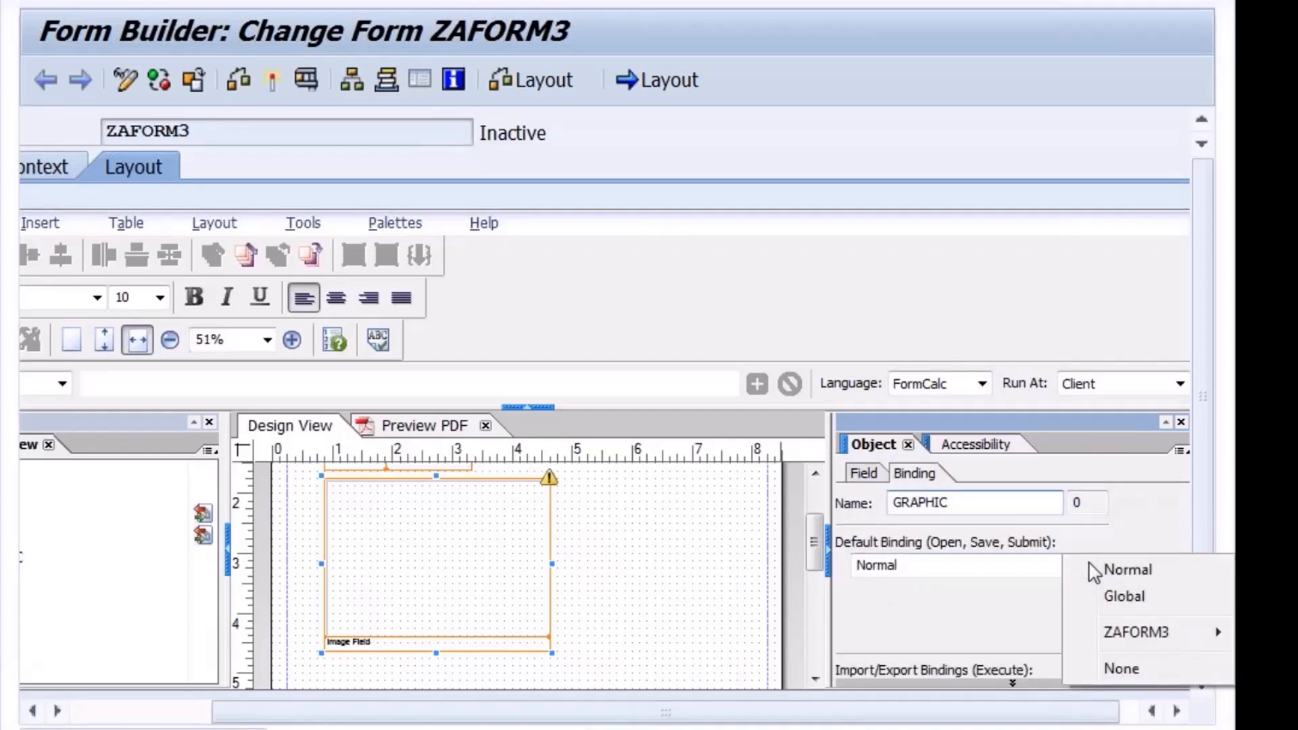
{"action": "left_click", "coordinate": [1123, 597]}
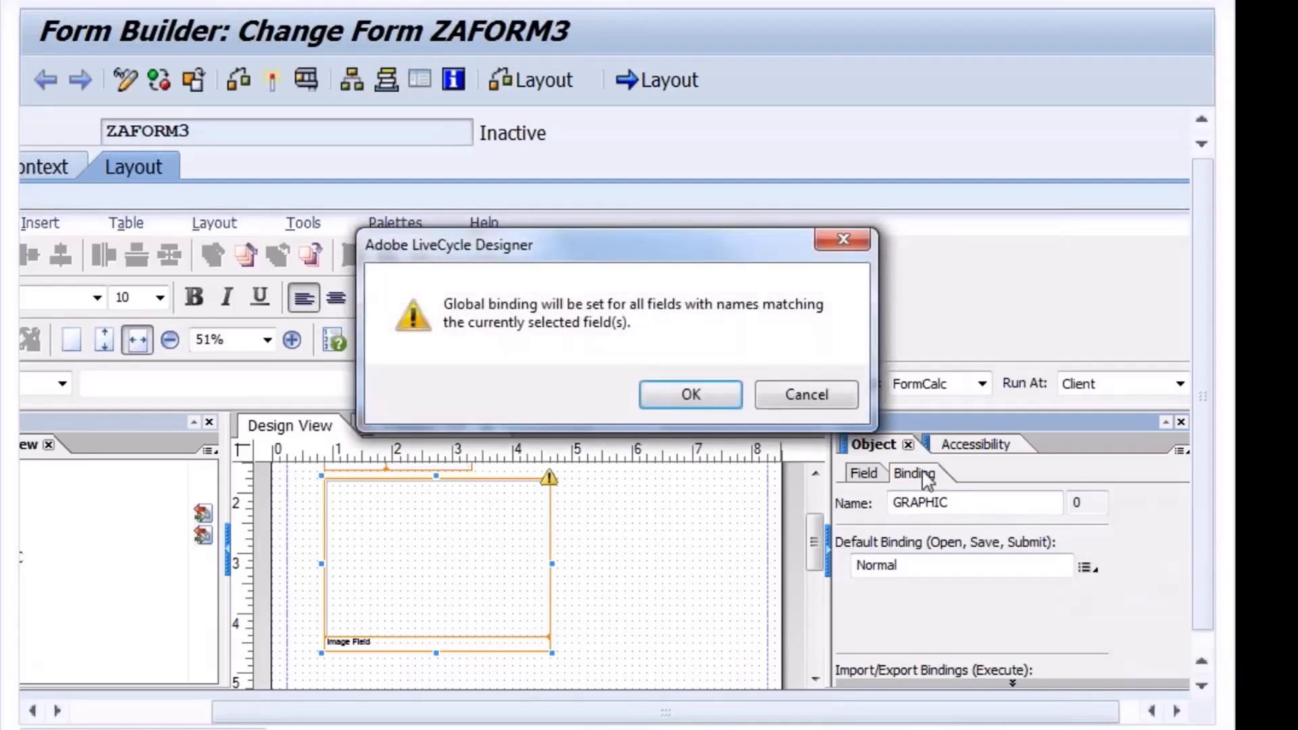
{"action": "left_click", "coordinate": [827, 397]}
- Bind the image field to GRAPHIC of I_EMP in the ZAFORM3 data connection, updating all related properties
{"action": "left_click", "coordinate": [1087, 568]}
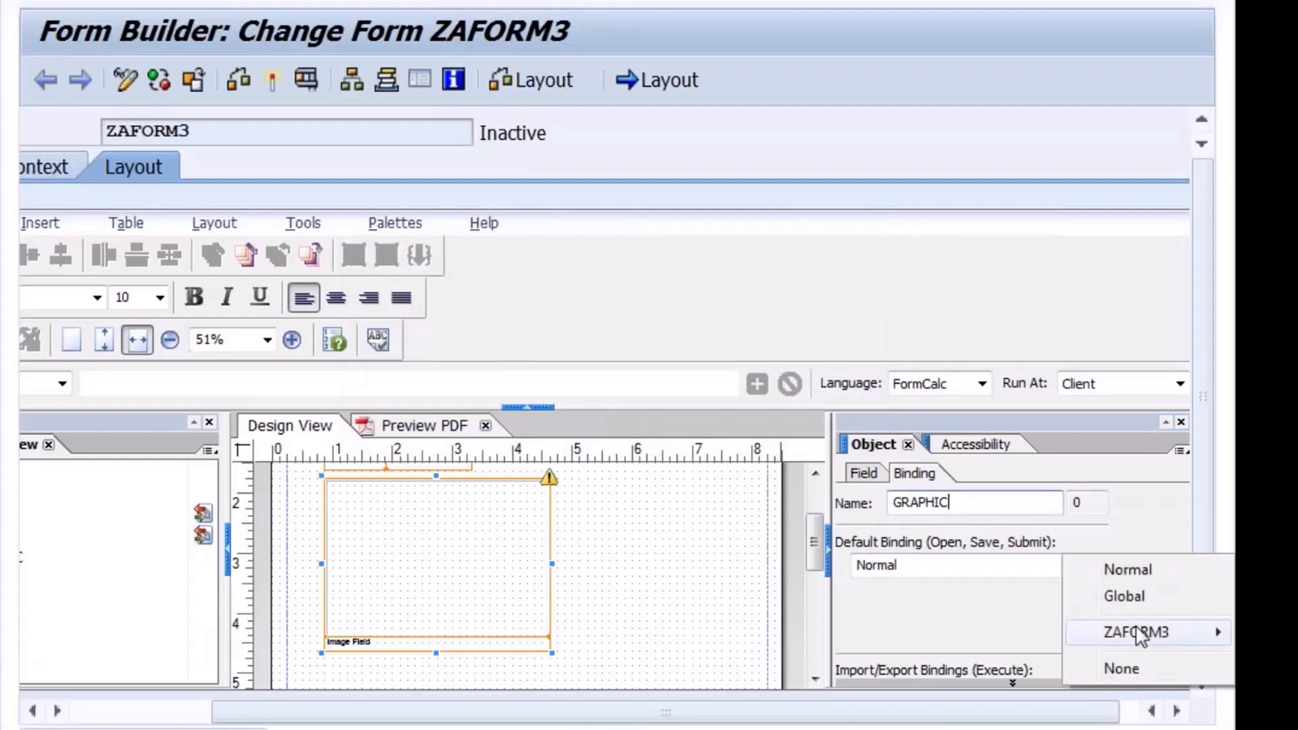
{"action": "mouse_move", "coordinate": [1140, 637]}
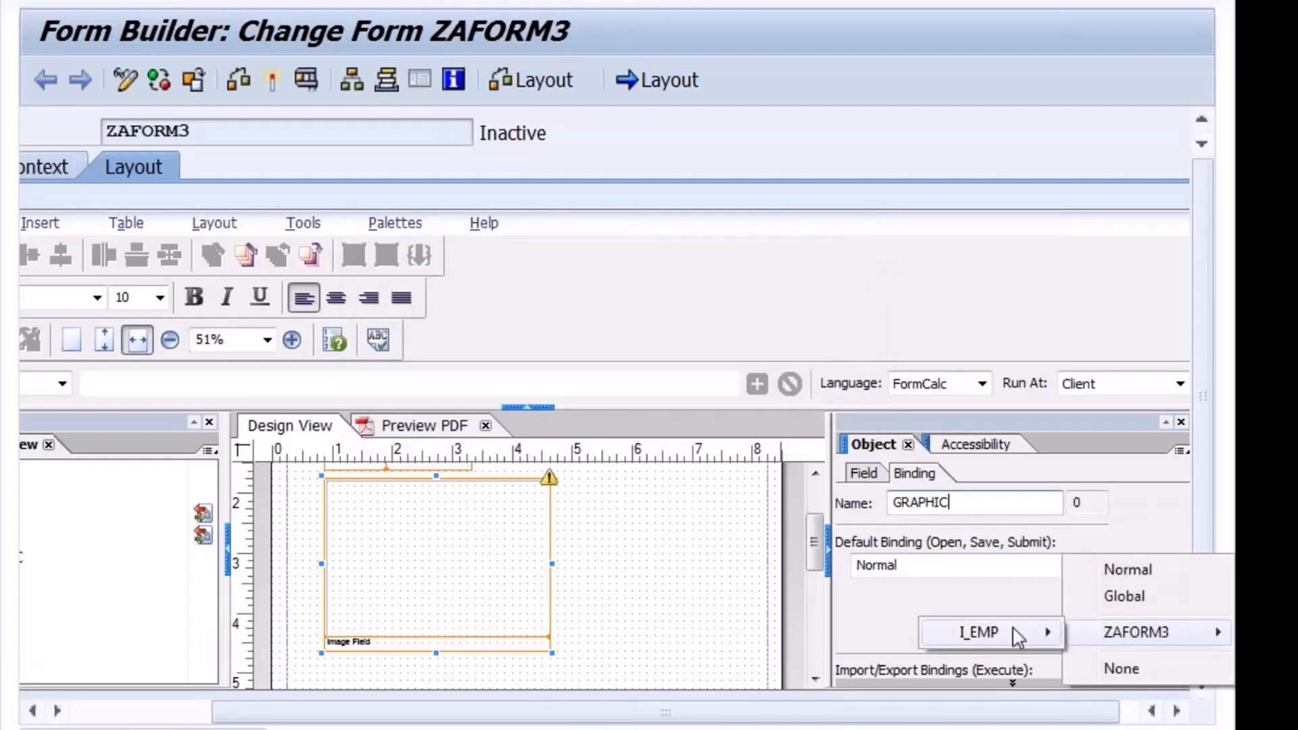
{"action": "mouse_move", "coordinate": [1014, 632]}
{"action": "left_click", "coordinate": [1119, 685]}
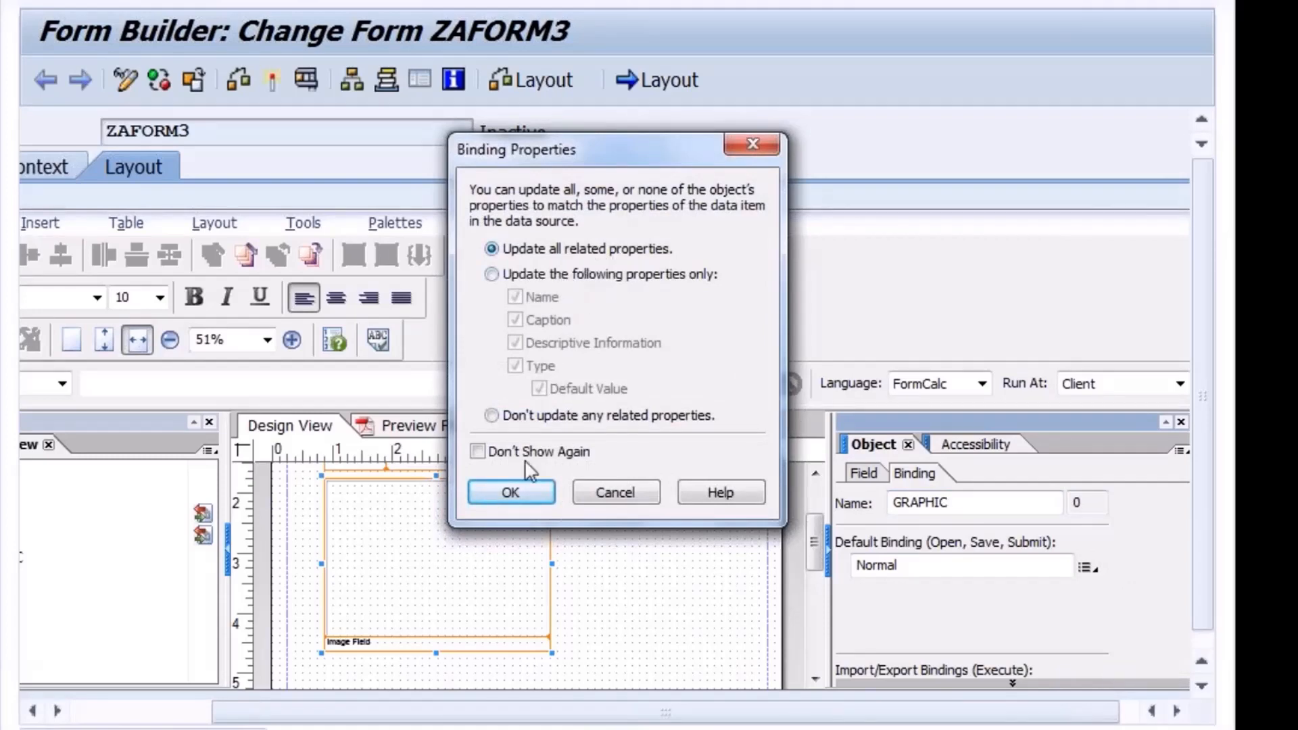
{"action": "left_click", "coordinate": [514, 493]}
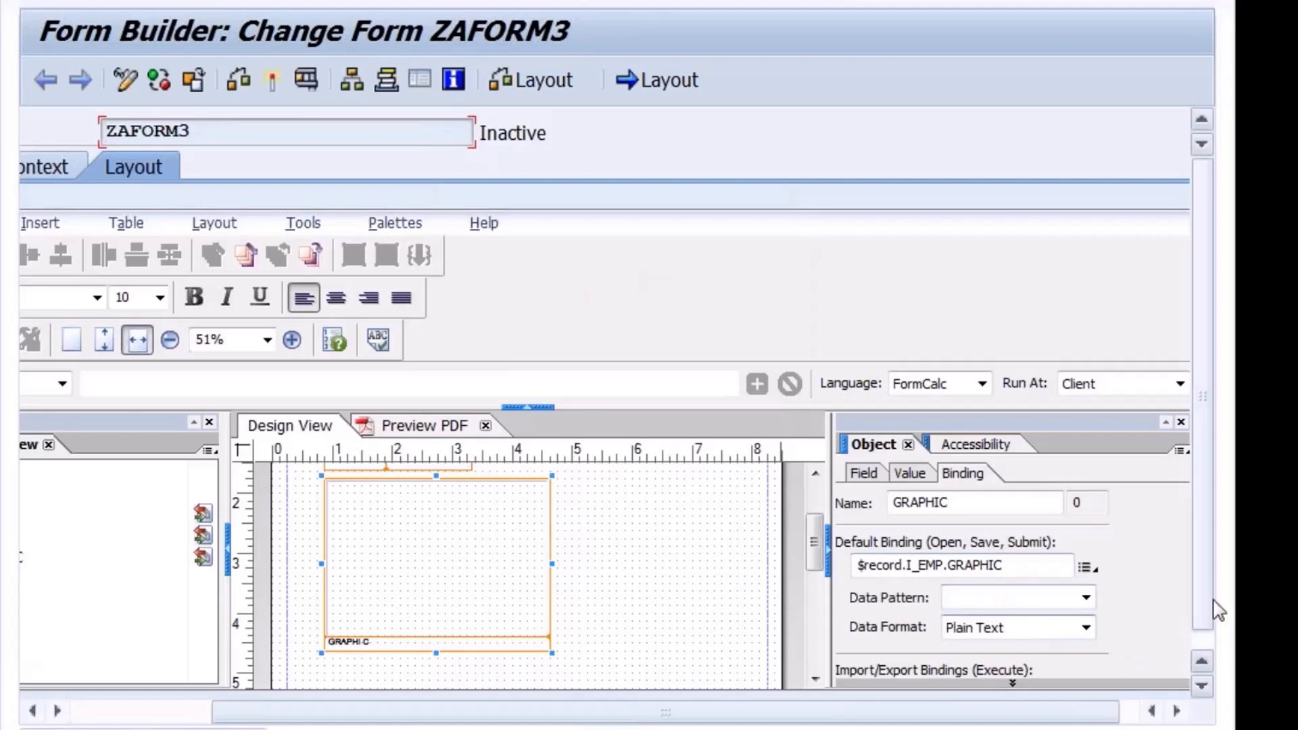
- Check the value and field settings of the bound GRAPHIC field, and hide the object properties
{"action": "scroll", "coordinate": [1206, 642], "scroll_direction": "down", "scroll_amount": 1}
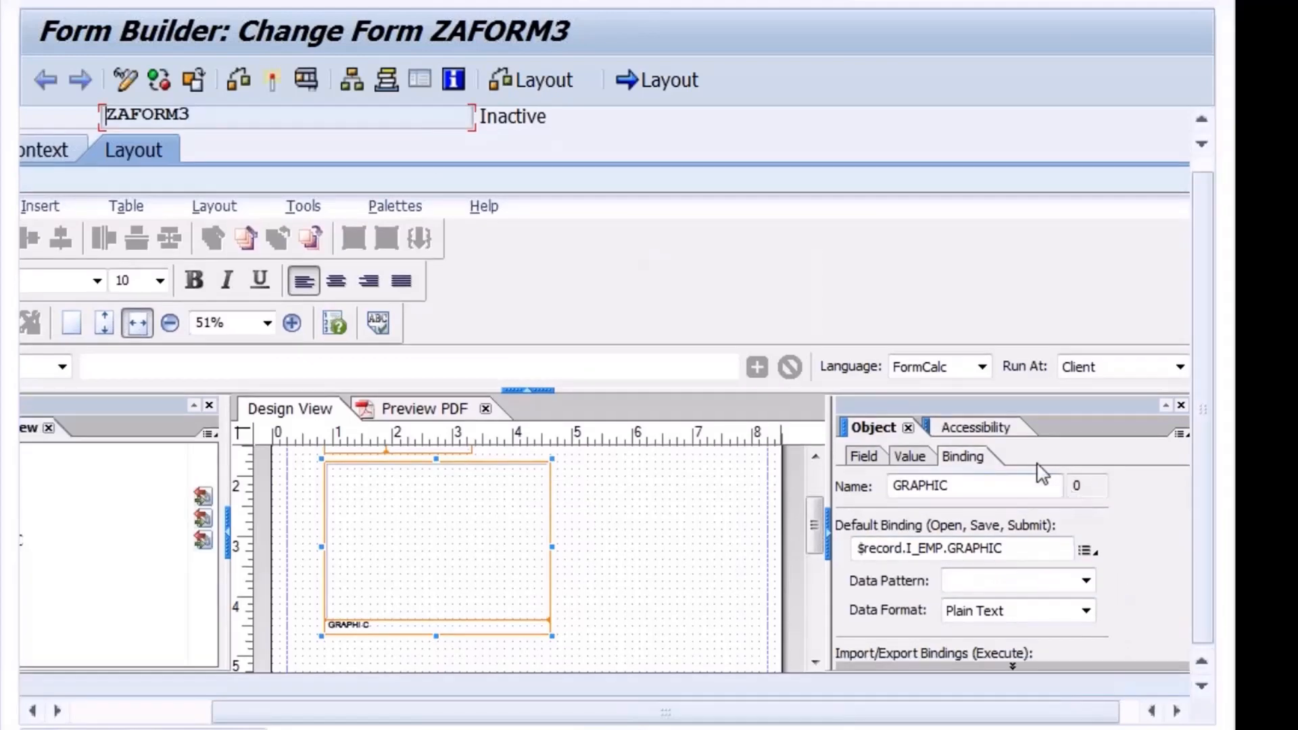
{"action": "left_click", "coordinate": [910, 456]}
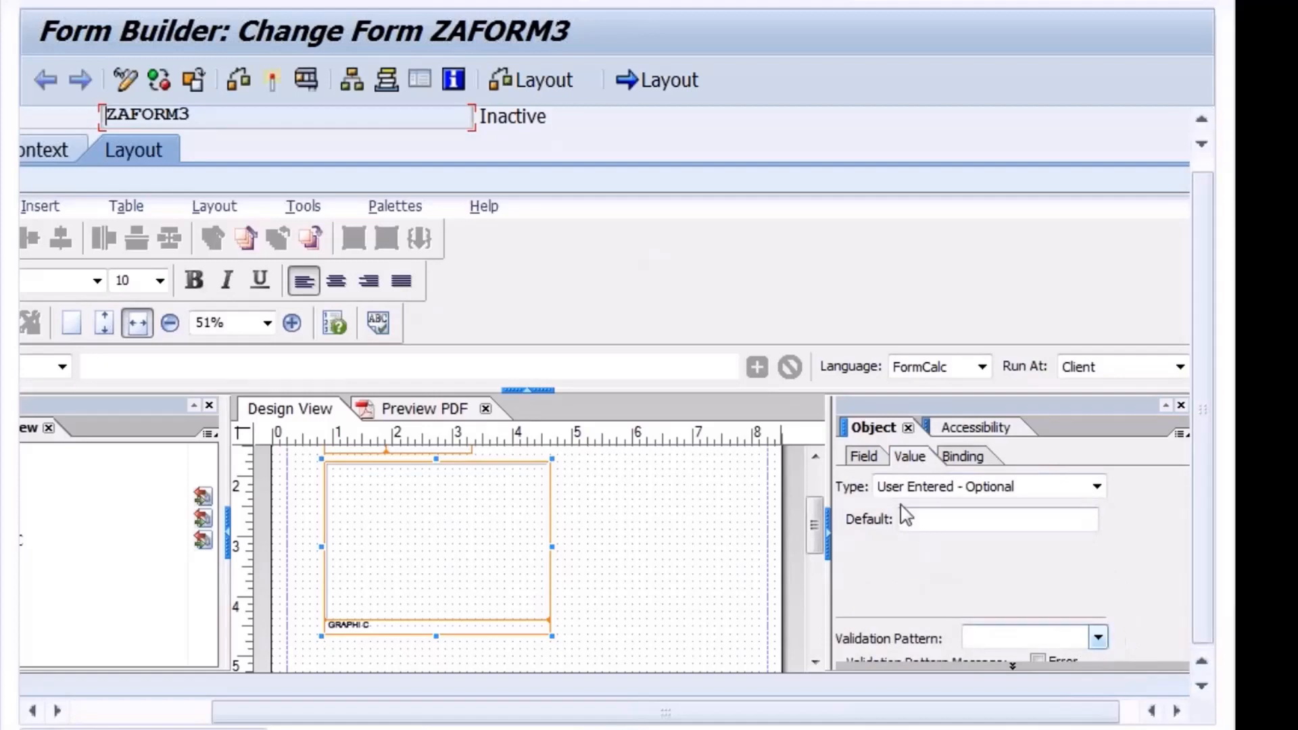
{"action": "left_click", "coordinate": [864, 455]}
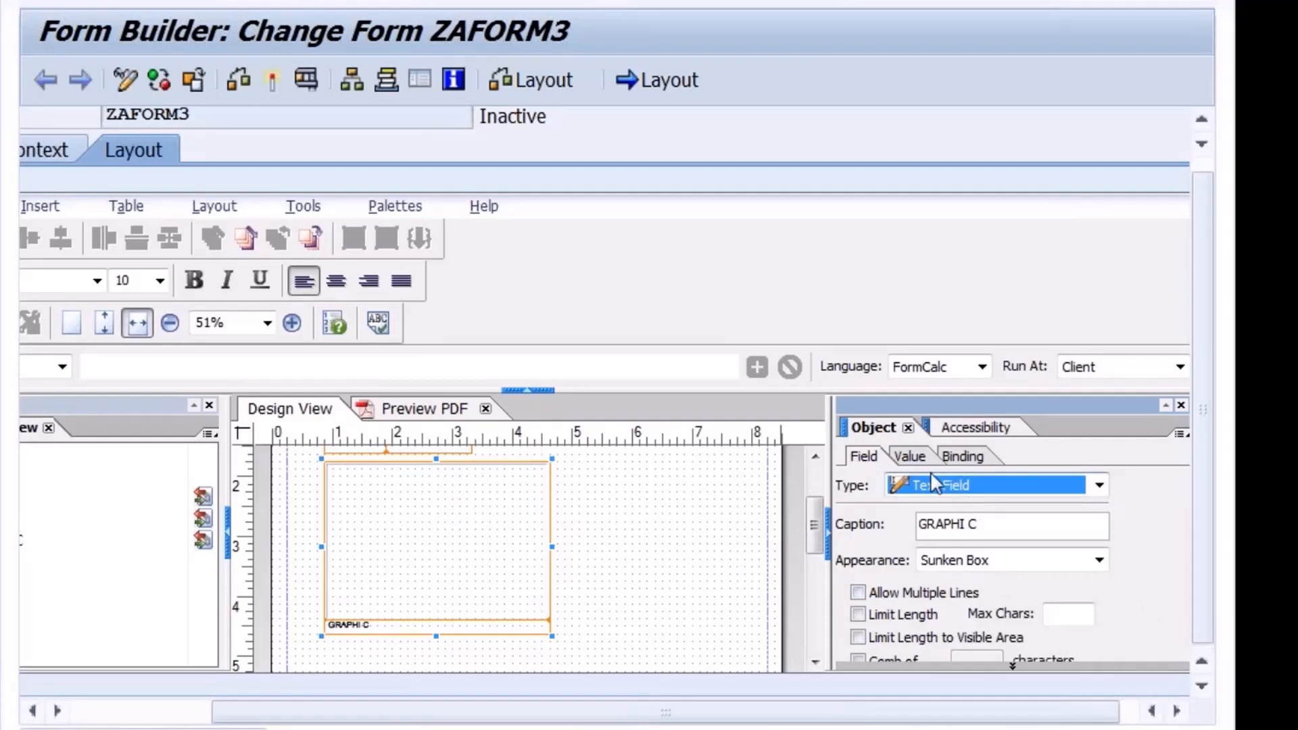
{"action": "left_click", "coordinate": [1181, 406]}
- Delete the GRAPHIC field below the Full Name field on the form page
{"action": "left_click_drag", "start_coordinate": [1183, 531], "coordinate": [1182, 483]}
{"action": "key", "text": "Delete"}
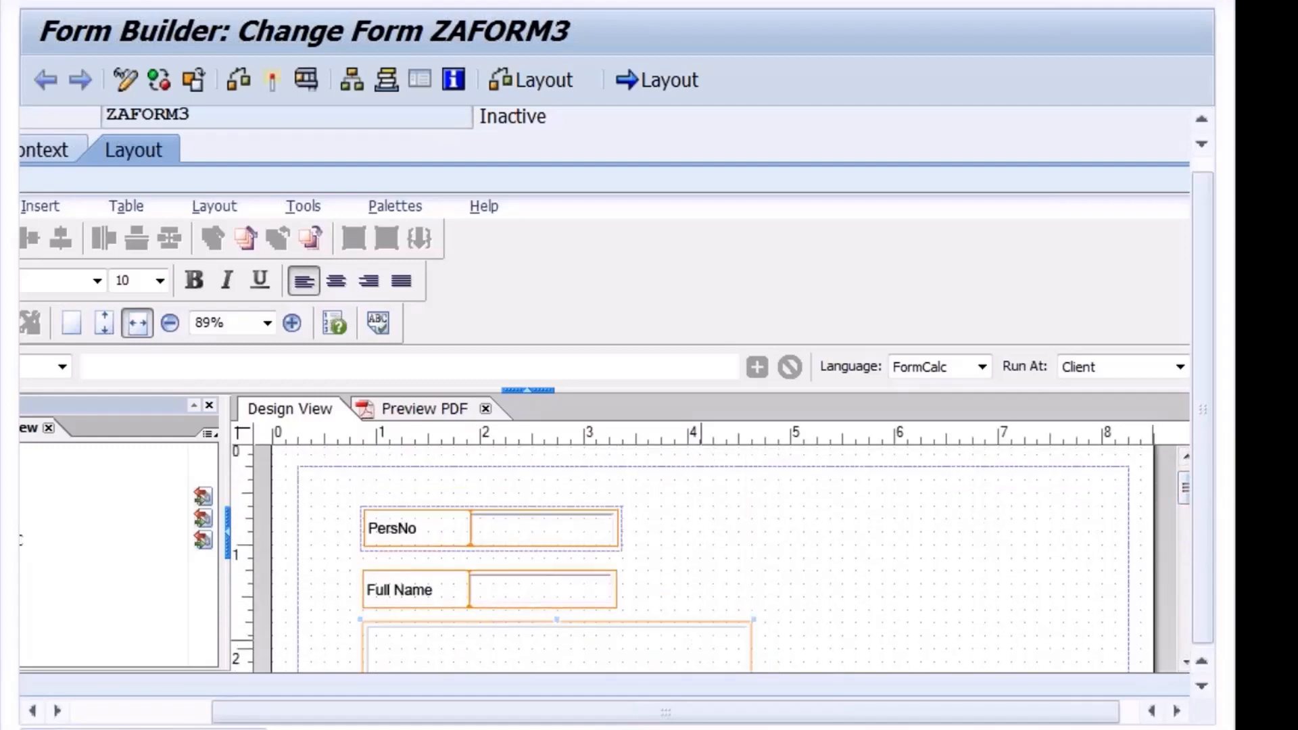
{"action": "left_click_drag", "start_coordinate": [1184, 503], "coordinate": [1189, 493]}
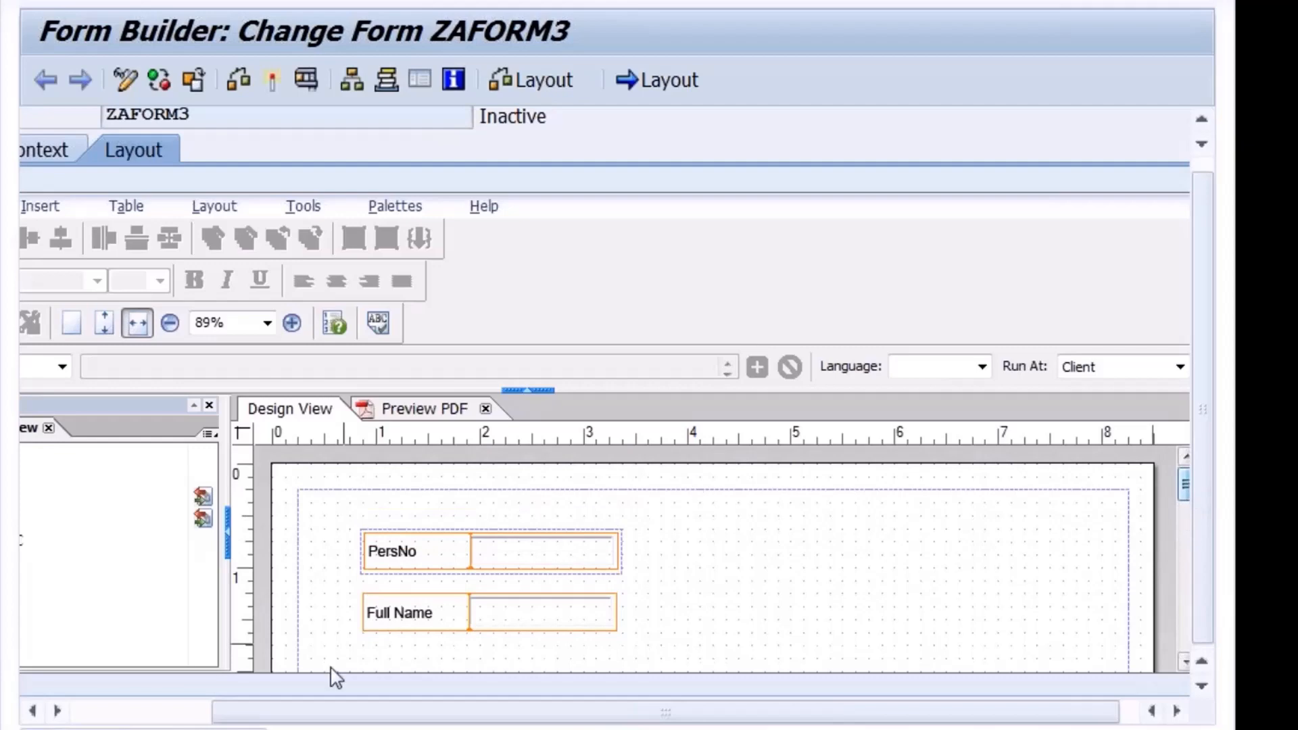
{"action": "mouse_move", "coordinate": [304, 717]}
{"action": "left_mouse_down"}
{"action": "mouse_move", "coordinate": [226, 713]}
{"action": "mouse_move", "coordinate": [324, 716]}
{"action": "left_mouse_up"}
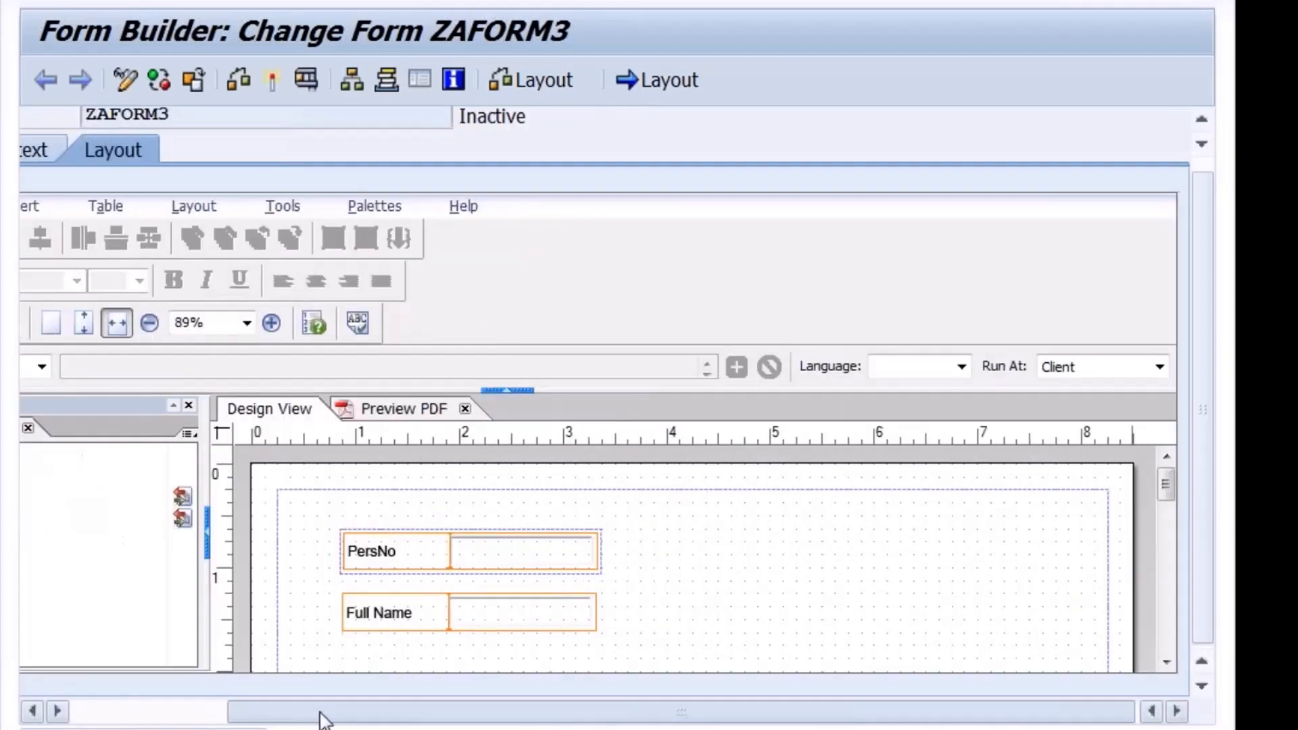
{"action": "left_click_drag", "start_coordinate": [1171, 490], "coordinate": [1168, 517]}
{"action": "left_click", "coordinate": [1171, 525]}
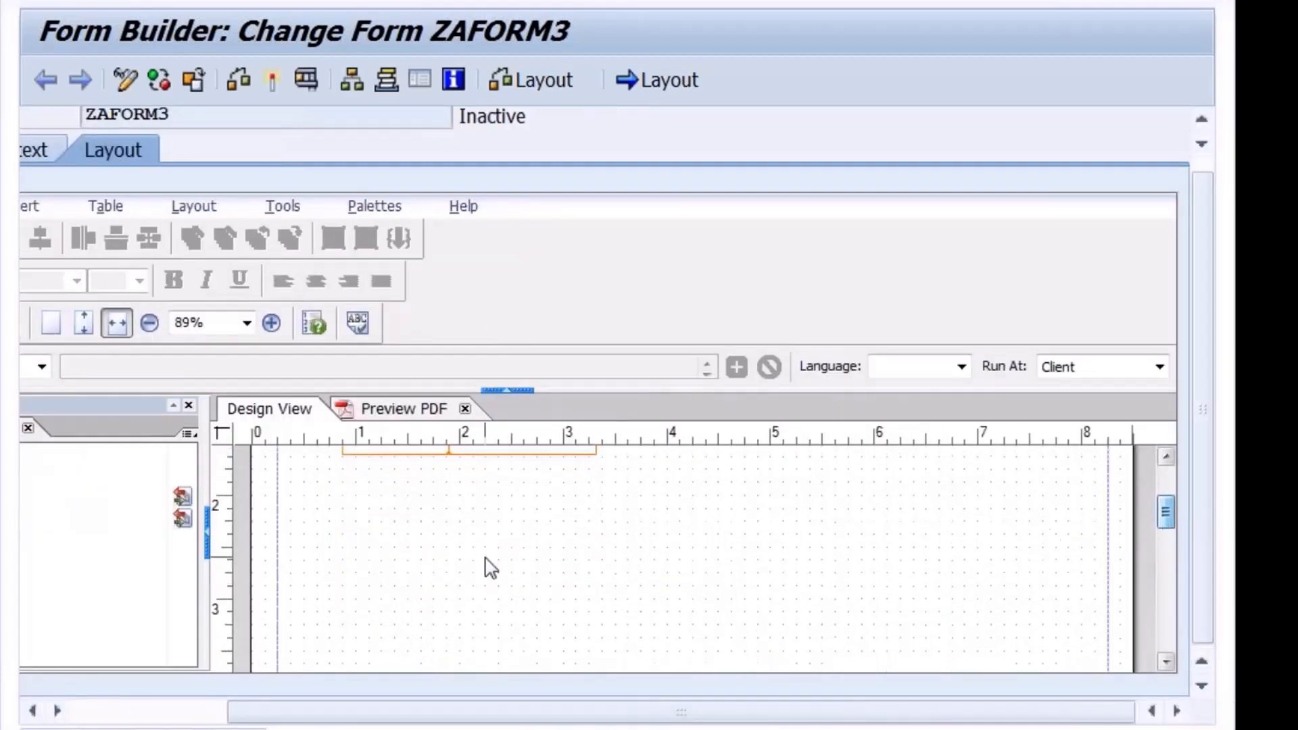
{"action": "right_click", "coordinate": [489, 568]}
{"action": "mouse_move", "coordinate": [580, 504]}
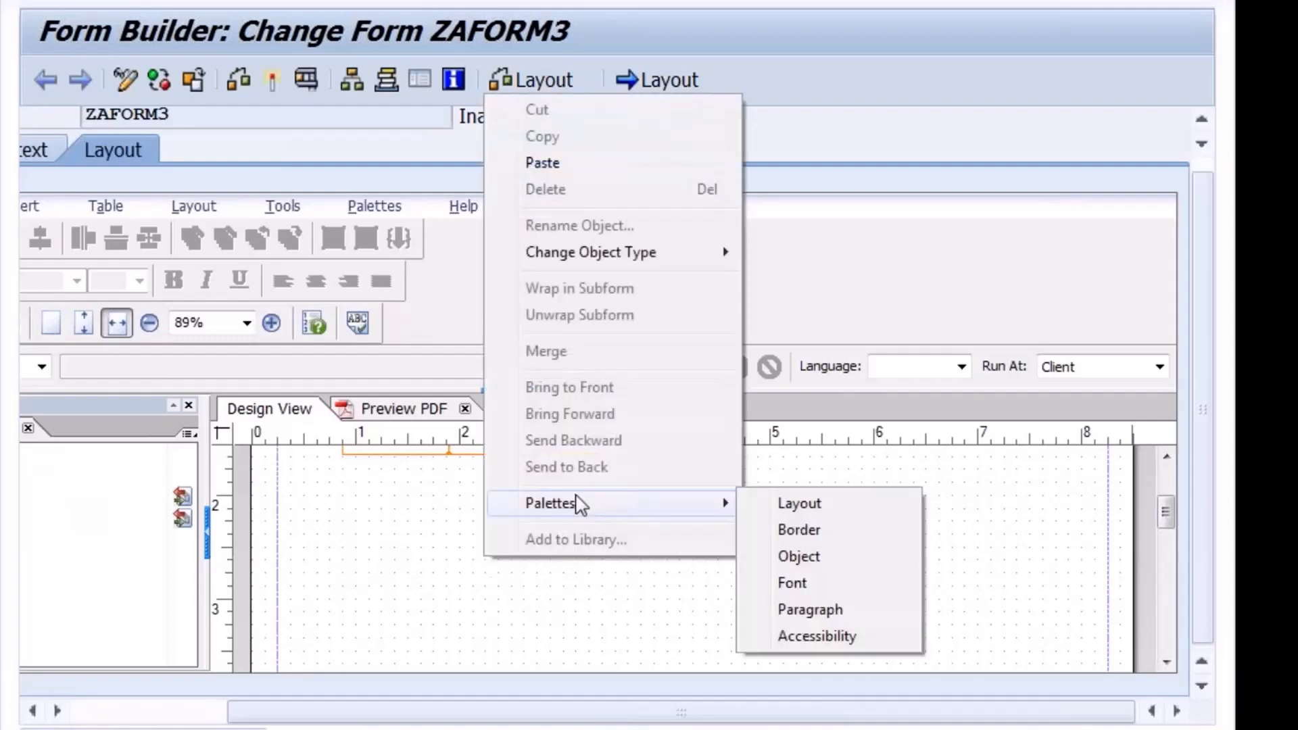
{"action": "left_click", "coordinate": [792, 556]}
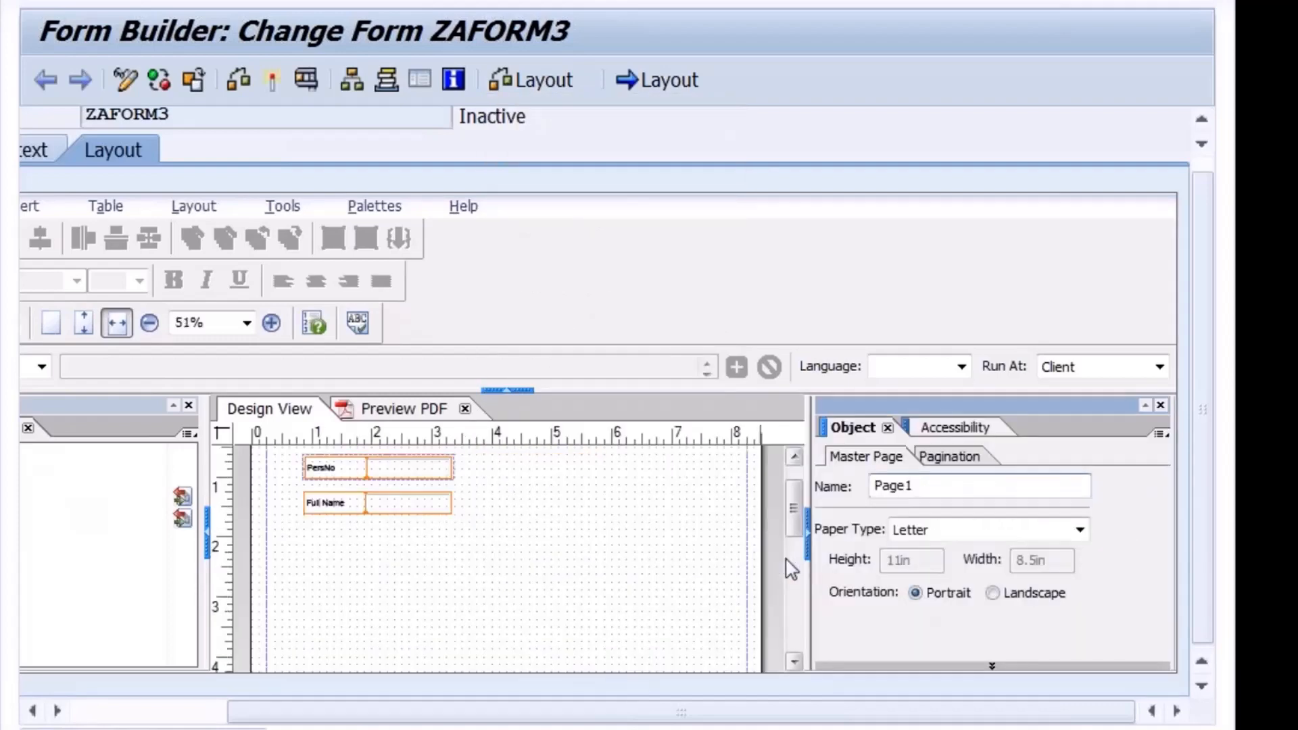
{"action": "left_click", "coordinate": [1160, 405]}
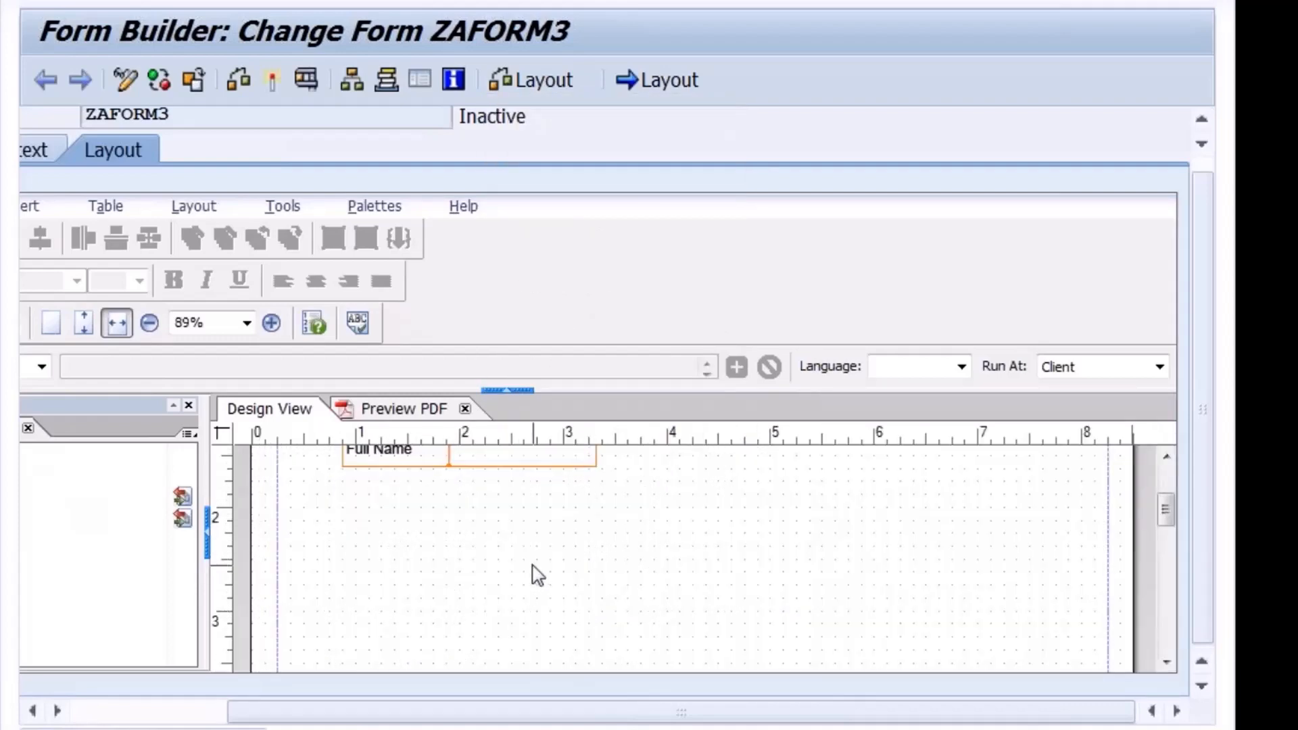
- Insert a standard library Image Field below the Full Name field and enlarge it to about 2.8 in wide and 2.2 in high
{"action": "left_click", "coordinate": [377, 212]}
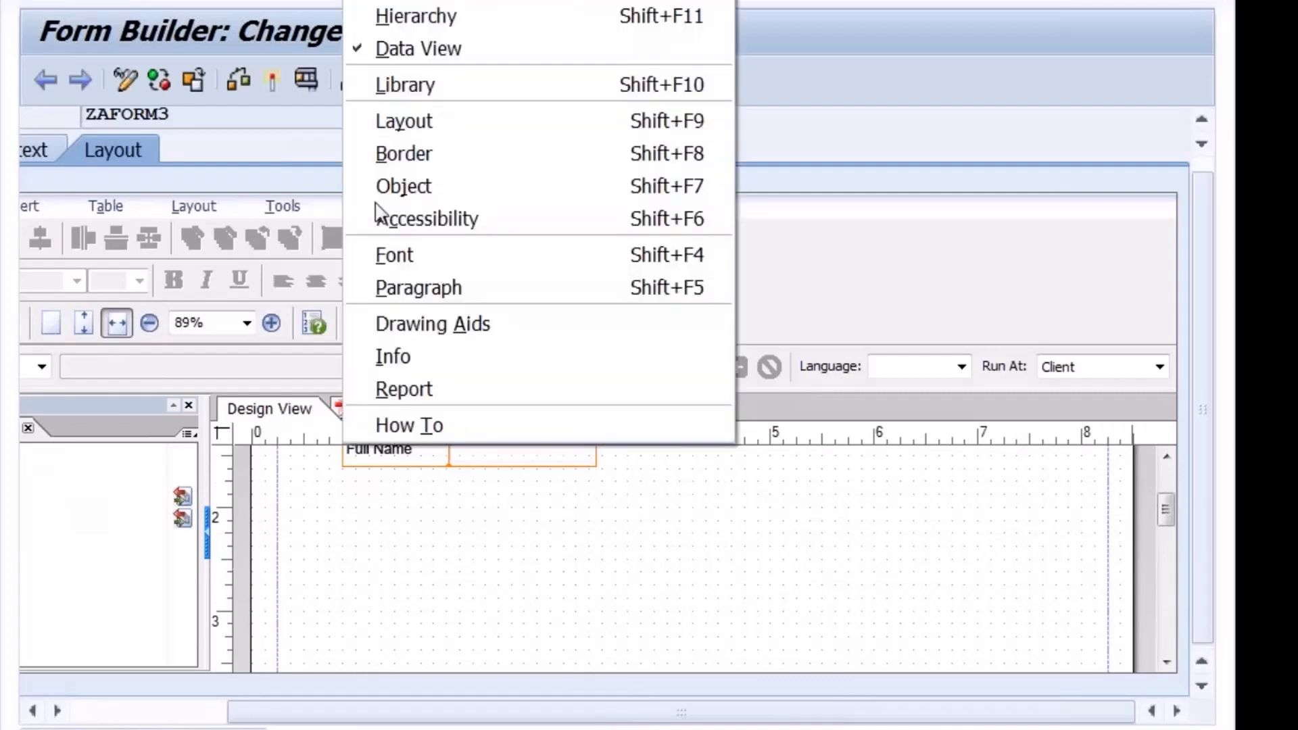
{"action": "left_click", "coordinate": [409, 88]}
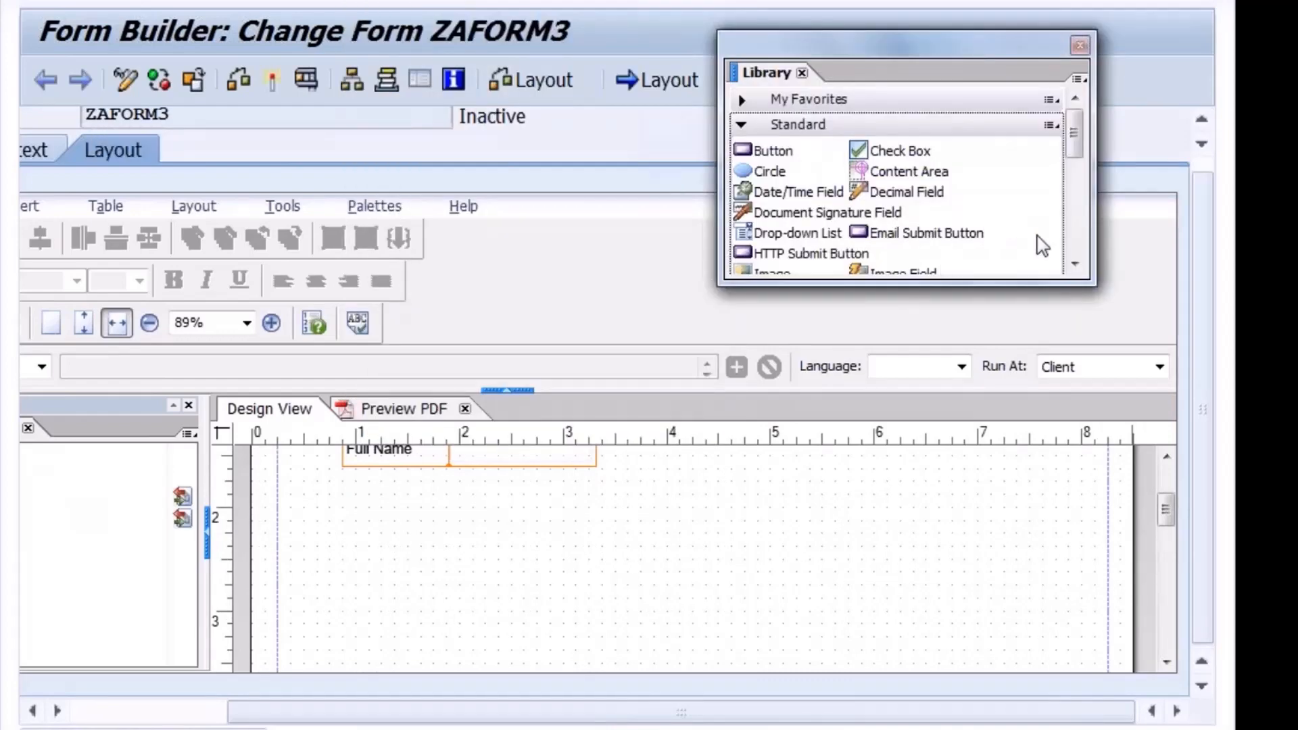
{"action": "left_click", "coordinate": [1079, 274]}
{"action": "left_click", "coordinate": [1079, 273]}
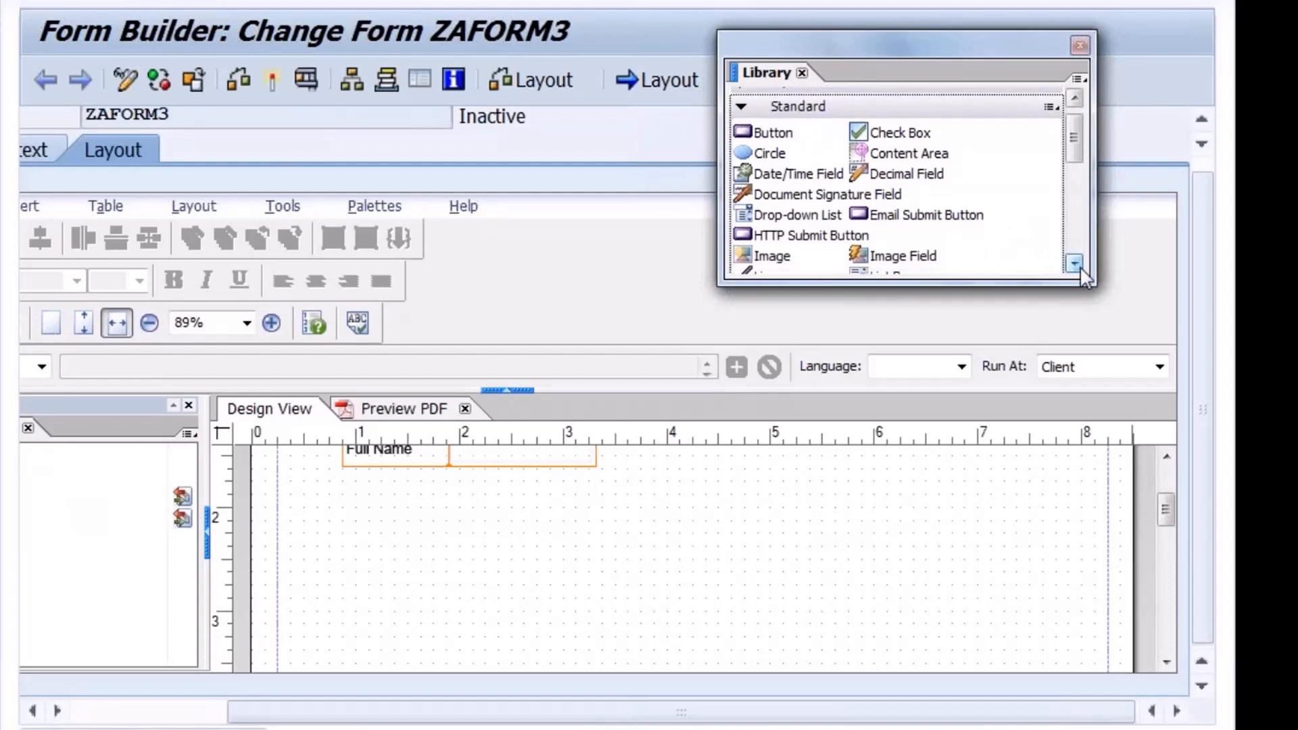
{"action": "left_click", "coordinate": [1078, 274]}
{"action": "left_click_drag", "start_coordinate": [914, 262], "coordinate": [481, 581]}
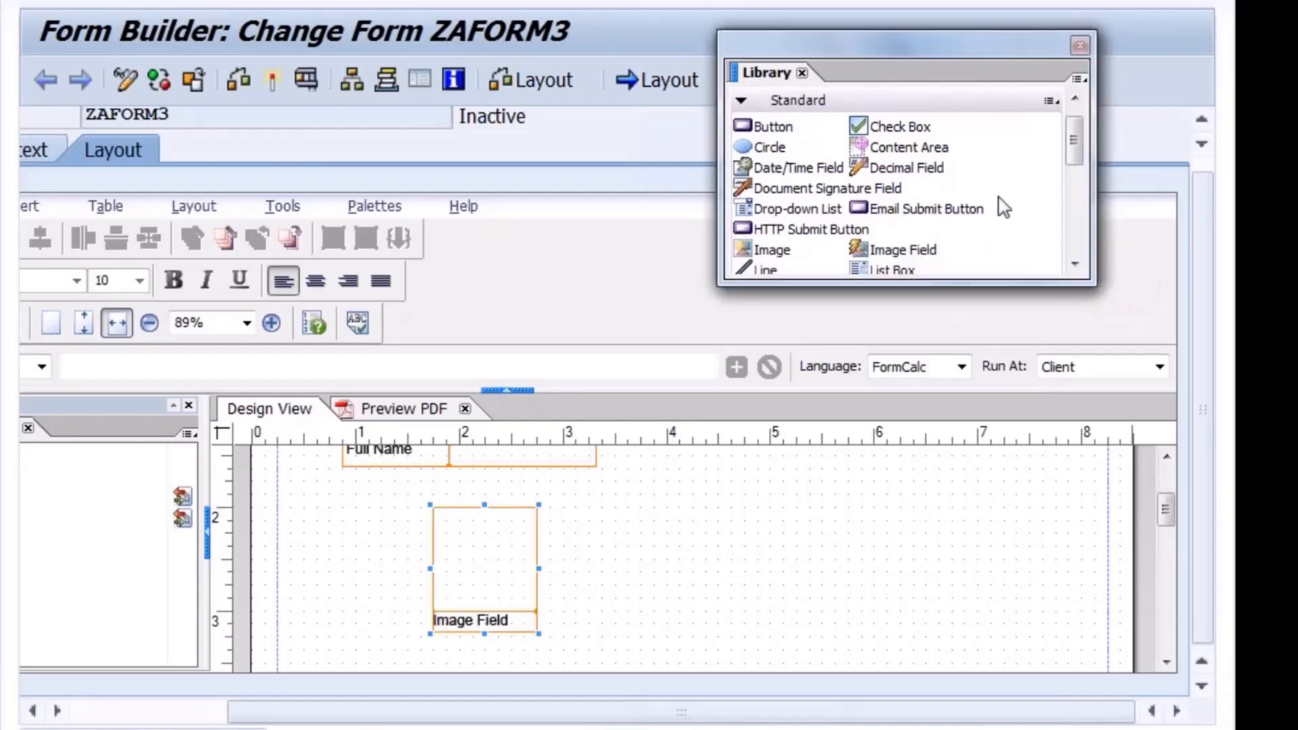
{"action": "left_click", "coordinate": [1079, 46]}
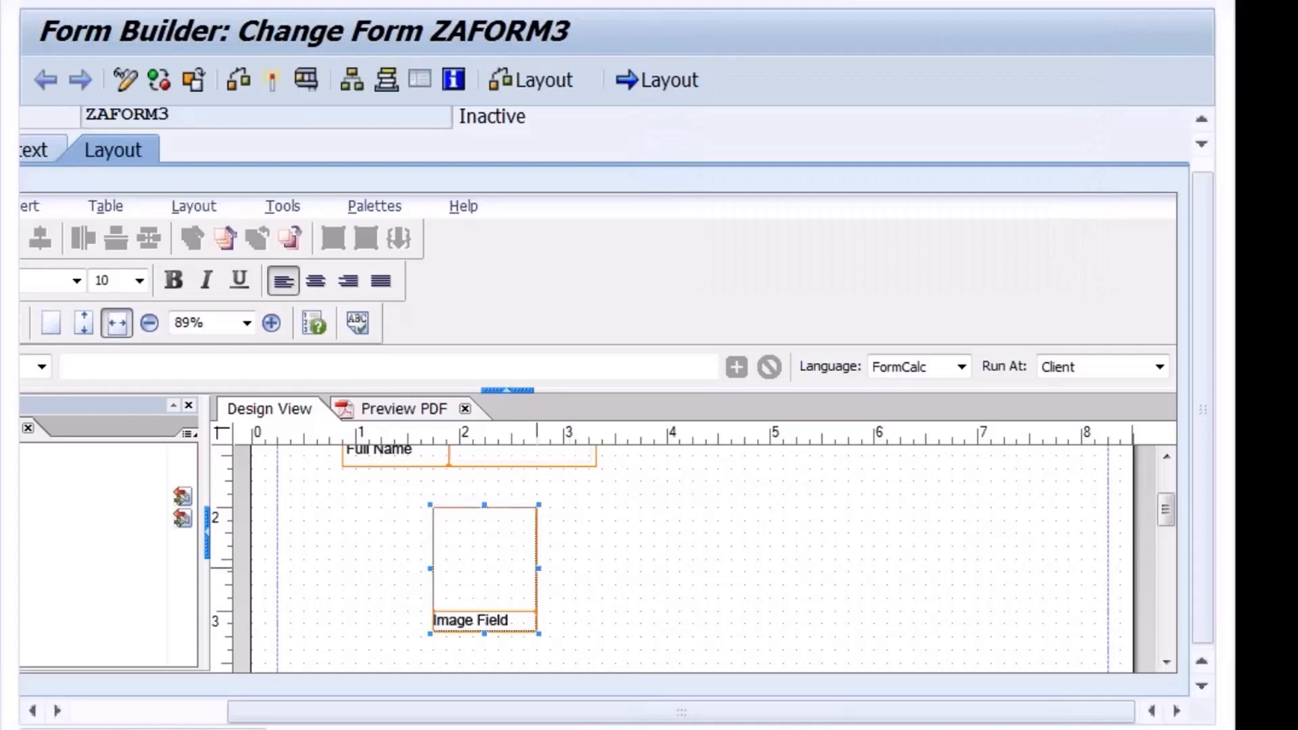
{"action": "left_click_drag", "start_coordinate": [539, 569], "coordinate": [720, 569]}
{"action": "left_click_drag", "start_coordinate": [574, 634], "coordinate": [582, 576]}
- Set the new image field's default binding to GRAPHIC of I_EMP in ZAFORM3, updating all related properties
{"action": "right_click", "coordinate": [673, 525]}
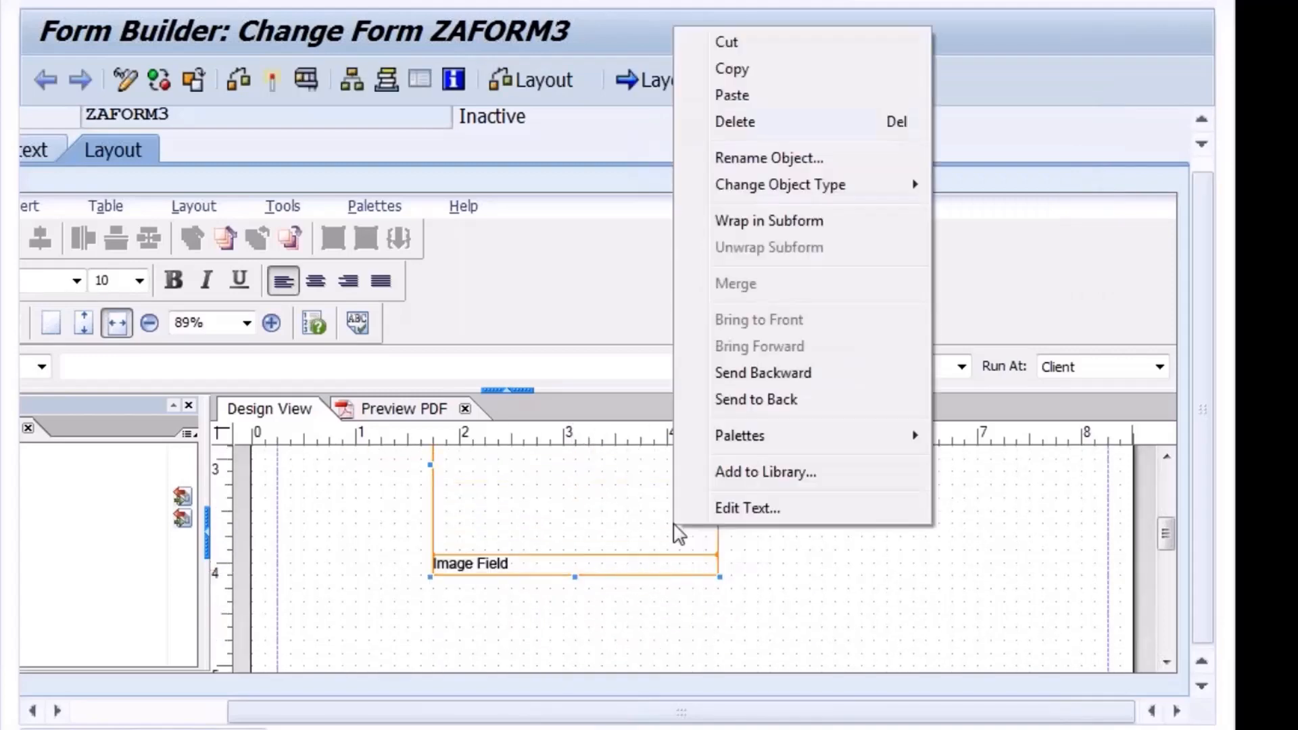
{"action": "mouse_move", "coordinate": [773, 438]}
{"action": "left_click", "coordinate": [988, 489]}
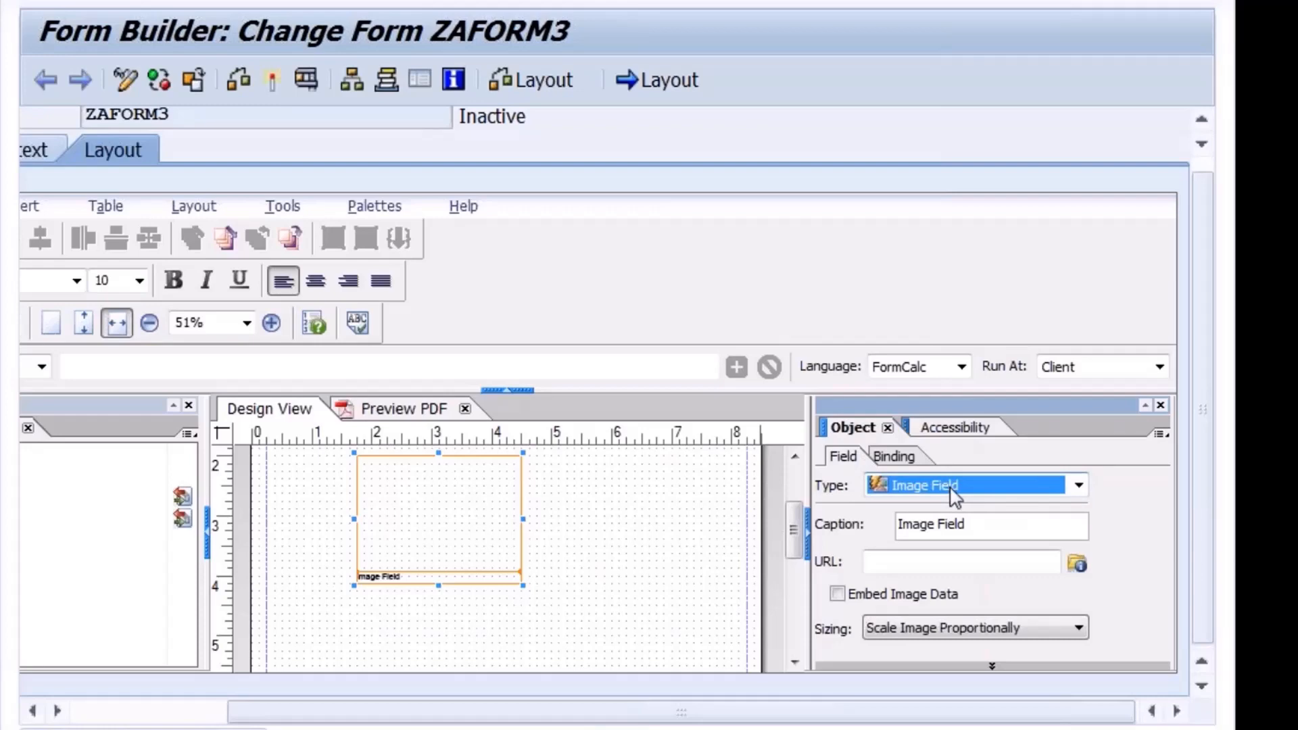
{"action": "left_click", "coordinate": [893, 458]}
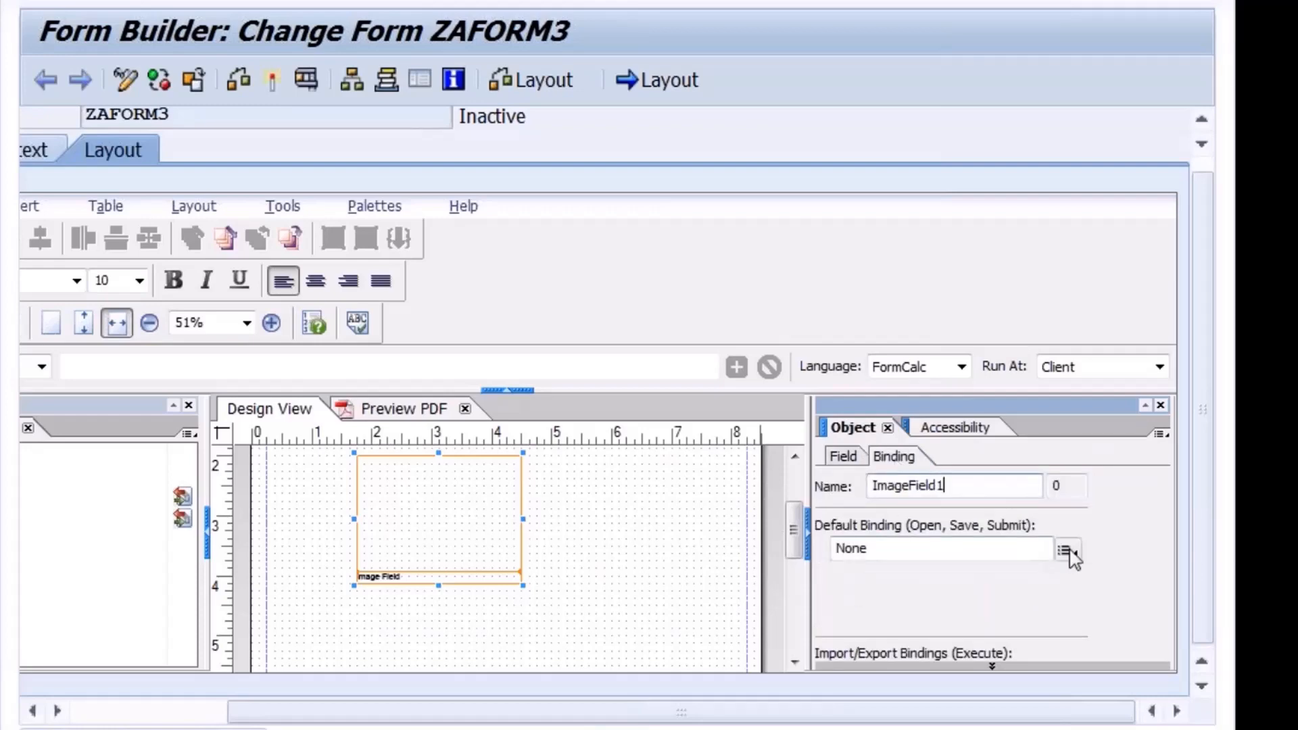
{"action": "left_click", "coordinate": [1075, 552]}
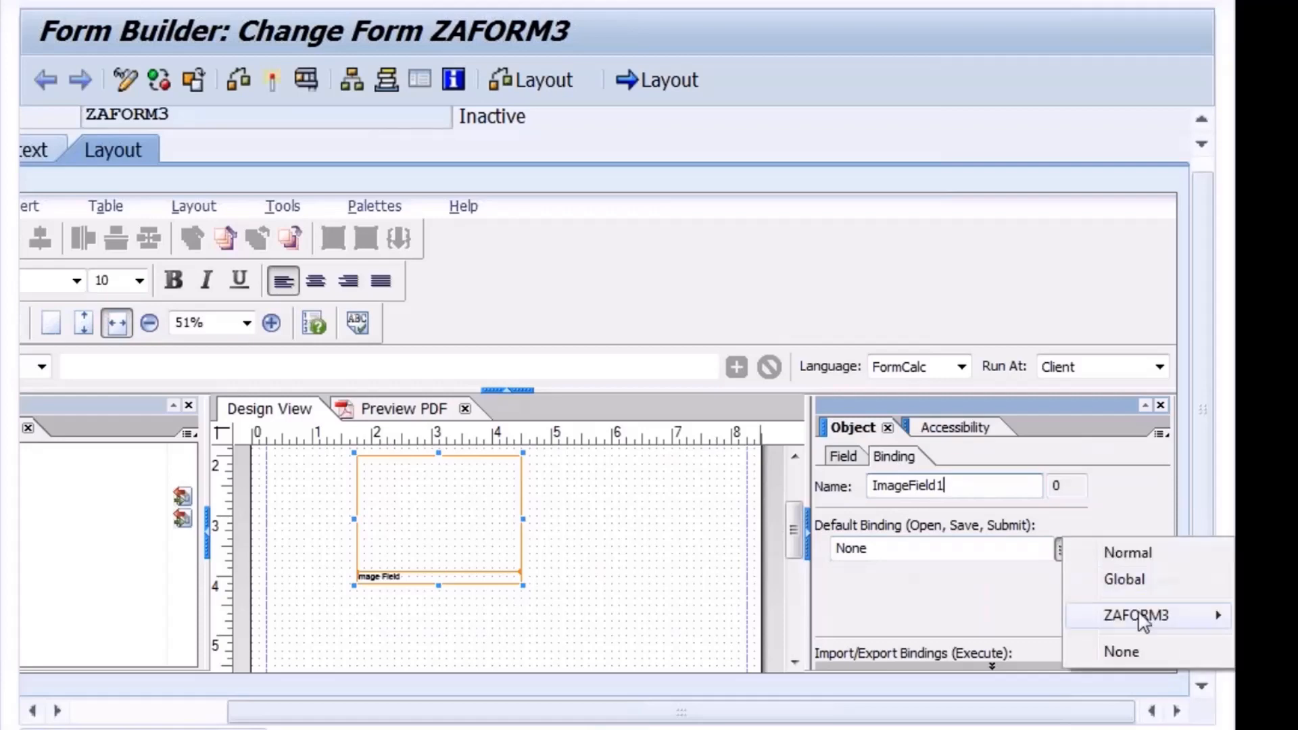
{"action": "mouse_move", "coordinate": [1143, 615]}
{"action": "mouse_move", "coordinate": [1008, 621]}
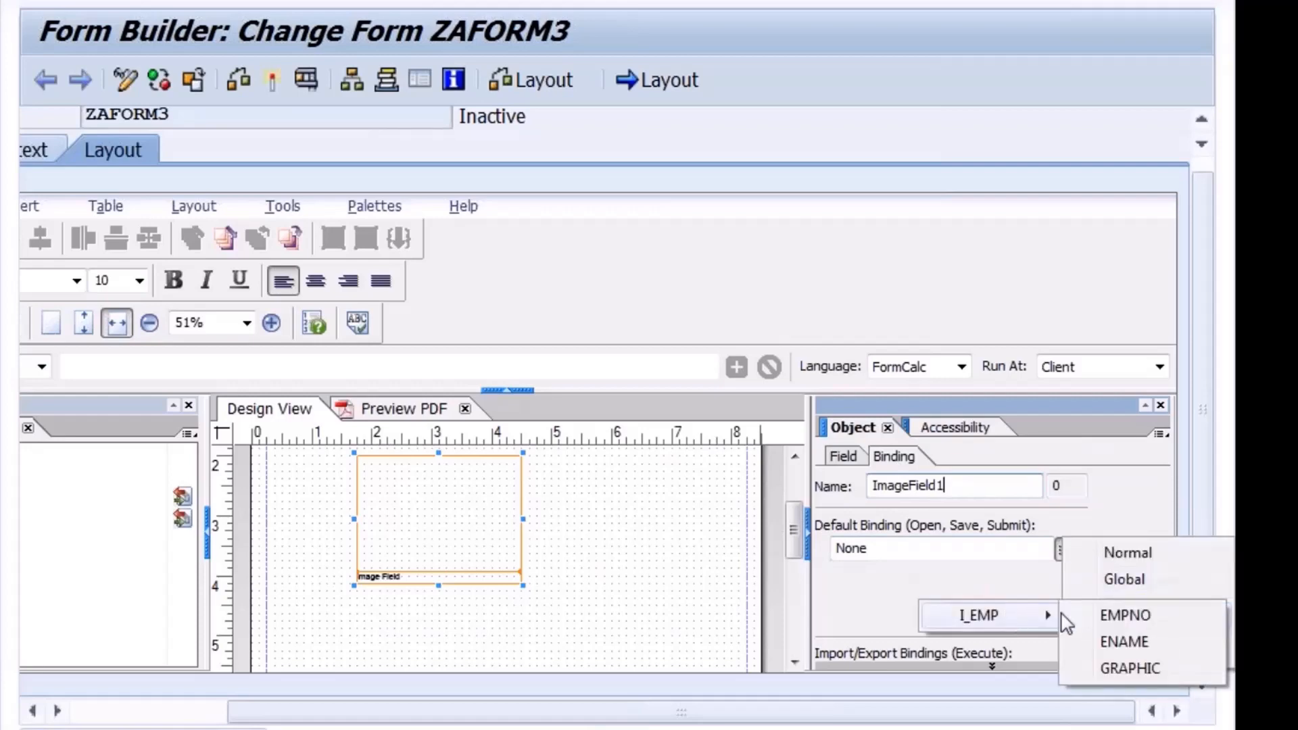
{"action": "left_click", "coordinate": [1111, 669]}
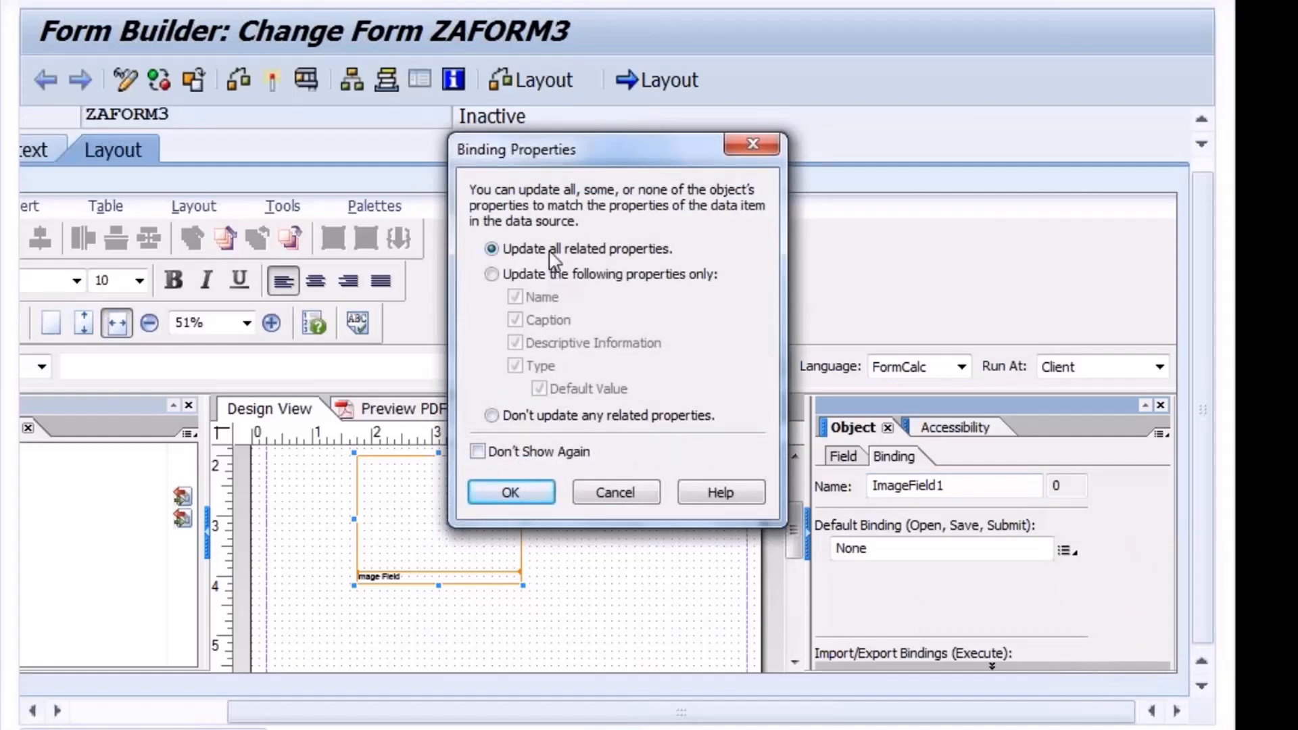
{"action": "left_click", "coordinate": [506, 494]}
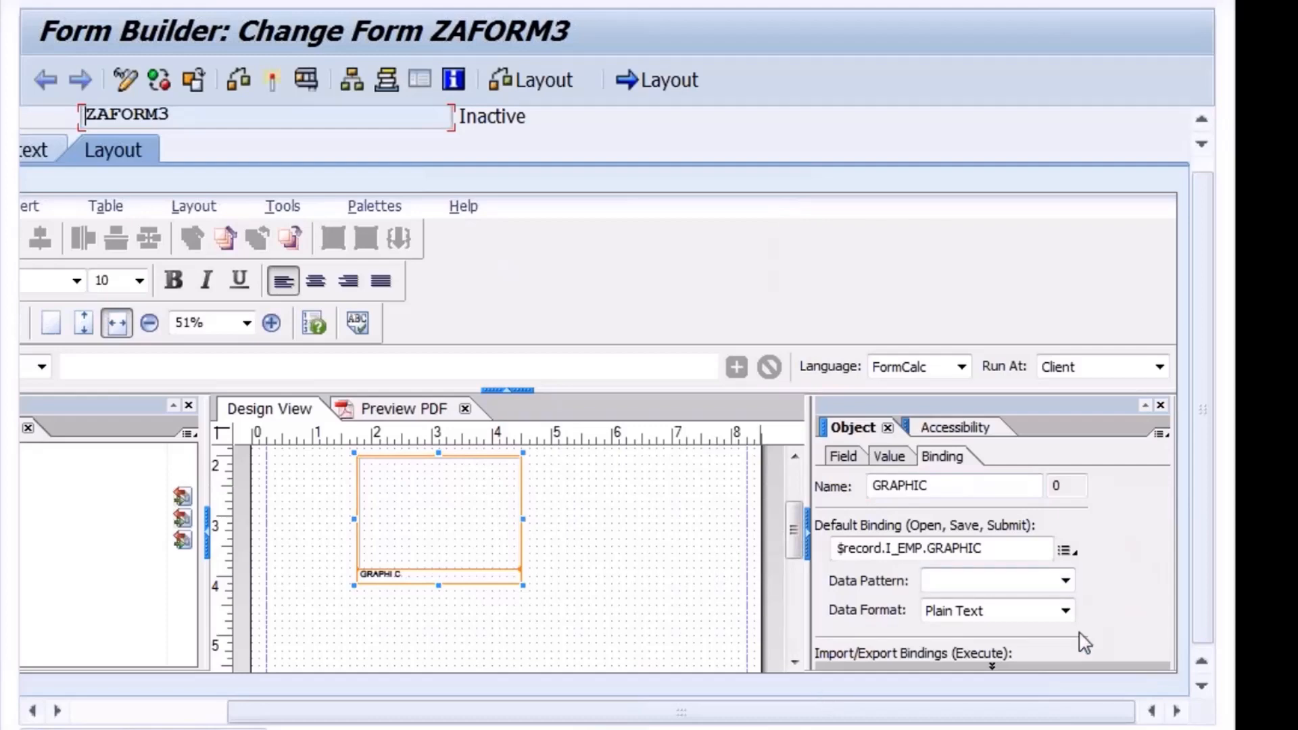
- Examine the value, field type and binding settings of the new GRAPHIC field, and hide its object properties
{"action": "left_click", "coordinate": [891, 457]}
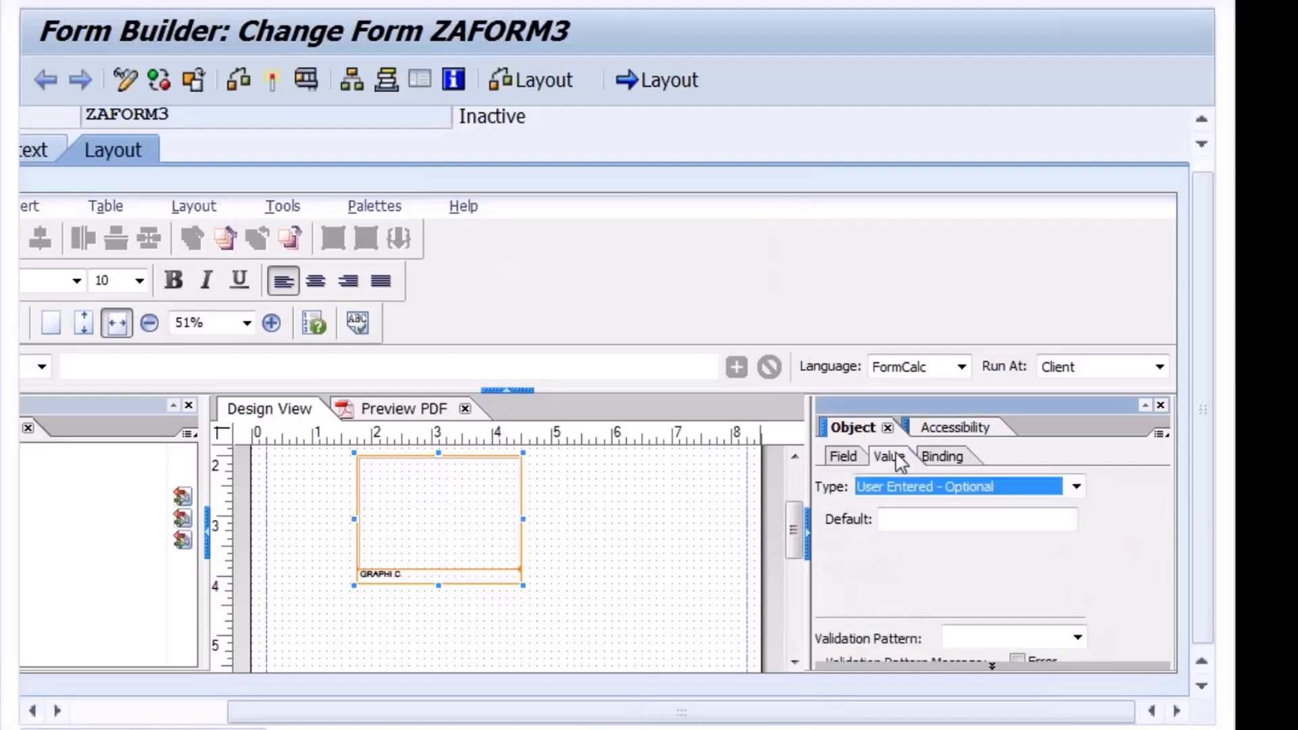
{"action": "left_click", "coordinate": [845, 458]}
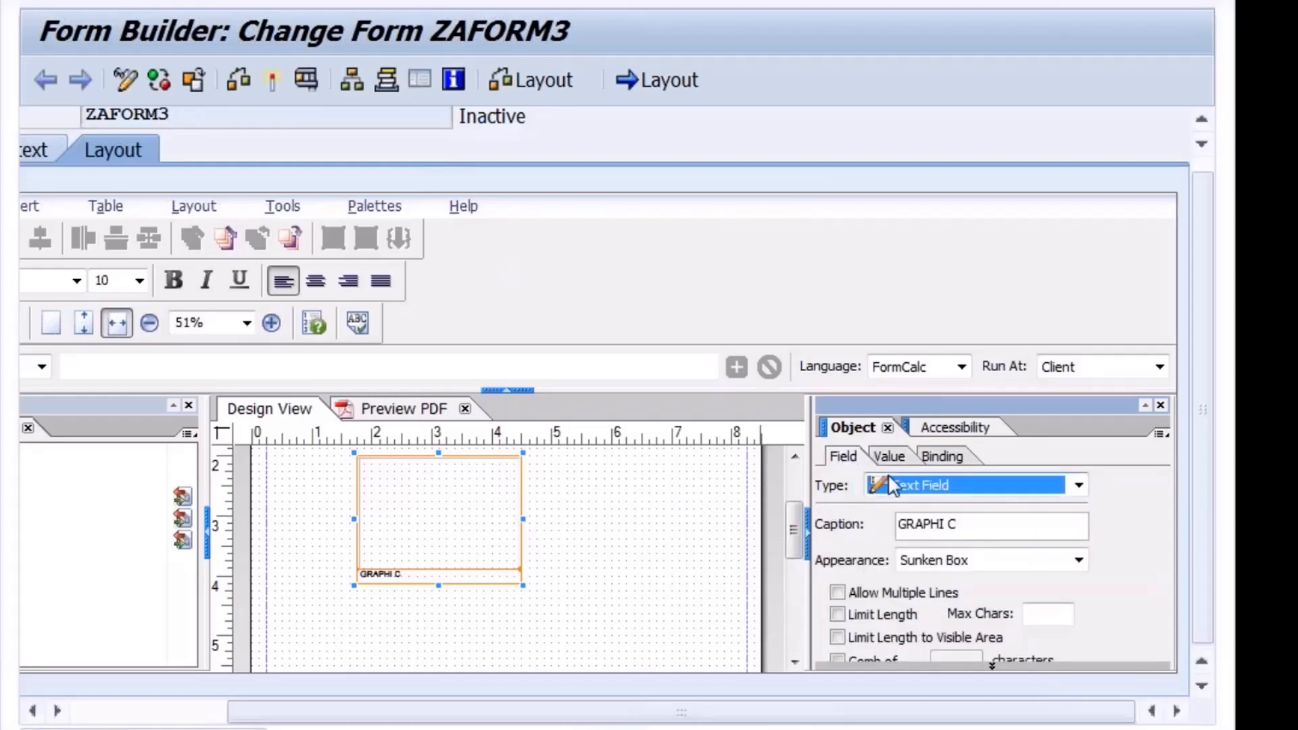
{"action": "left_click", "coordinate": [474, 575]}
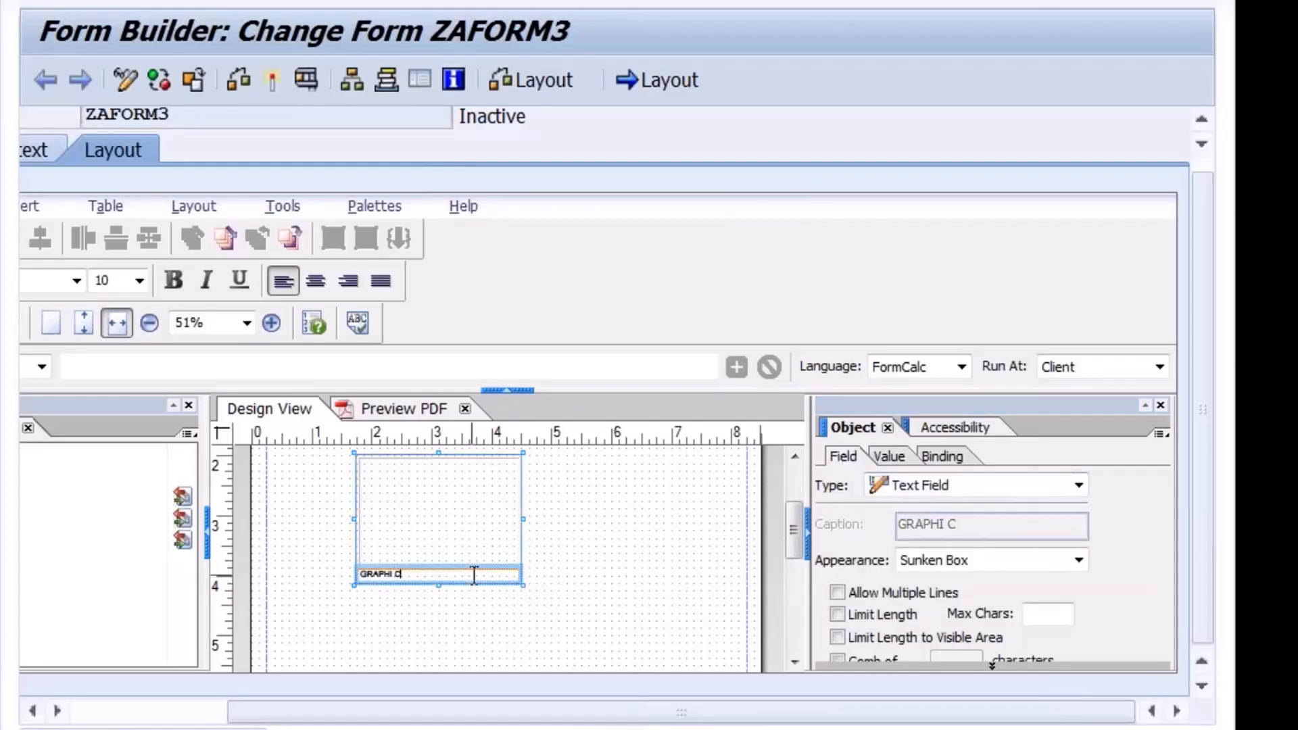
{"action": "left_click", "coordinate": [891, 456]}
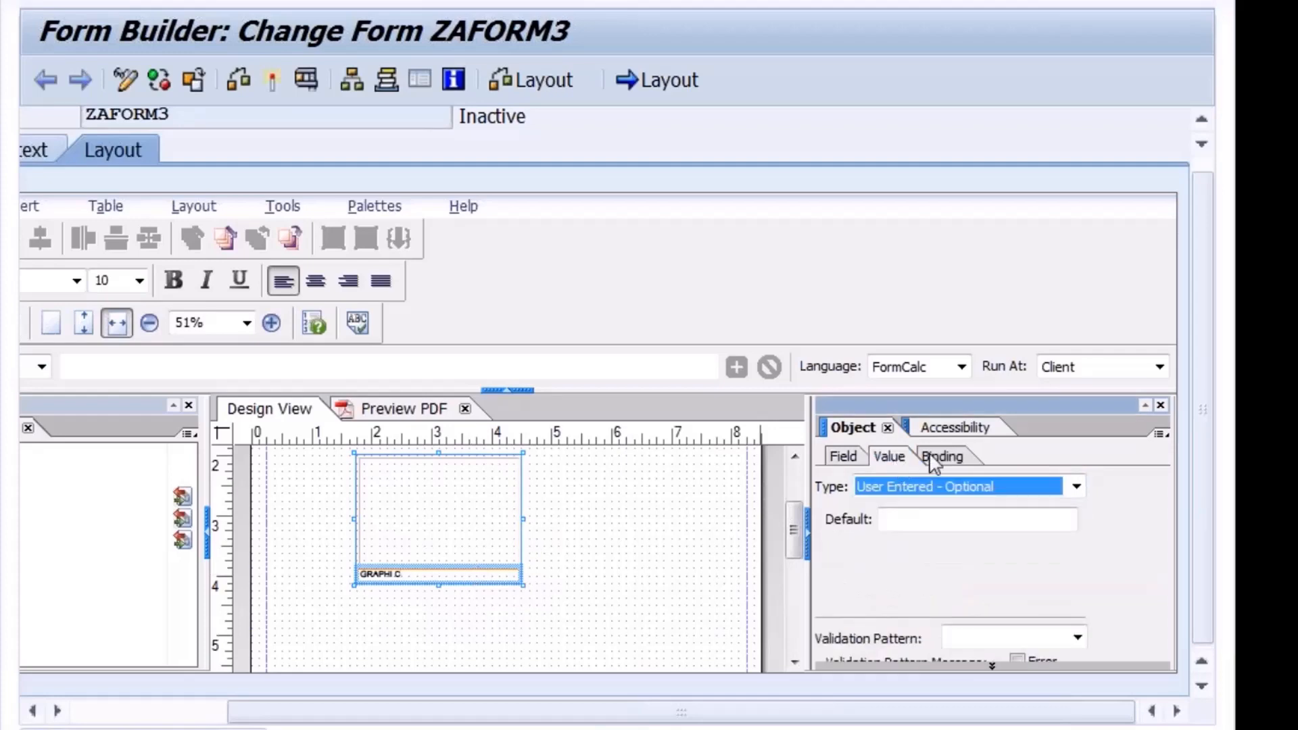
{"action": "left_click", "coordinate": [929, 454]}
{"action": "left_click", "coordinate": [849, 459]}
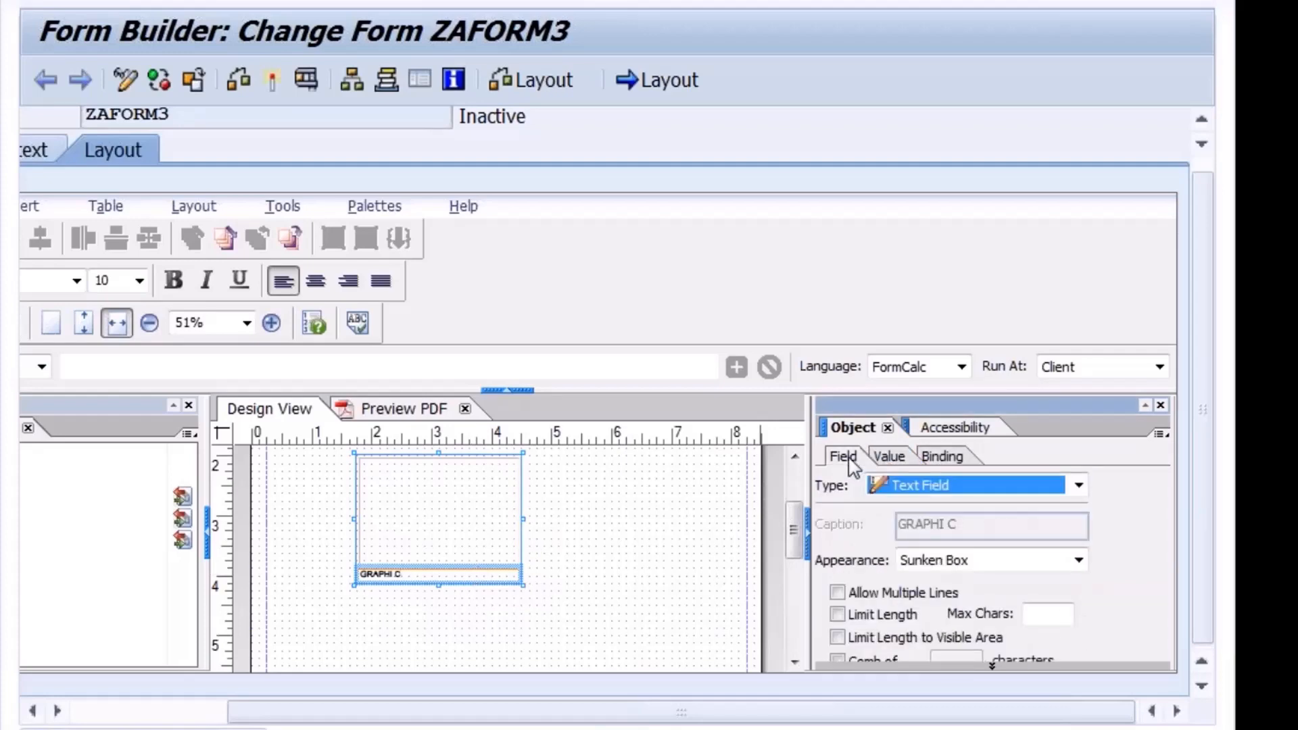
{"action": "left_click", "coordinate": [1162, 405]}
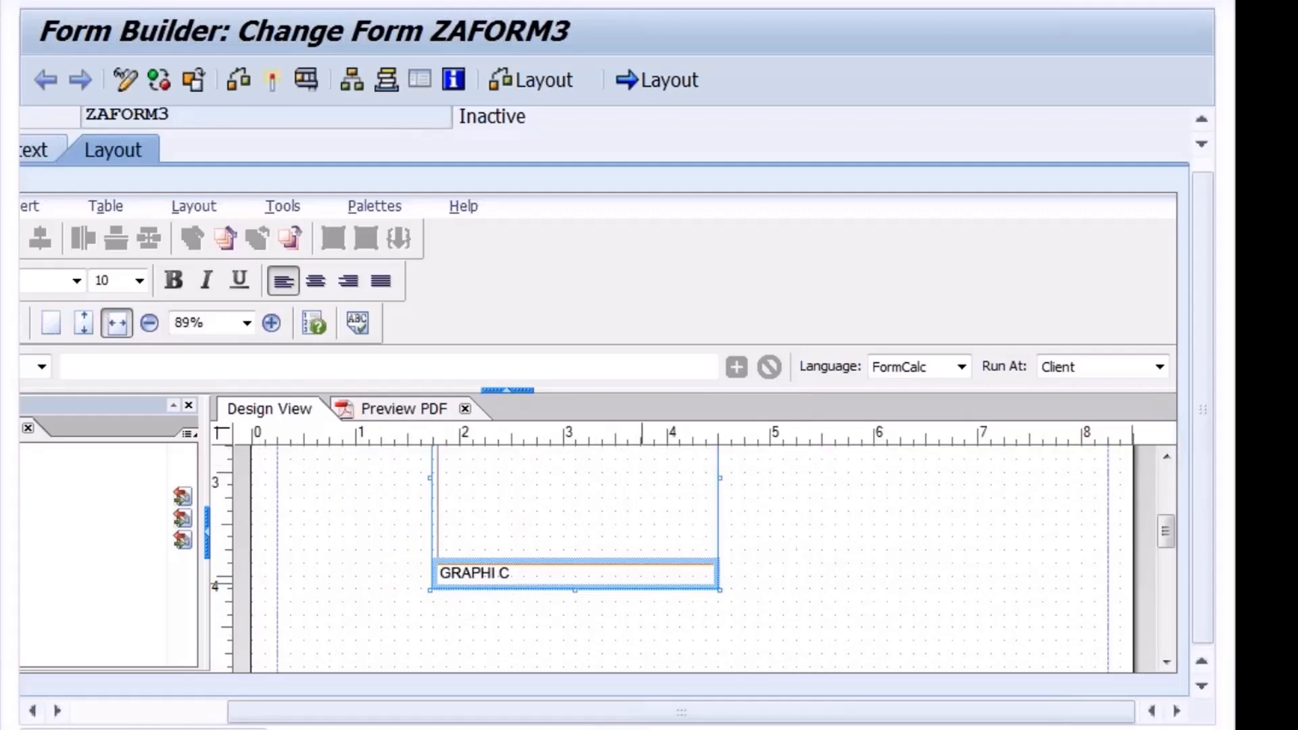
- Delete the GRAPHIC image field, the PersNo field and the Full Name field from the form page
{"action": "right_click", "coordinate": [632, 525]}
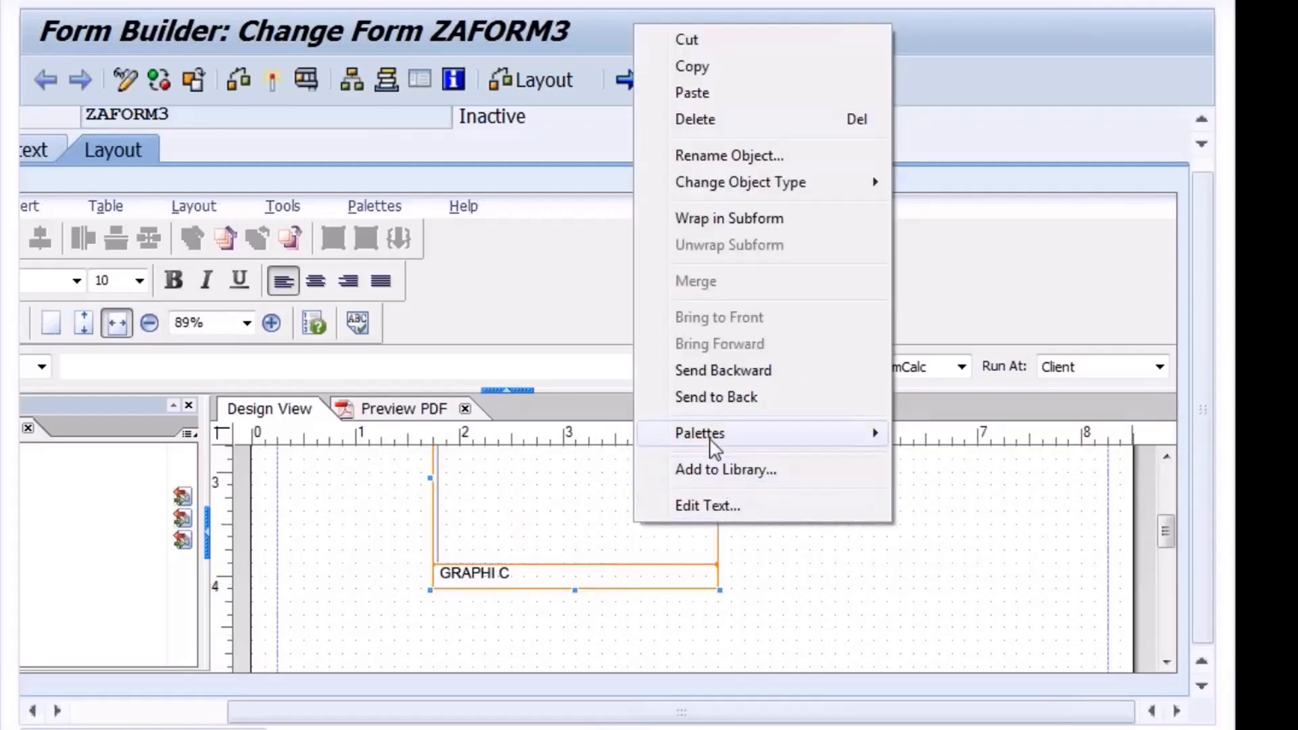
{"action": "left_click", "coordinate": [874, 629]}
{"action": "left_click", "coordinate": [617, 513]}
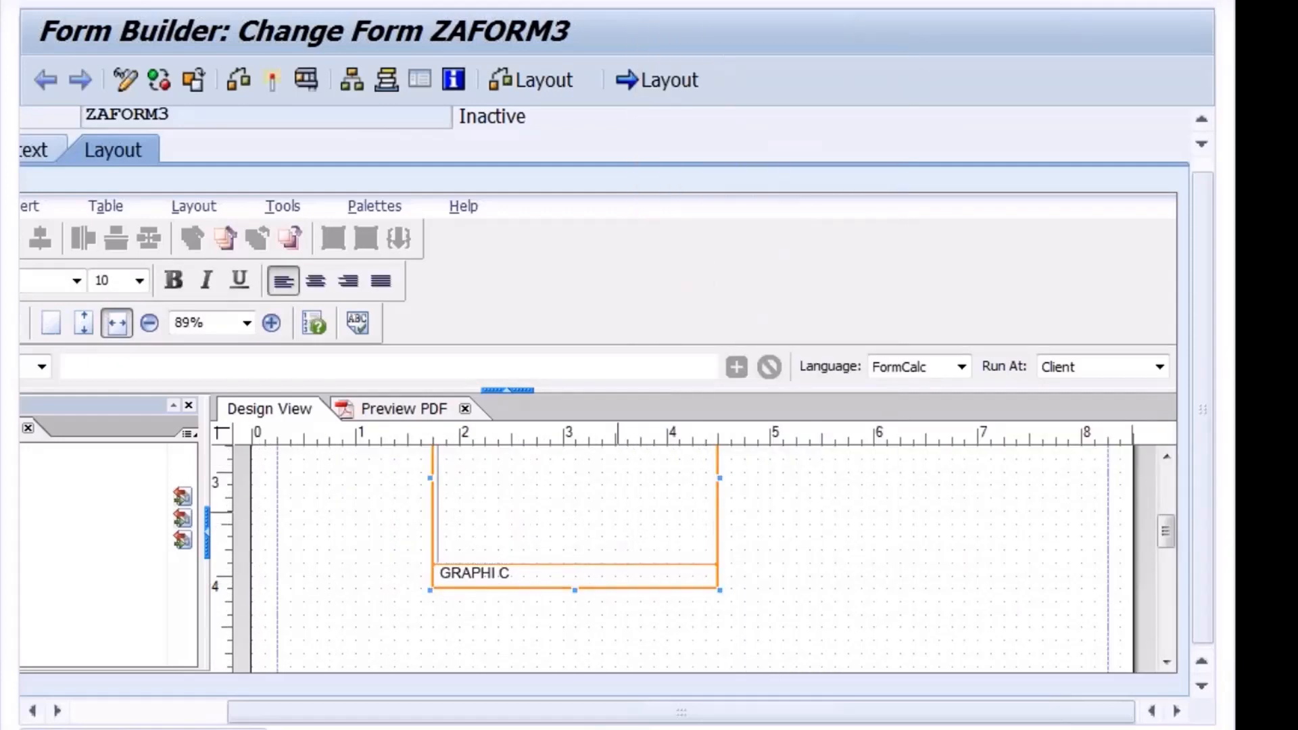
{"action": "key", "text": "Delete"}
{"action": "left_click_drag", "start_coordinate": [1168, 530], "coordinate": [1171, 484]}
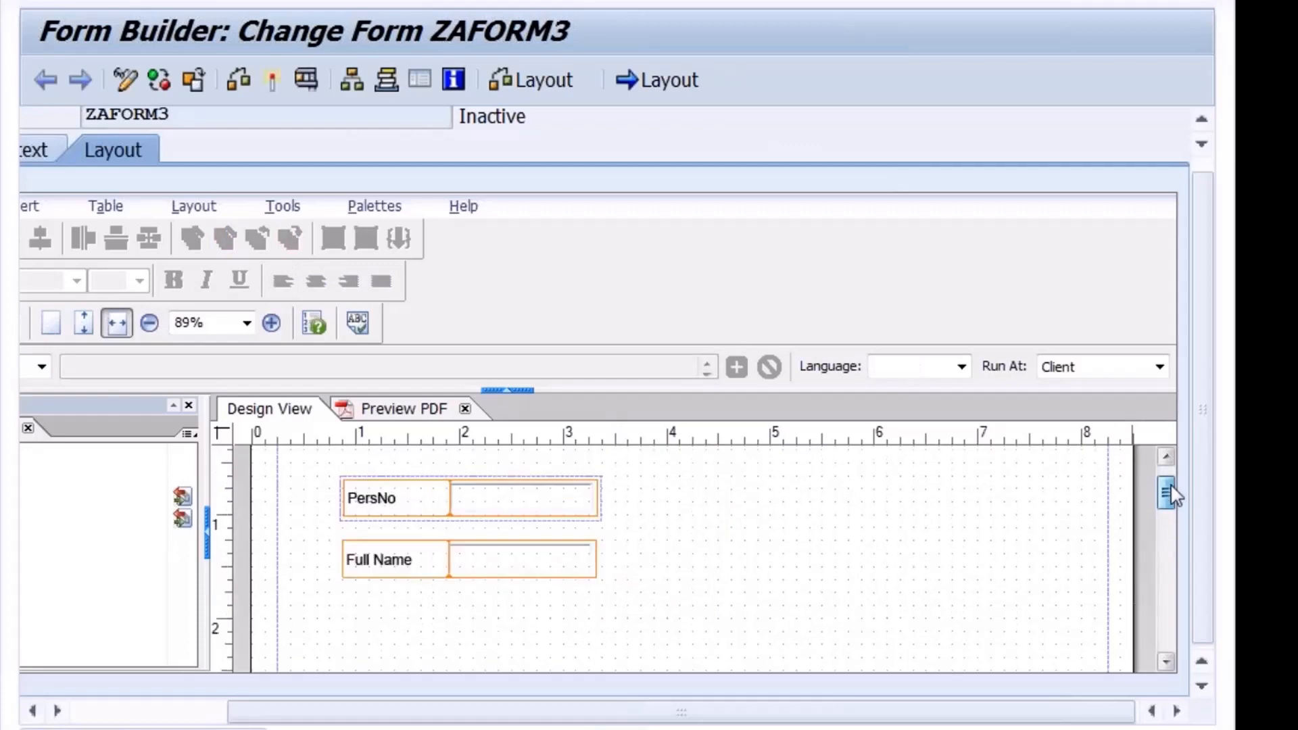
{"action": "left_click", "coordinate": [524, 519]}
{"action": "key", "text": "Delete"}
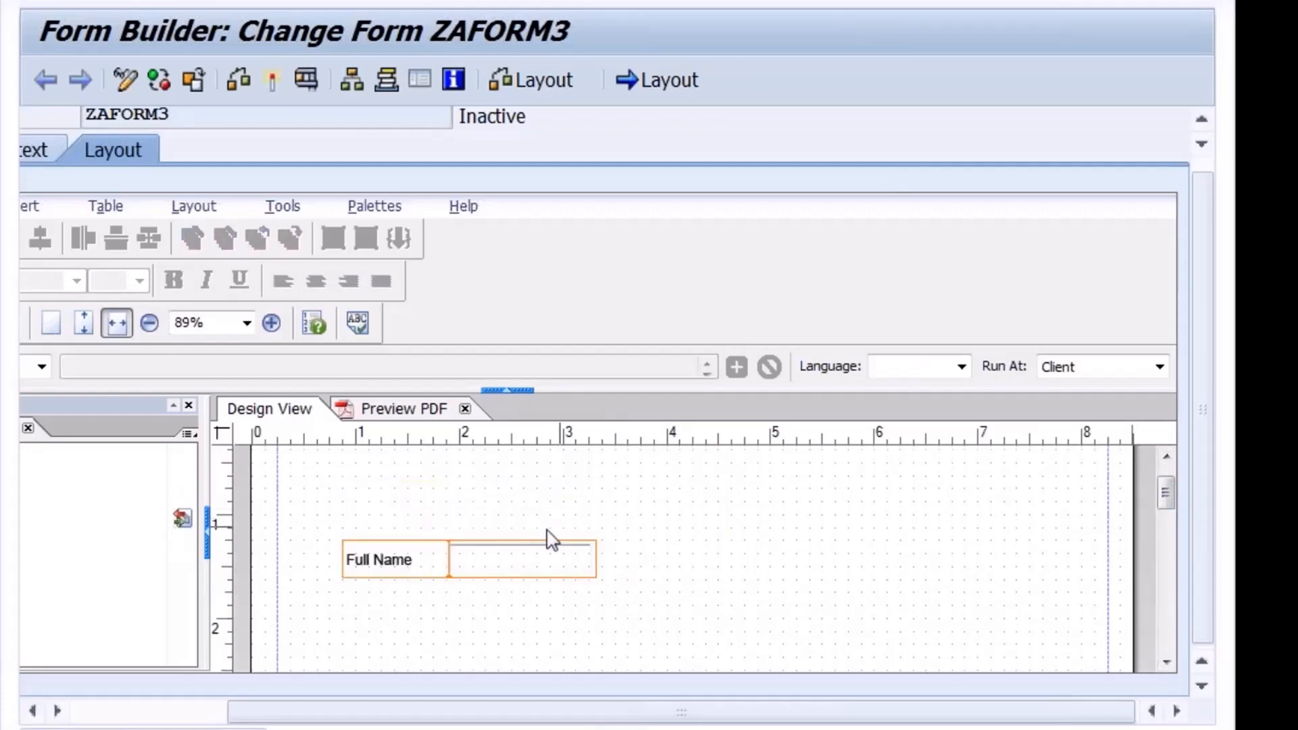
{"action": "left_click", "coordinate": [545, 559]}
{"action": "key", "text": "Delete"}
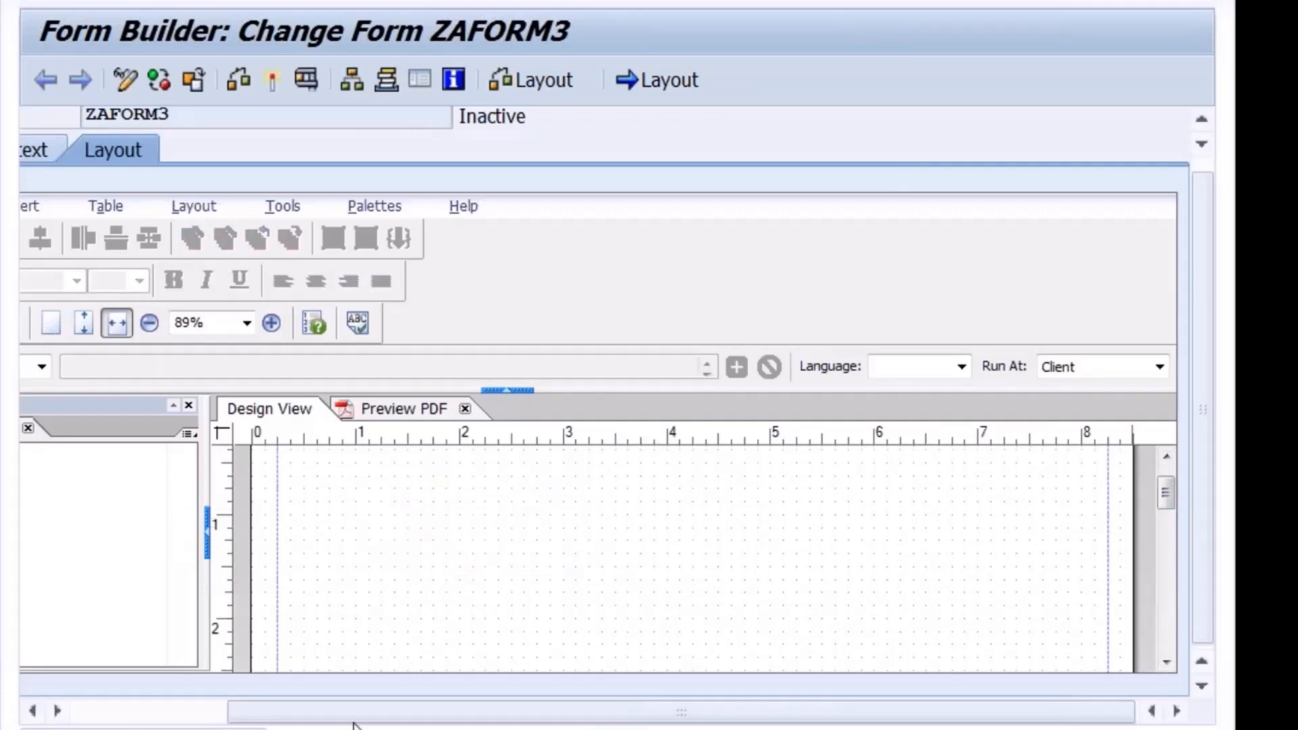
- Insert the I_EMP structure onto the page, then place Full Name below PersNo and GRAPHIC below Full Name
{"action": "left_click_drag", "start_coordinate": [275, 716], "coordinate": [88, 719]}
{"action": "left_click_drag", "start_coordinate": [125, 495], "coordinate": [540, 481]}
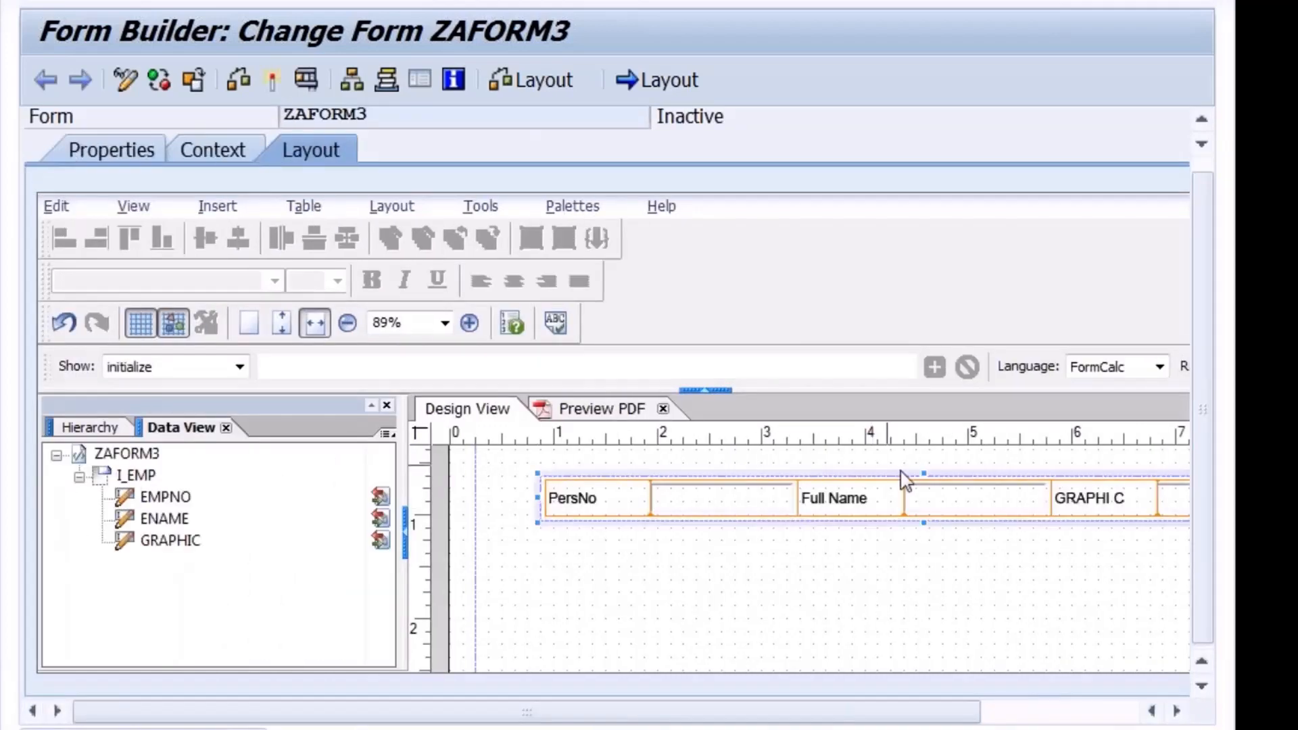
{"action": "left_click_drag", "start_coordinate": [921, 484], "coordinate": [664, 546]}
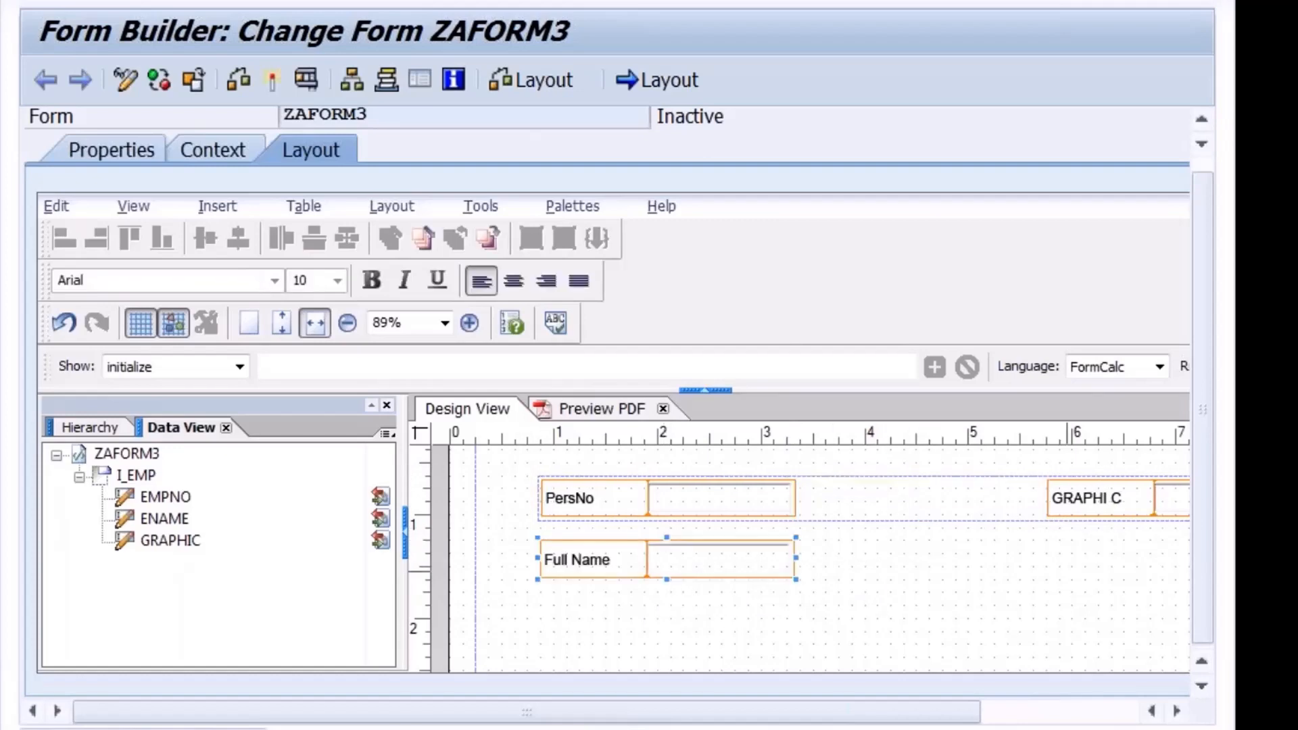
{"action": "left_click", "coordinate": [1163, 501]}
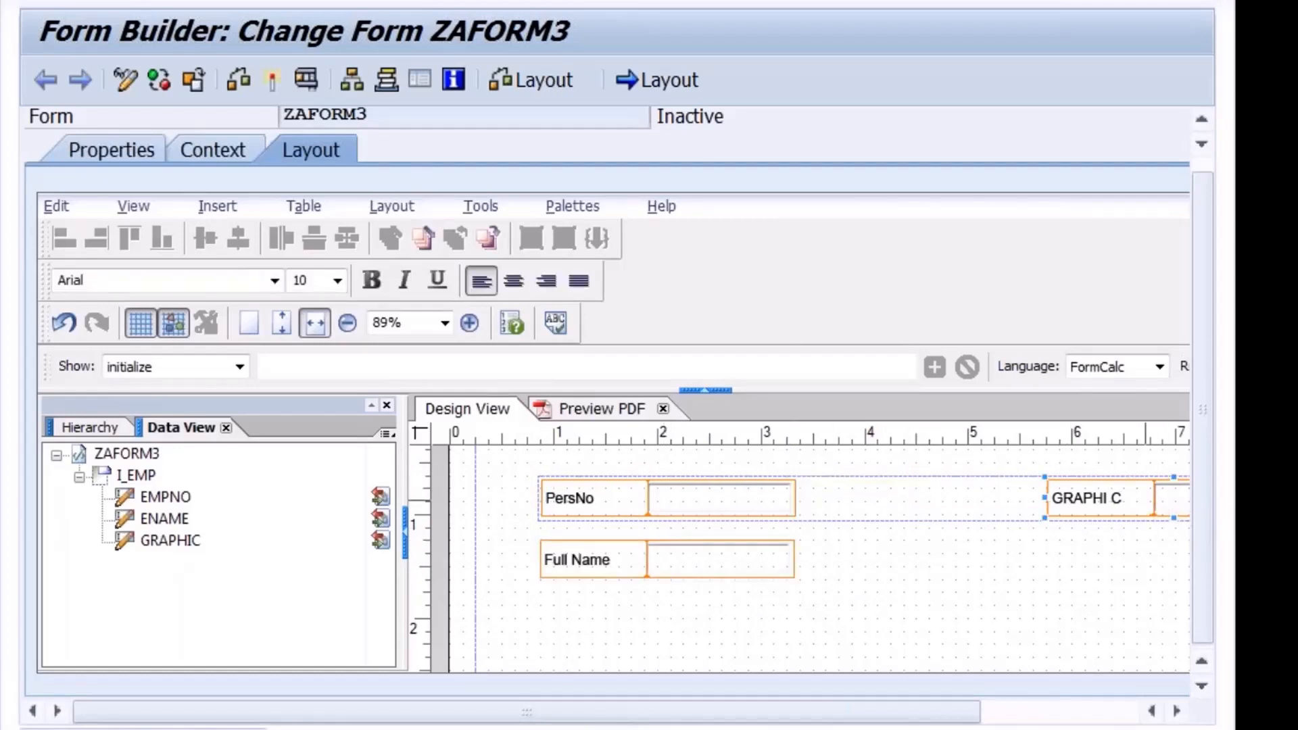
{"action": "left_click_drag", "start_coordinate": [1115, 482], "coordinate": [655, 632]}
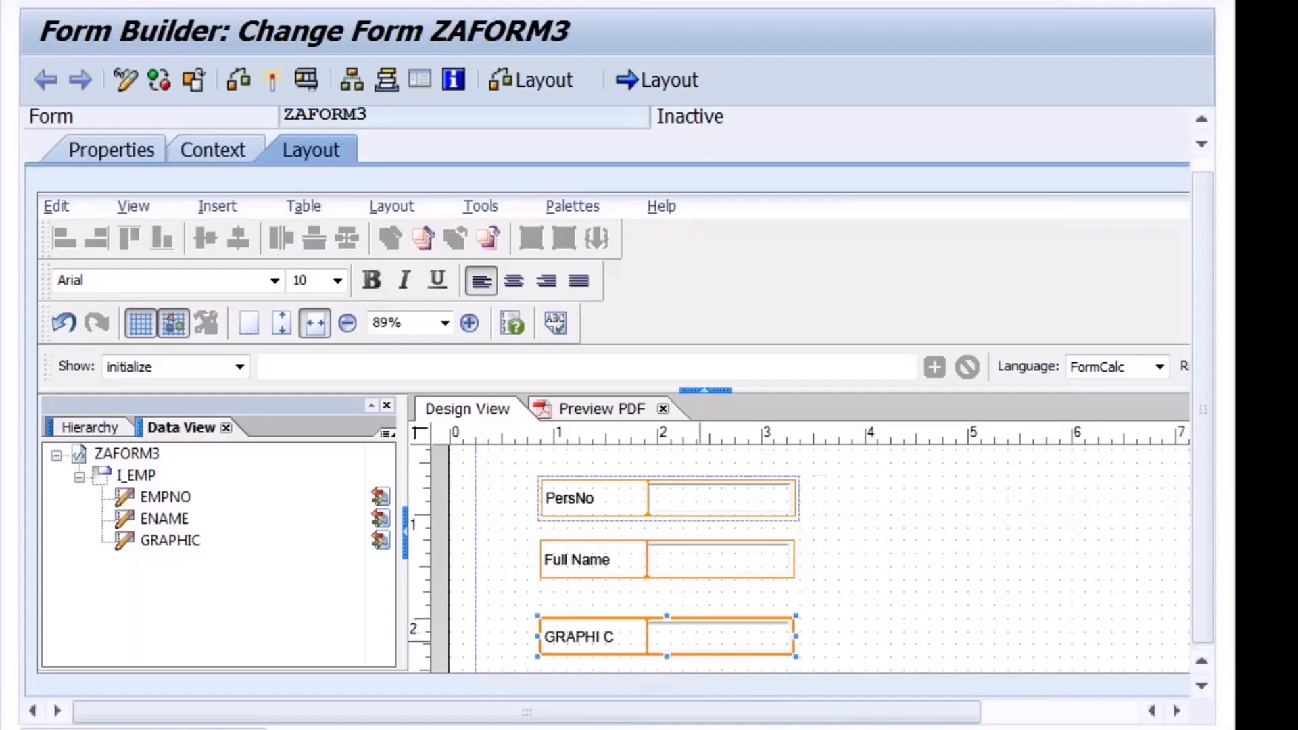
- Show the object properties of the GRAPHIC field, then deselect it and hide the properties
{"action": "right_click", "coordinate": [726, 629]}
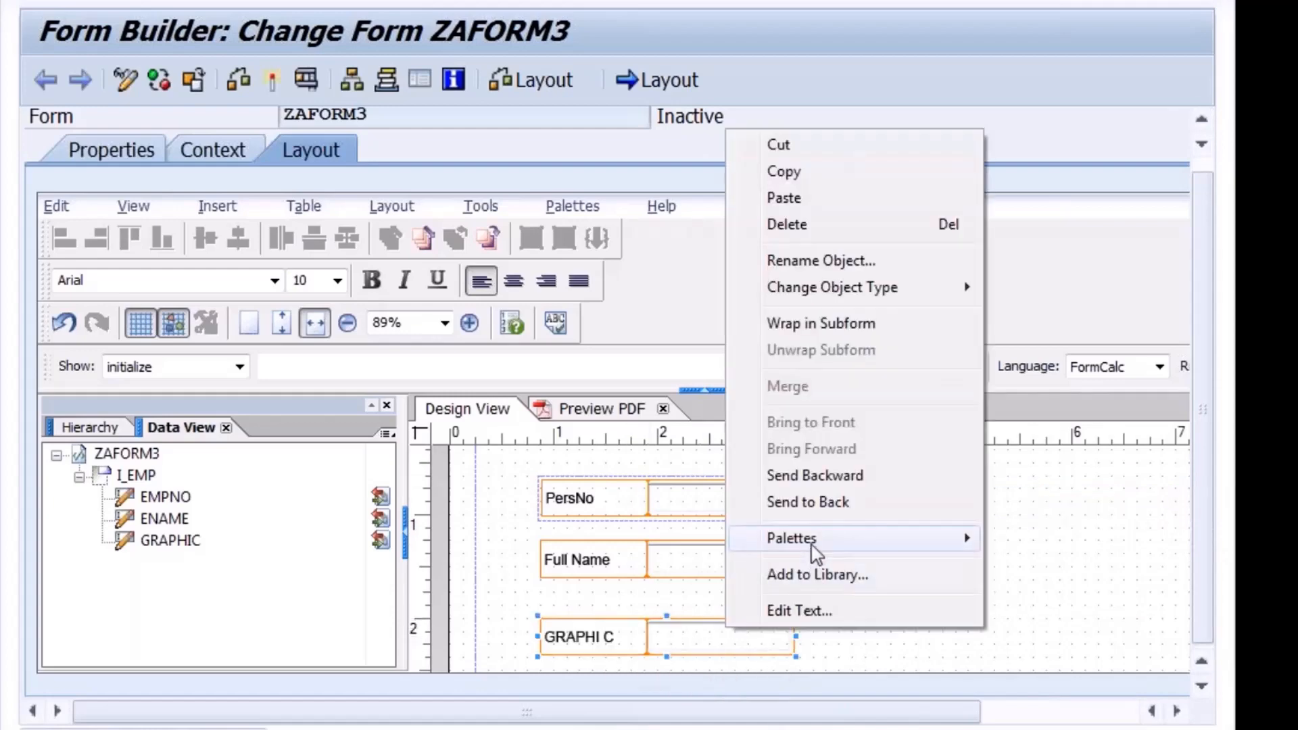
{"action": "mouse_move", "coordinate": [818, 541]}
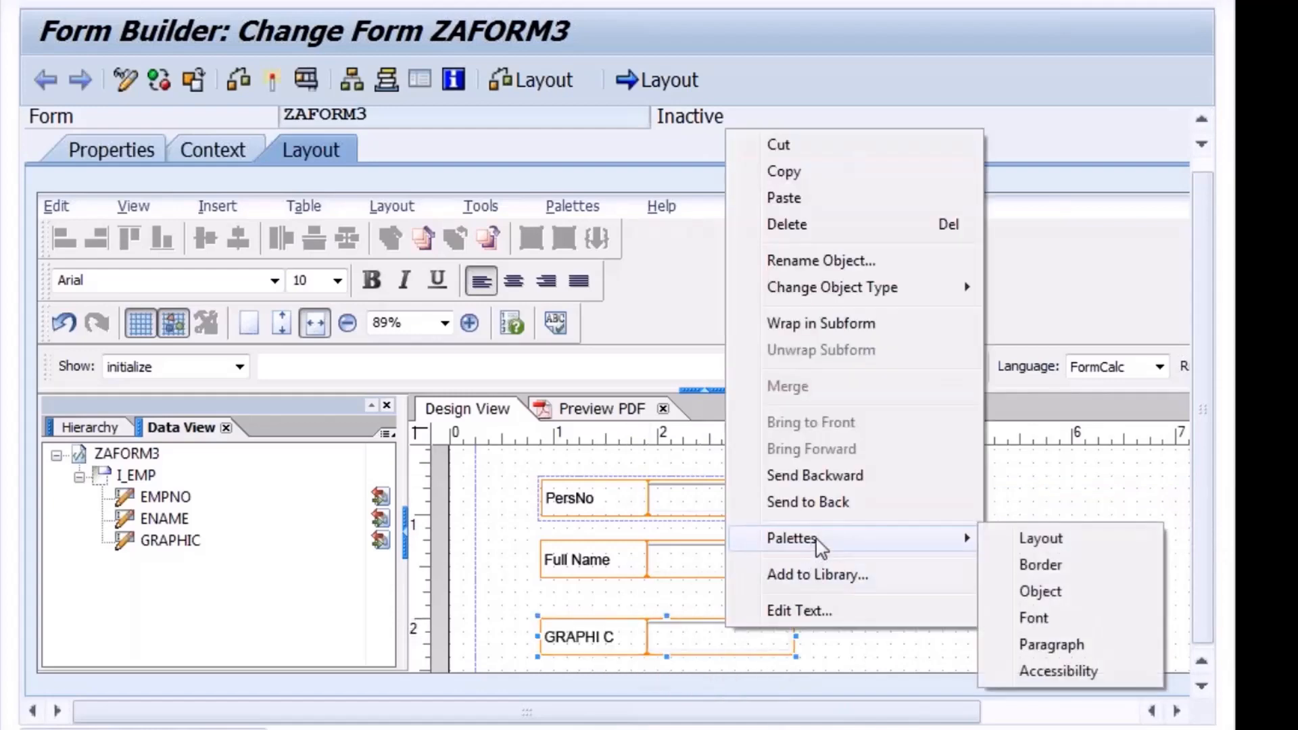
{"action": "left_click", "coordinate": [1041, 592]}
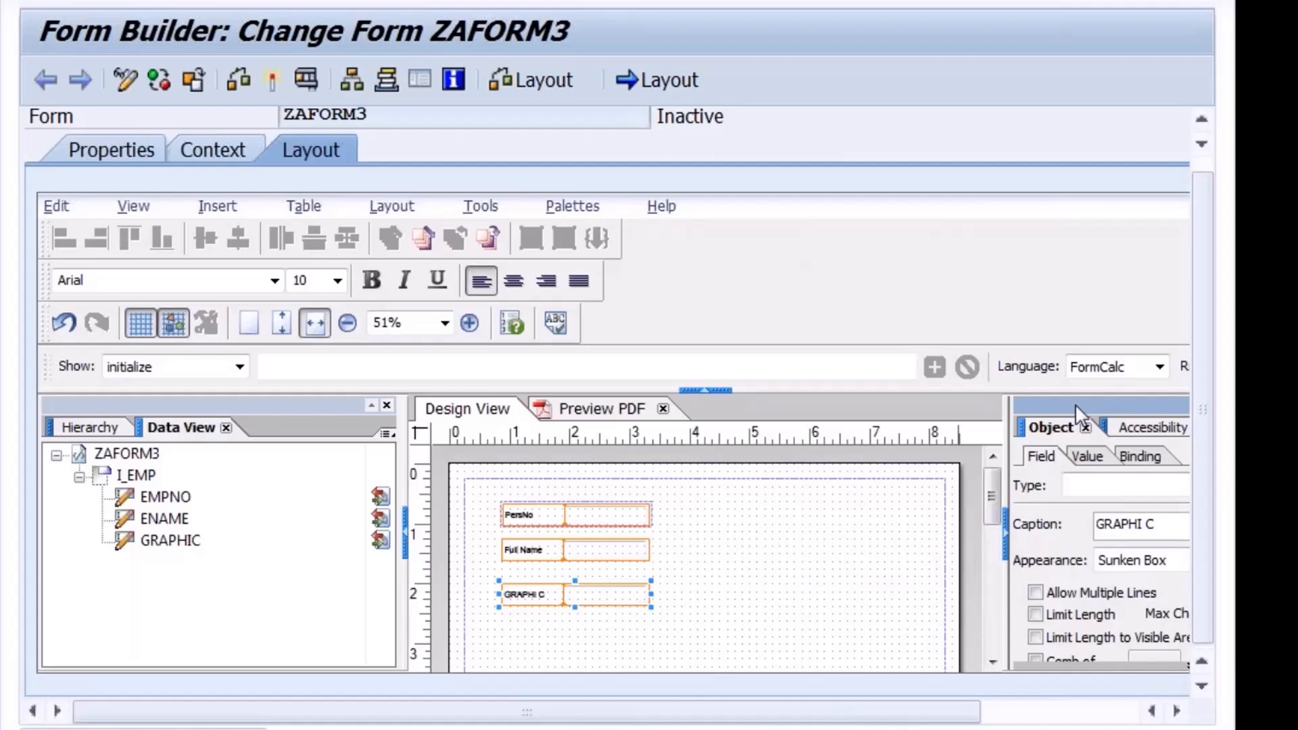
{"action": "left_click", "coordinate": [890, 571]}
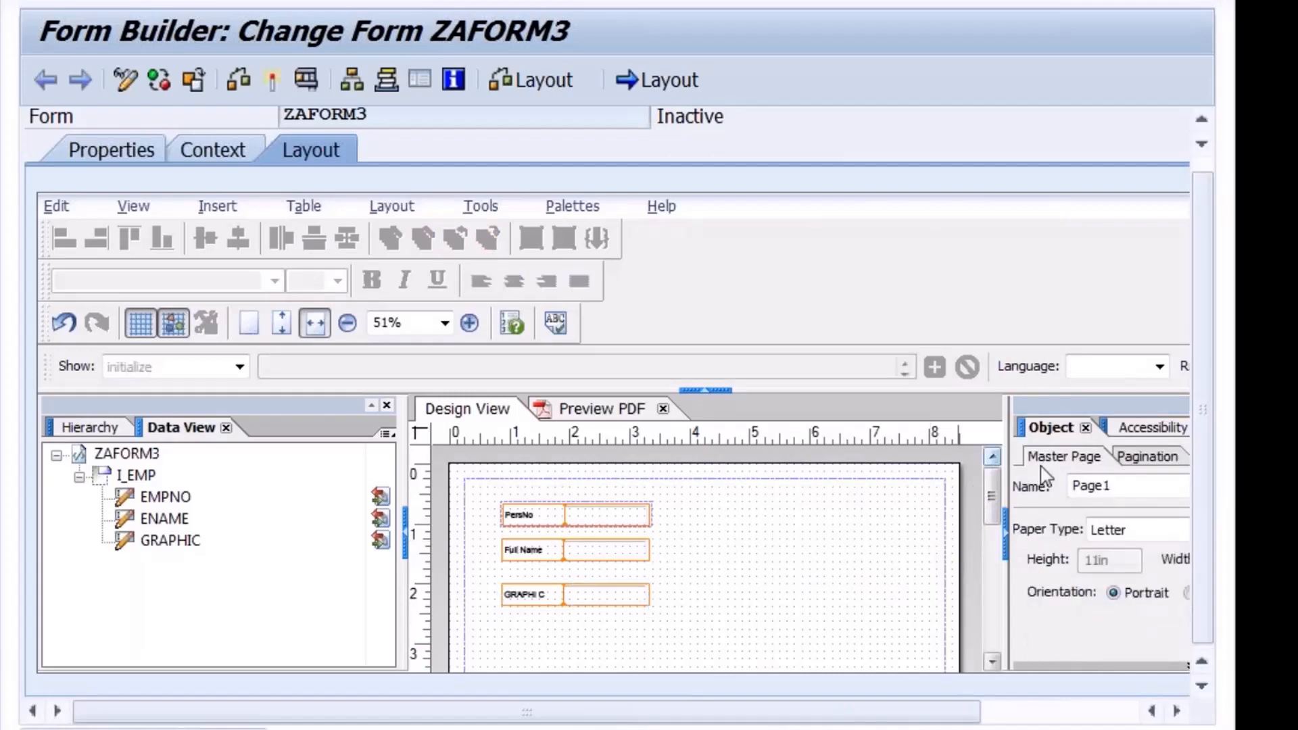
{"action": "left_click", "coordinate": [1085, 427]}
{"action": "left_click", "coordinate": [1123, 429]}
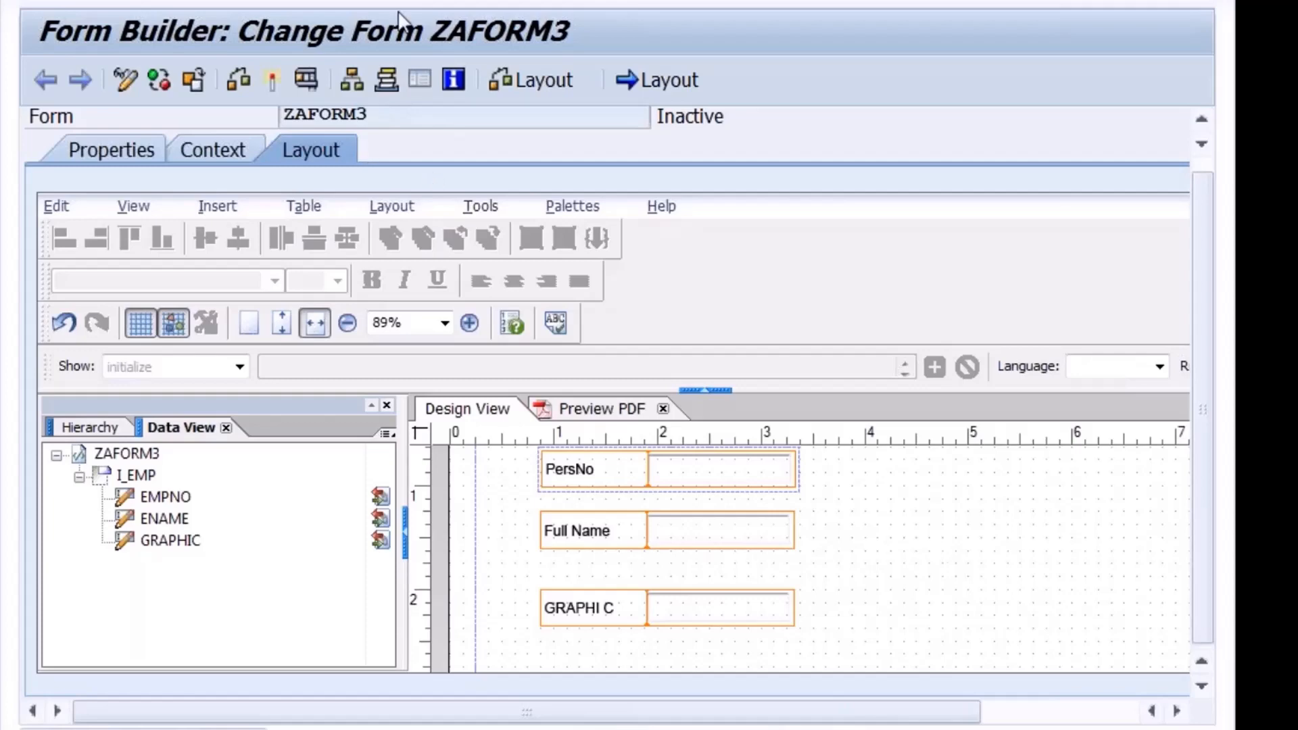
- Run the form-level command on ZAFORM3 and allow retrieval of the APPDATA environment variable in the security prompts
{"action": "left_click", "coordinate": [293, 0]}
{"action": "mouse_move", "coordinate": [220, 0]}
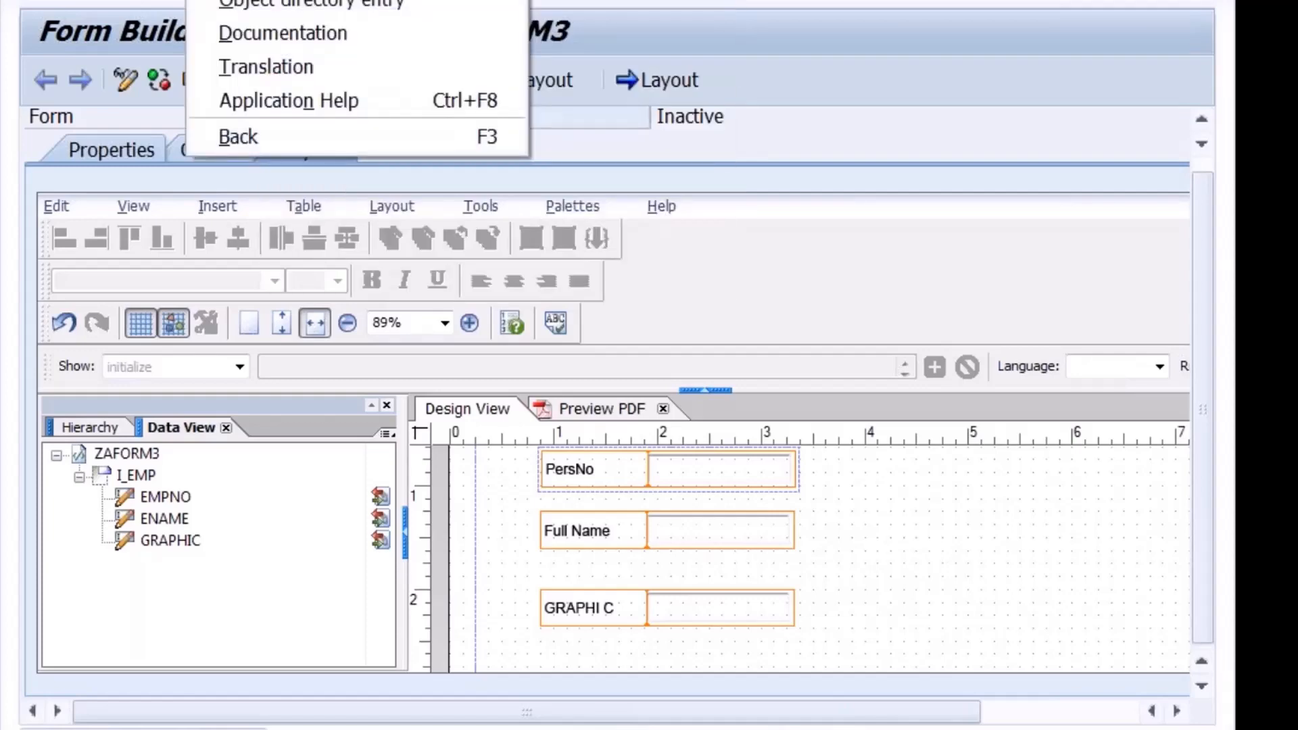
{"action": "left_click", "coordinate": [284, 0]}
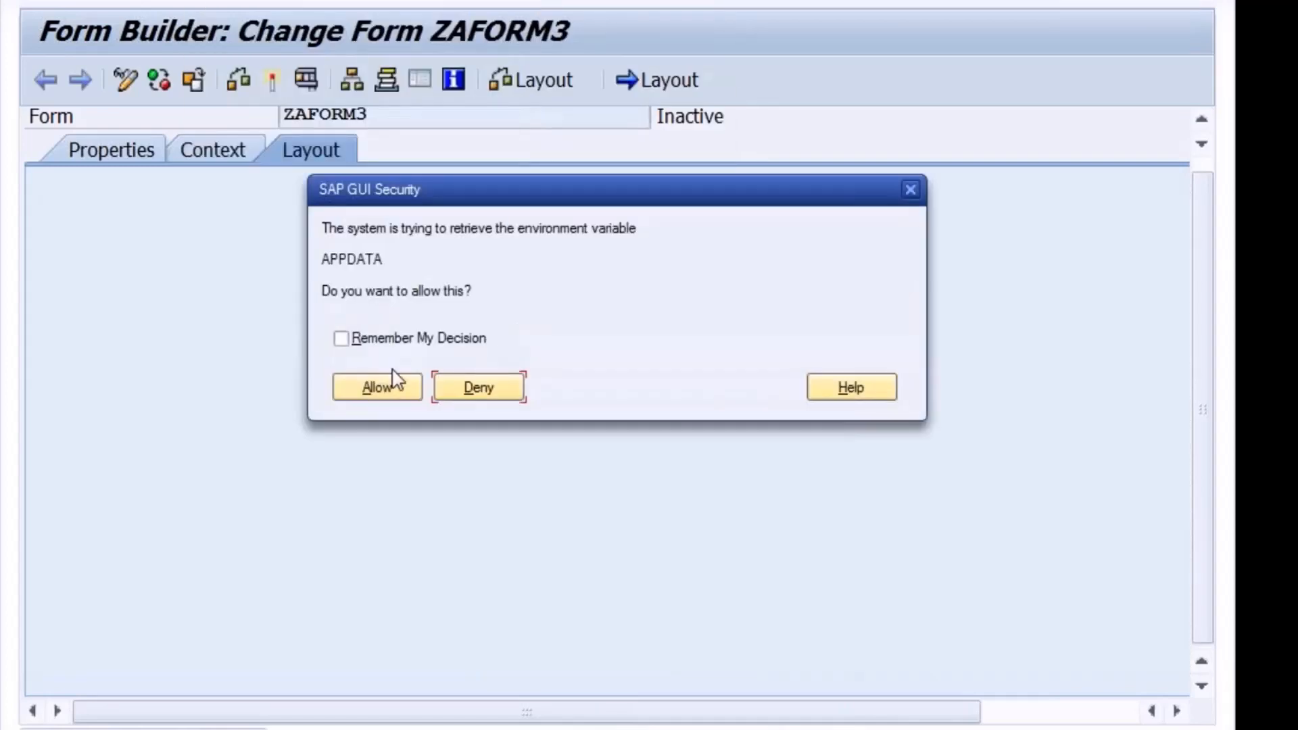
{"action": "left_click", "coordinate": [382, 391]}
{"action": "left_click", "coordinate": [380, 391]}
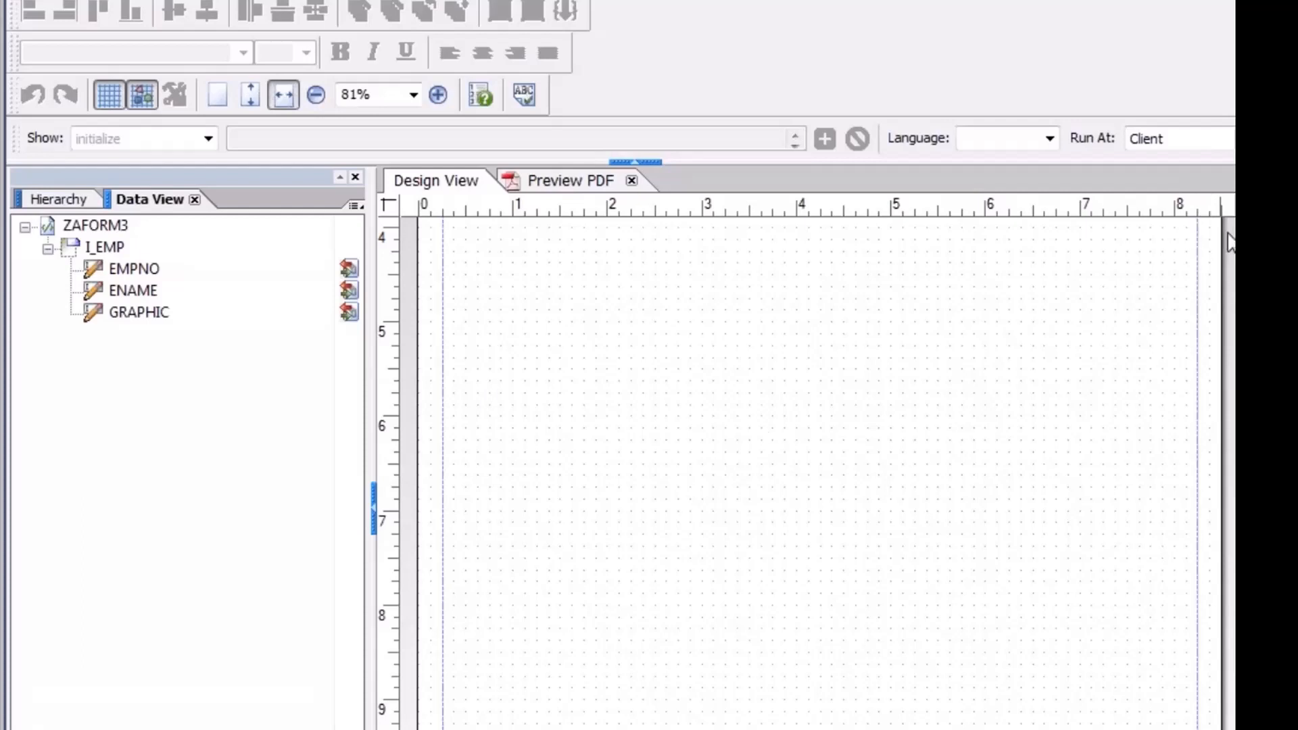
- Check the PDF preview of the form and return to the fields in the design view
{"action": "left_click", "coordinate": [537, 181]}
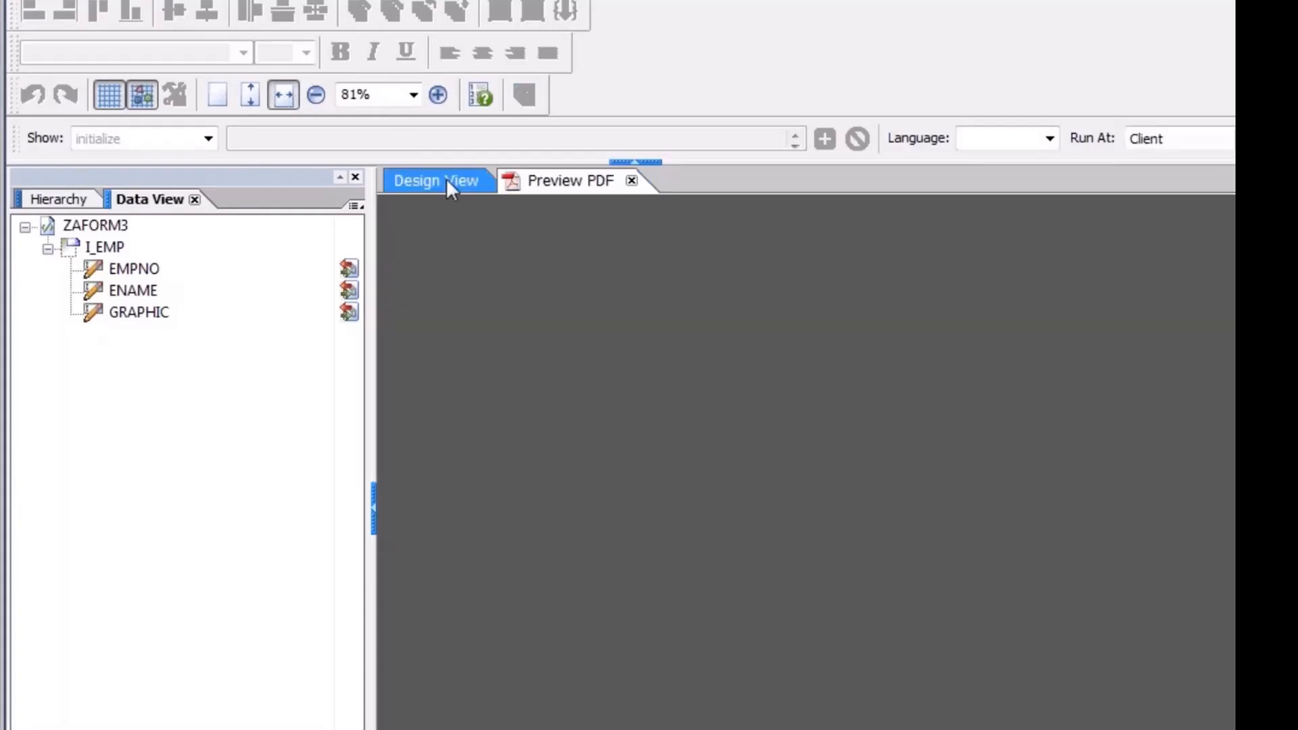
{"action": "left_click", "coordinate": [447, 180]}
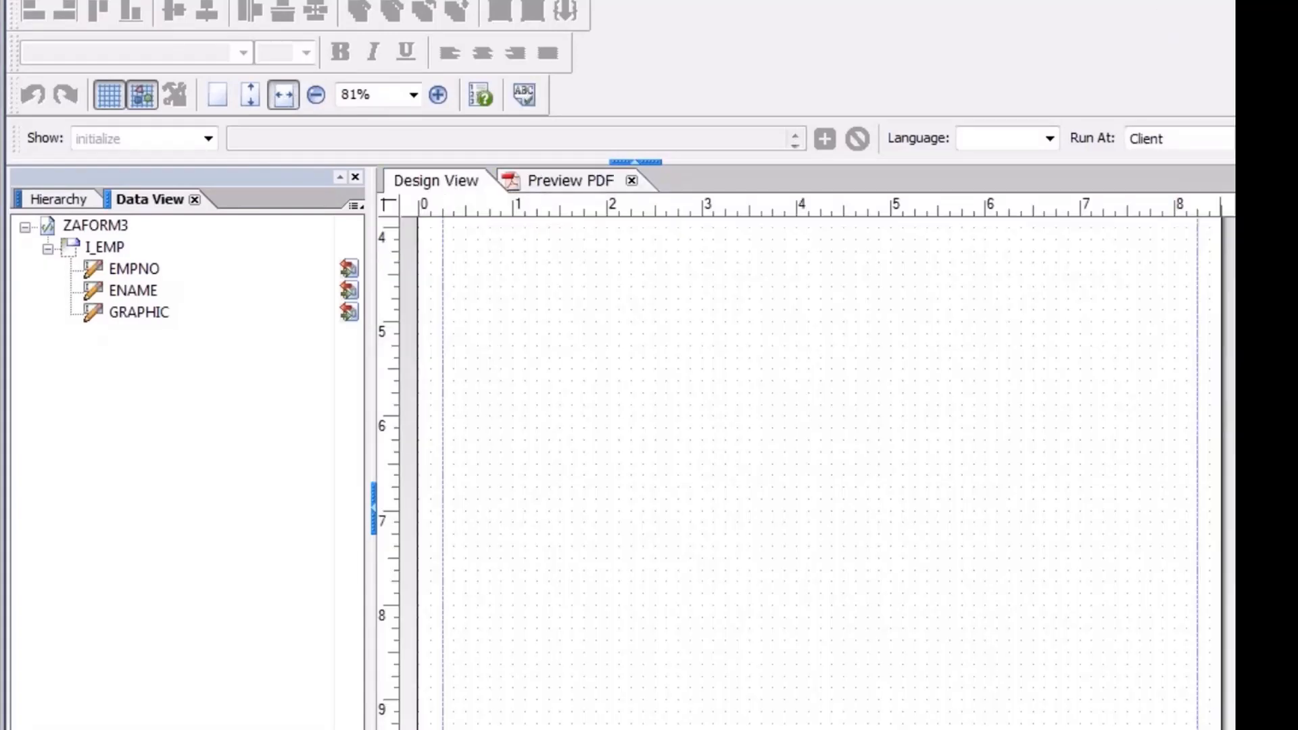
{"action": "left_click", "coordinate": [1183, 2]}
{"action": "left_click_drag", "start_coordinate": [1233, 446], "coordinate": [1233, 219]}
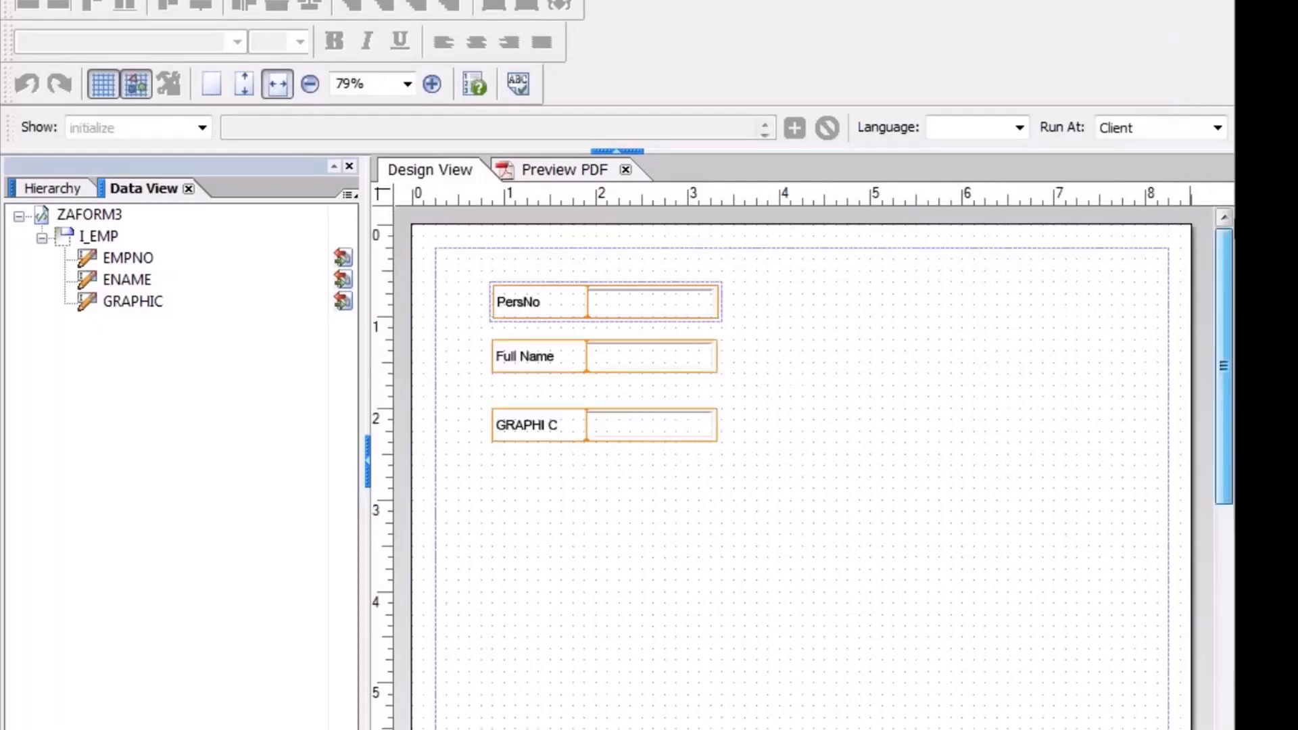
- Change the GRAPHIC field's type to Image Field and enable embedding of image data
{"action": "left_click", "coordinate": [611, 424]}
{"action": "right_click", "coordinate": [611, 415]}
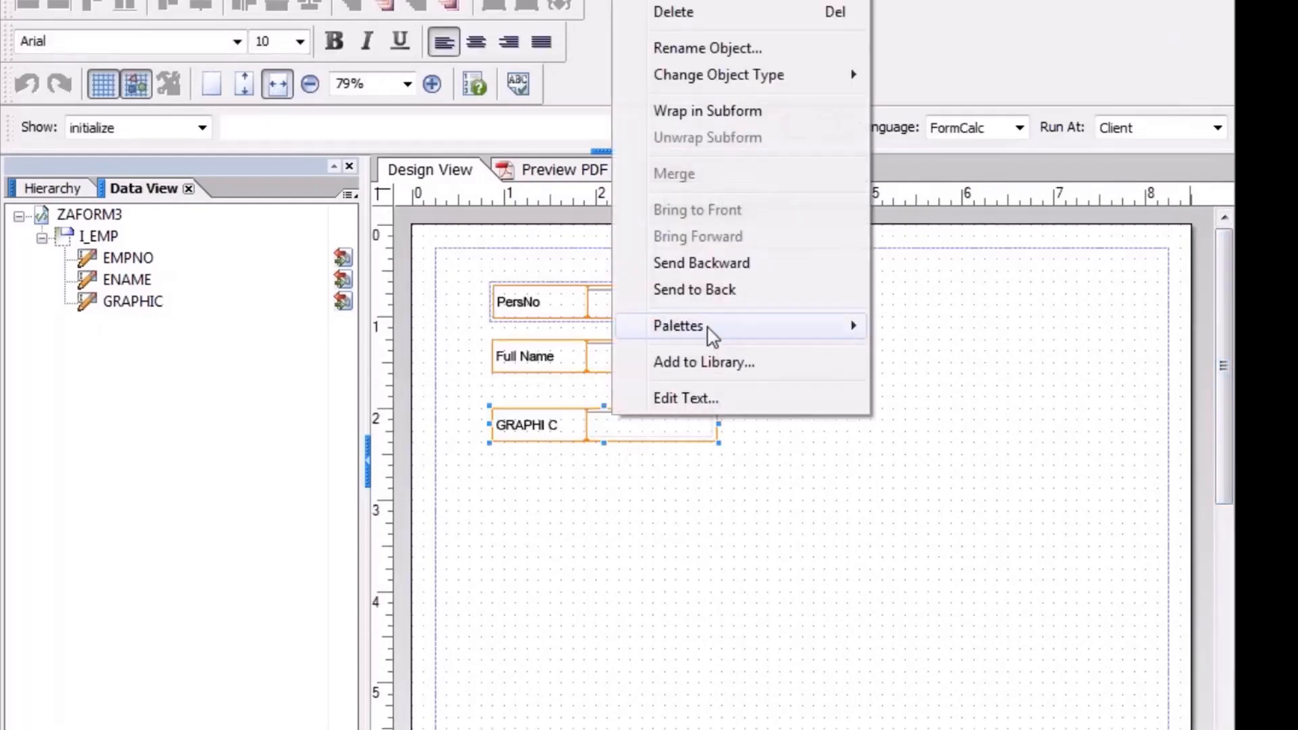
{"action": "mouse_move", "coordinate": [713, 336]}
{"action": "left_click", "coordinate": [922, 379]}
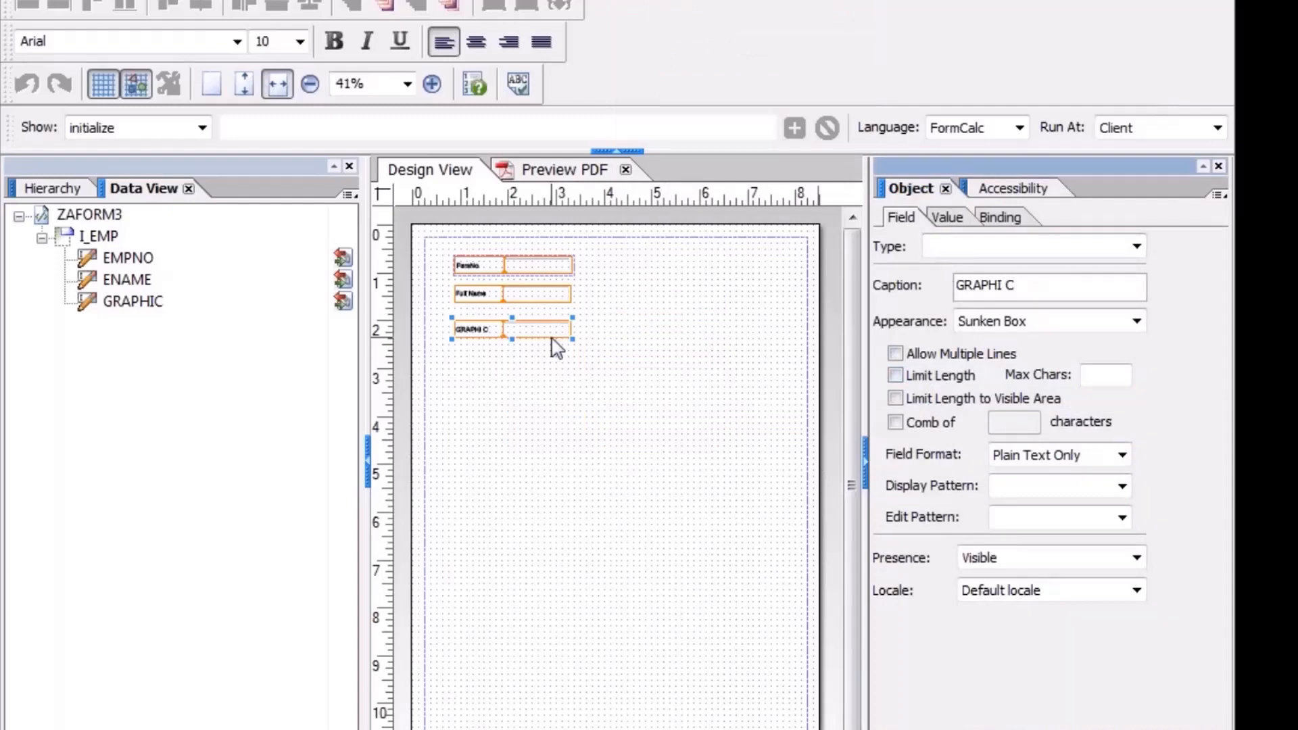
{"action": "left_click", "coordinate": [1137, 246]}
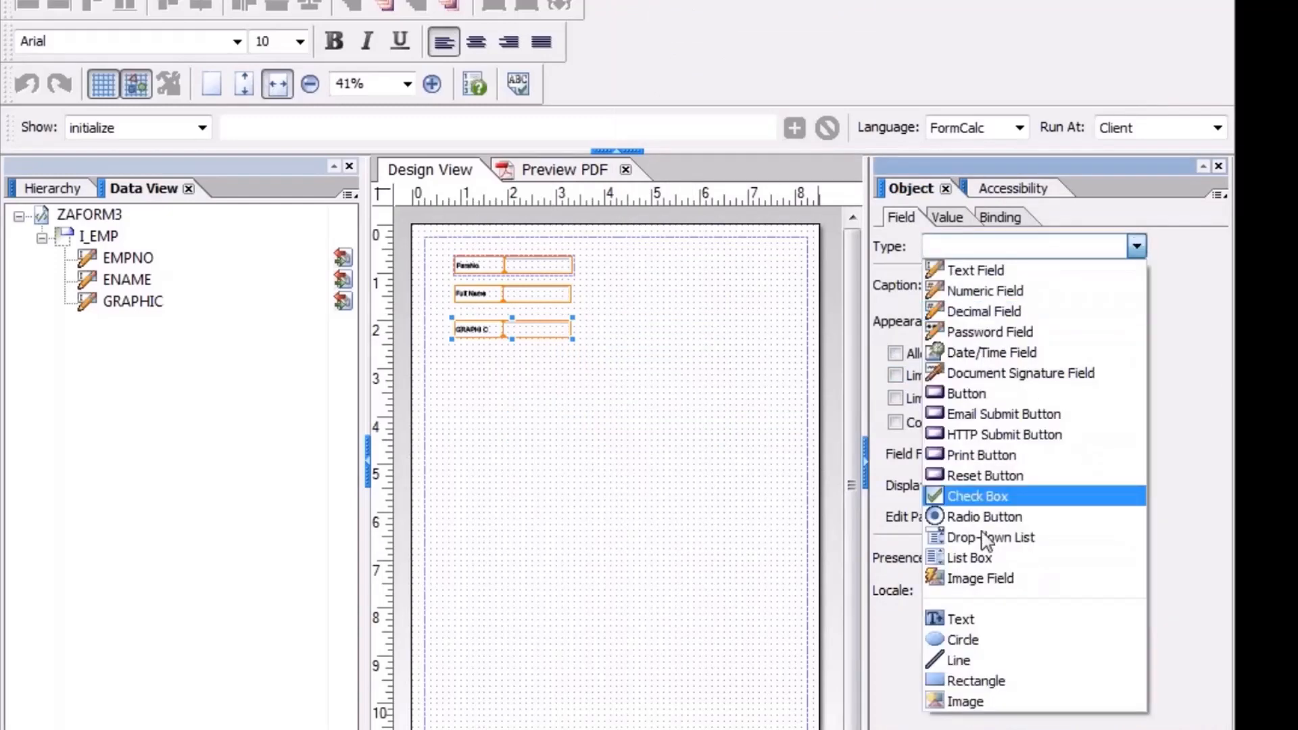
{"action": "left_click", "coordinate": [981, 578]}
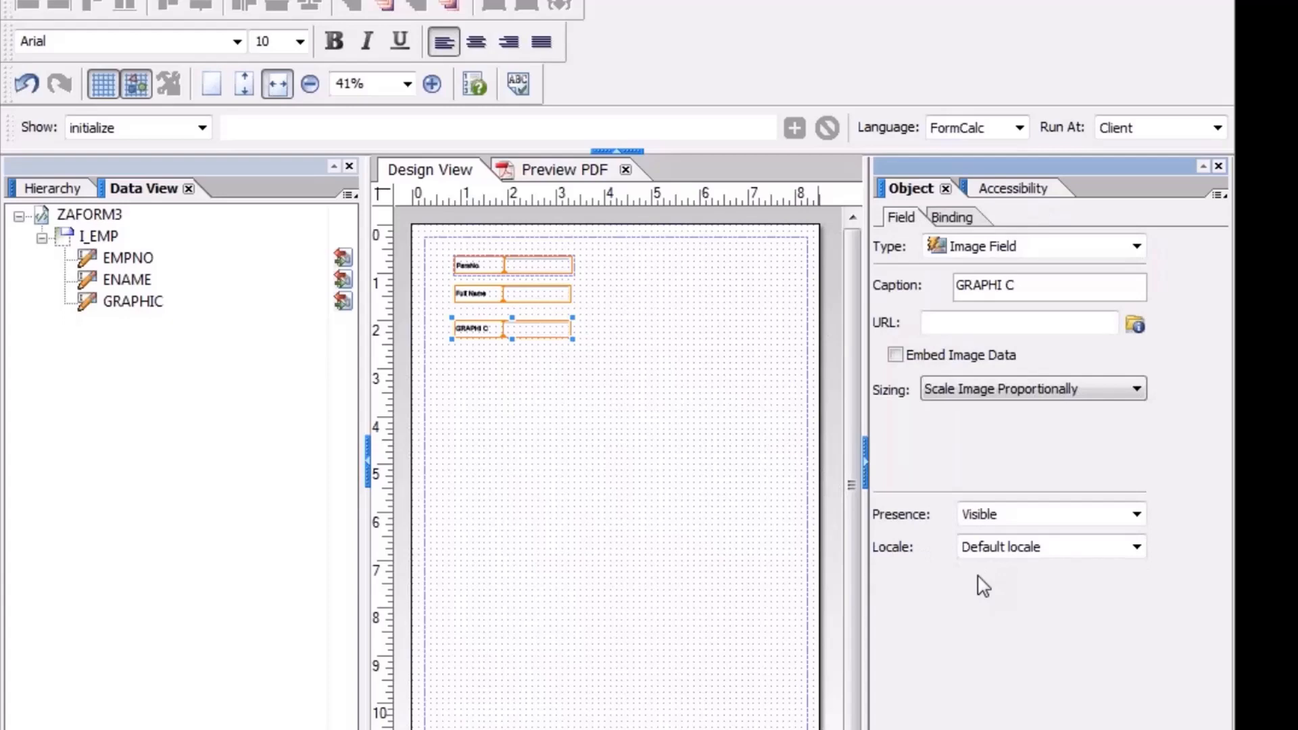
{"action": "left_click", "coordinate": [897, 357]}
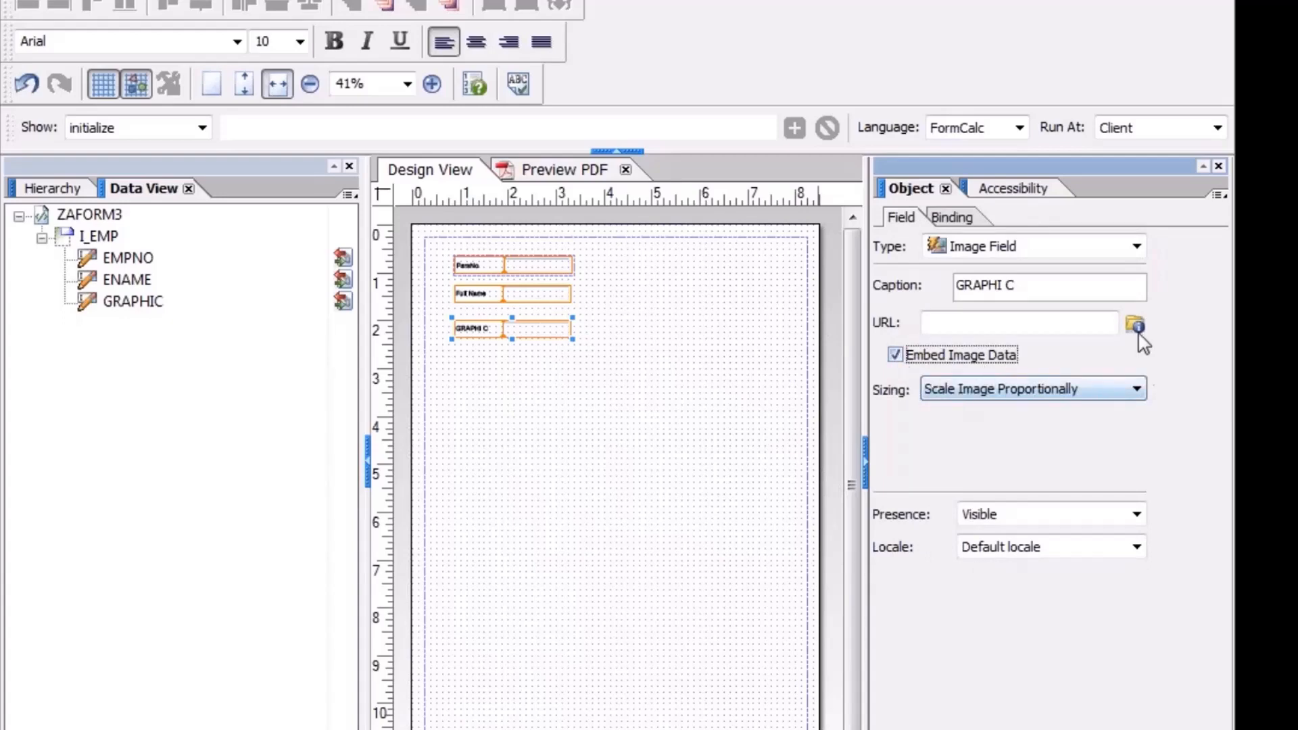
- Examine the GRAPHIC image field's binding and field settings, and hide its object properties
{"action": "left_click", "coordinate": [953, 220]}
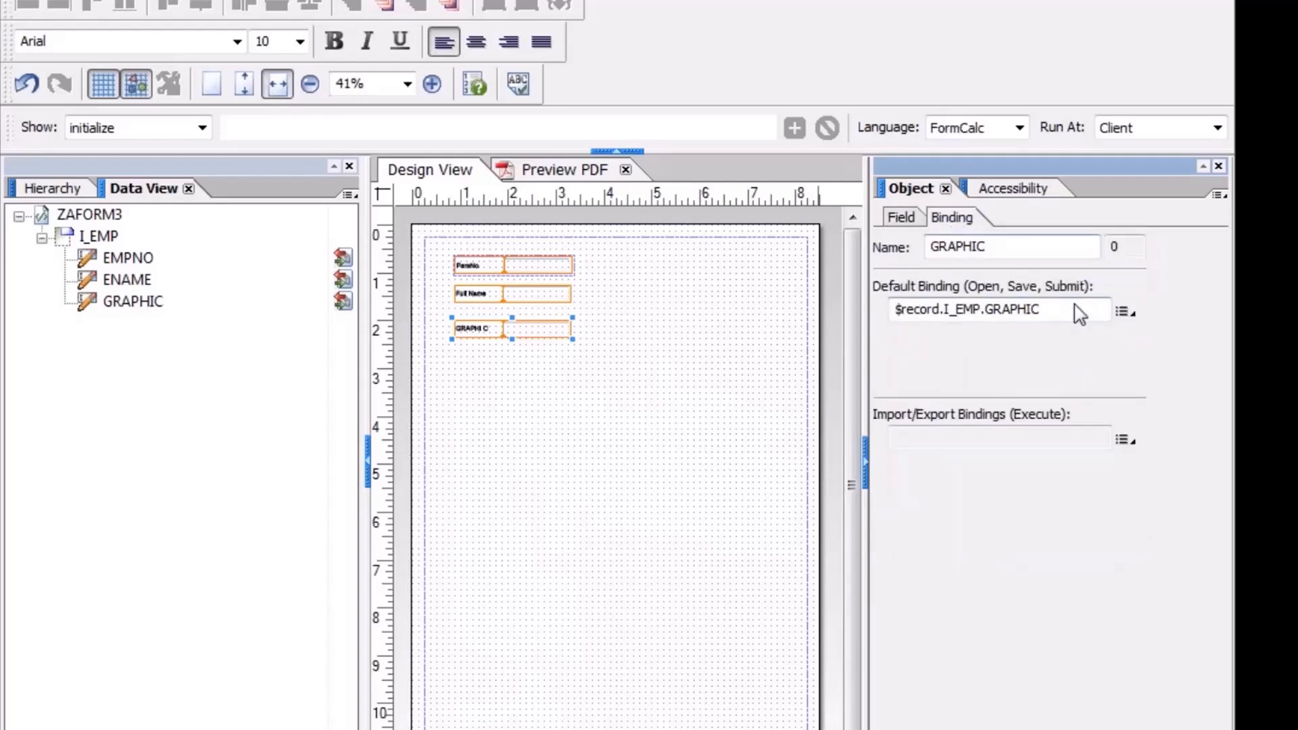
{"action": "left_click", "coordinate": [912, 225]}
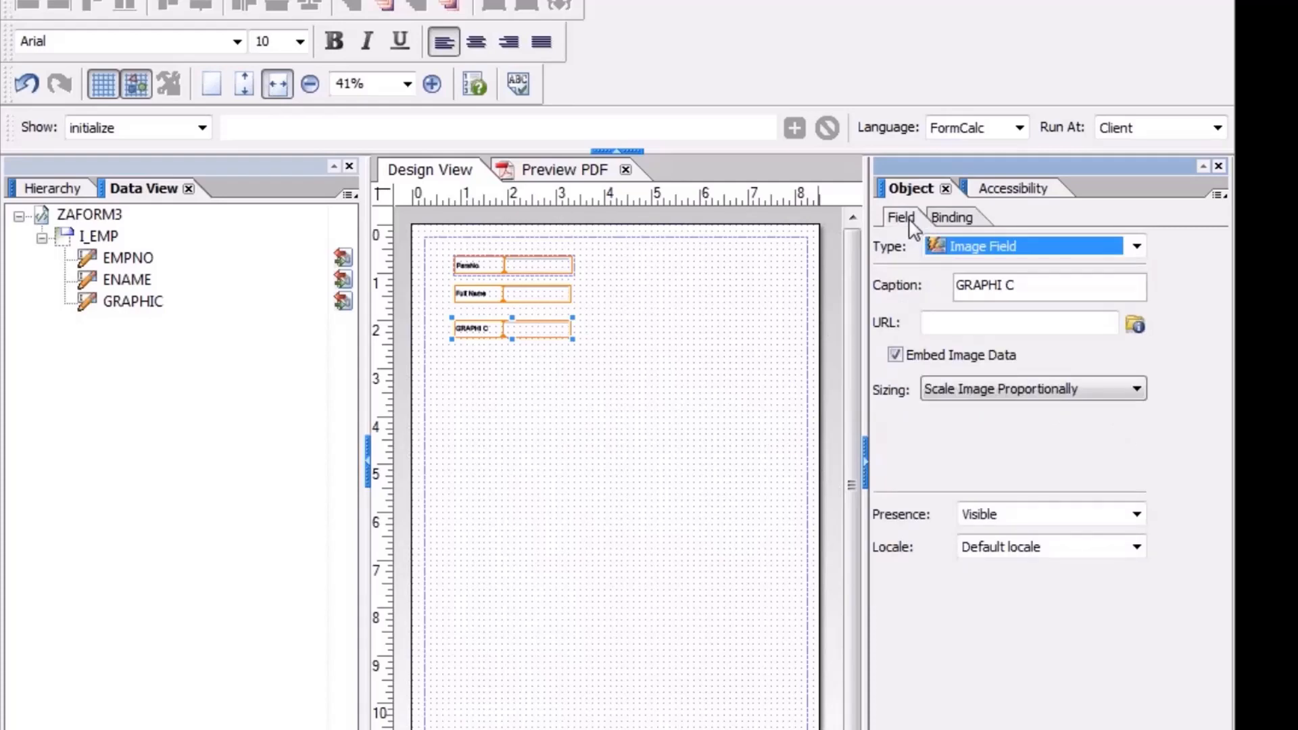
{"action": "left_click", "coordinate": [953, 220]}
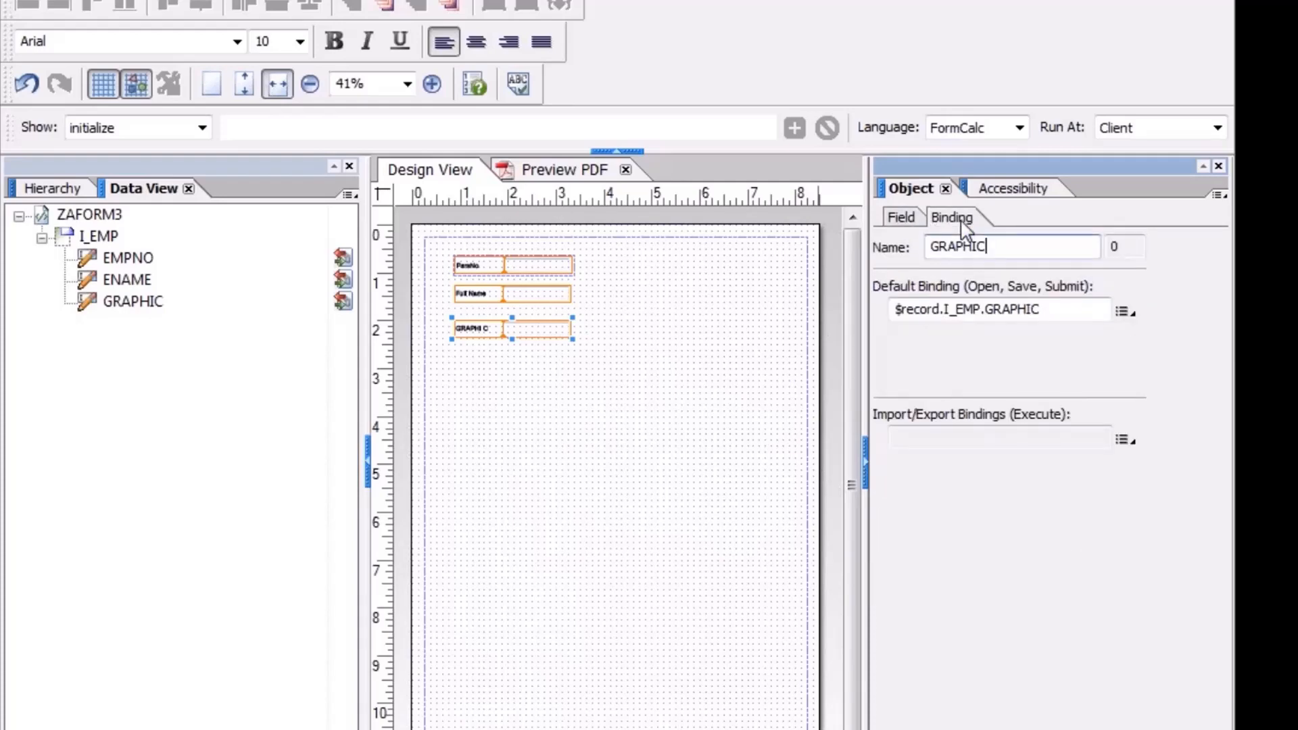
{"action": "left_click", "coordinate": [1221, 166]}
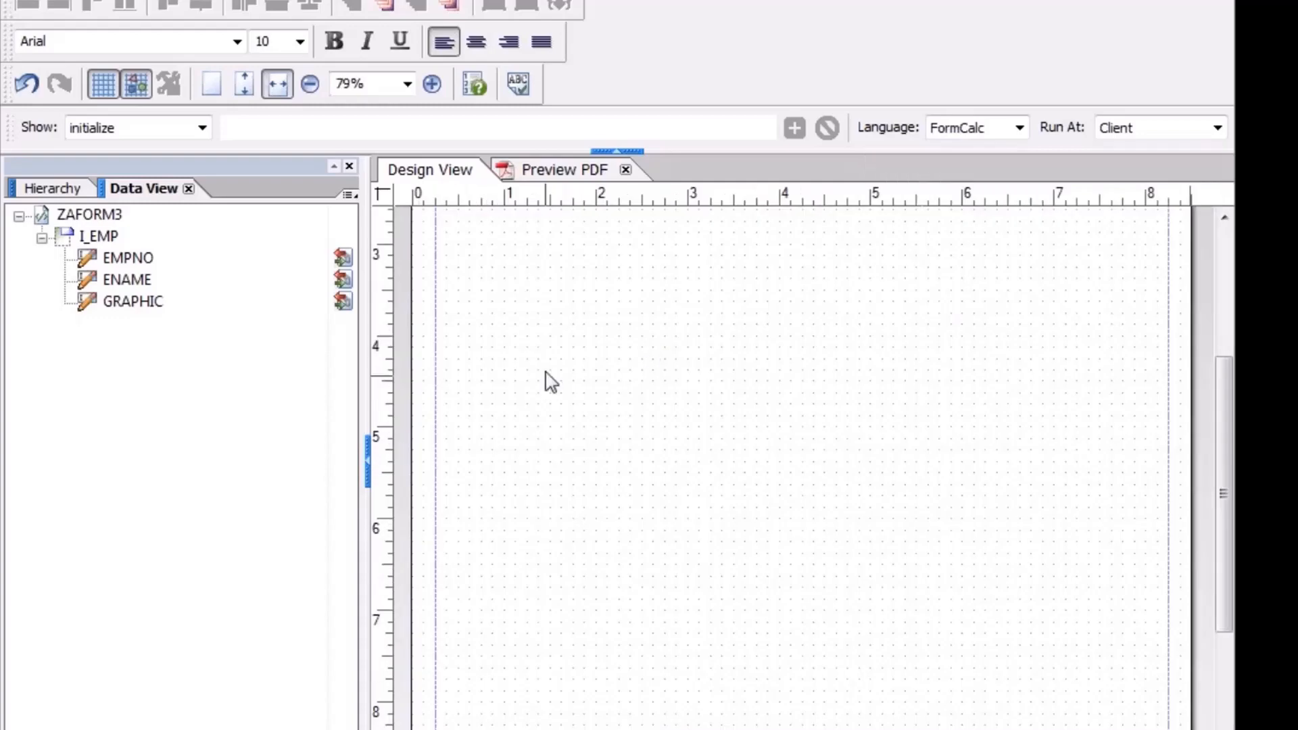
- Enlarge the GRAPHIC image field to about 3.9 in wide and 2.4 in high
{"action": "scroll", "coordinate": [906, 334], "scroll_direction": "up", "scroll_amount": 3}
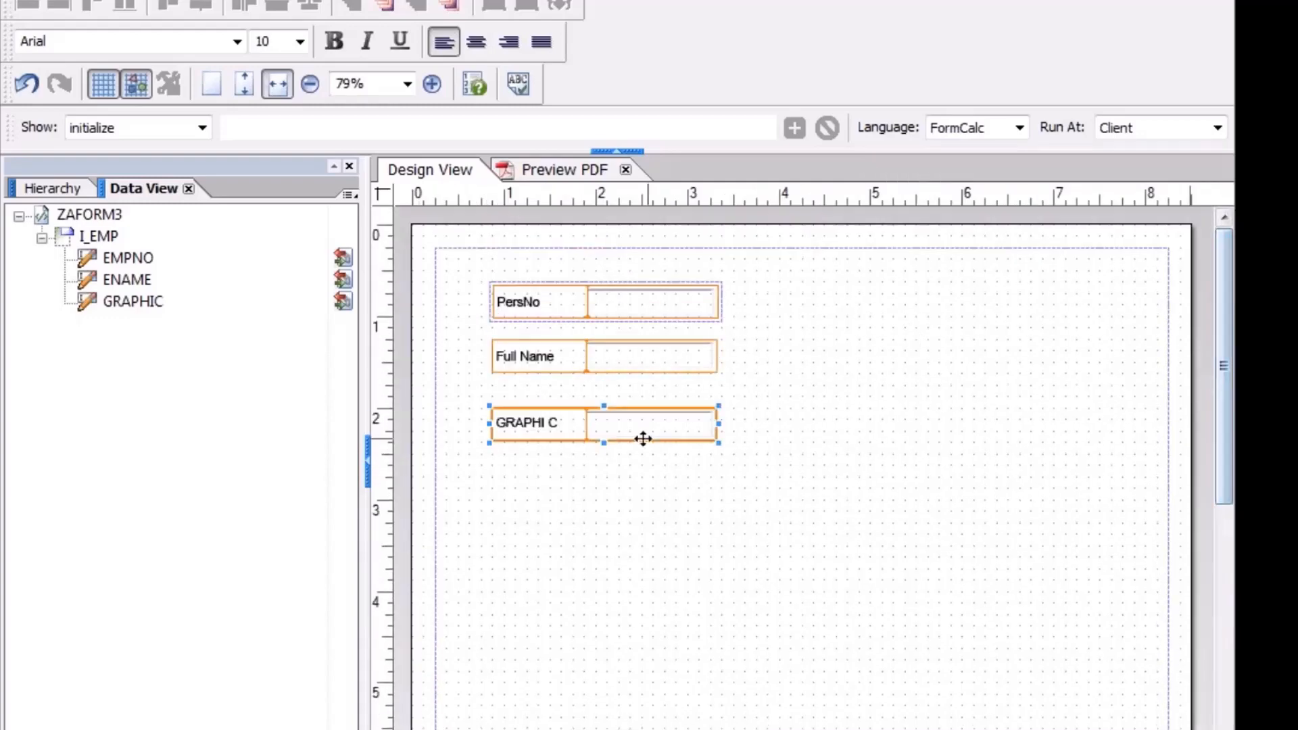
{"action": "left_click_drag", "start_coordinate": [603, 442], "coordinate": [598, 626]}
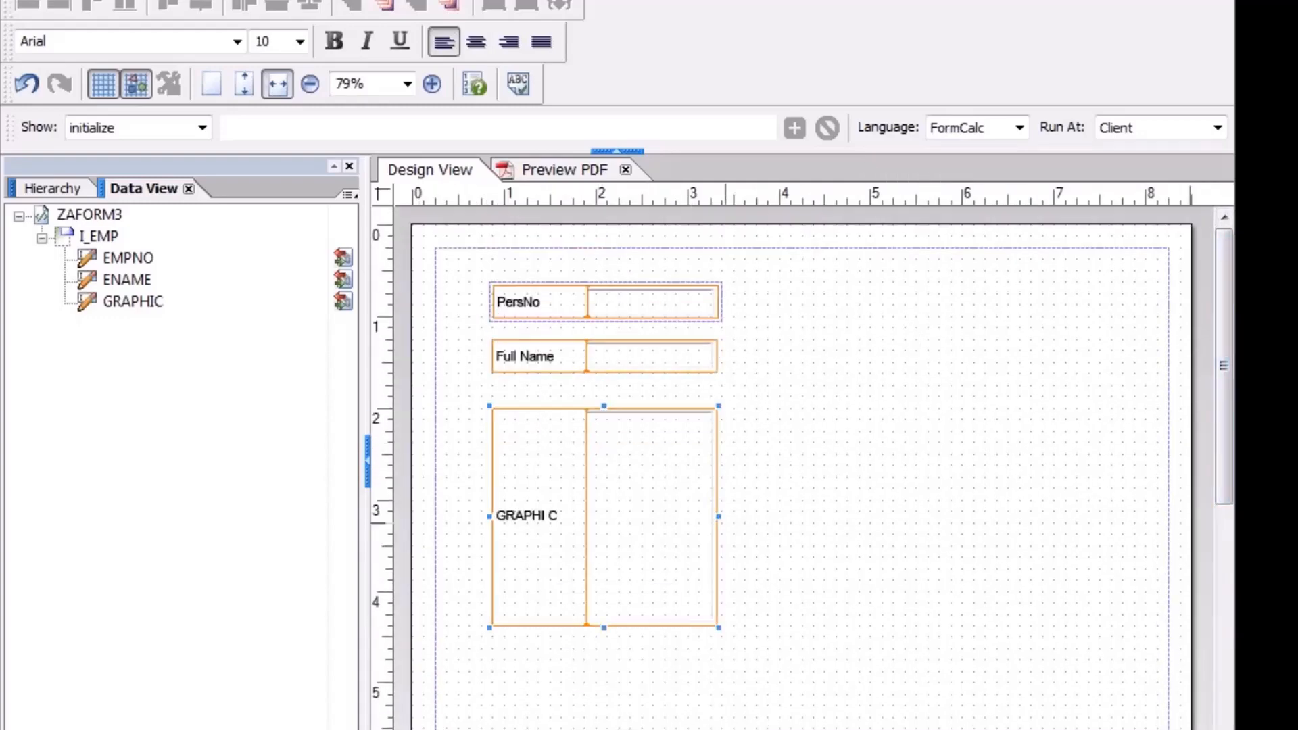
{"action": "left_click_drag", "start_coordinate": [718, 516], "coordinate": [848, 516]}
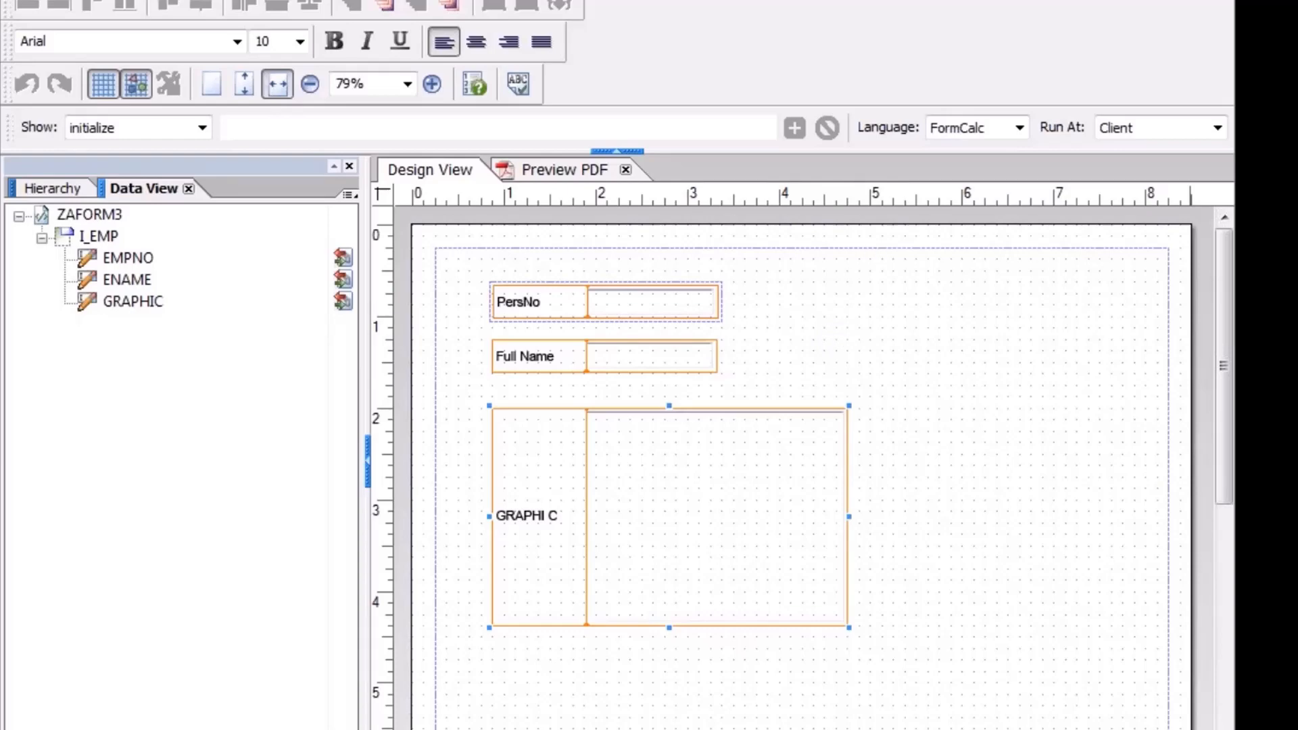
- Activate form ZAFORM3, allowing retrieval of the APPDATA environment variable in the security prompts
{"action": "key", "text": "ctrl+F3"}
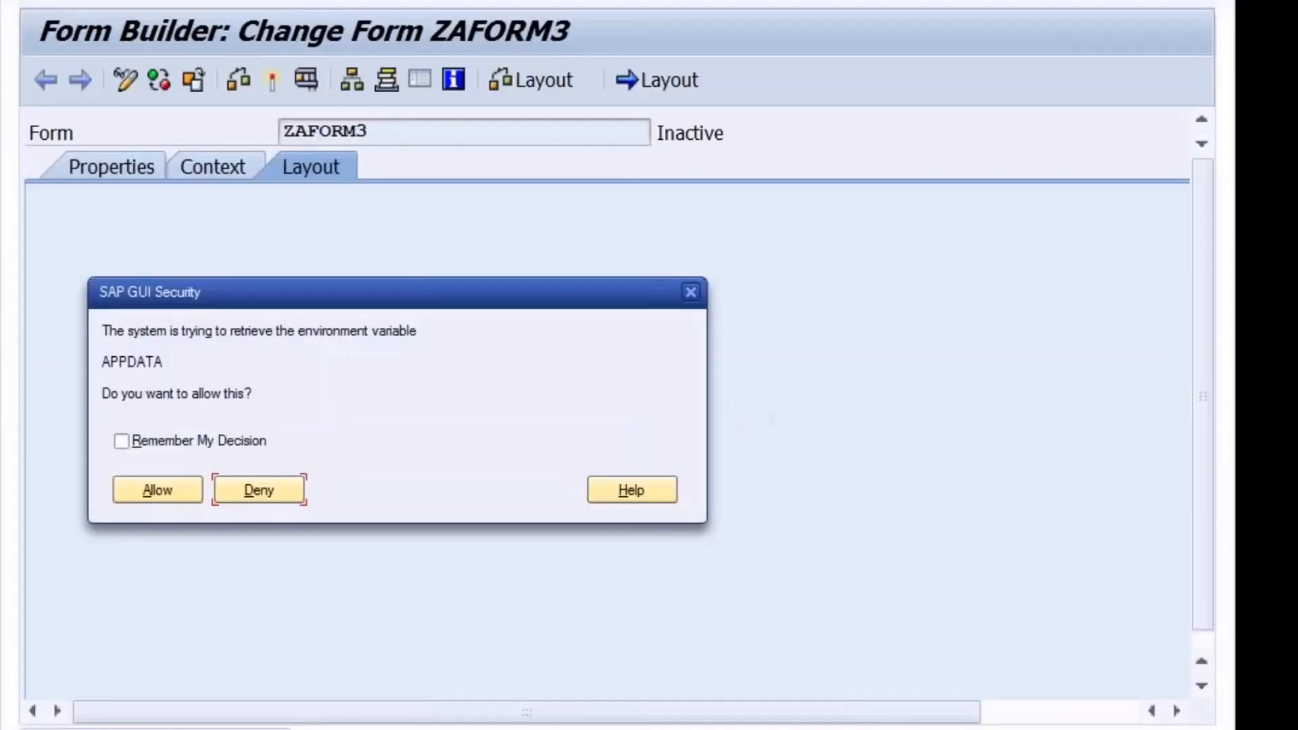
{"action": "left_click", "coordinate": [180, 493]}
{"action": "left_click", "coordinate": [180, 492]}
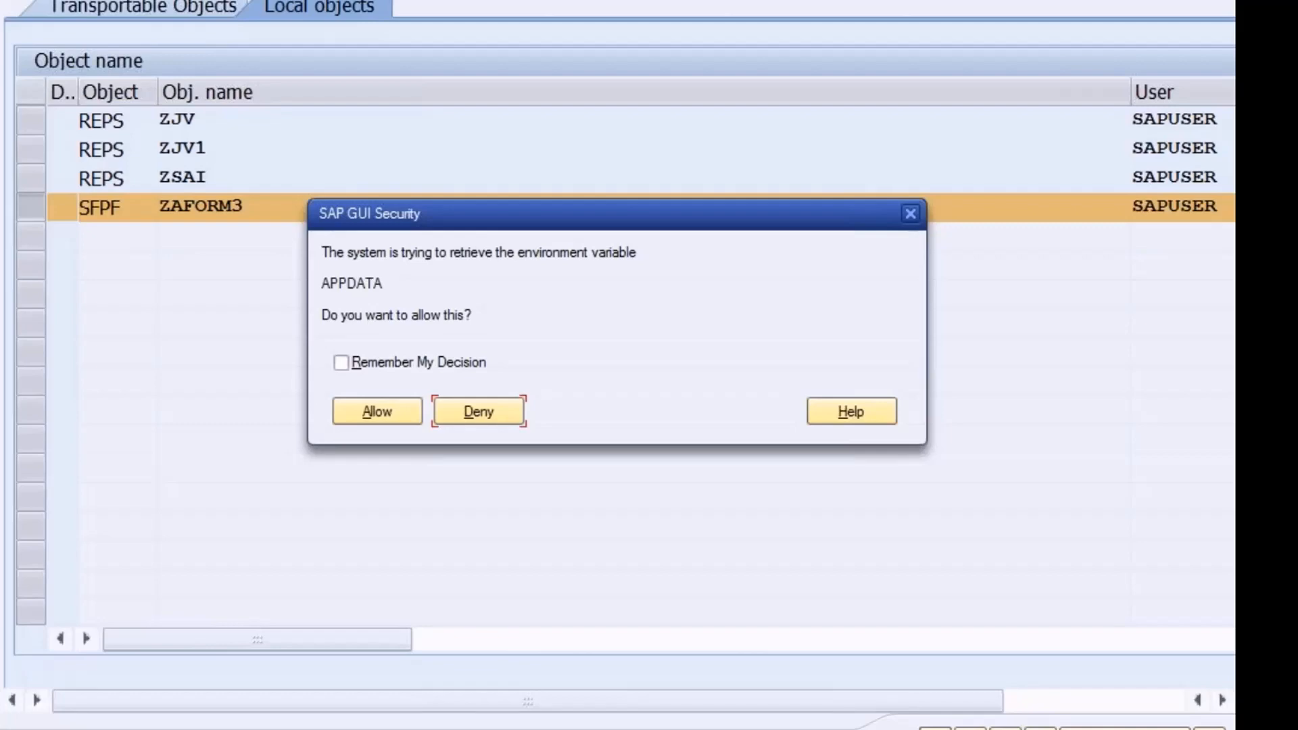
{"action": "left_click", "coordinate": [376, 412]}
{"action": "left_click", "coordinate": [376, 412]}
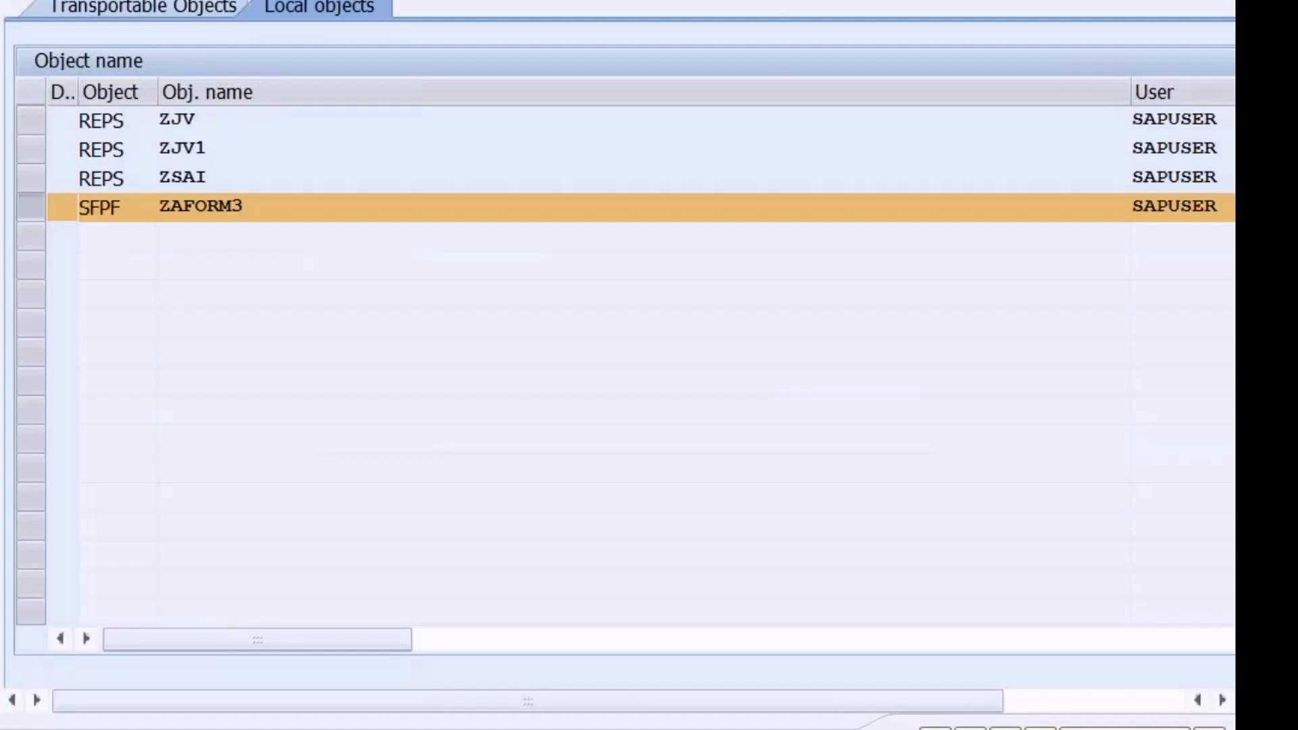
- Confirm the activation of ZAFORM3 and run report ZCALLADOBE3 with P_EMPNO 1, returning to the report's source
{"action": "key", "text": "Return"}
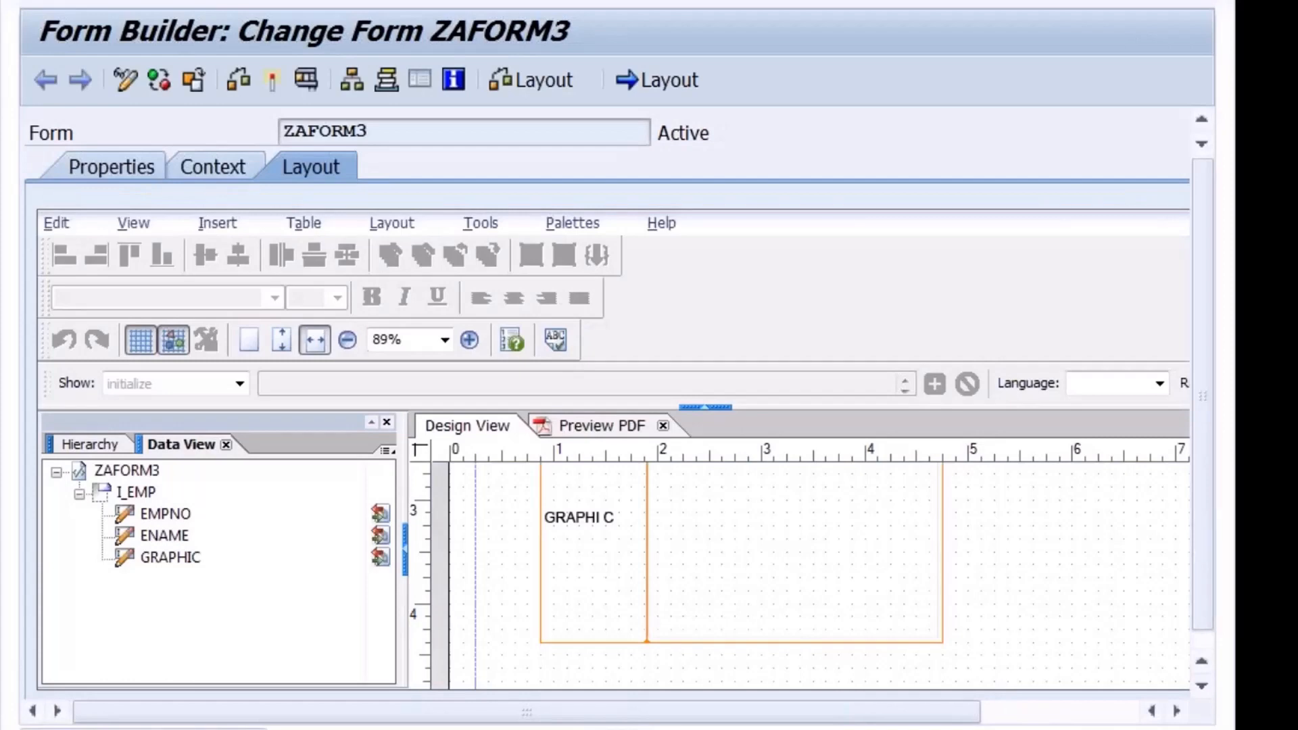
{"action": "mouse_move", "coordinate": [631, 729]}
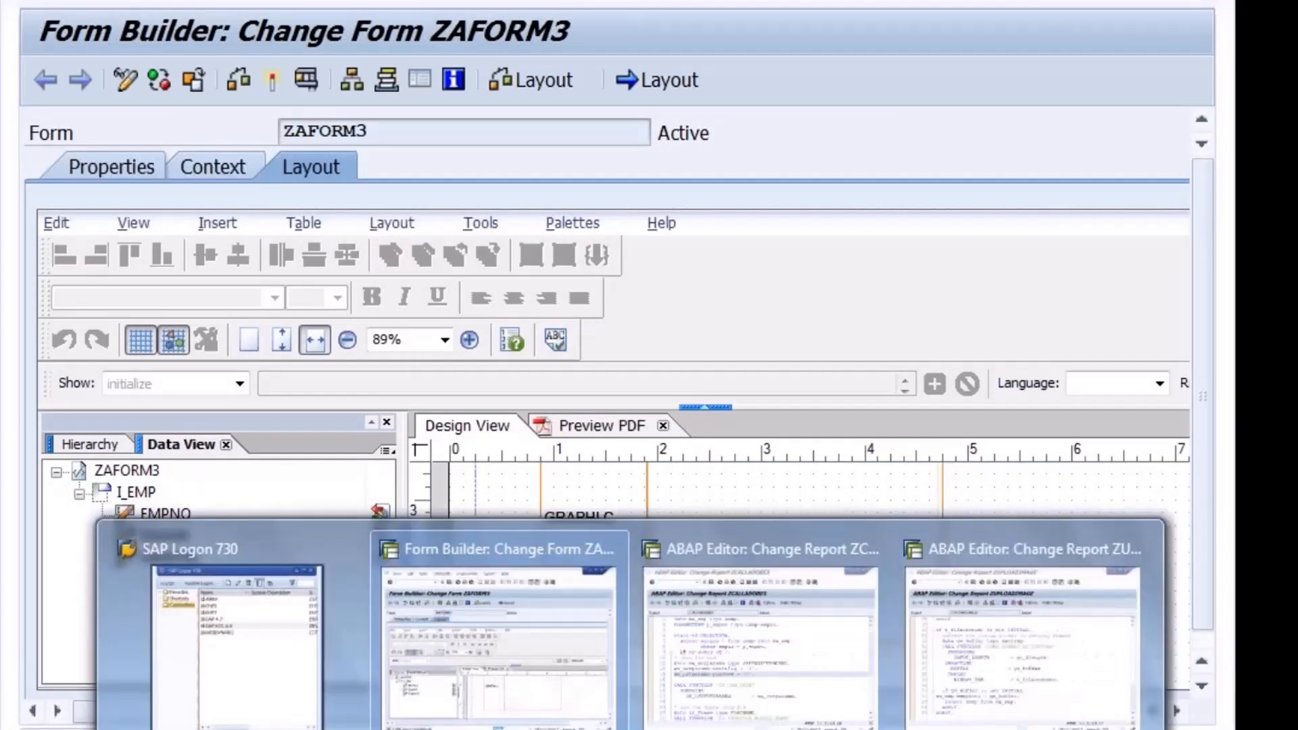
{"action": "left_click", "coordinate": [749, 682]}
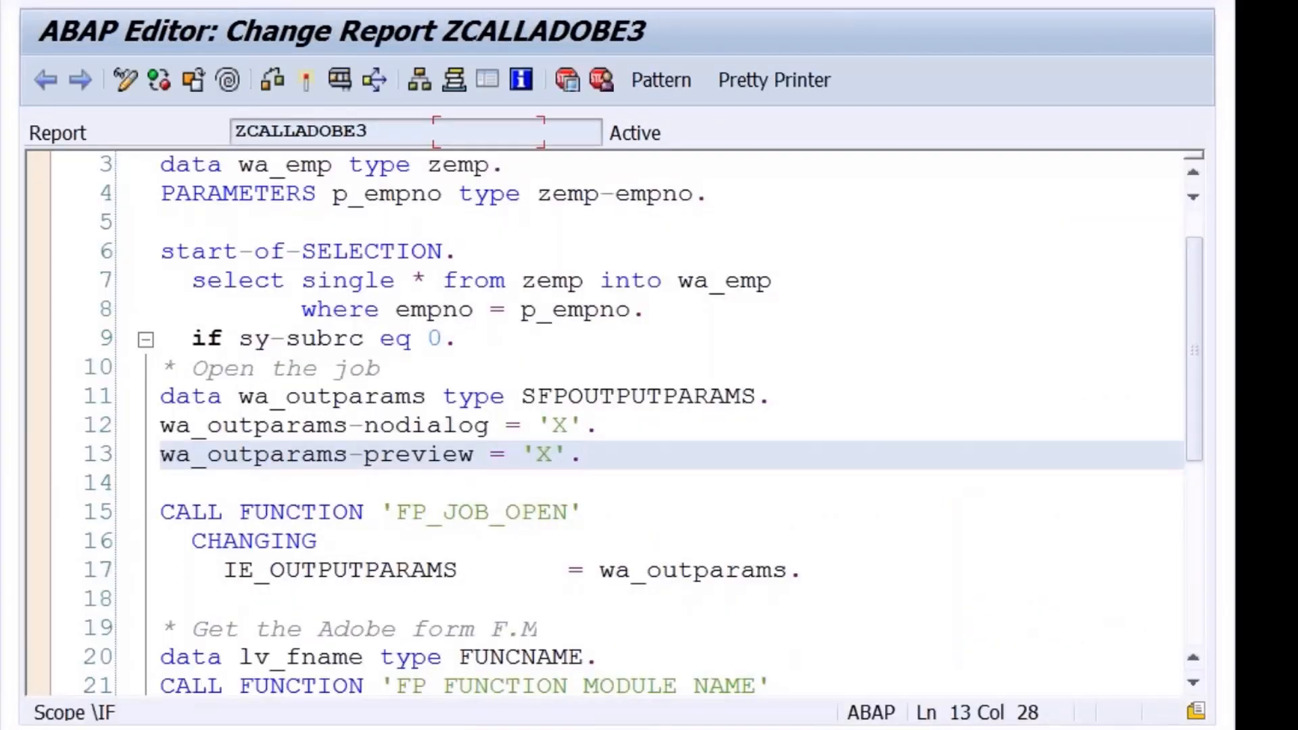
{"action": "left_click", "coordinate": [312, 82]}
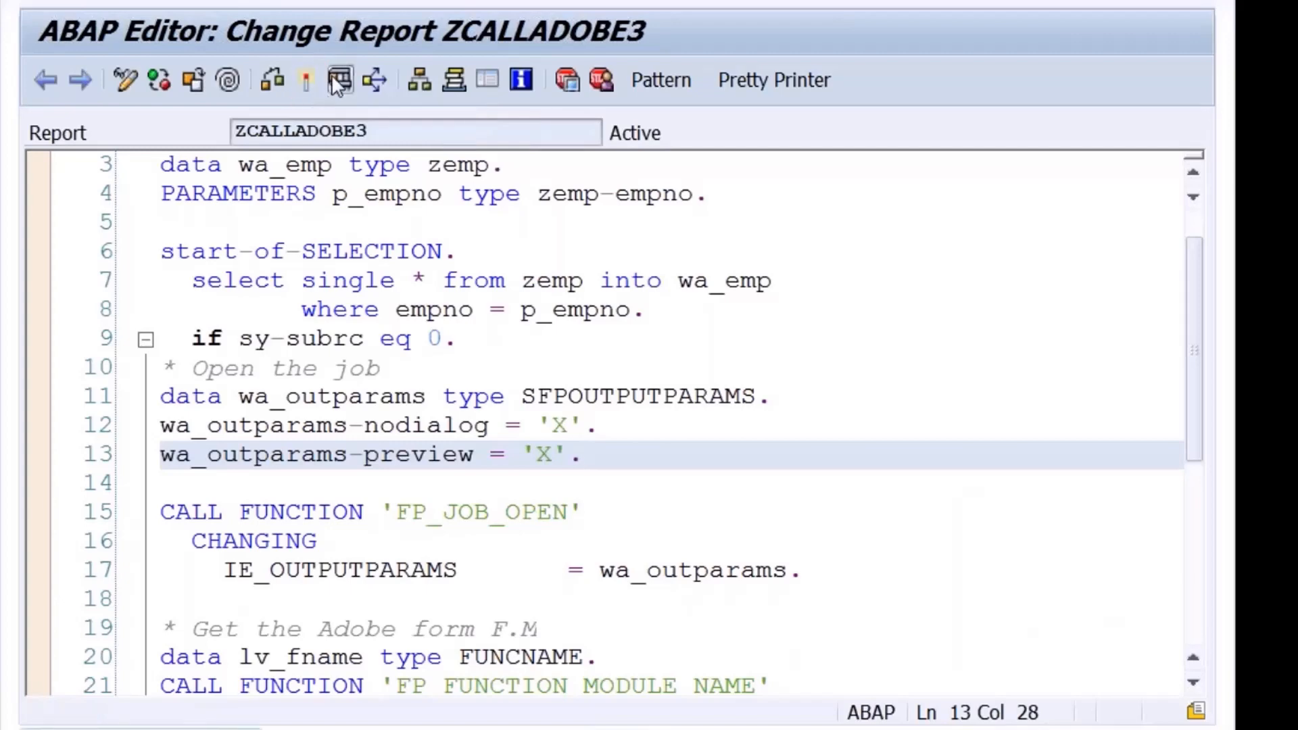
{"action": "left_click", "coordinate": [332, 78]}
{"action": "type", "text": "1"}
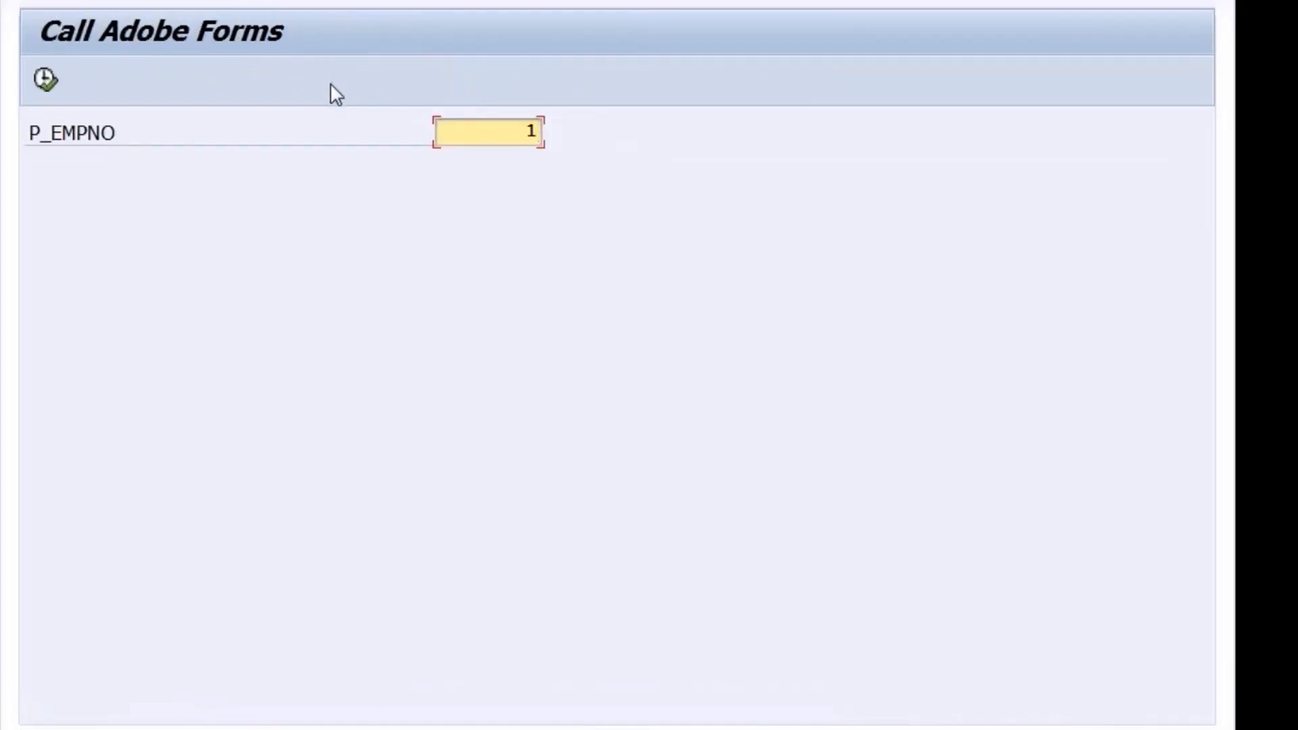
{"action": "key", "text": "F8"}
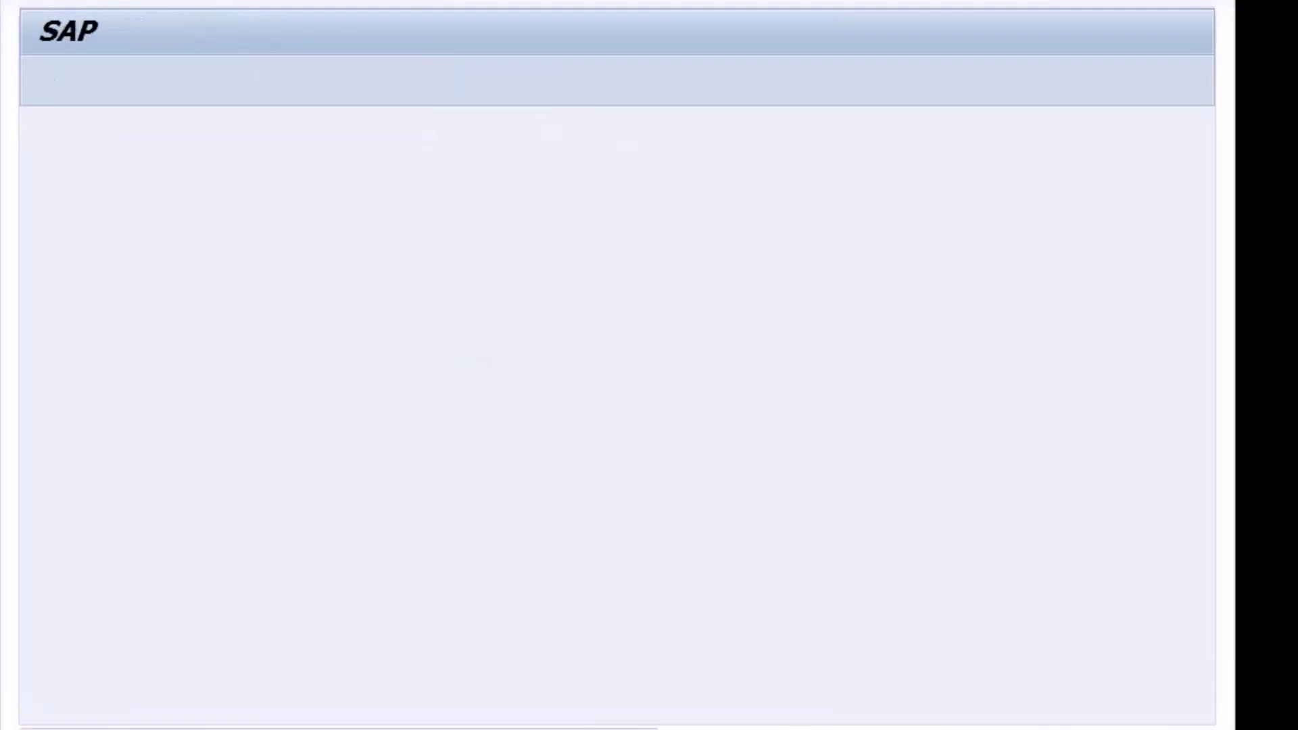
{"action": "key", "text": "F3"}
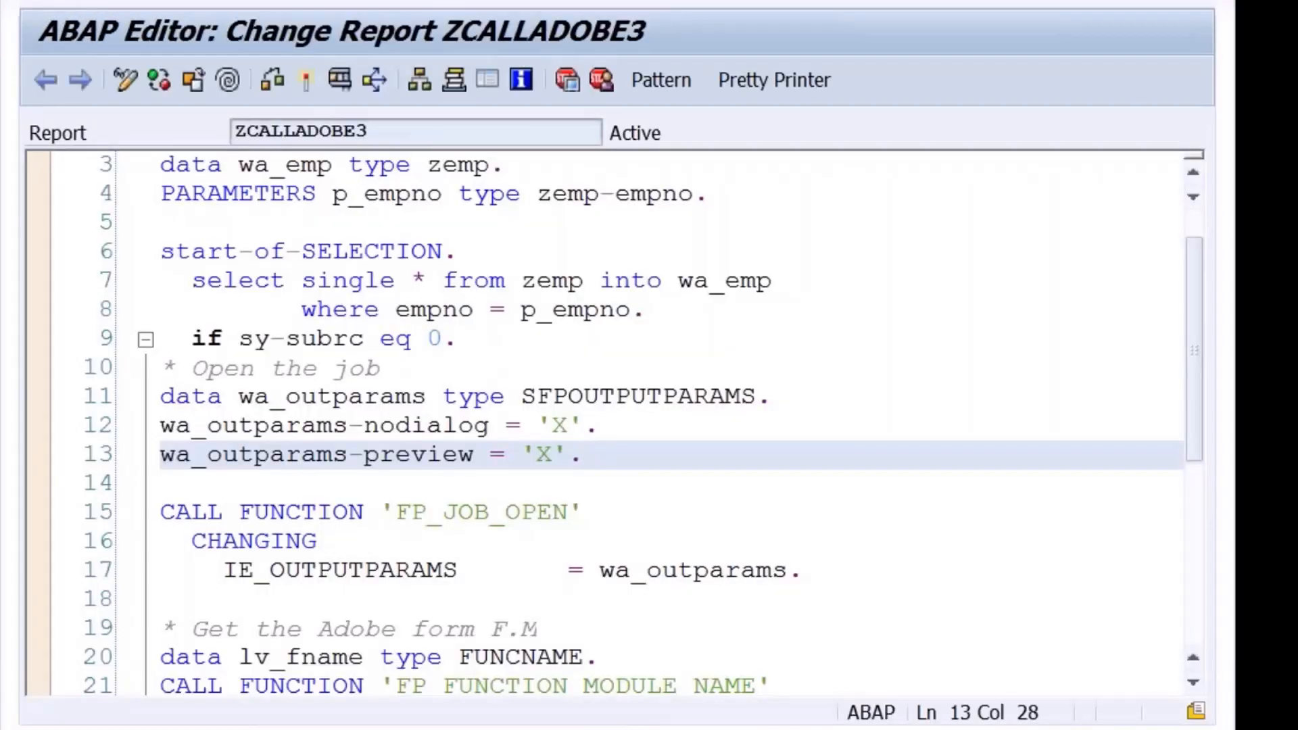
- Run ZCALLADOBE3 with P_EMPNO 2, allow creation of the PDF file, and check the GRAPHIC area in the print preview
{"action": "key", "text": "F8"}
{"action": "type", "text": "2"}
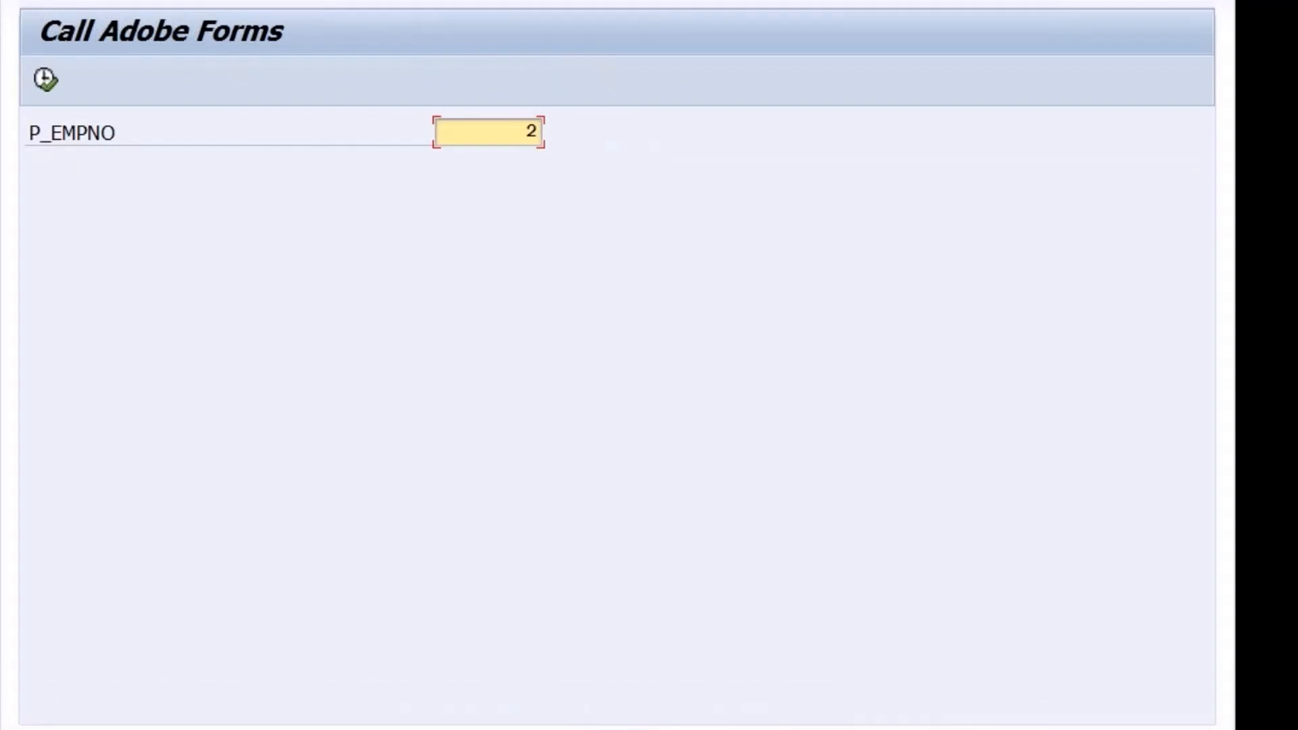
{"action": "key", "text": "F8"}
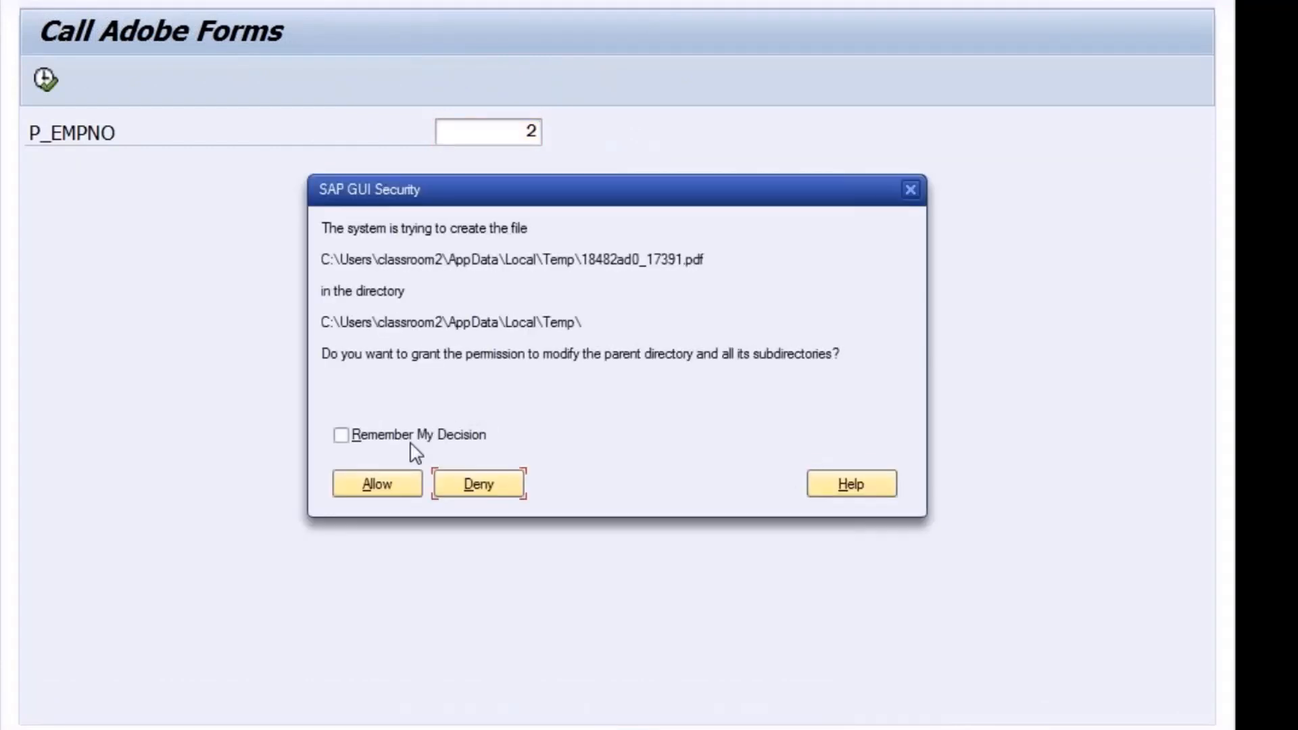
{"action": "left_click", "coordinate": [403, 484]}
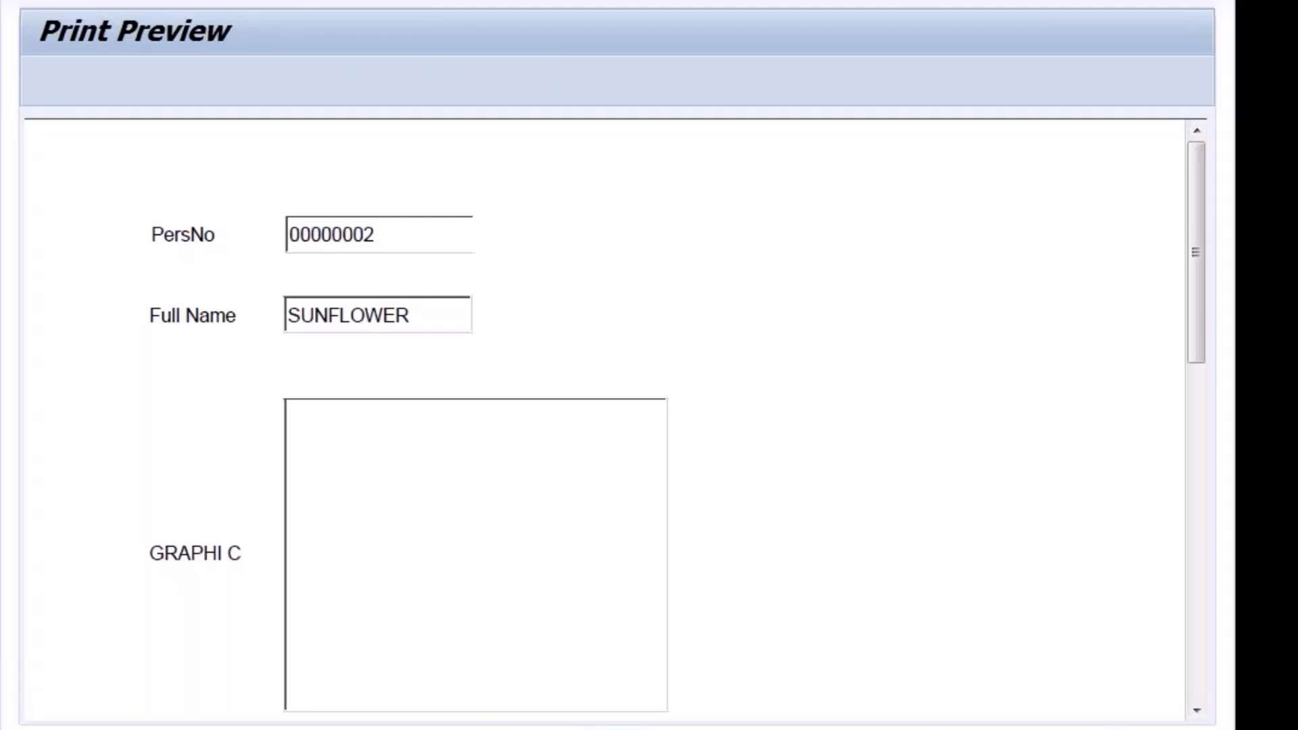
{"action": "left_click_drag", "start_coordinate": [1195, 318], "coordinate": [1195, 412]}
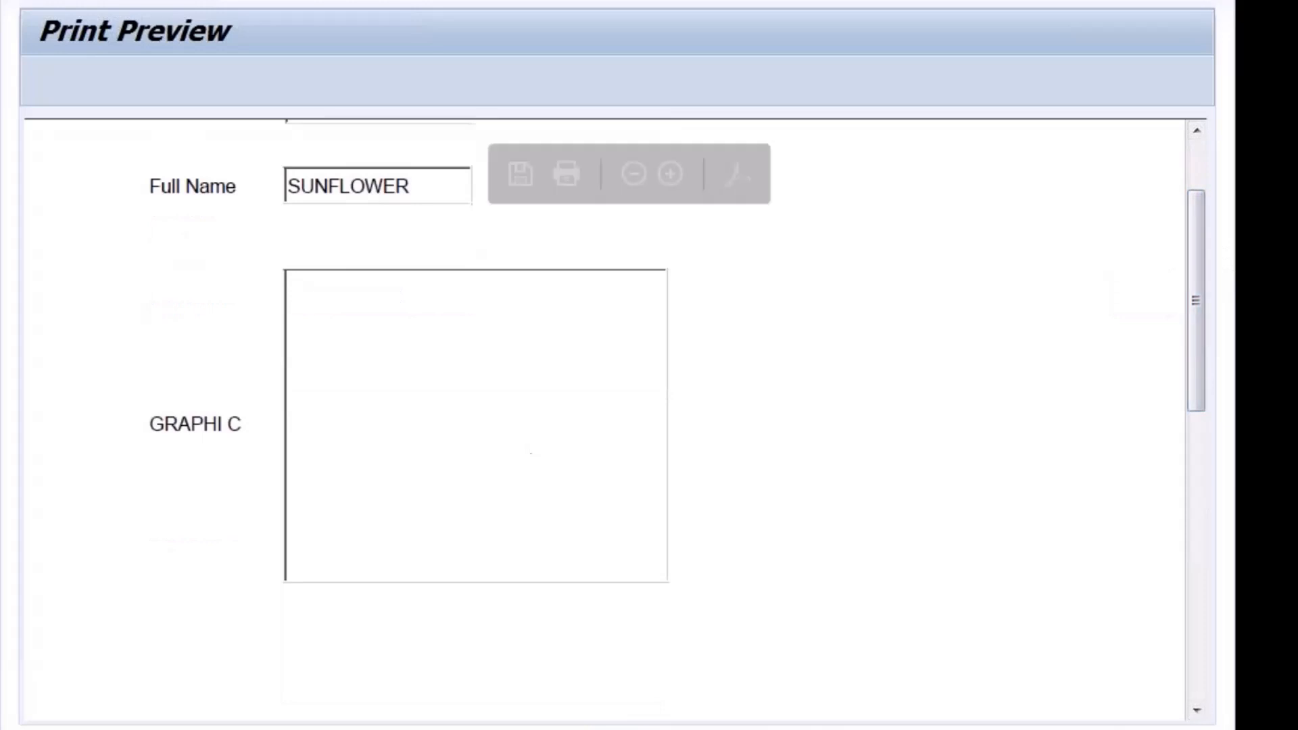
{"action": "key", "text": "F3"}
{"action": "key", "text": "F3"}
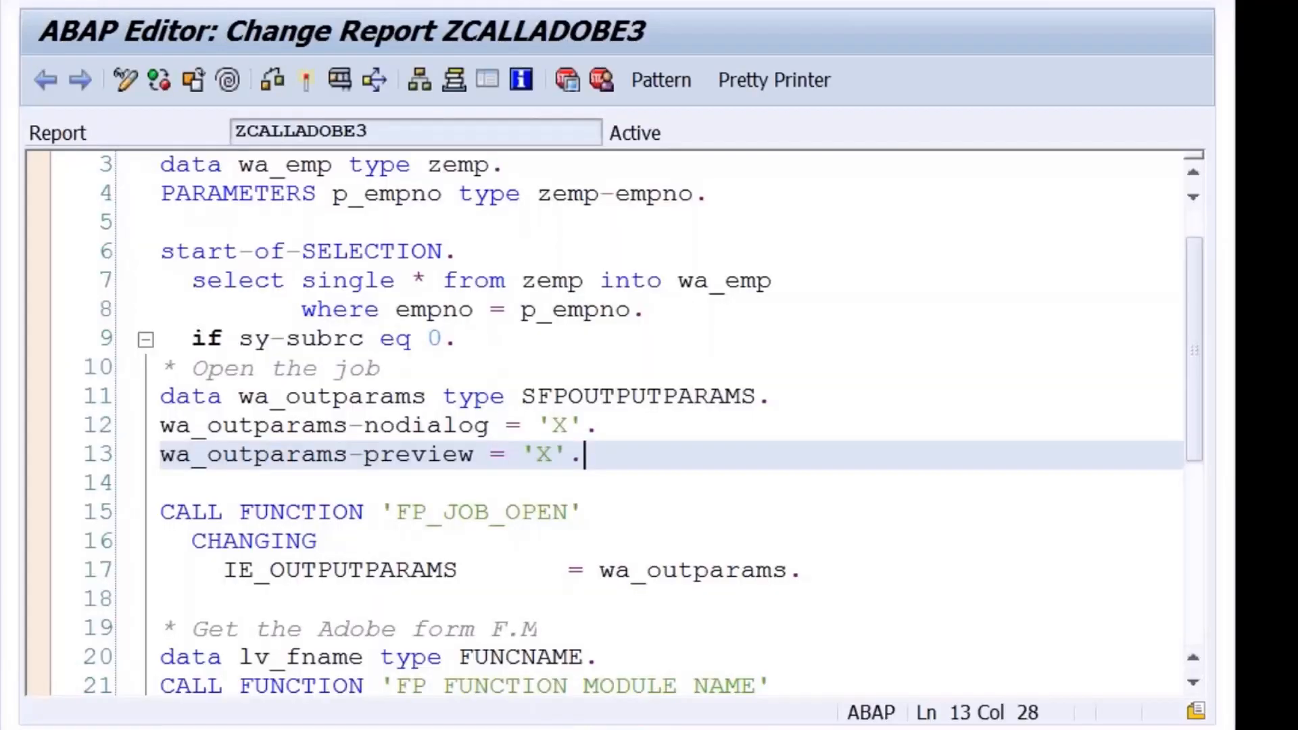
- Switch to the Notepad notes on uploading and displaying images, and review the upload procedure and form context instructions
{"action": "mouse_move", "coordinate": [515, 689]}
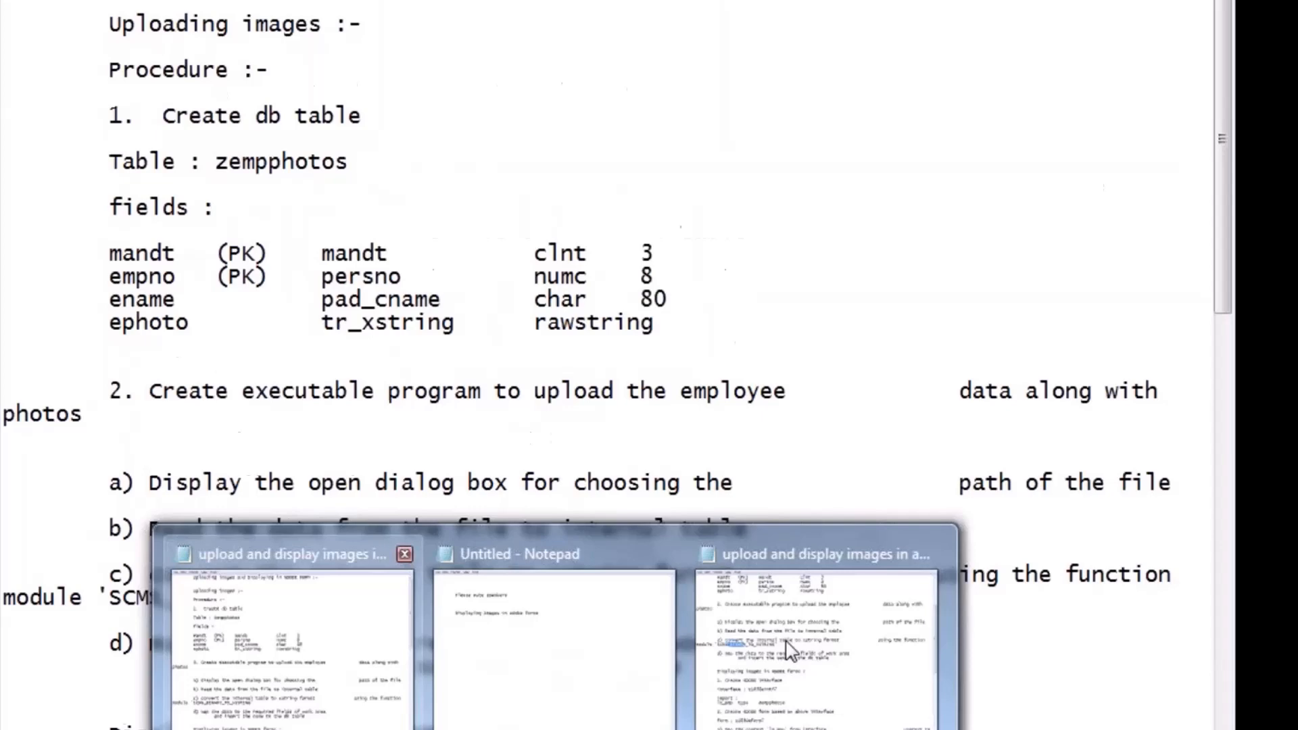
{"action": "left_click", "coordinate": [791, 650]}
{"action": "left_click", "coordinate": [850, 331]}
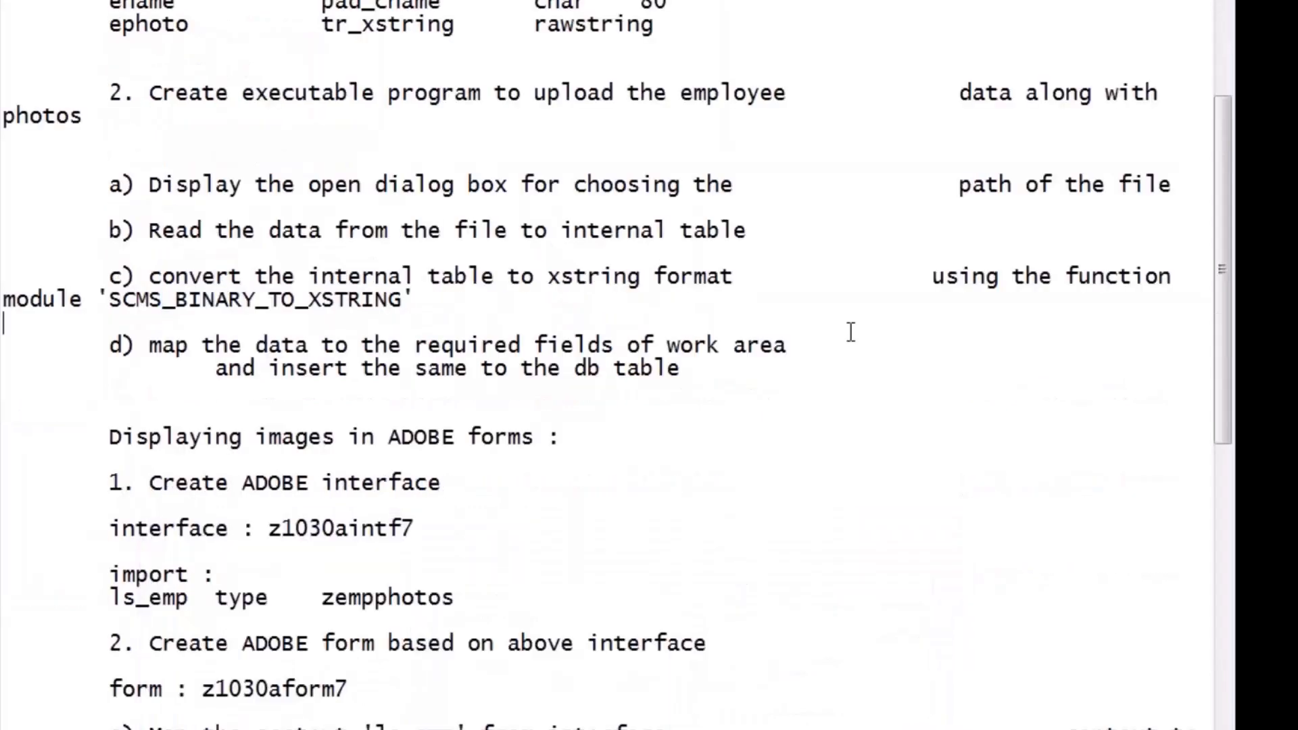
{"action": "left_click_drag", "start_coordinate": [207, 305], "coordinate": [697, 348]}
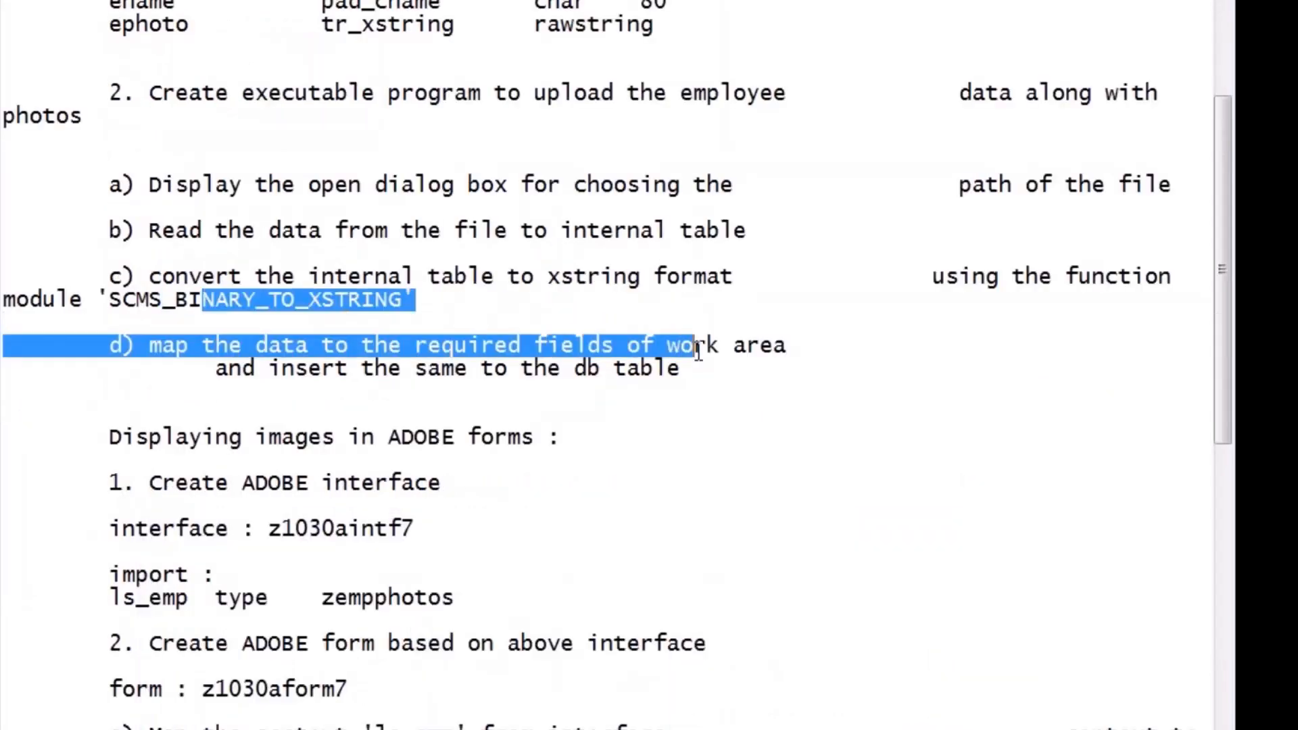
{"action": "left_click", "coordinate": [620, 405]}
{"action": "left_click_drag", "start_coordinate": [1226, 182], "coordinate": [1231, 465]}
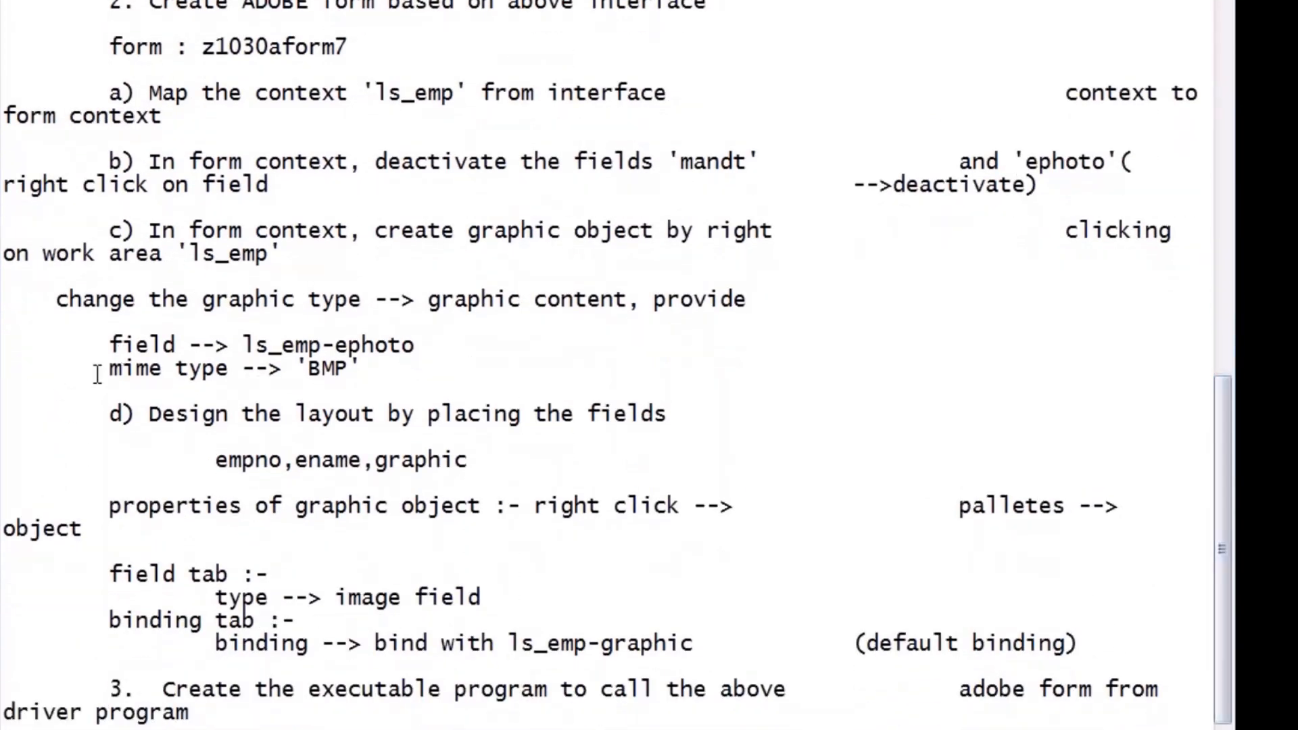
{"action": "left_click", "coordinate": [101, 373]}
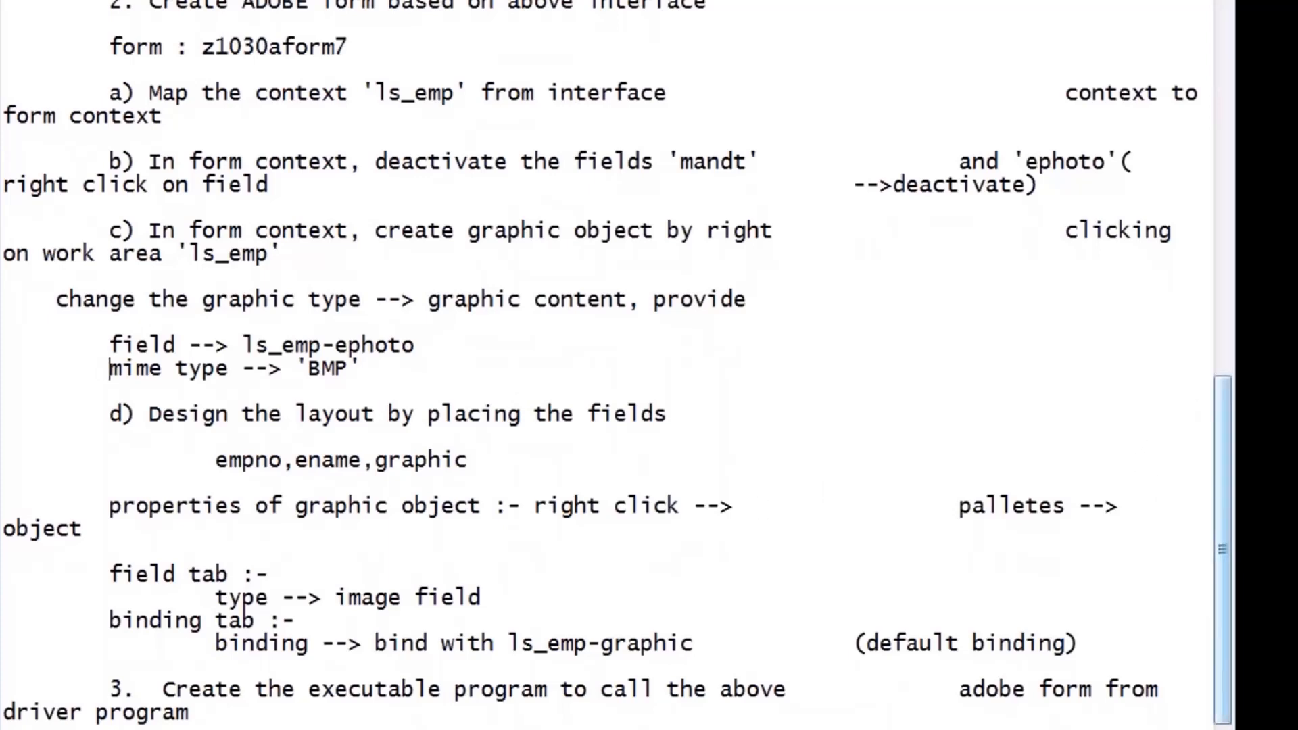
- Review the notes on setting the graphic's type to image field and binding it with ls_emp-graphic
{"action": "left_click_drag", "start_coordinate": [1221, 406], "coordinate": [1210, 460]}
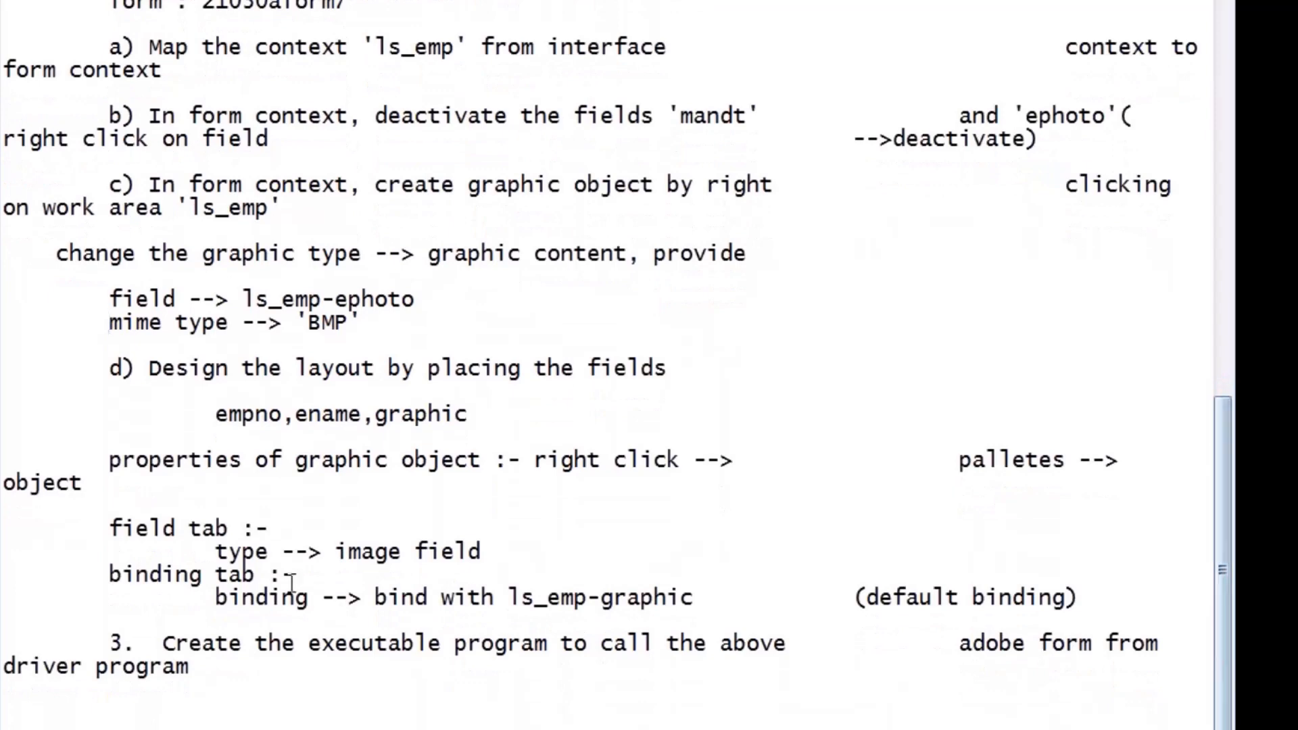
{"action": "left_click_drag", "start_coordinate": [247, 553], "coordinate": [455, 552]}
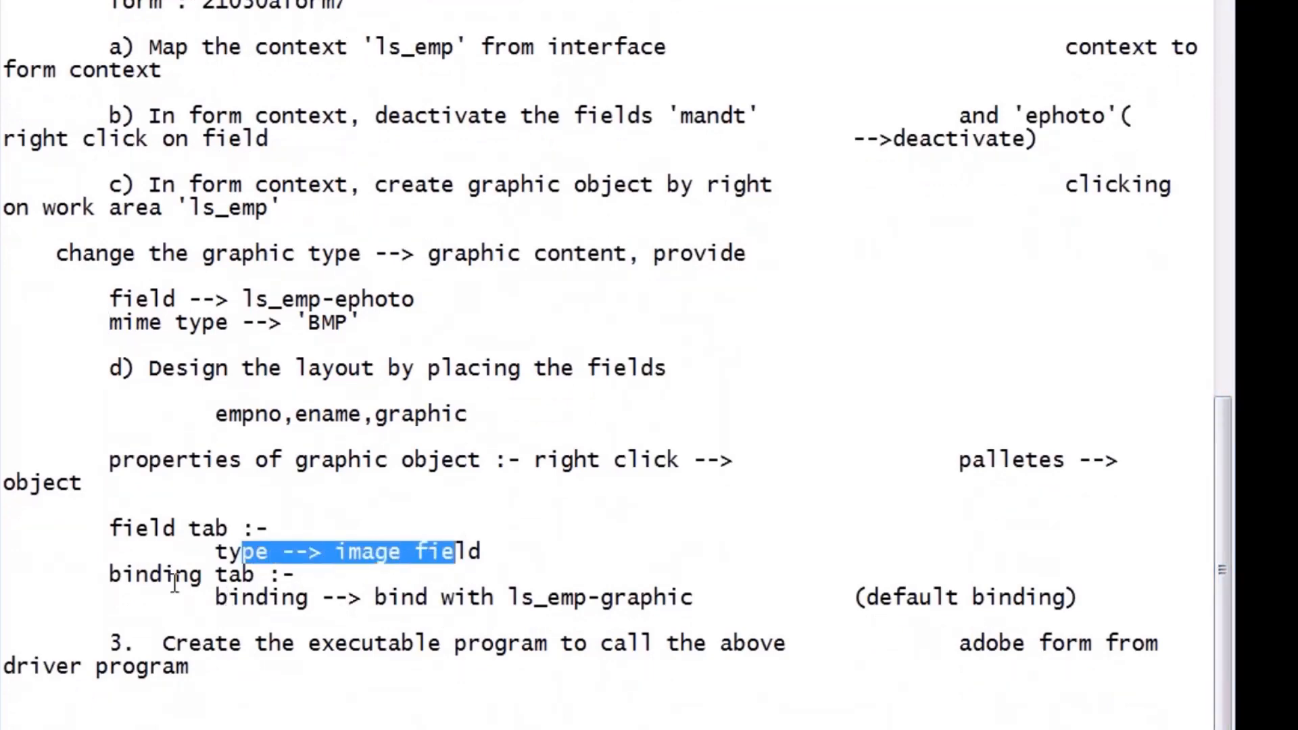
{"action": "left_click", "coordinate": [269, 602]}
{"action": "left_click_drag", "start_coordinate": [508, 598], "coordinate": [697, 598]}
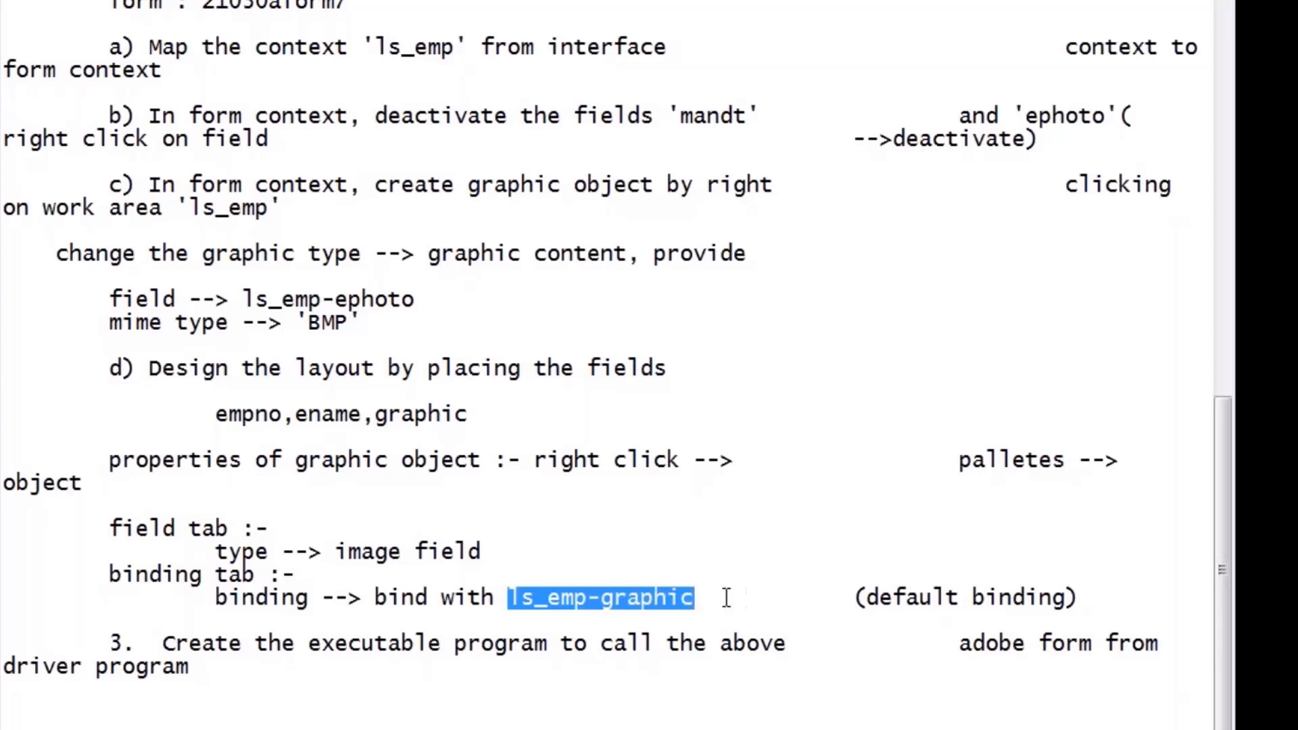
{"action": "left_click", "coordinate": [727, 598]}
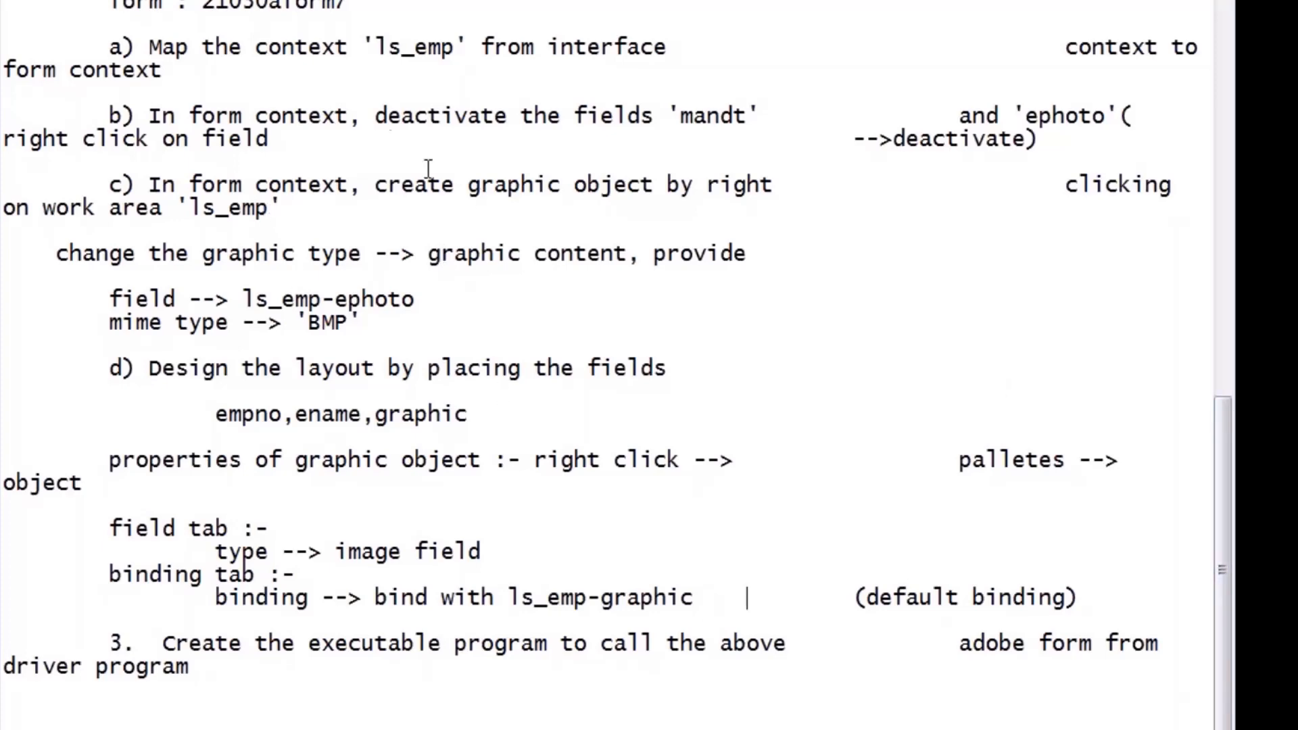
- Review the notes on creating the graphic object with graphic content, field ls_emp-ephoto and mime type 'BMP'
{"action": "left_click_drag", "start_coordinate": [565, 186], "coordinate": [648, 185]}
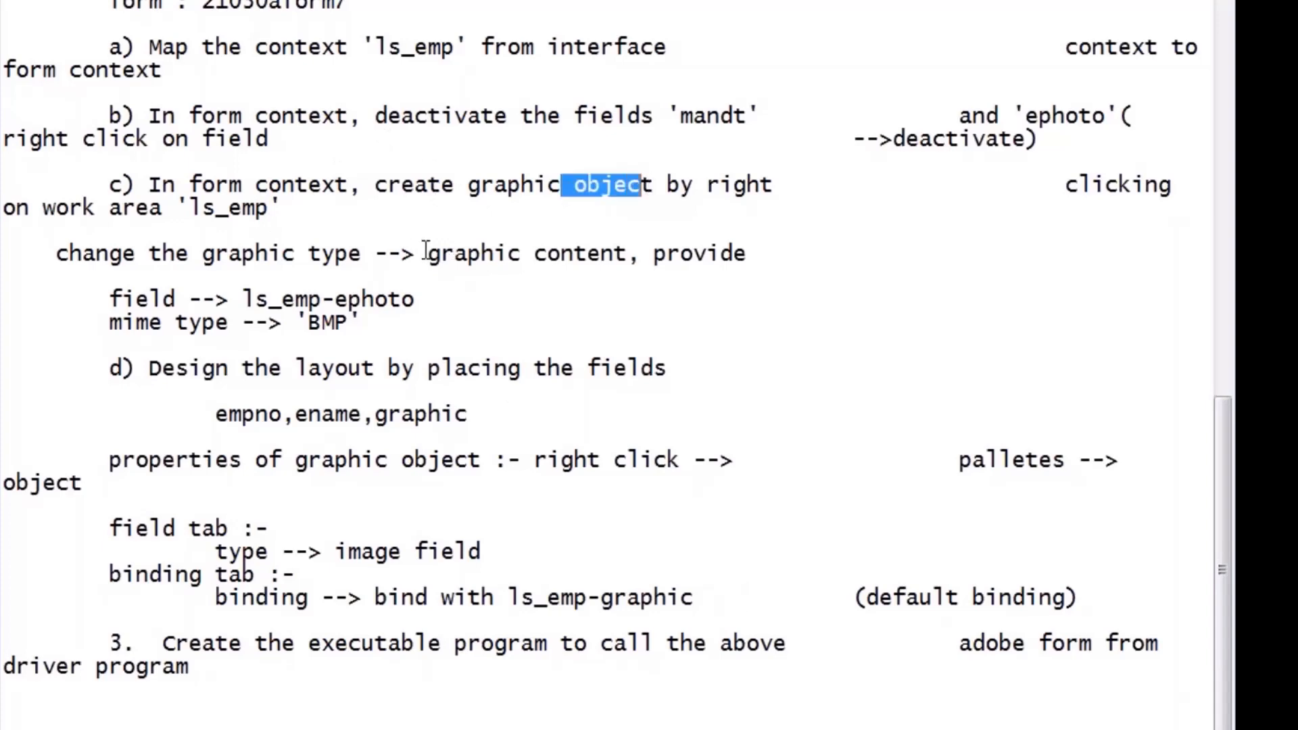
{"action": "left_click_drag", "start_coordinate": [442, 254], "coordinate": [620, 253]}
{"action": "left_click_drag", "start_coordinate": [256, 299], "coordinate": [421, 297]}
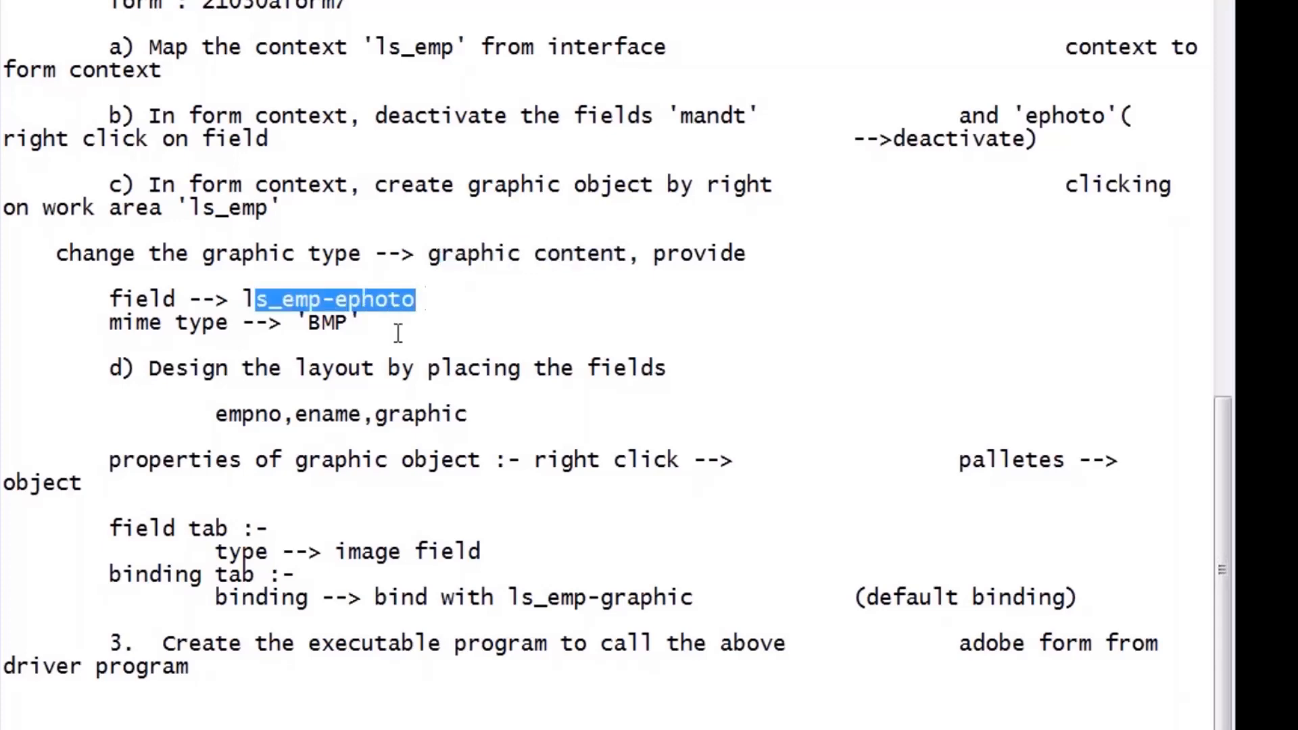
{"action": "left_click_drag", "start_coordinate": [399, 325], "coordinate": [322, 324]}
{"action": "left_click", "coordinate": [324, 408]}
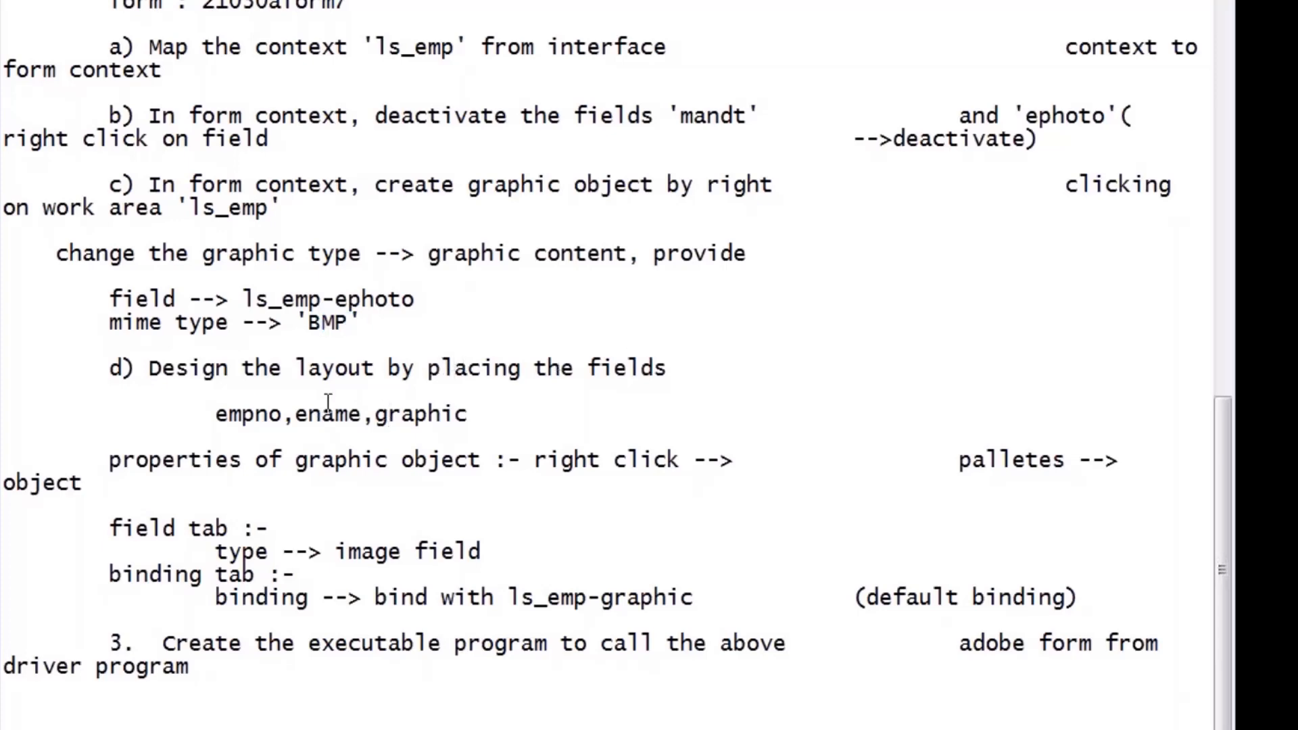
- Reread the notes on the graphic object's properties and its default binding
{"action": "left_click", "coordinate": [390, 462]}
{"action": "left_click", "coordinate": [601, 461]}
{"action": "left_click", "coordinate": [43, 483]}
{"action": "left_click", "coordinate": [539, 609]}
{"action": "left_click", "coordinate": [619, 603]}
{"action": "left_click", "coordinate": [732, 599]}
- Switch back to Form Builder and show the object properties of the GRAPHIC field in ZAFORM3's layout
{"action": "mouse_move", "coordinate": [630, 729]}
{"action": "left_click", "coordinate": [545, 678]}
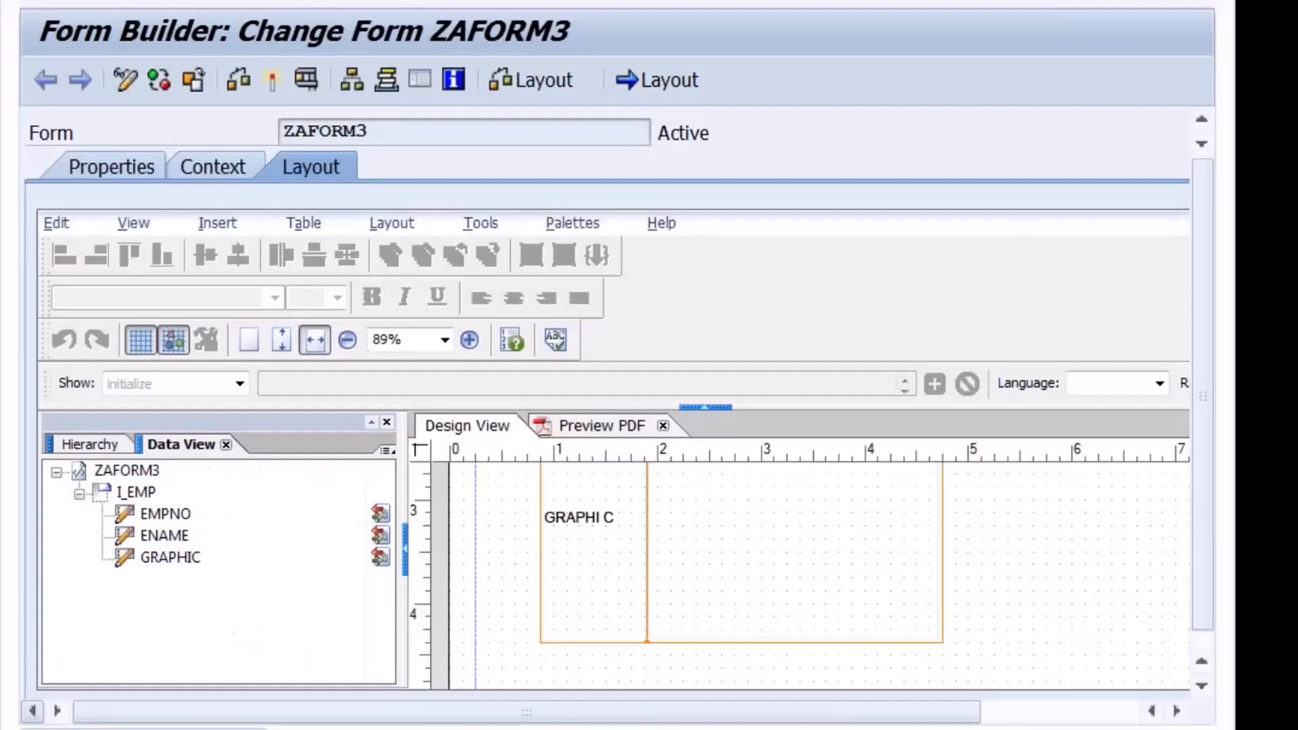
{"action": "right_click", "coordinate": [710, 643]}
{"action": "left_click", "coordinate": [672, 613]}
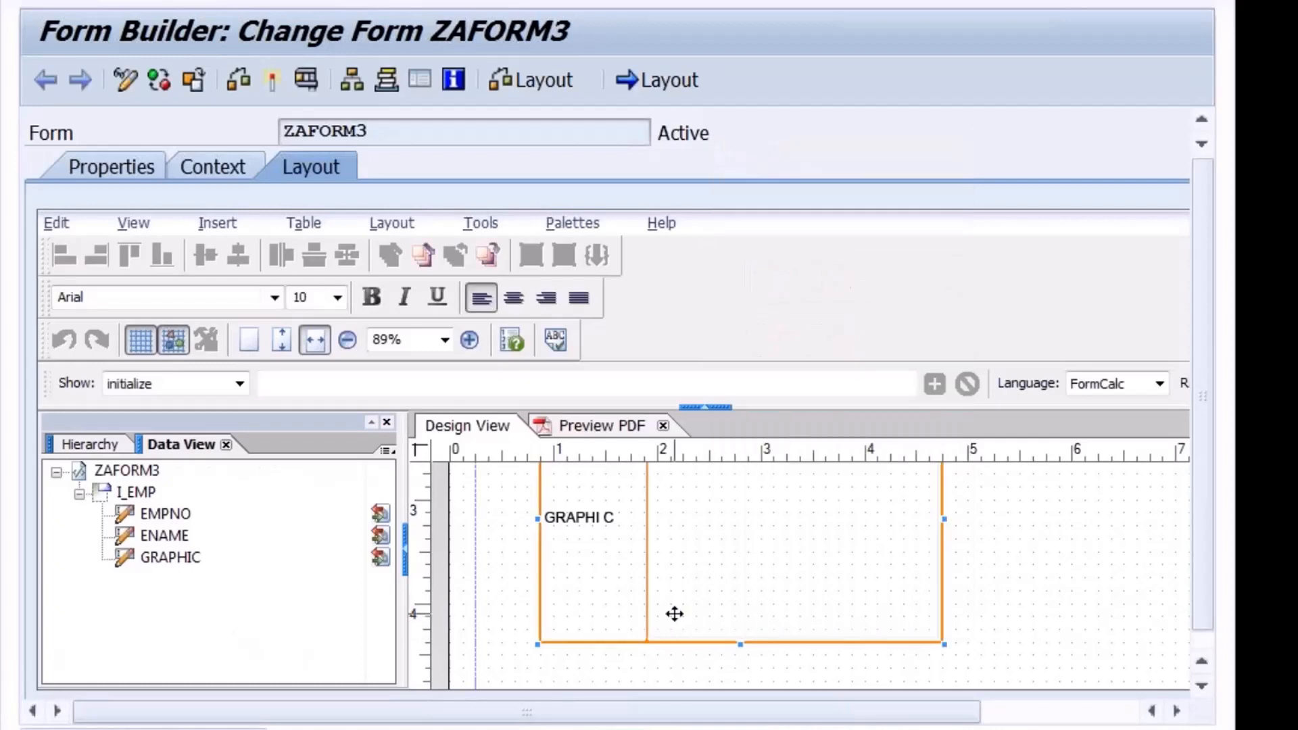
{"action": "right_click", "coordinate": [675, 612]}
{"action": "mouse_move", "coordinate": [753, 534]}
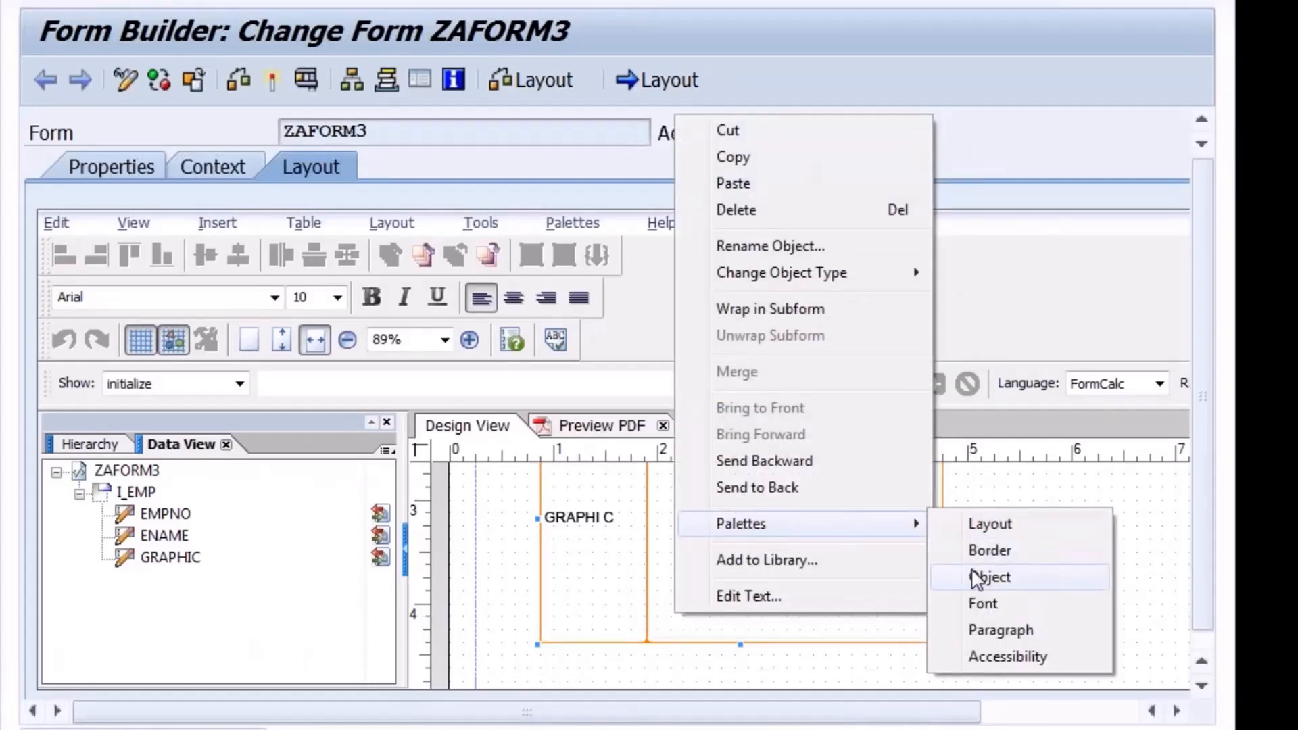
{"action": "left_click", "coordinate": [973, 577]}
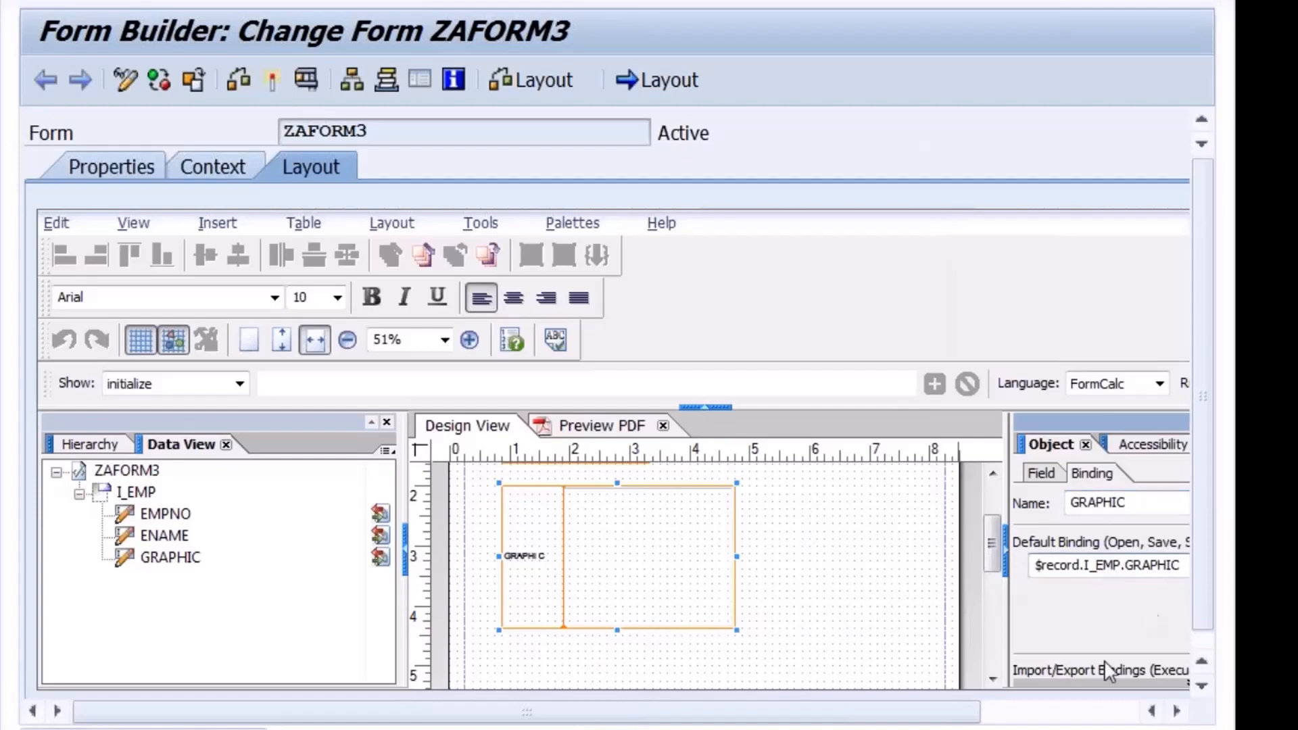
- Bind the GRAPHIC field to the GRAPHIC node of I_EMP in ZAFORM3, and close its object and accessibility properties
{"action": "left_click_drag", "start_coordinate": [987, 716], "coordinate": [1090, 722]}
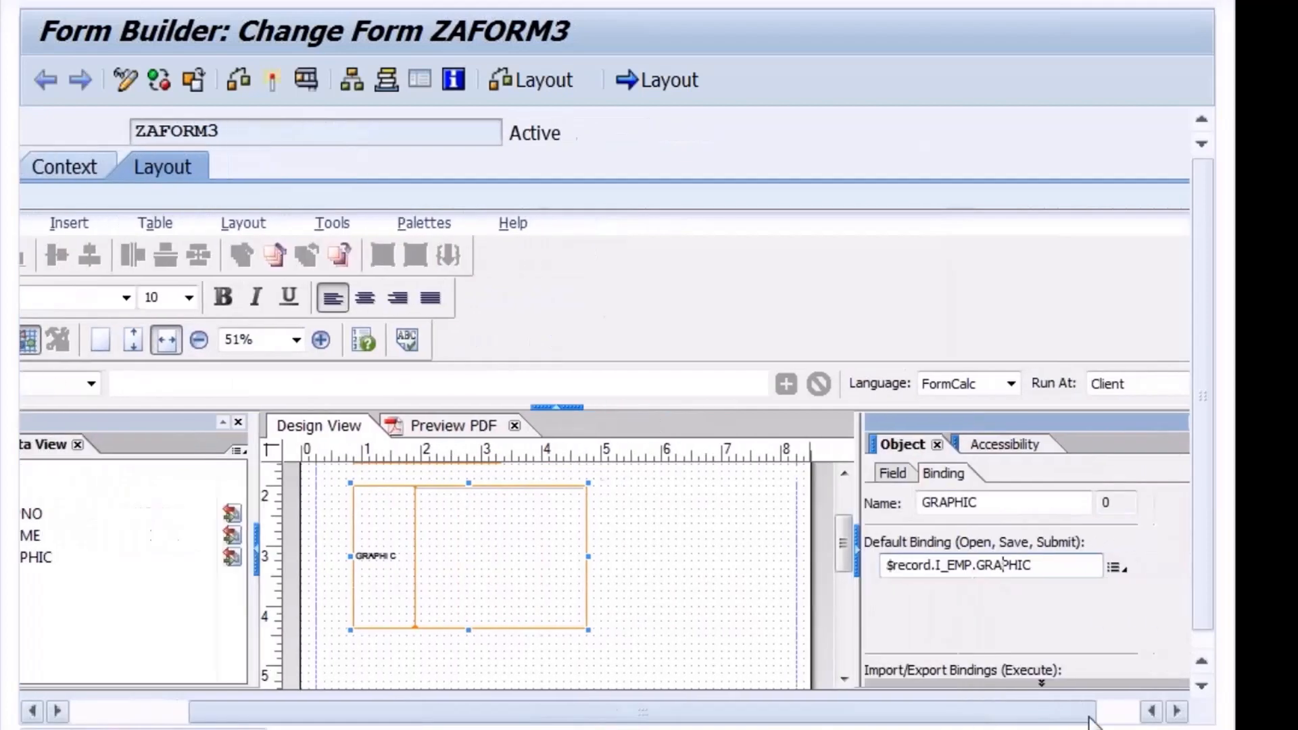
{"action": "left_click", "coordinate": [1115, 568]}
{"action": "mouse_move", "coordinate": [1137, 635]}
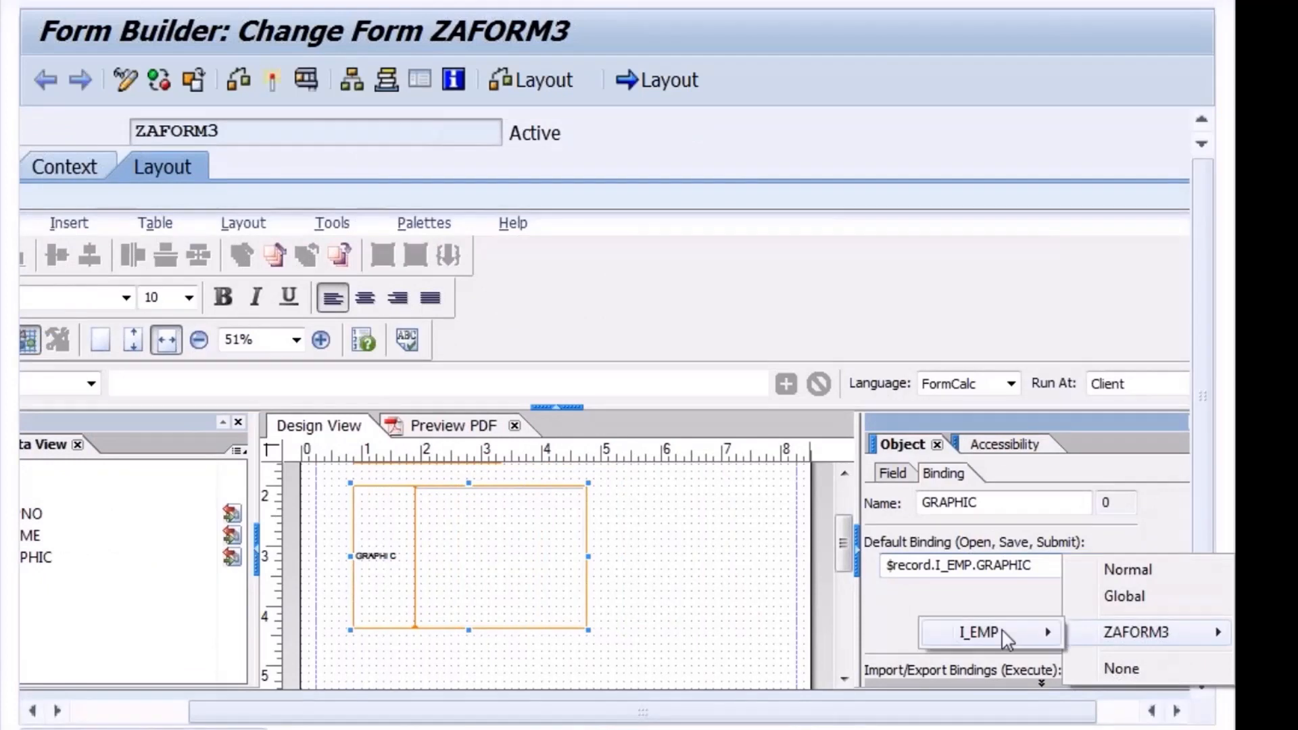
{"action": "mouse_move", "coordinate": [999, 638]}
{"action": "left_click", "coordinate": [1130, 684]}
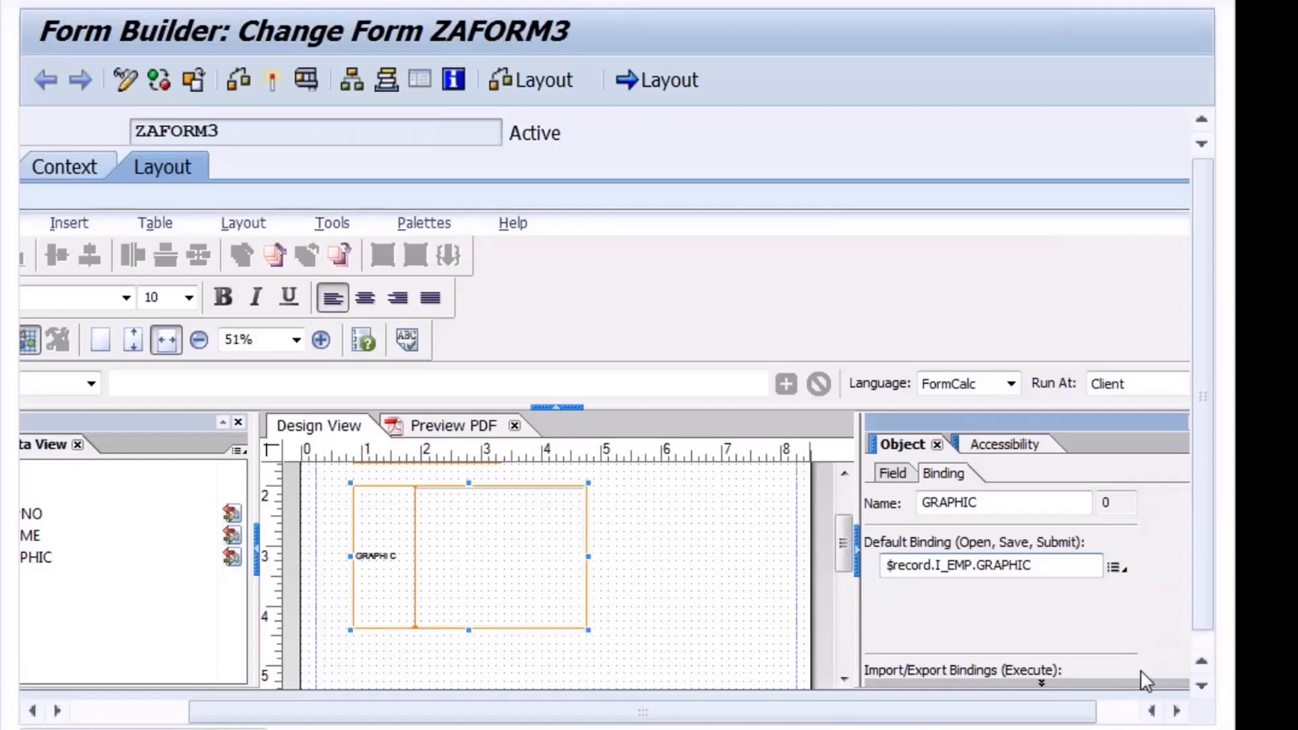
{"action": "left_click", "coordinate": [936, 445]}
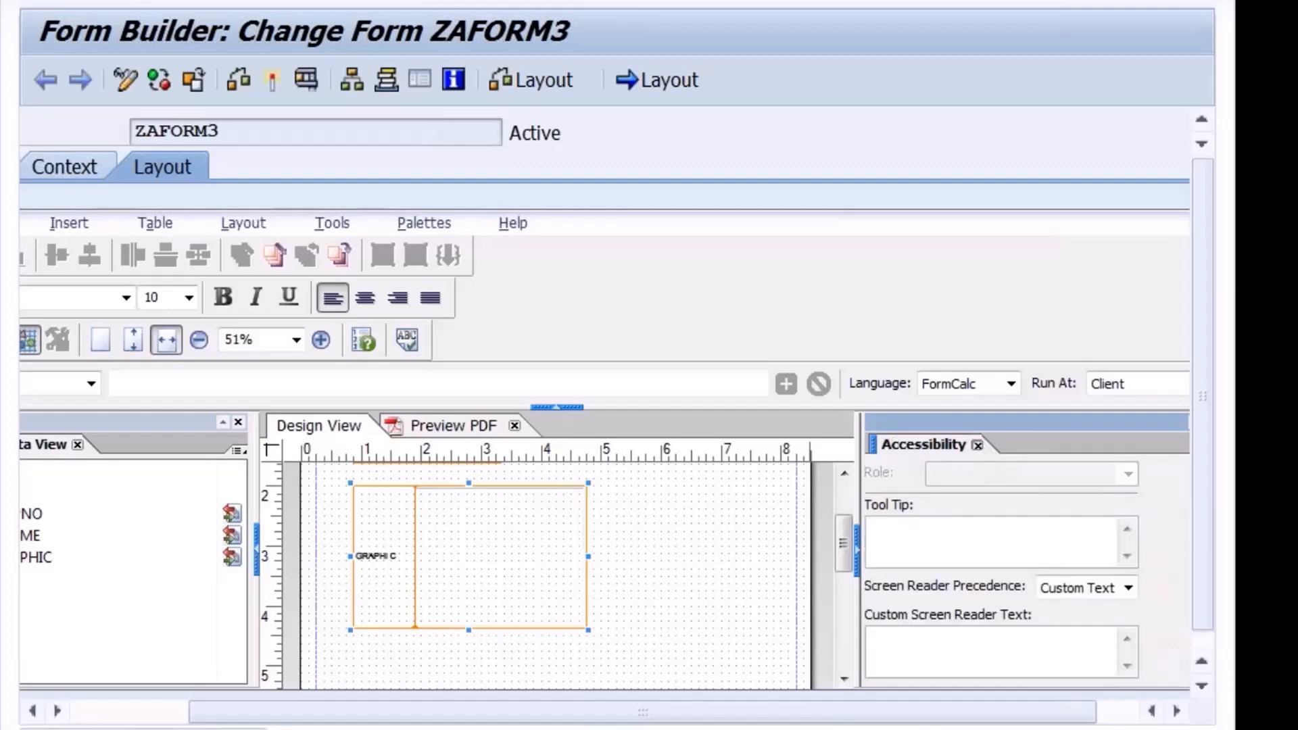
{"action": "left_click", "coordinate": [977, 444]}
{"action": "left_click", "coordinate": [152, 717]}
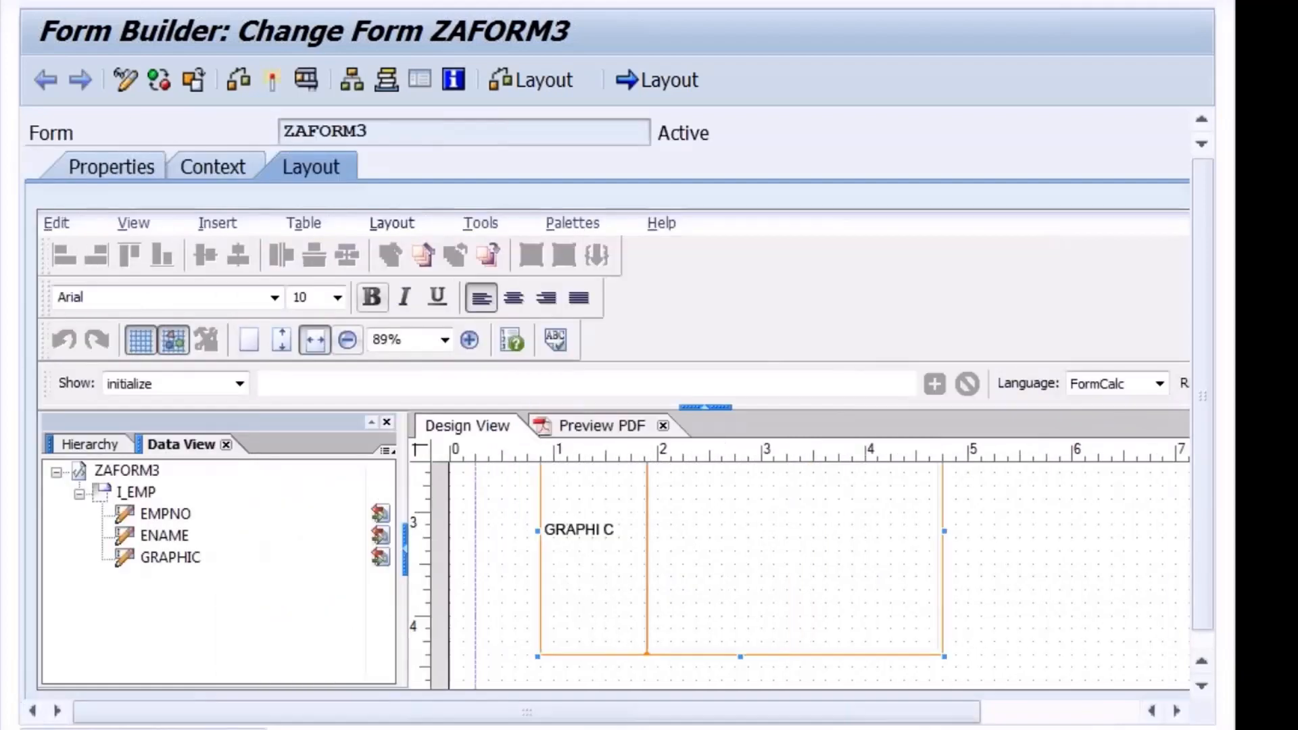
- Activate form ZAFORM3 and allow the requested access to the FormDesigner.ini file
{"action": "left_click", "coordinate": [272, 81]}
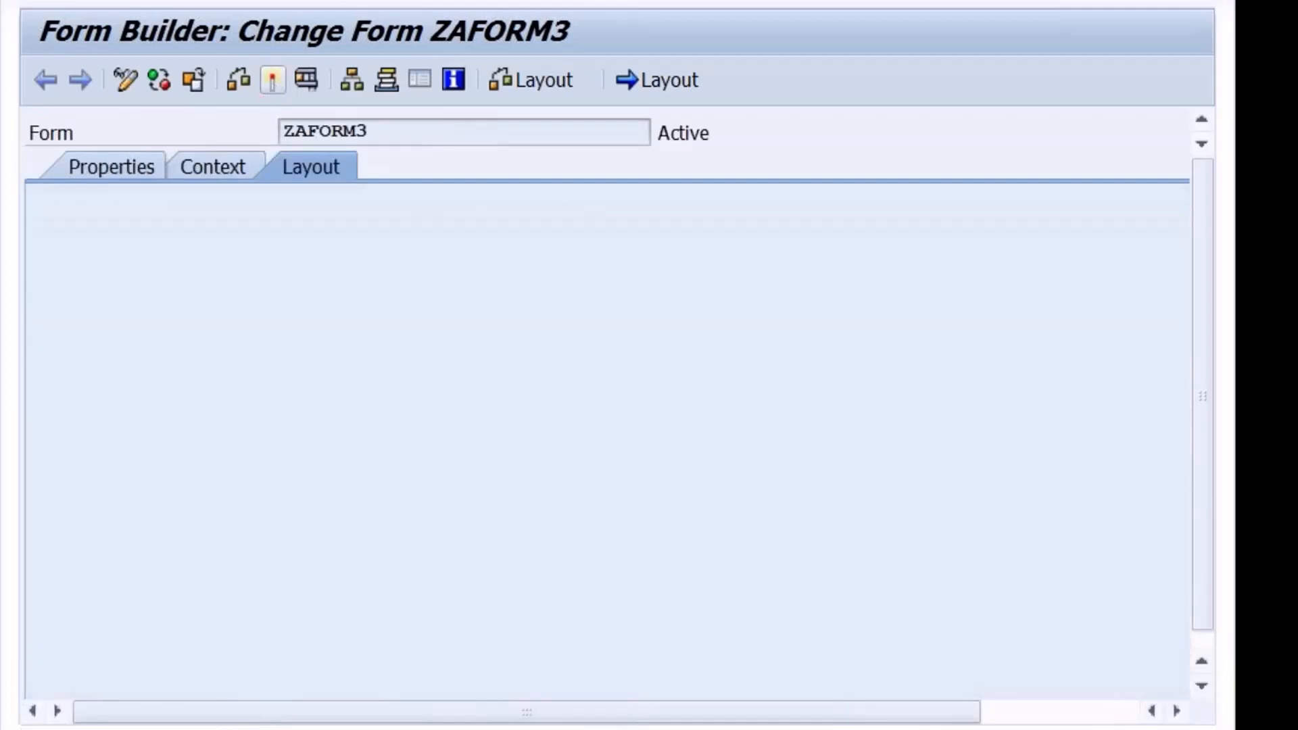
{"action": "left_click", "coordinate": [377, 387]}
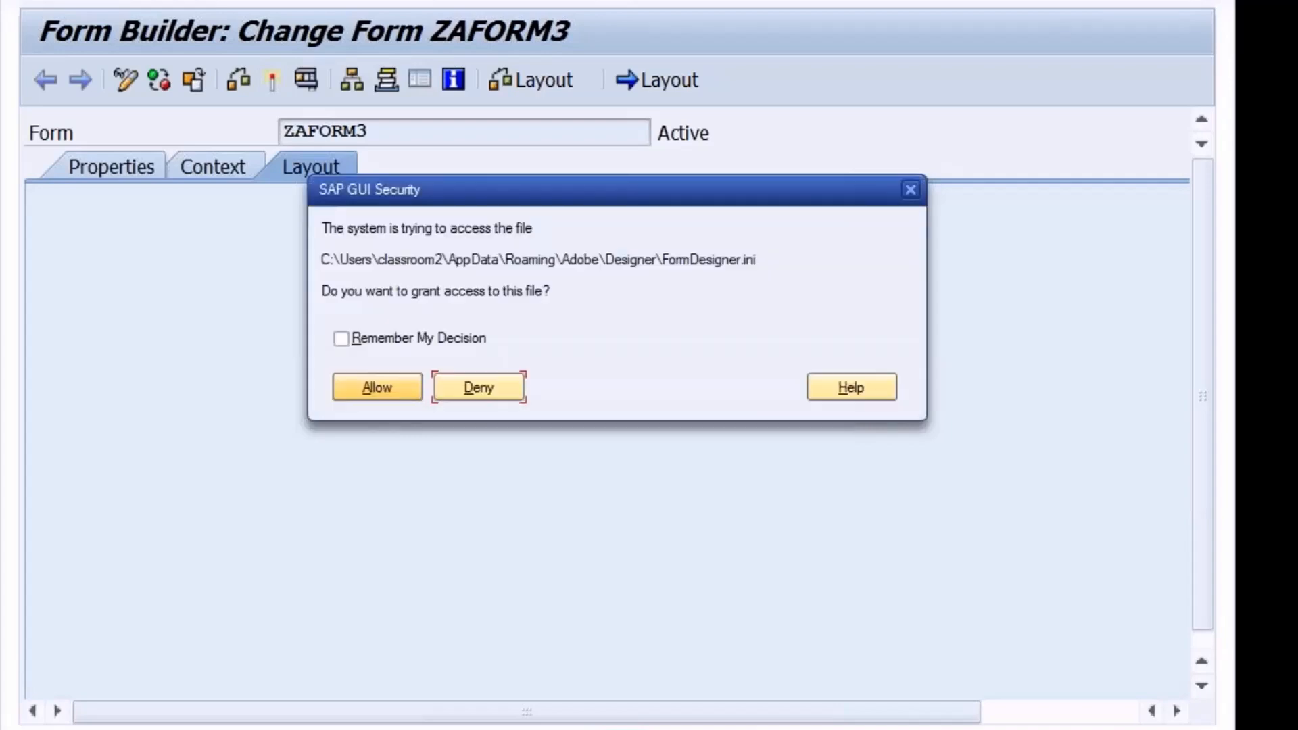
{"action": "left_click", "coordinate": [377, 388]}
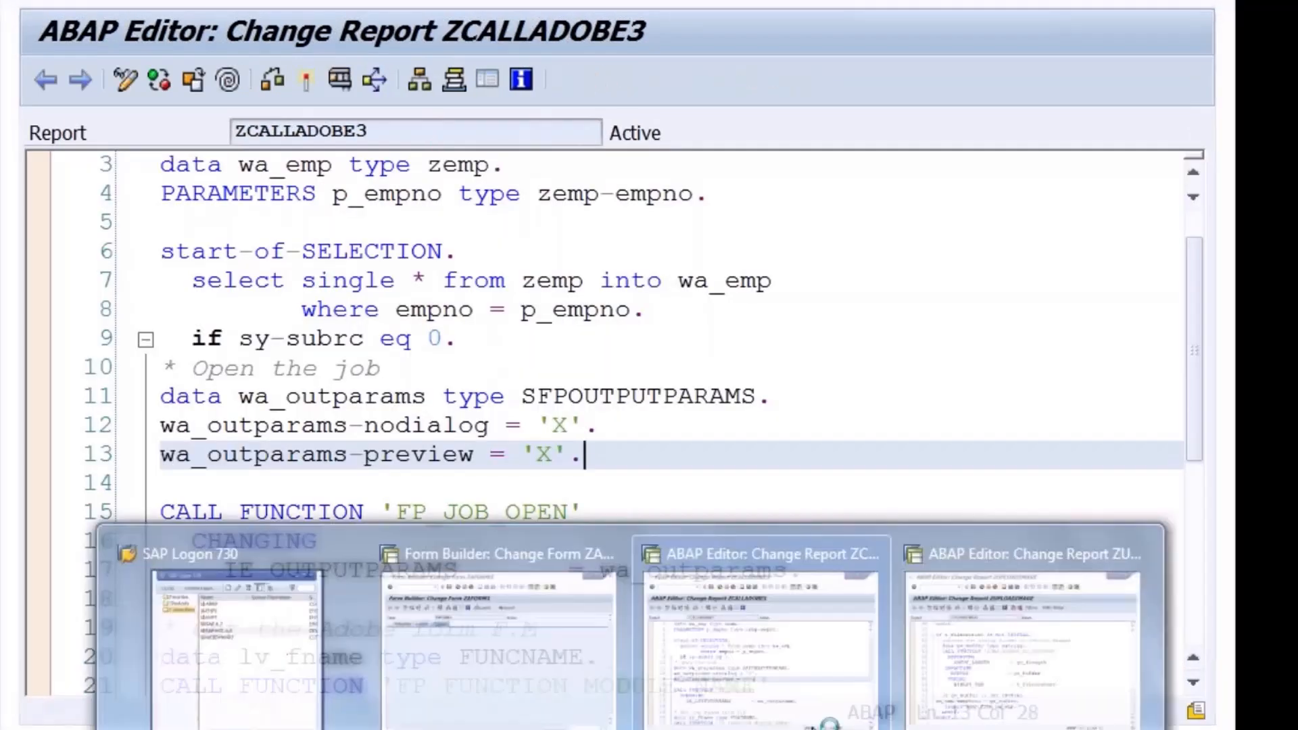
- Switch to the ZUPLOADIMAGE report and set a breakpoint on the SCMS_BINARY_TO_XSTRING function call
{"action": "left_click", "coordinate": [956, 681]}
{"action": "left_click", "coordinate": [428, 189]}
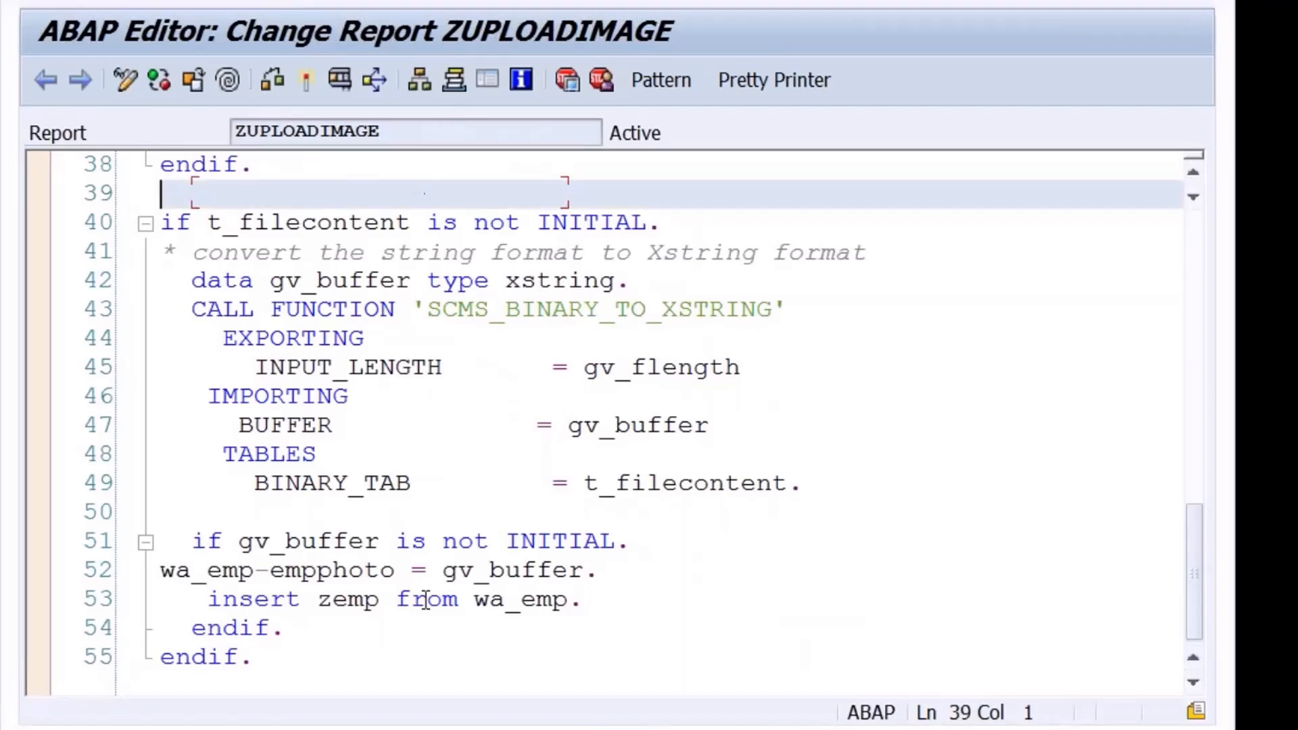
{"action": "left_click", "coordinate": [381, 601]}
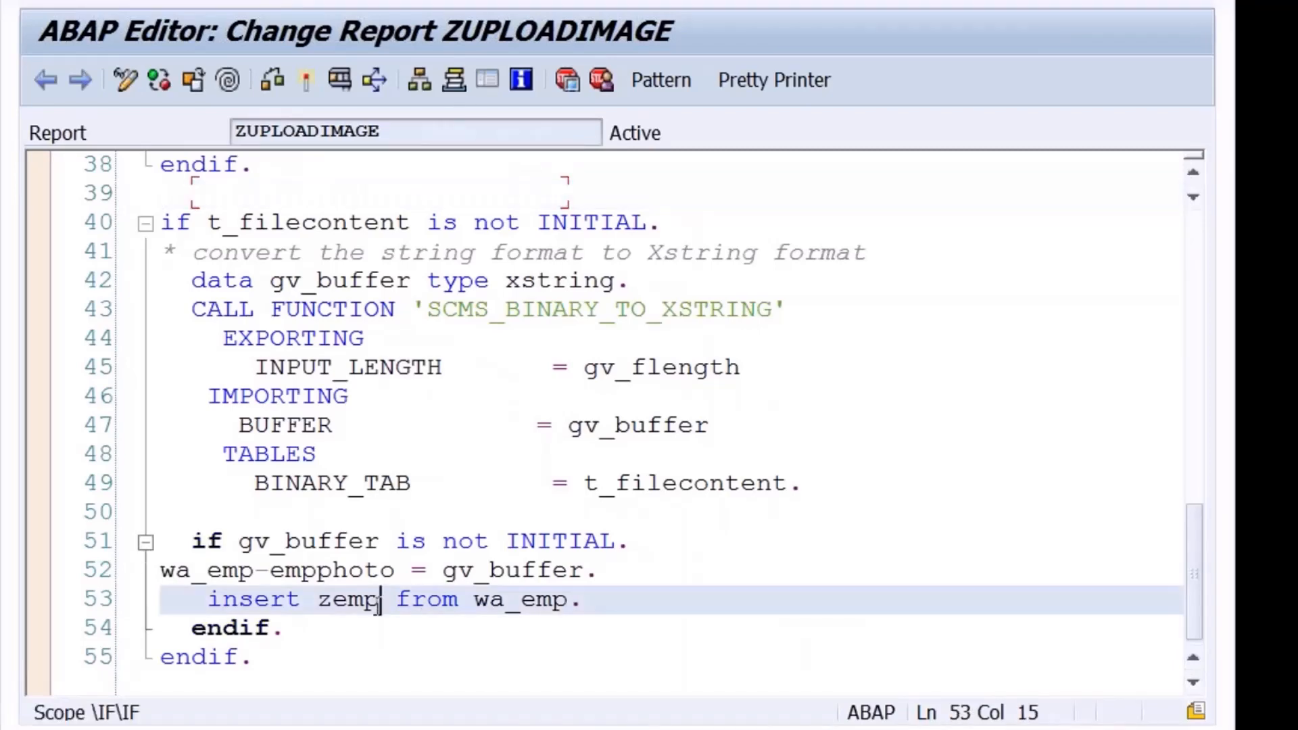
{"action": "left_click", "coordinate": [349, 601]}
{"action": "left_click", "coordinate": [365, 310]}
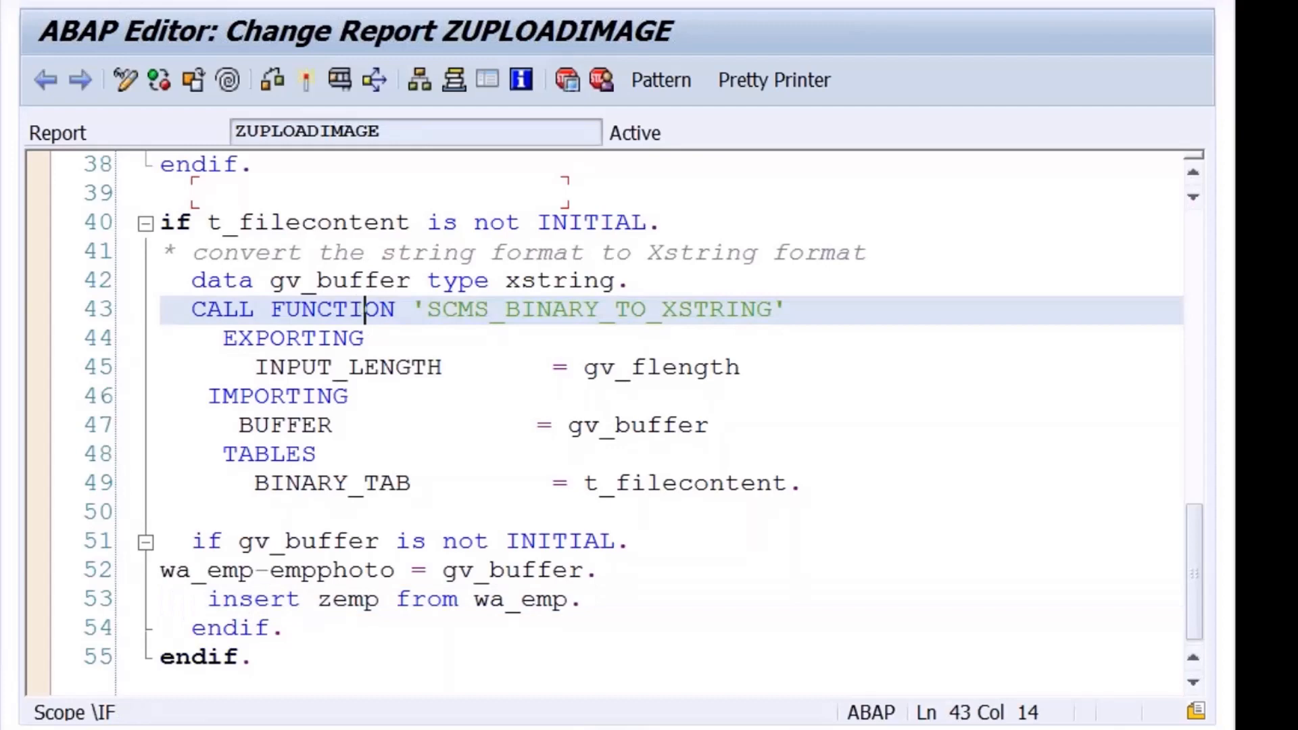
{"action": "left_click", "coordinate": [563, 82]}
- Run the upload report and fill in P_EMPNO 4 and P_ENAME horse2, cancelling the file selection started with P_EMPNO 2
{"action": "key", "text": "F8"}
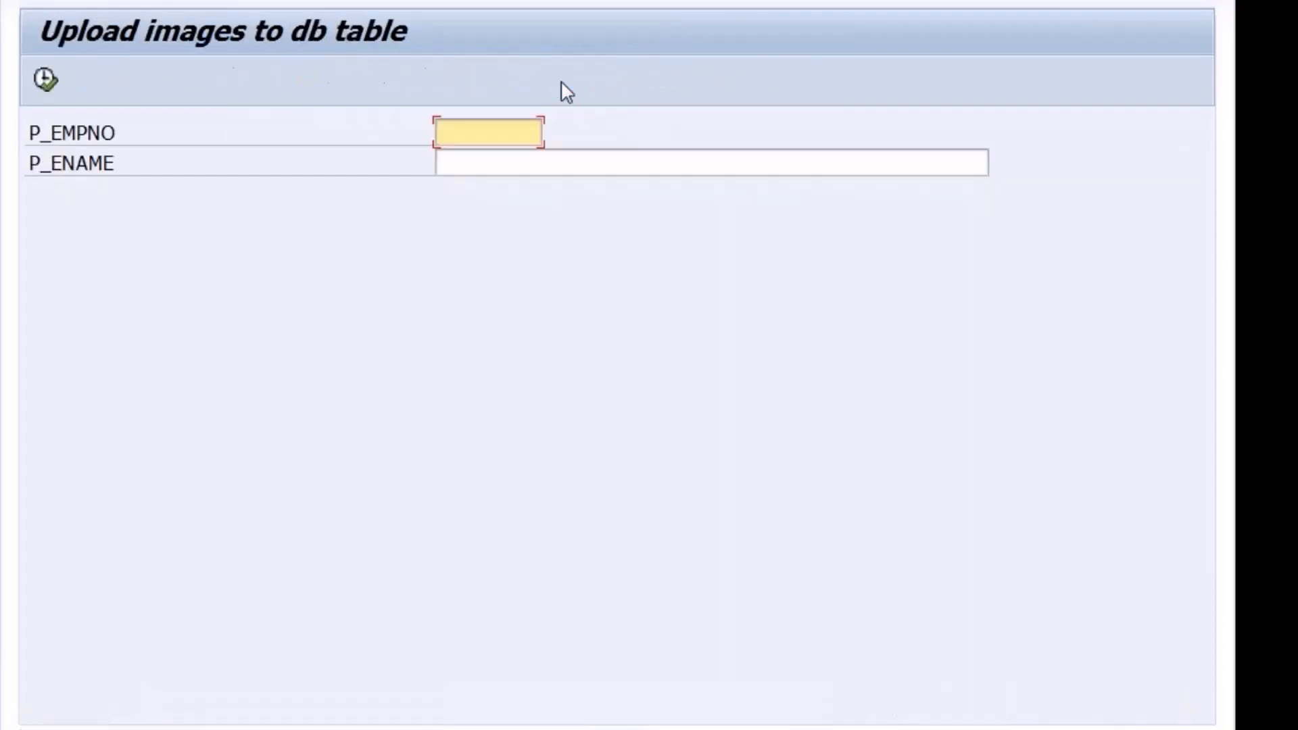
{"action": "type", "text": "2"}
{"action": "key", "text": "Tab"}
{"action": "type", "text": "hor"}
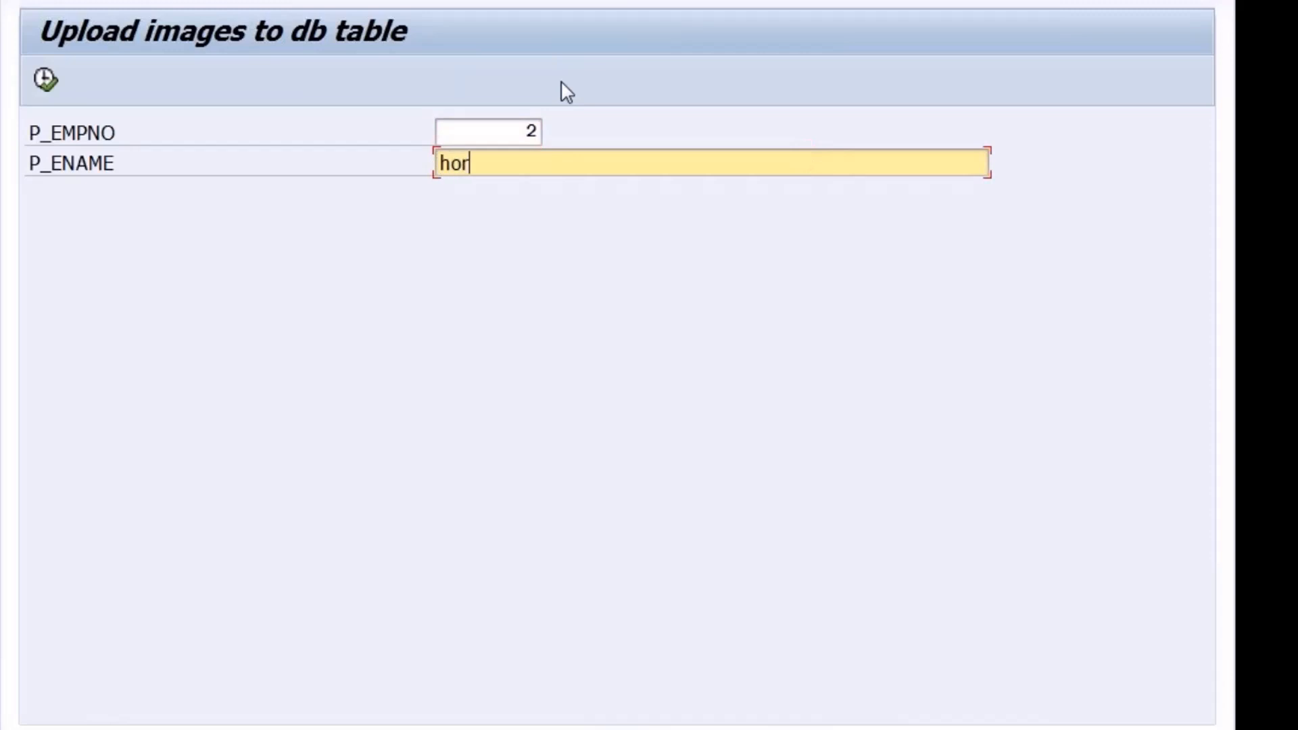
{"action": "type", "text": "se2"}
{"action": "left_click", "coordinate": [52, 77]}
{"action": "left_click", "coordinate": [940, 597]}
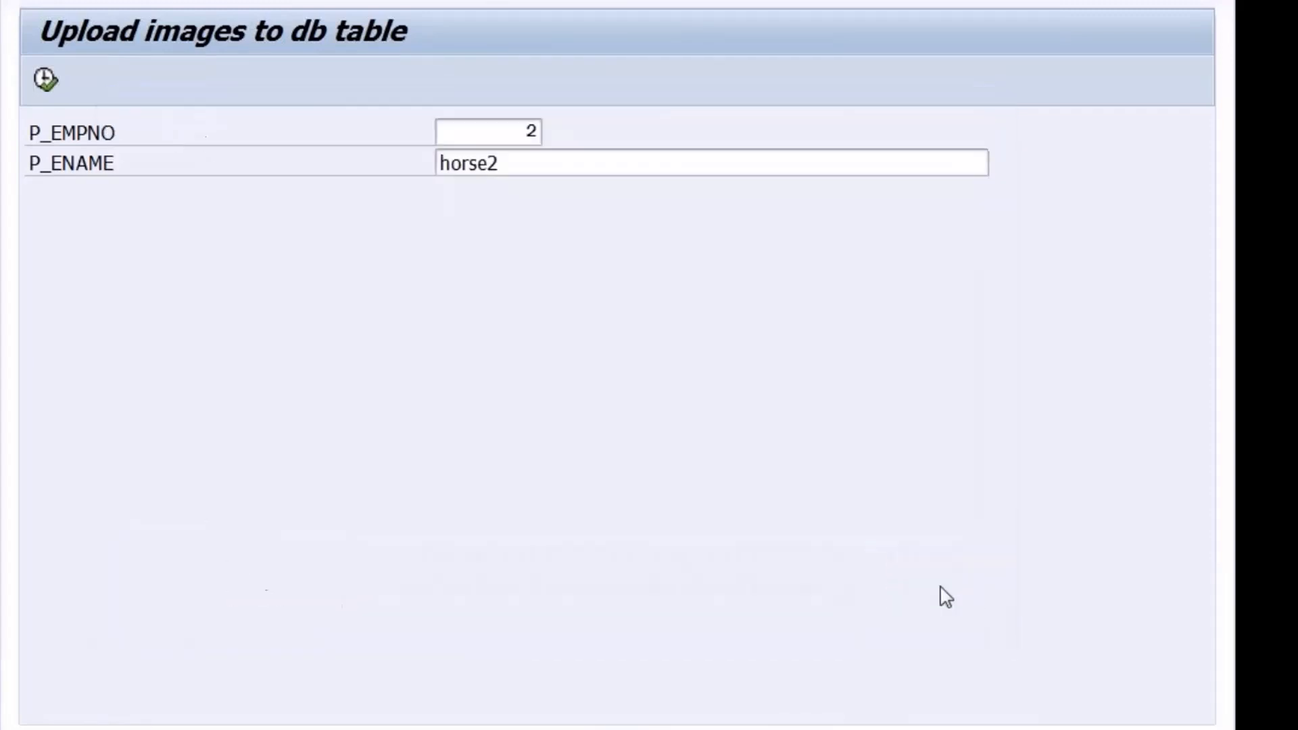
{"action": "type", "text": "4"}
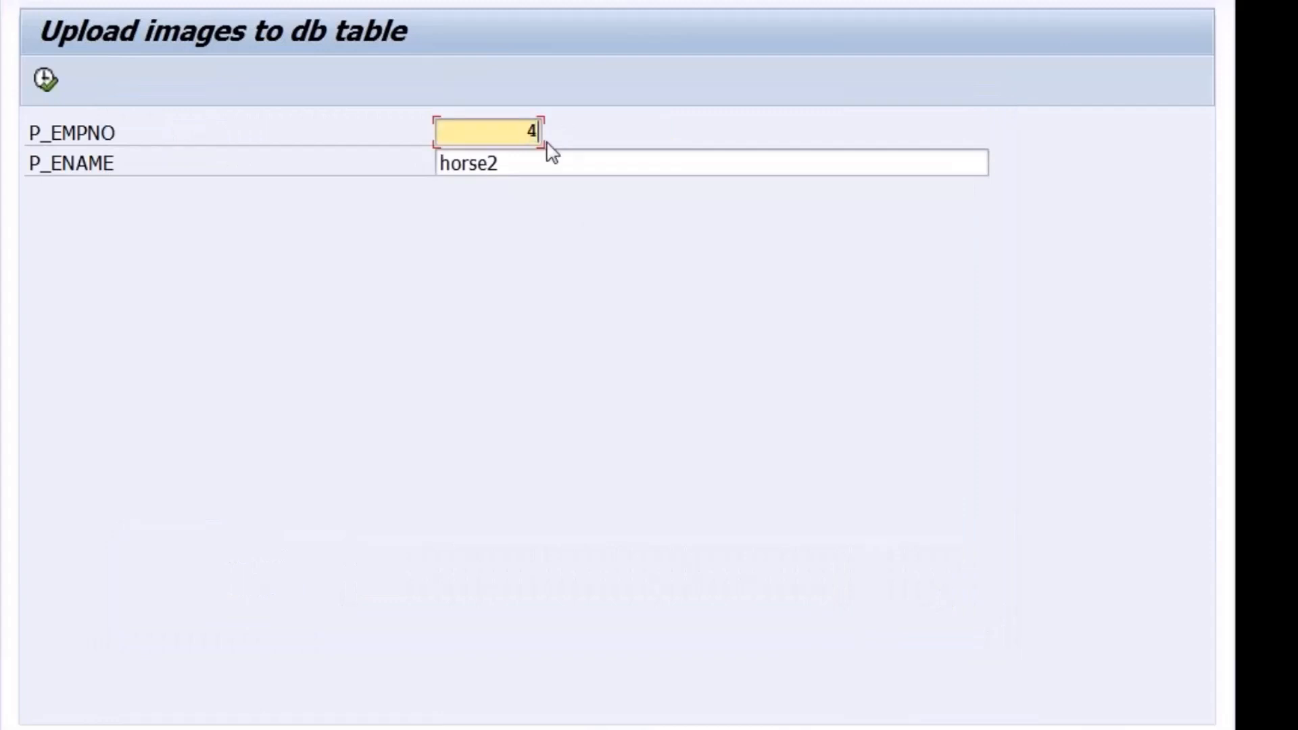
- Execute the upload with the HORSE1 bitmap image from the Desktop and allow access to the file
{"action": "left_click", "coordinate": [41, 80]}
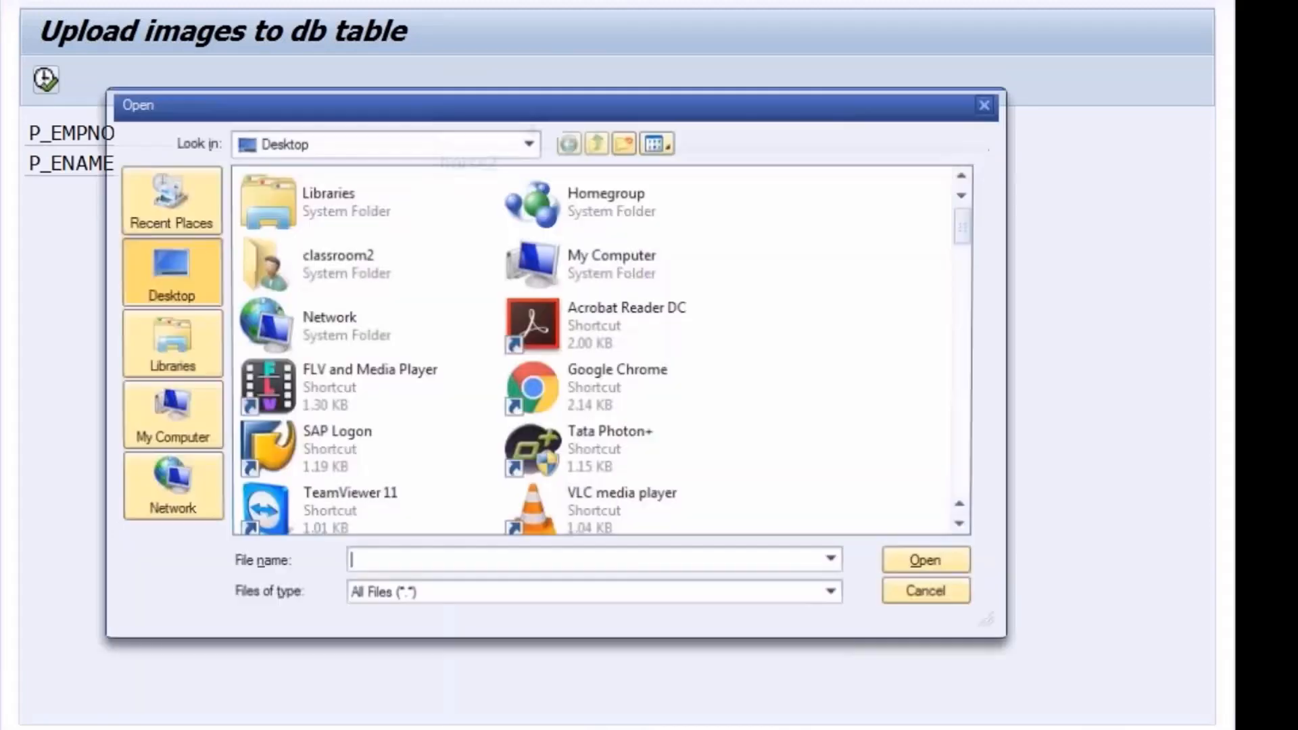
{"action": "left_click", "coordinate": [617, 281]}
{"action": "type", "text": "hana account"}
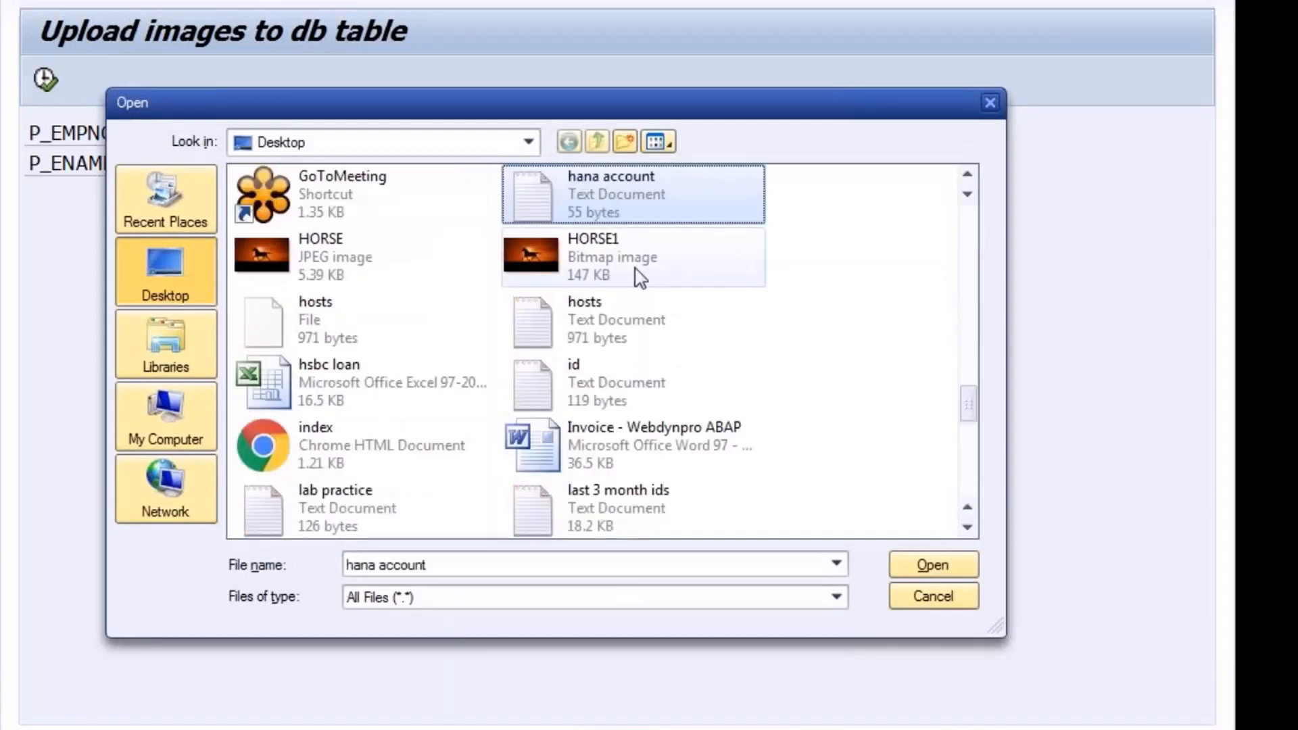
{"action": "left_click", "coordinate": [635, 278]}
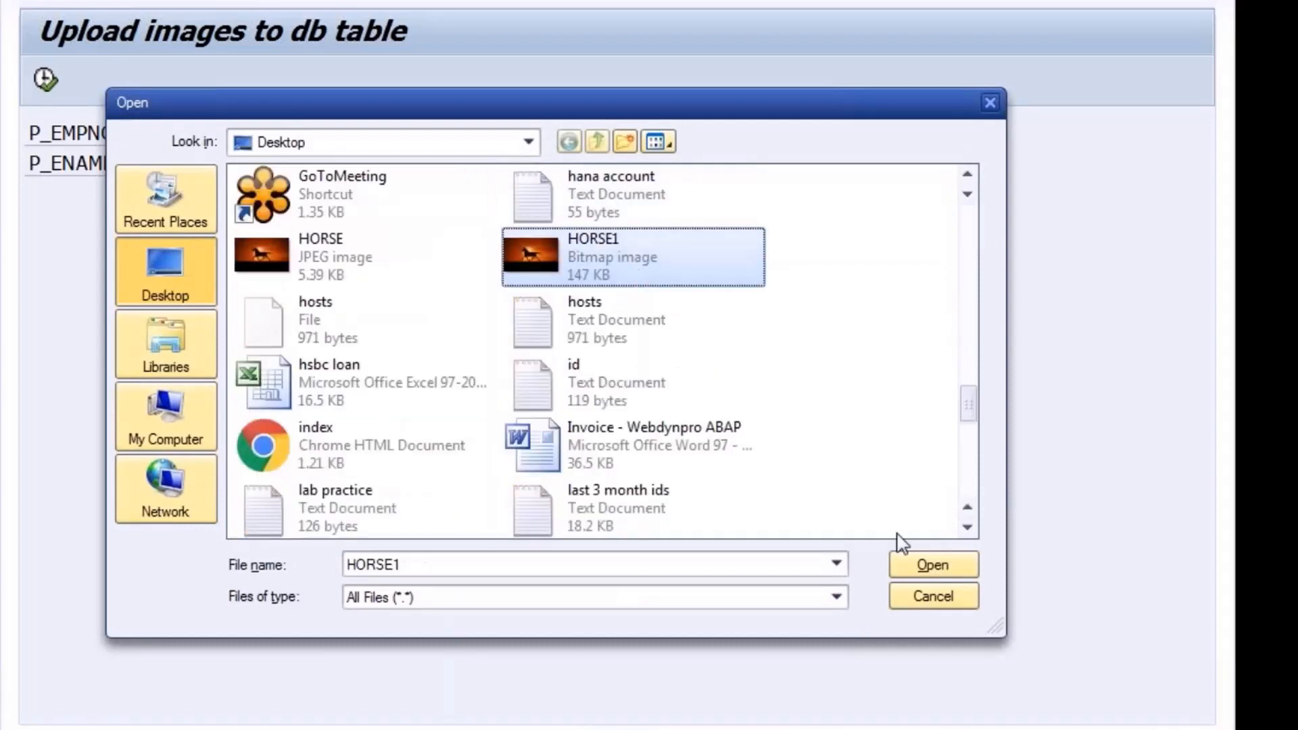
{"action": "left_click", "coordinate": [930, 567]}
{"action": "left_click", "coordinate": [390, 386]}
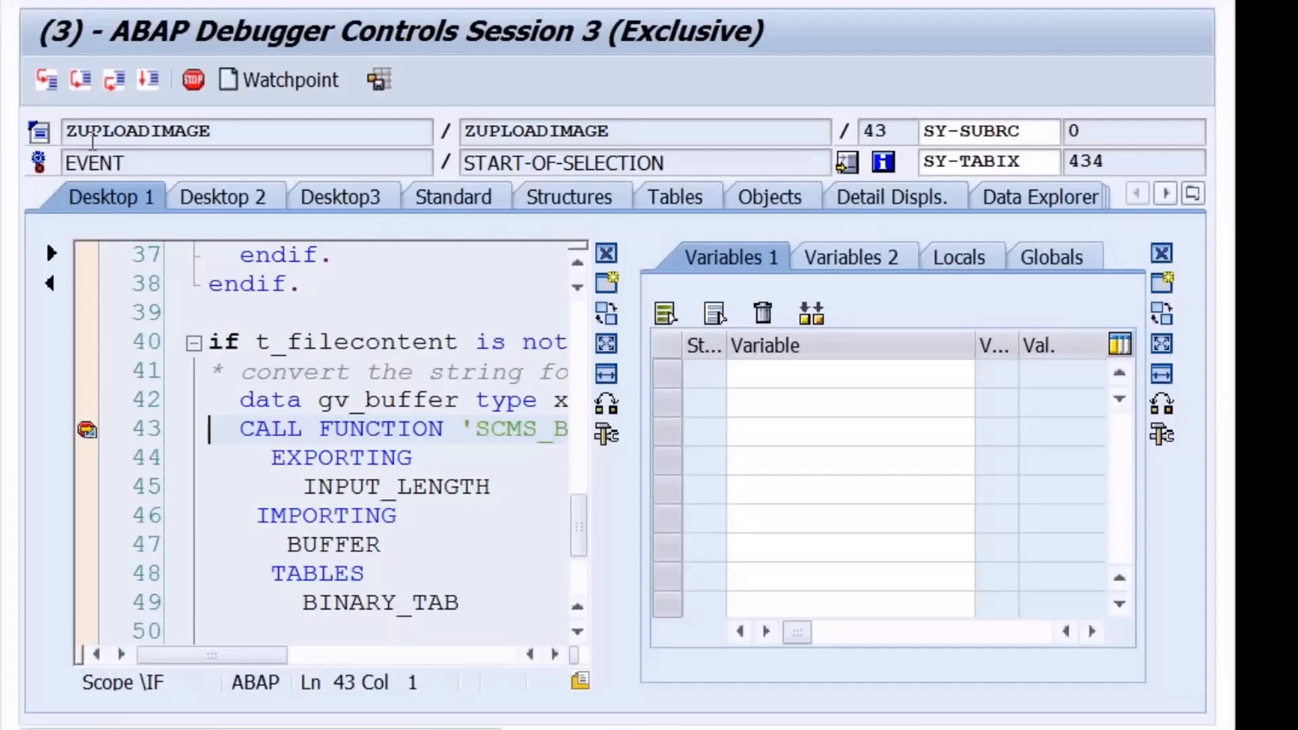
- Switch to the classic debugger, watch gv_buffer and wa_emp-empphoto, and step forward to the insert zemp statement
{"action": "left_click", "coordinate": [188, 237]}
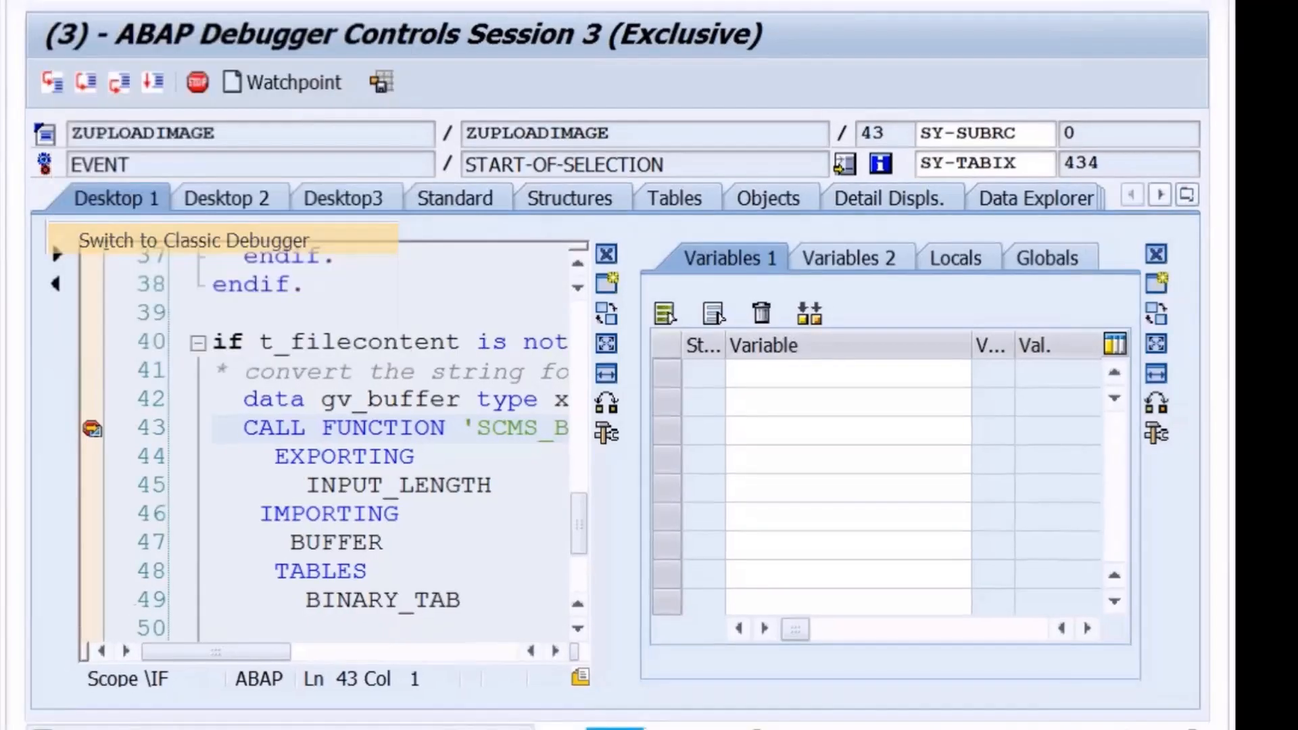
{"action": "double_click", "coordinate": [468, 404]}
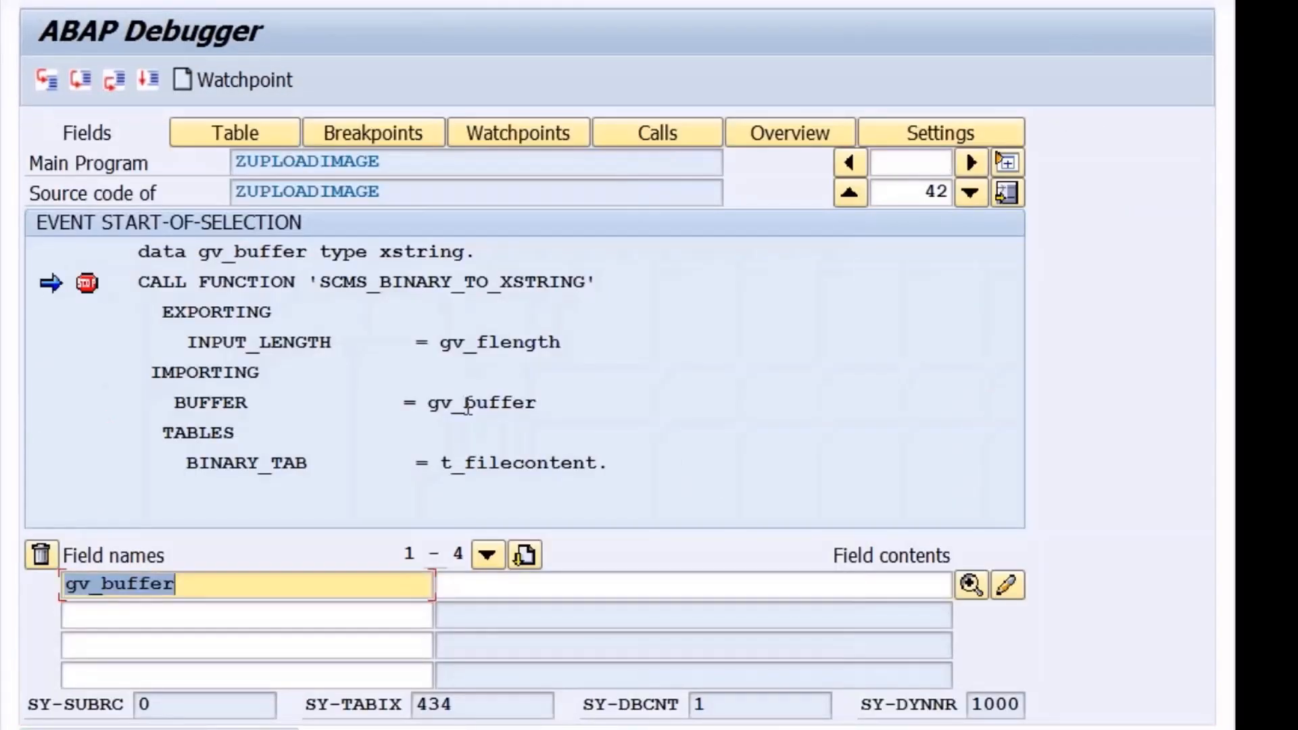
{"action": "key", "text": "F6"}
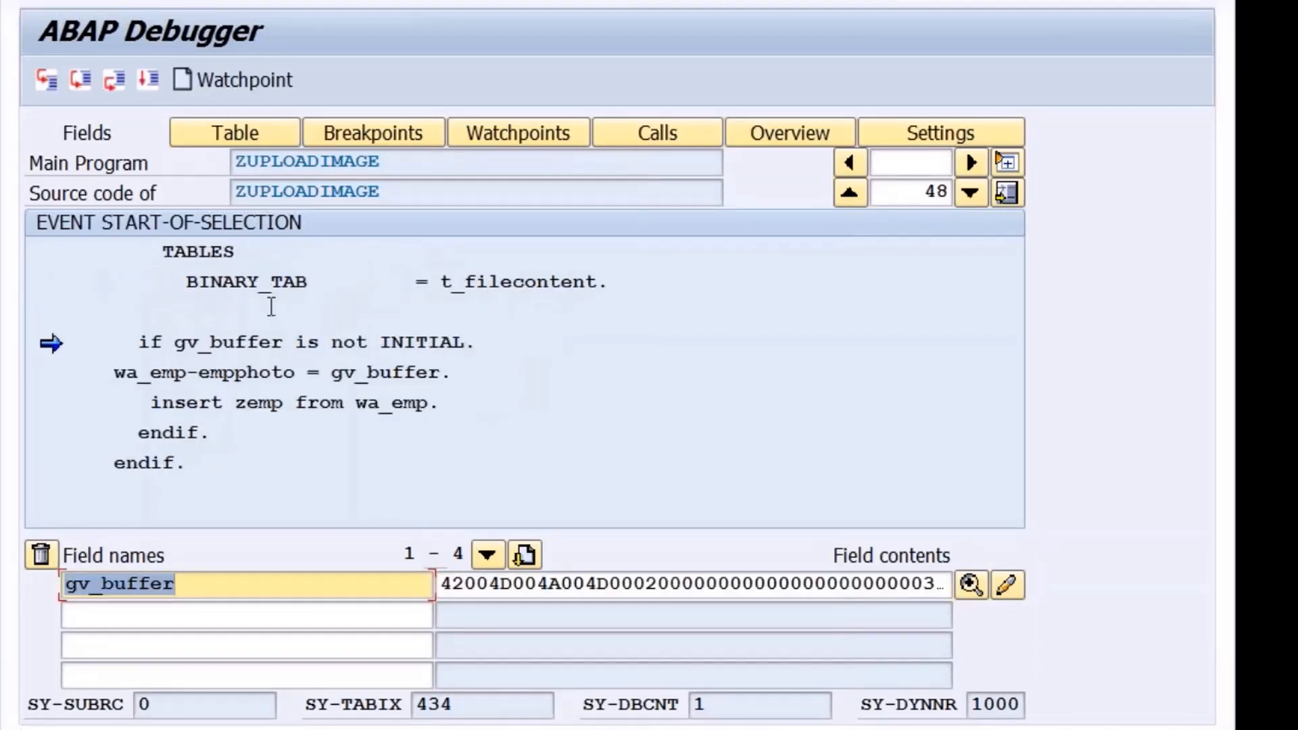
{"action": "double_click", "coordinate": [186, 375]}
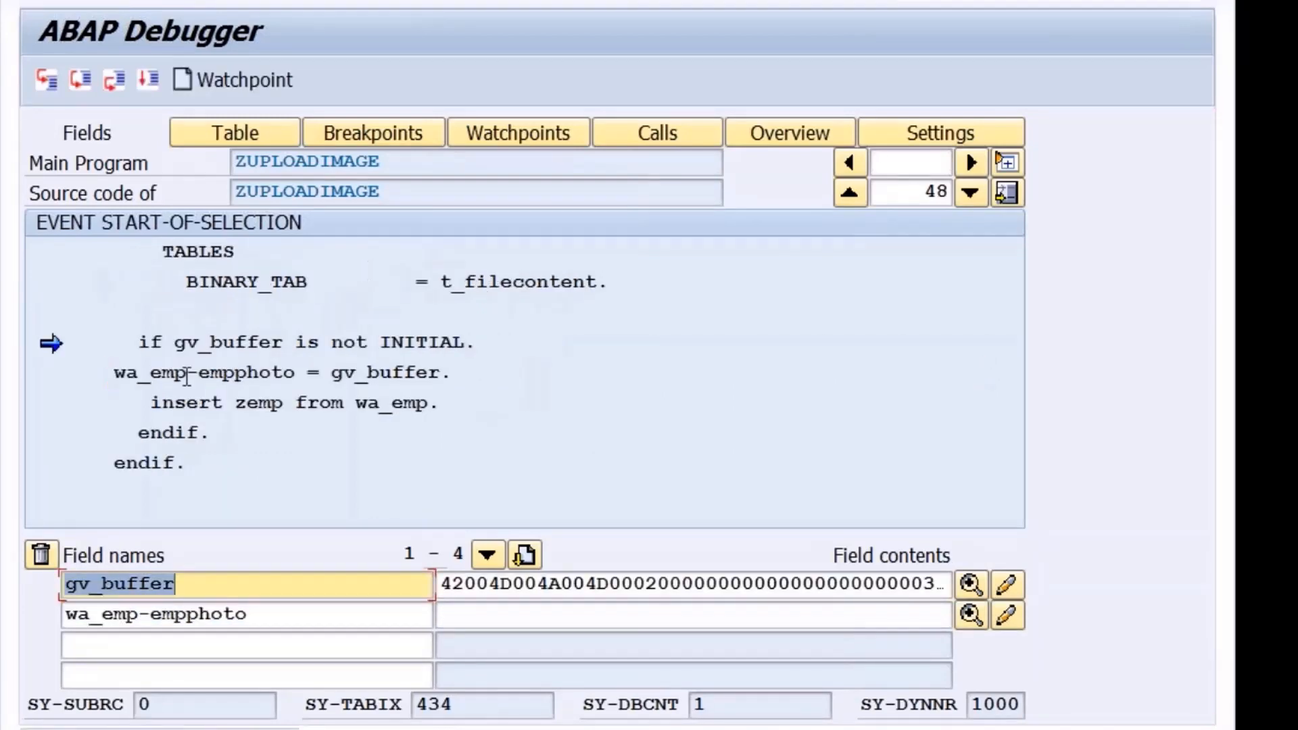
{"action": "key", "text": "F6"}
{"action": "key", "text": "F6"}
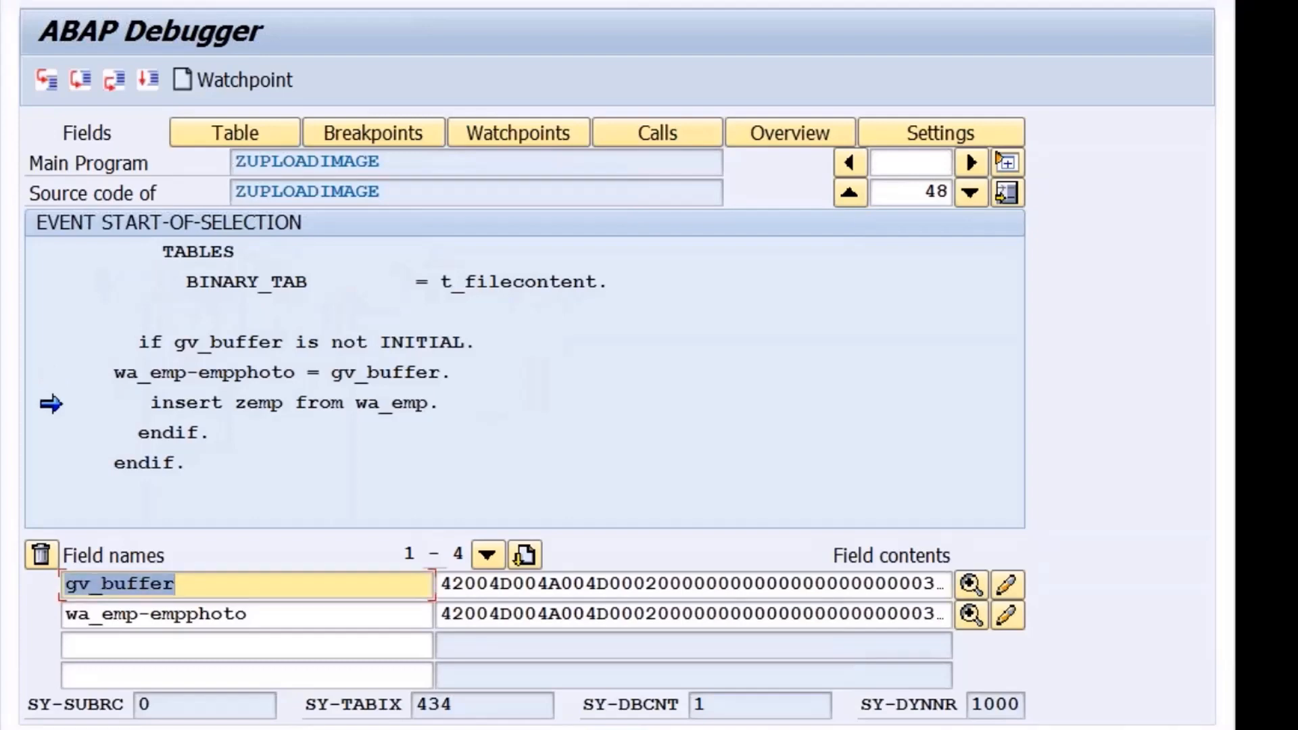
- Let the upload run to completion and return to the ZUPLOADIMAGE source code
{"action": "key", "text": "F8"}
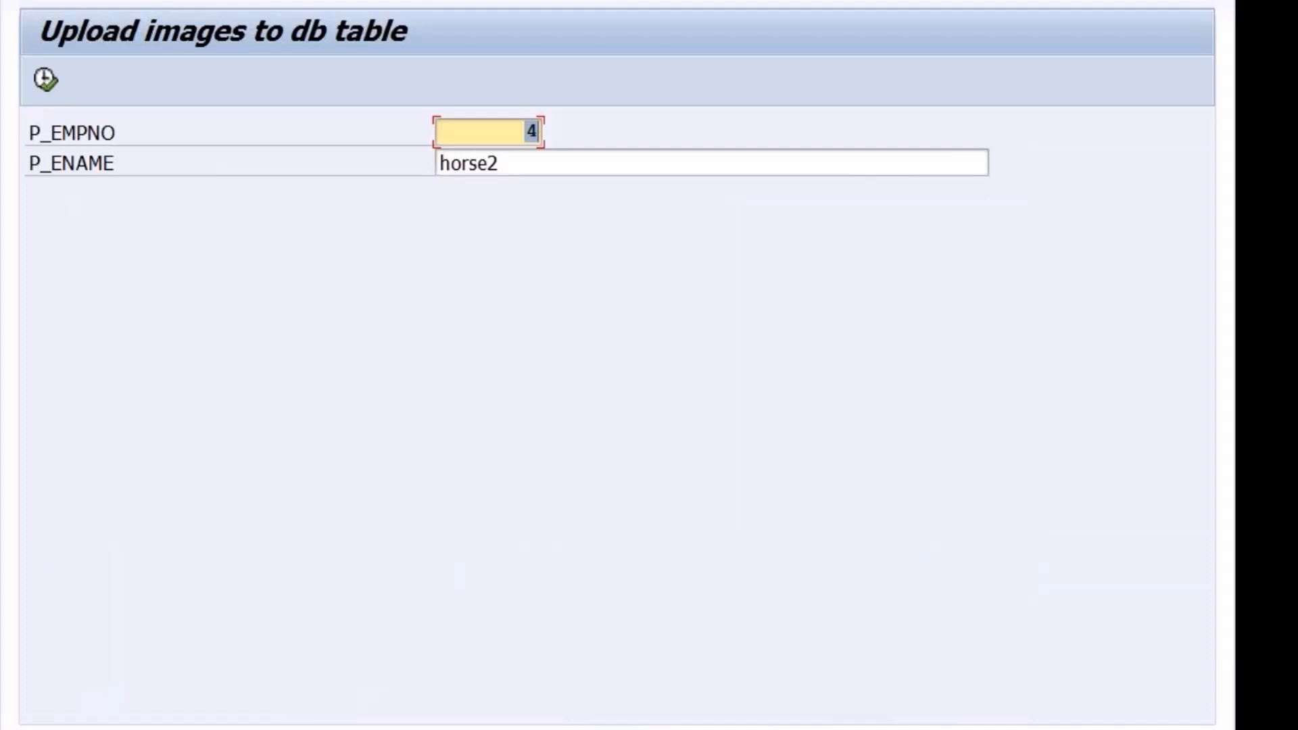
{"action": "key", "text": "F3"}
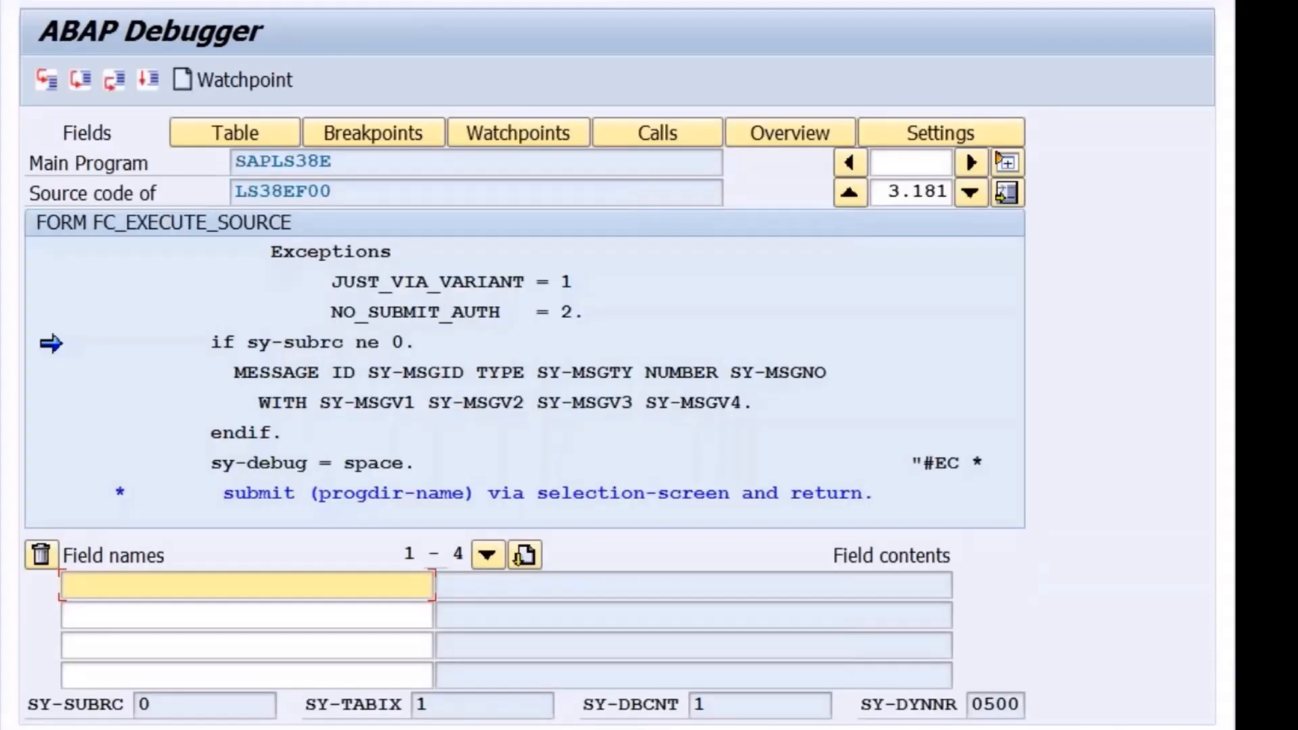
{"action": "key", "text": "F8"}
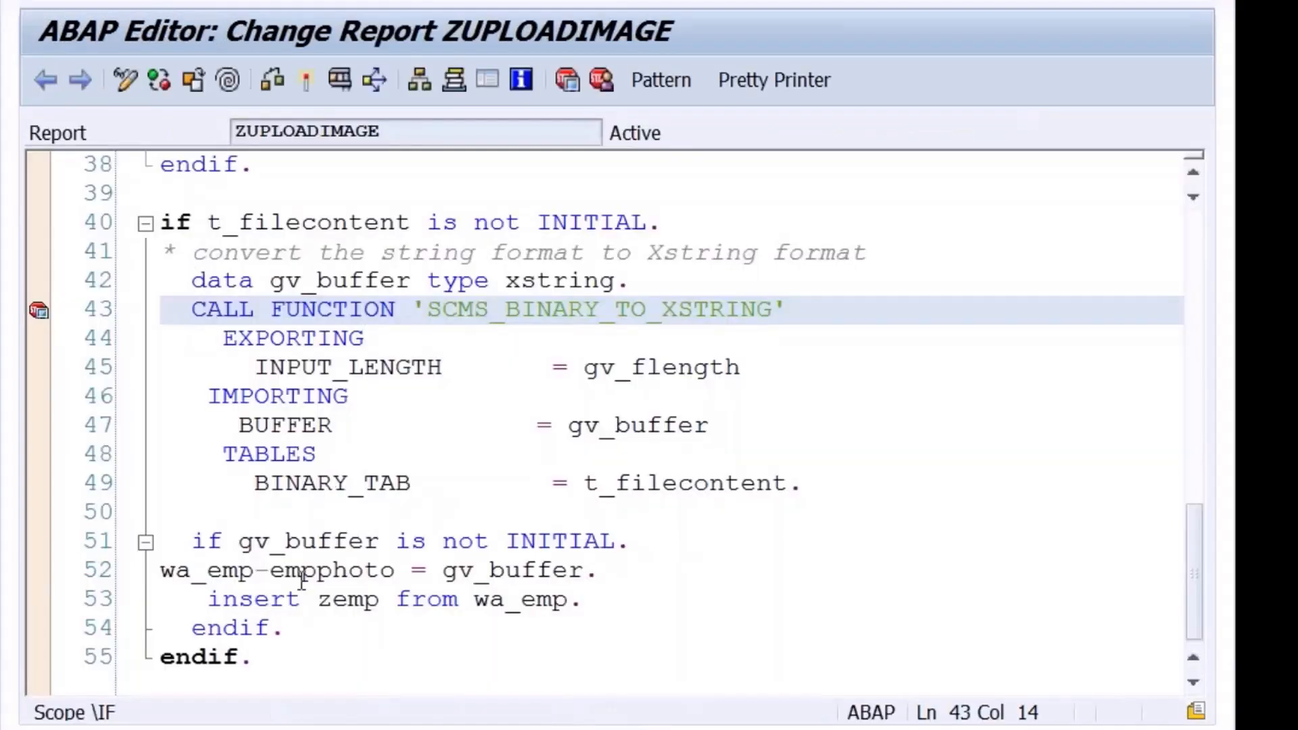
- Open table ZEMP from the insert statement, list its entries and check the EMPPHOTO field of the horse2 record
{"action": "double_click", "coordinate": [325, 599]}
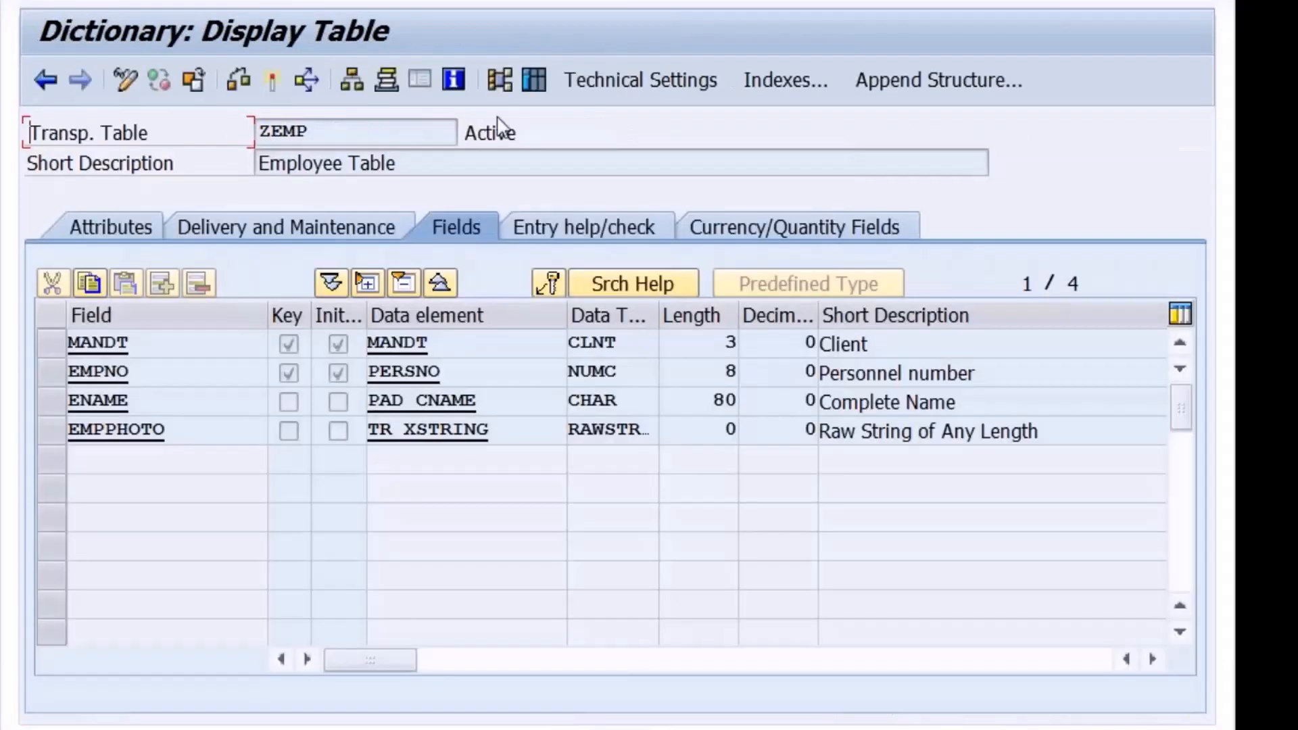
{"action": "left_click", "coordinate": [535, 75]}
{"action": "left_click", "coordinate": [221, 78]}
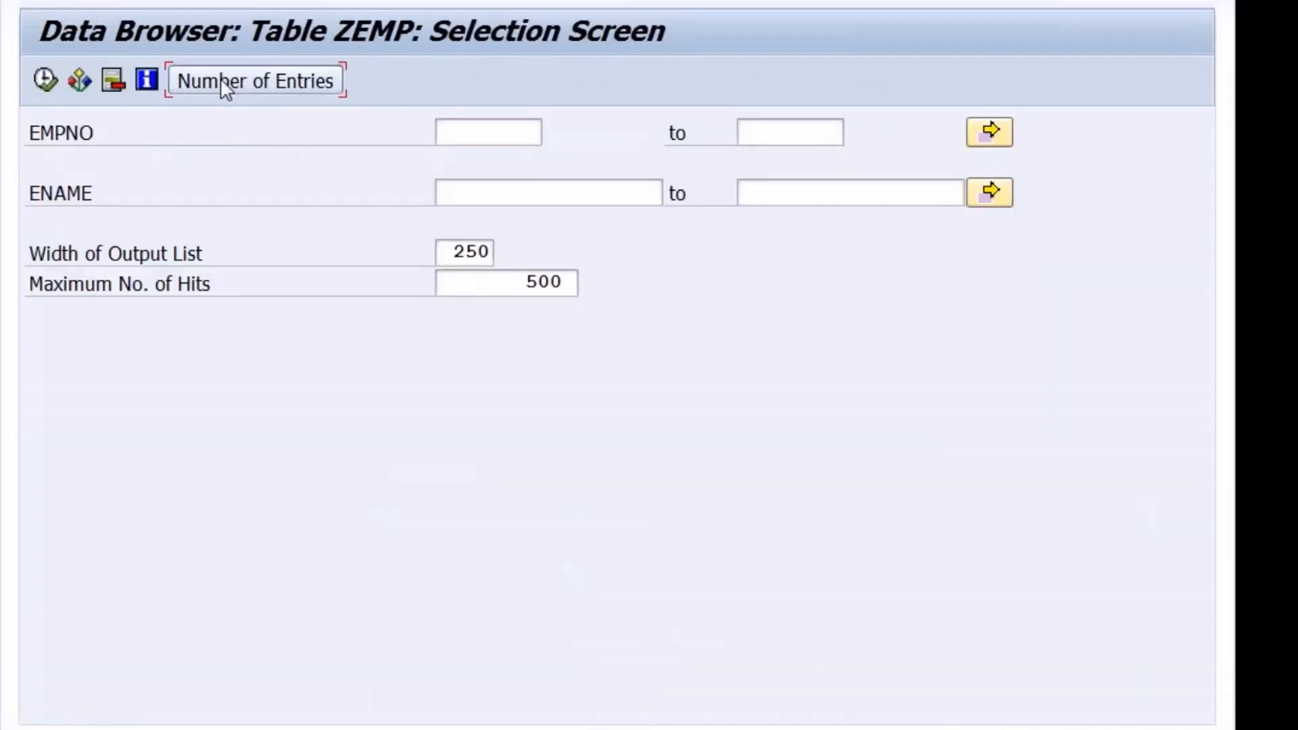
{"action": "key", "text": "Return"}
{"action": "left_click", "coordinate": [46, 80]}
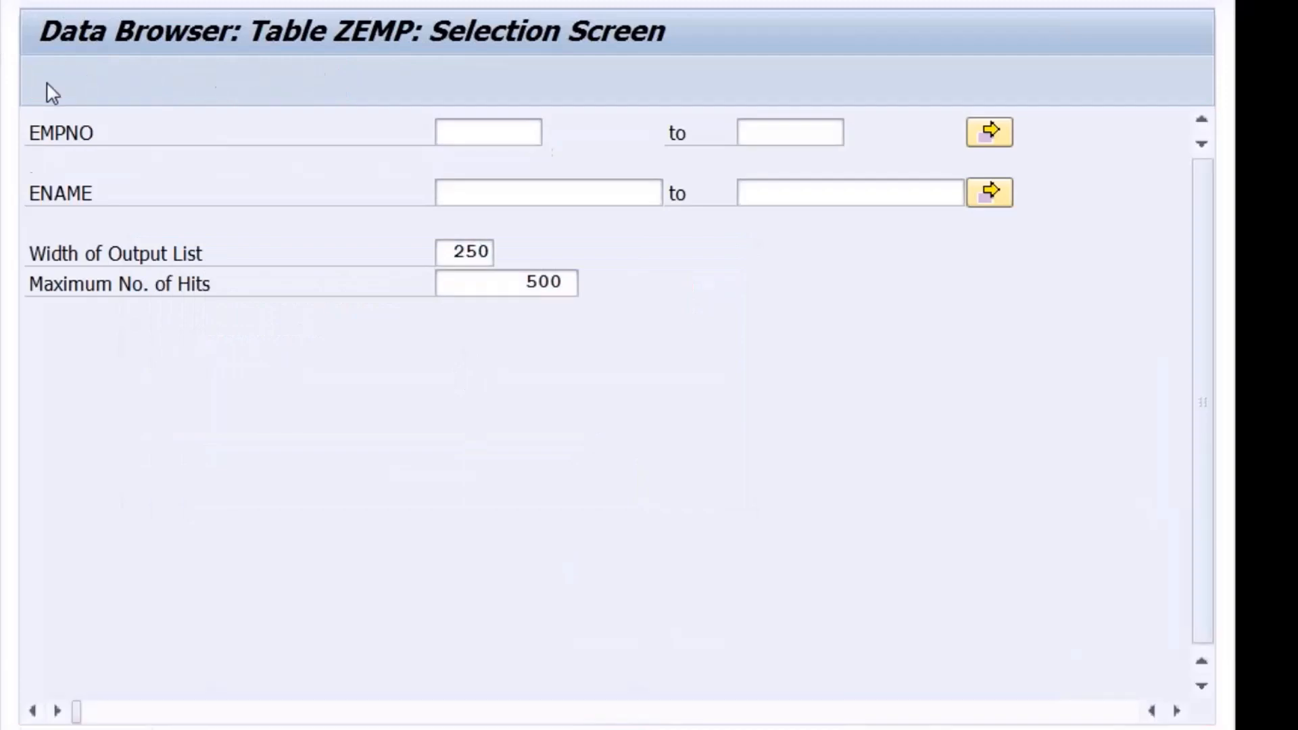
{"action": "double_click", "coordinate": [284, 320]}
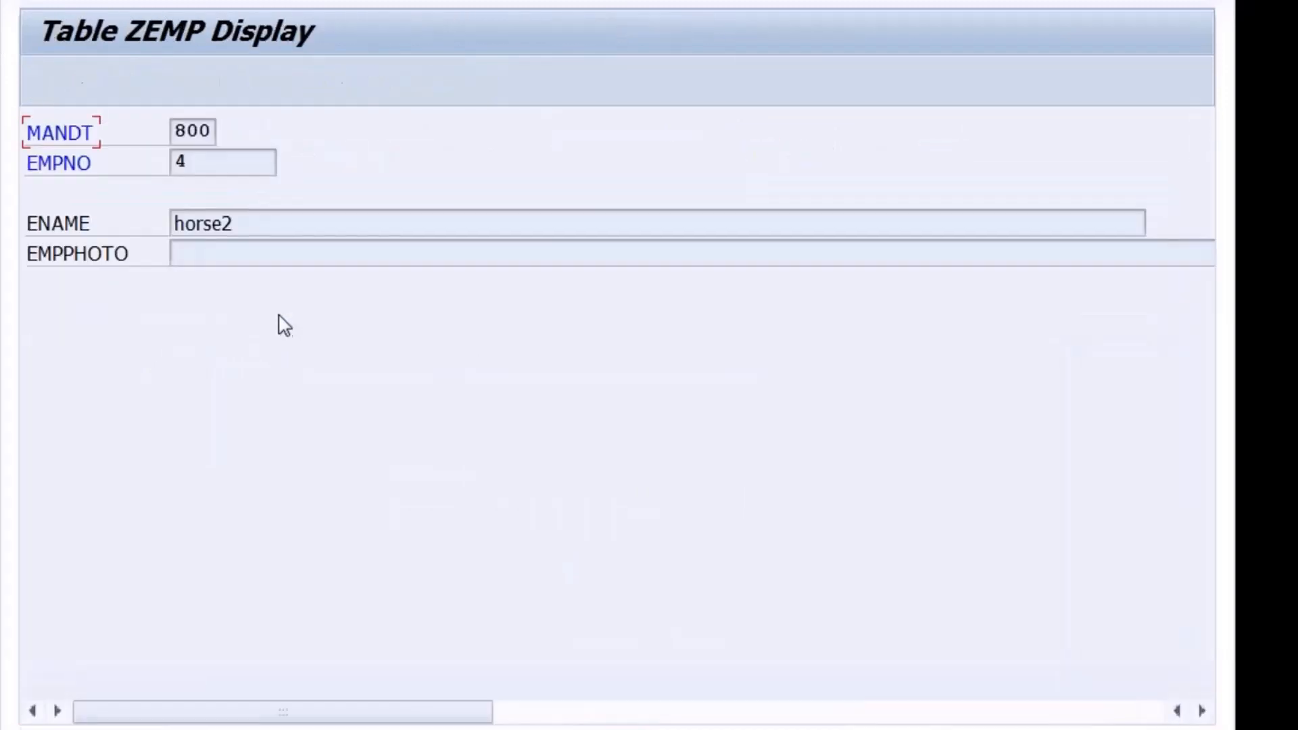
{"action": "left_click", "coordinate": [199, 253]}
{"action": "left_click", "coordinate": [394, 1]}
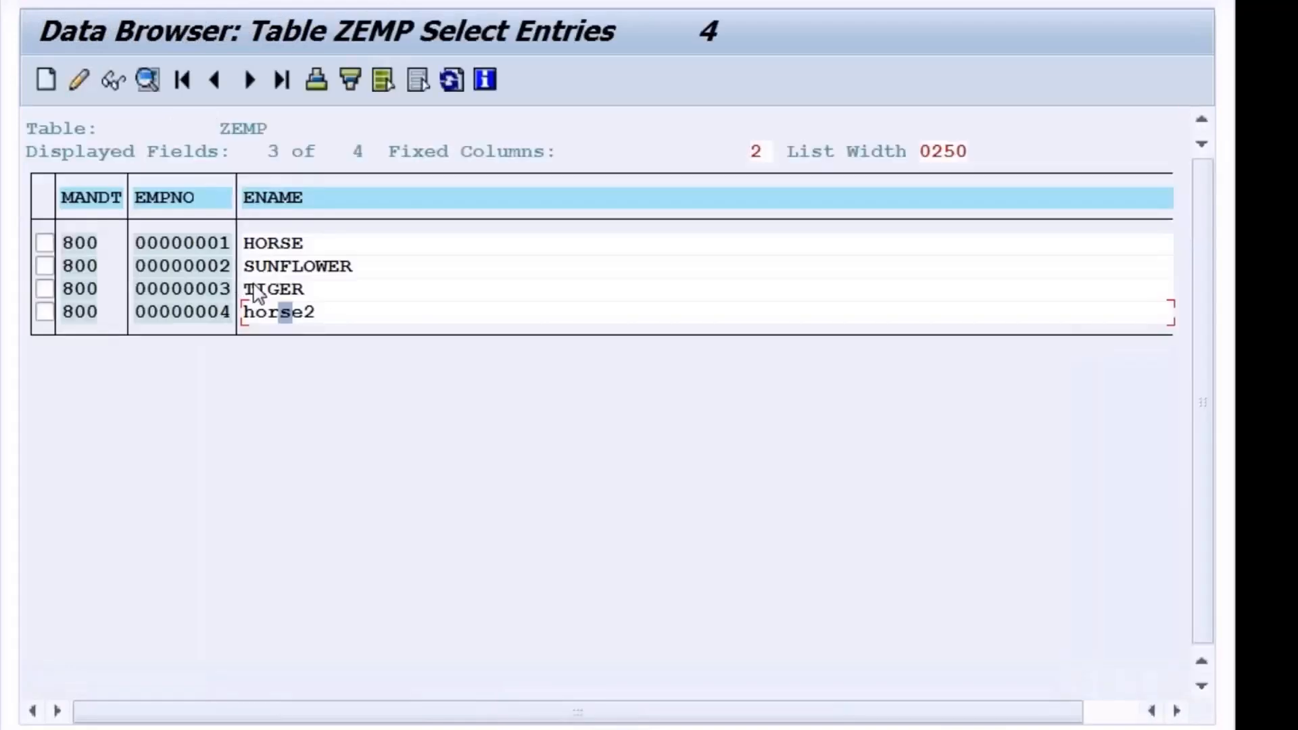
- Compare the EMPPHOTO field of the TIGER and horse2 records in ZEMP, and return to the ZUPLOADIMAGE source code
{"action": "double_click", "coordinate": [254, 284]}
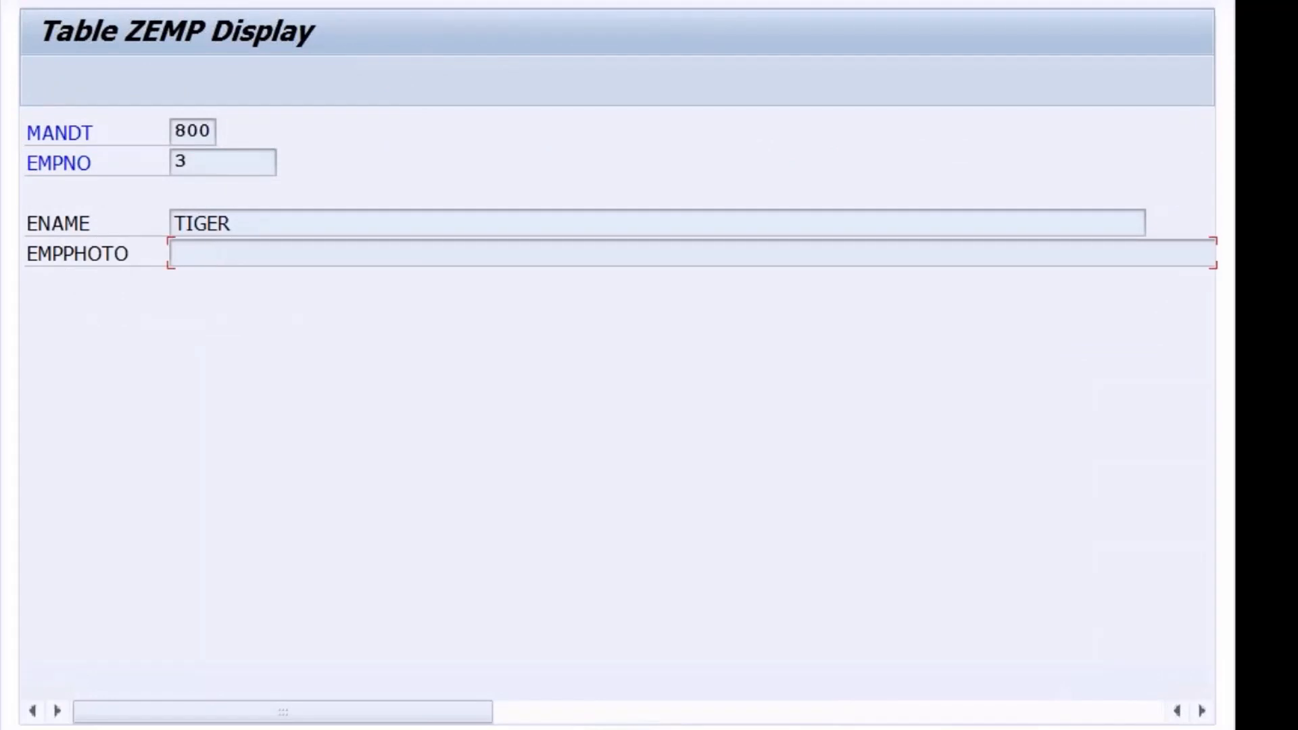
{"action": "left_click", "coordinate": [395, 2]}
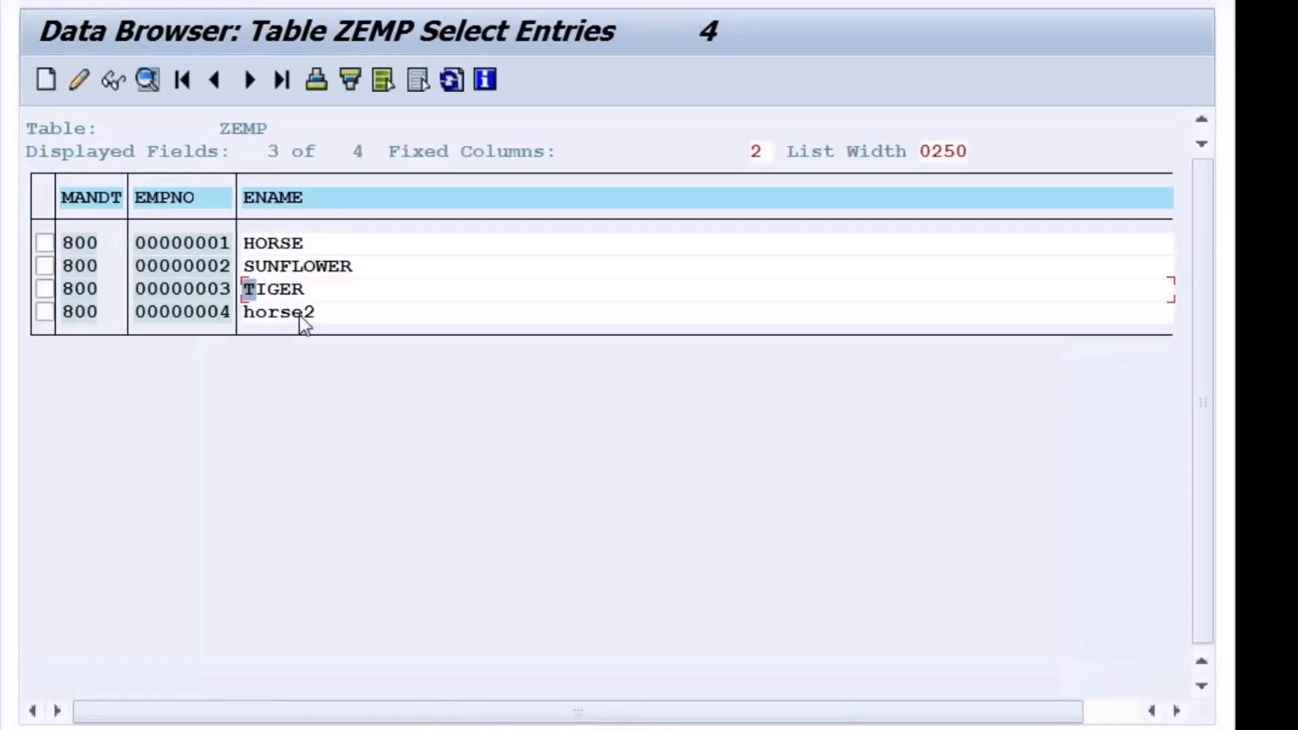
{"action": "double_click", "coordinate": [219, 311]}
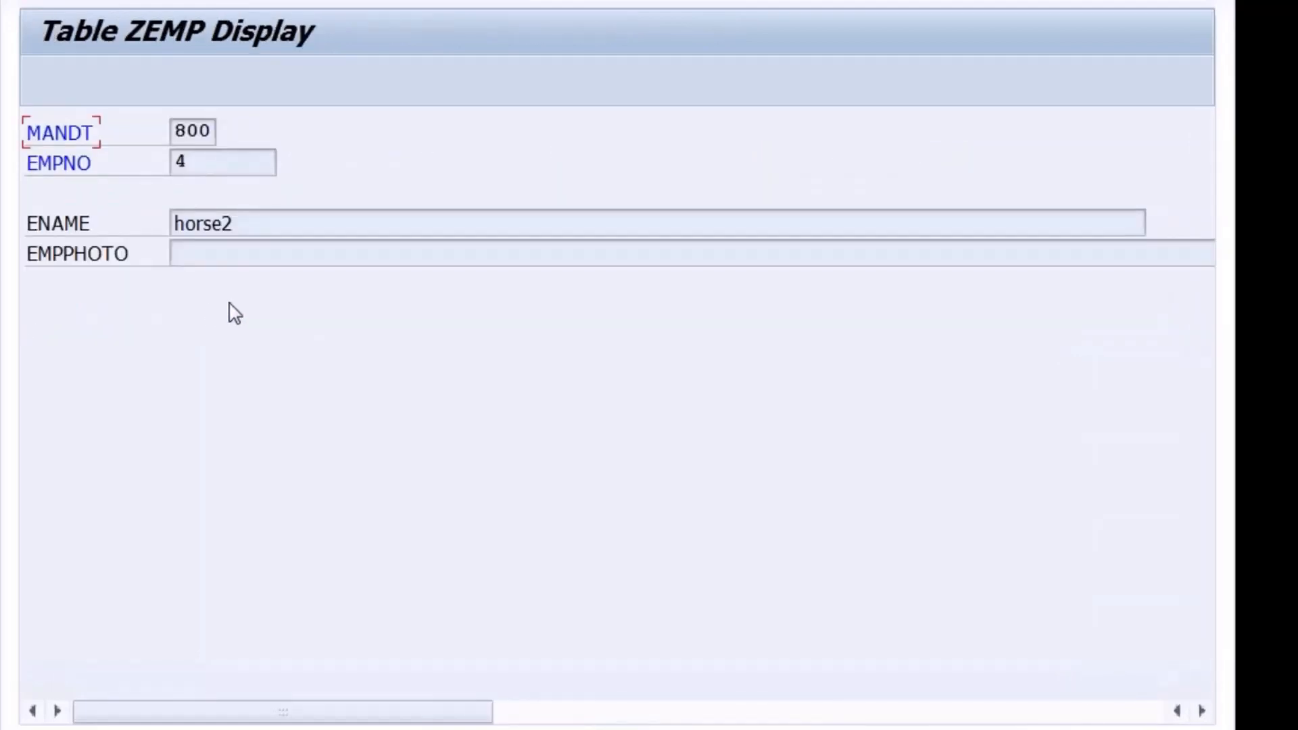
{"action": "key", "text": "F3"}
{"action": "key", "text": "F3"}
{"action": "key", "text": "F3"}
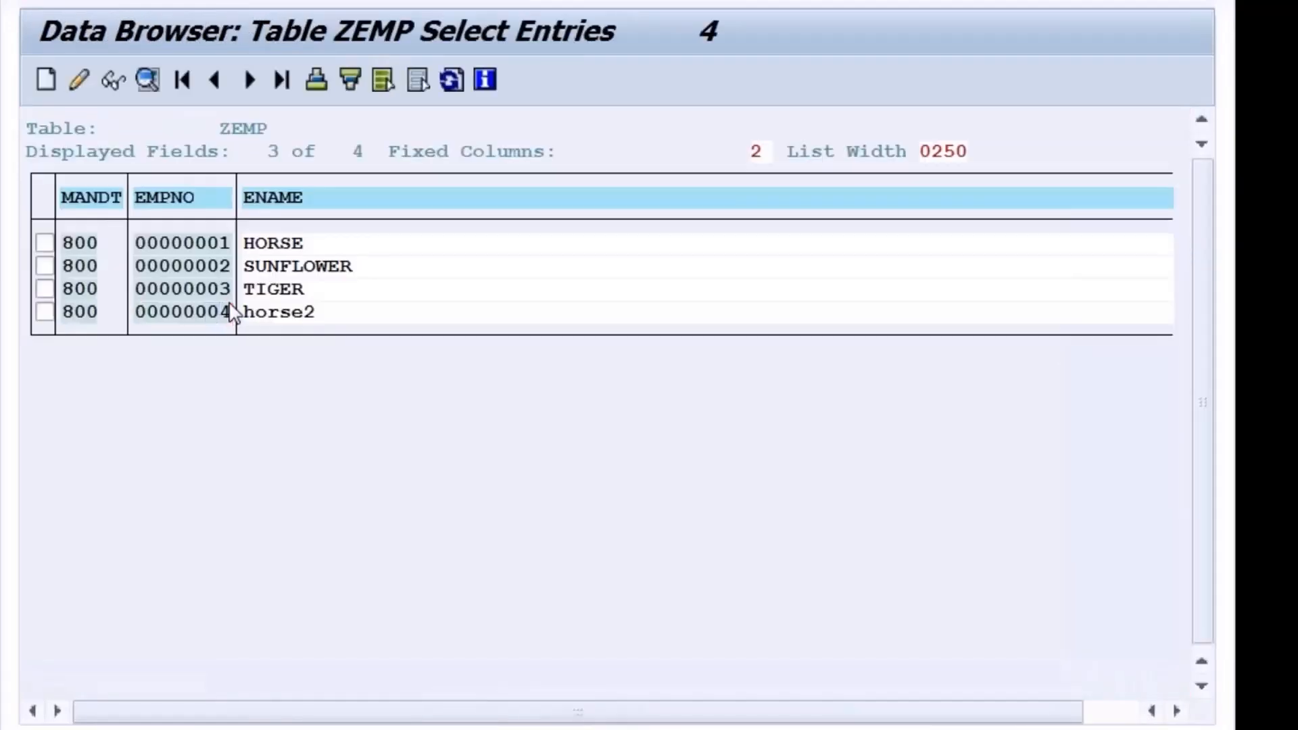
{"action": "key", "text": "F3"}
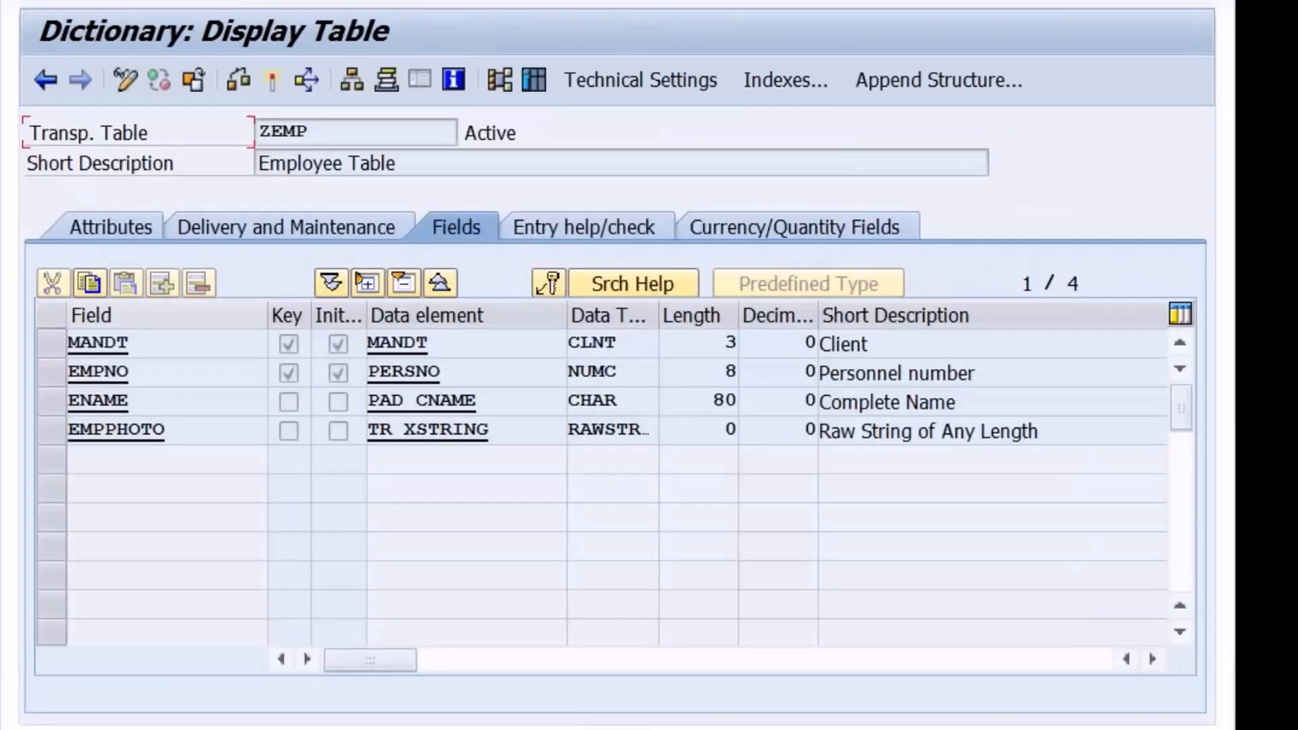
{"action": "key", "text": "F3"}
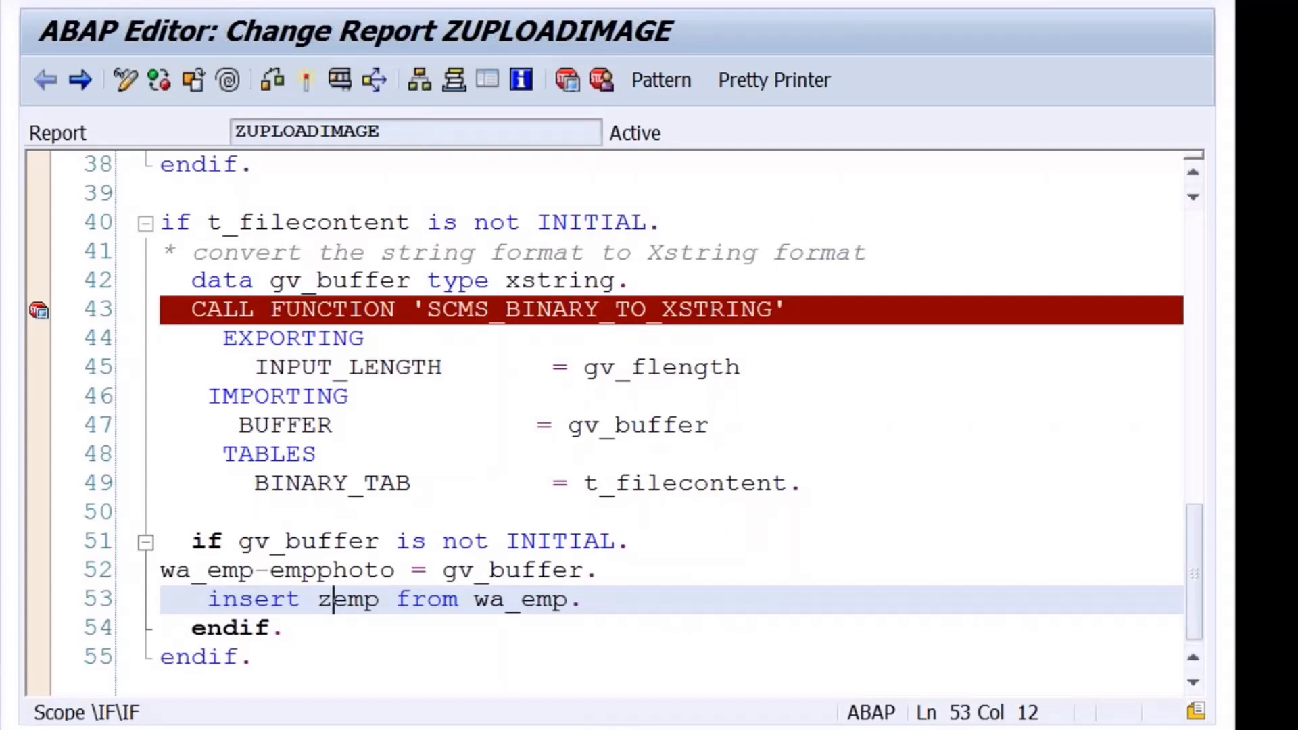
- Remove the breakpoint from the SCMS_BINARY_TO_XSTRING call and show the beginning of the report
{"action": "left_click", "coordinate": [321, 311]}
{"action": "left_click", "coordinate": [569, 77]}
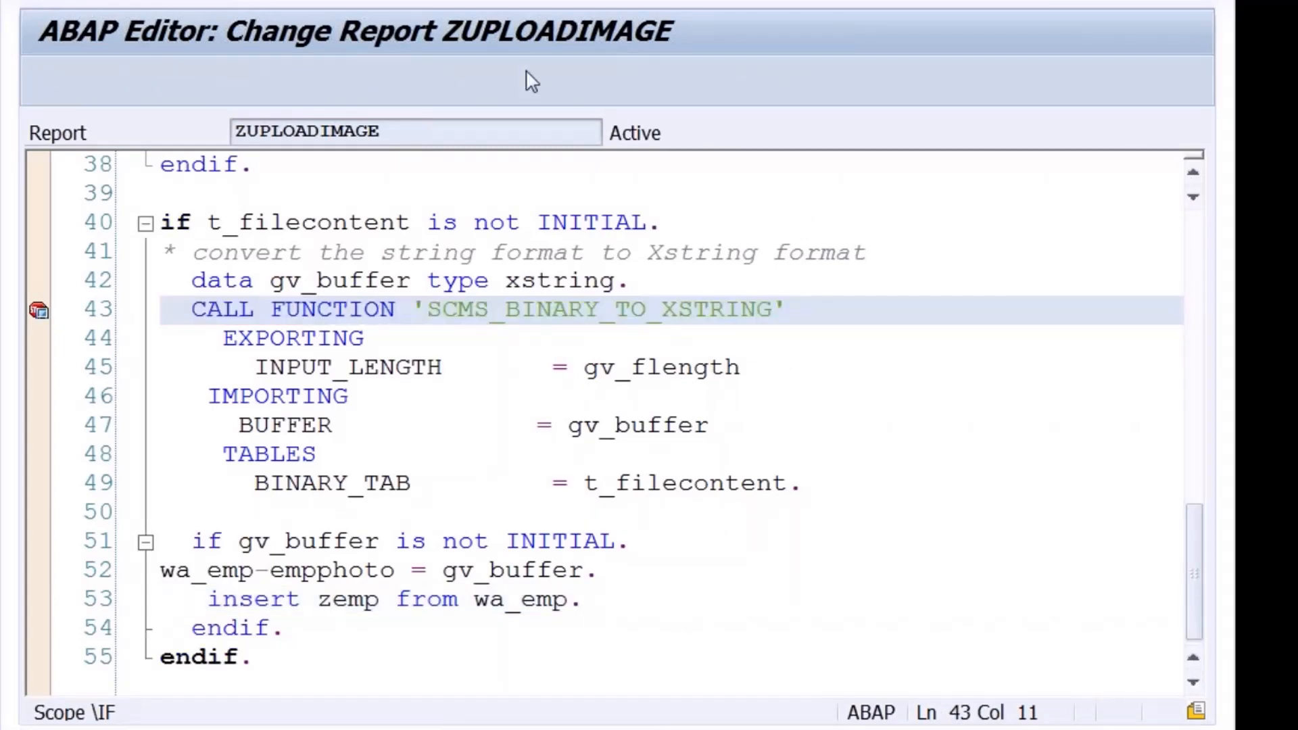
{"action": "left_click_drag", "start_coordinate": [1195, 530], "coordinate": [1225, 196]}
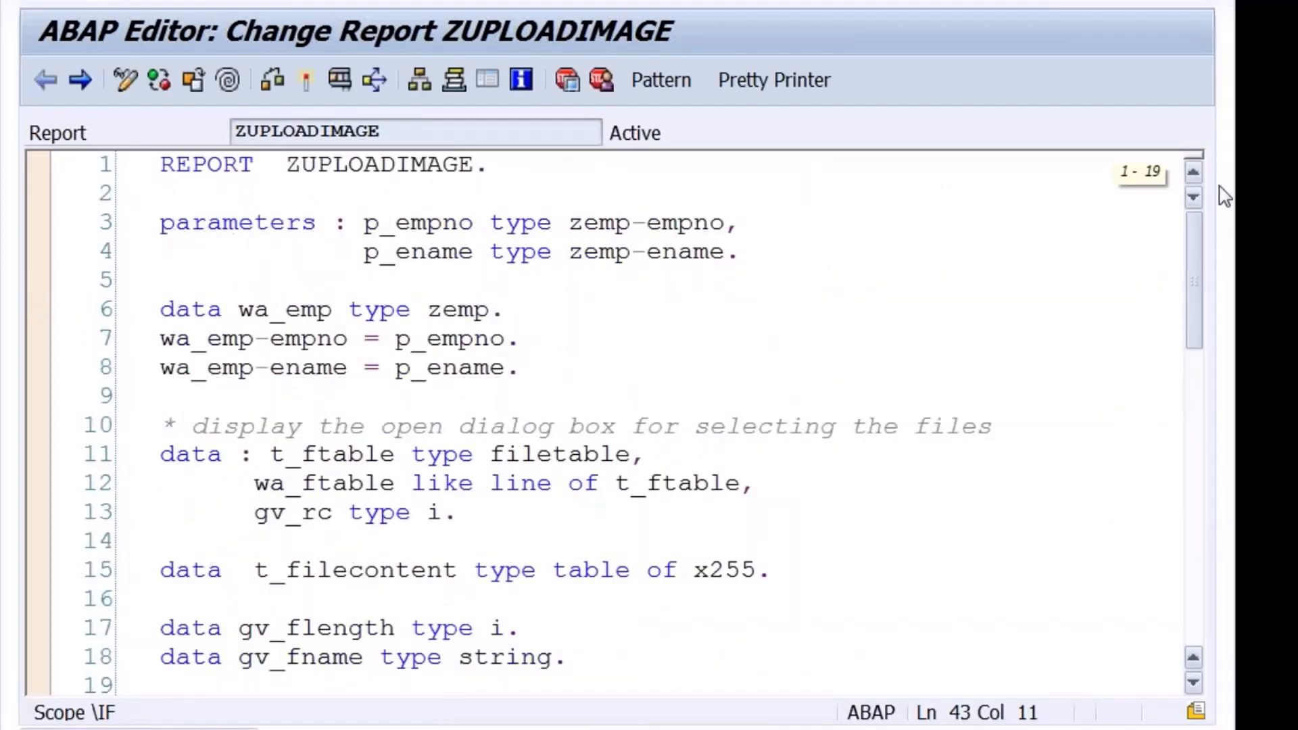
- Examine the insert statement at the end of ZUPLOADIMAGE that writes wa_emp to table ZEMP
{"action": "left_click_drag", "start_coordinate": [1225, 196], "coordinate": [1234, 573]}
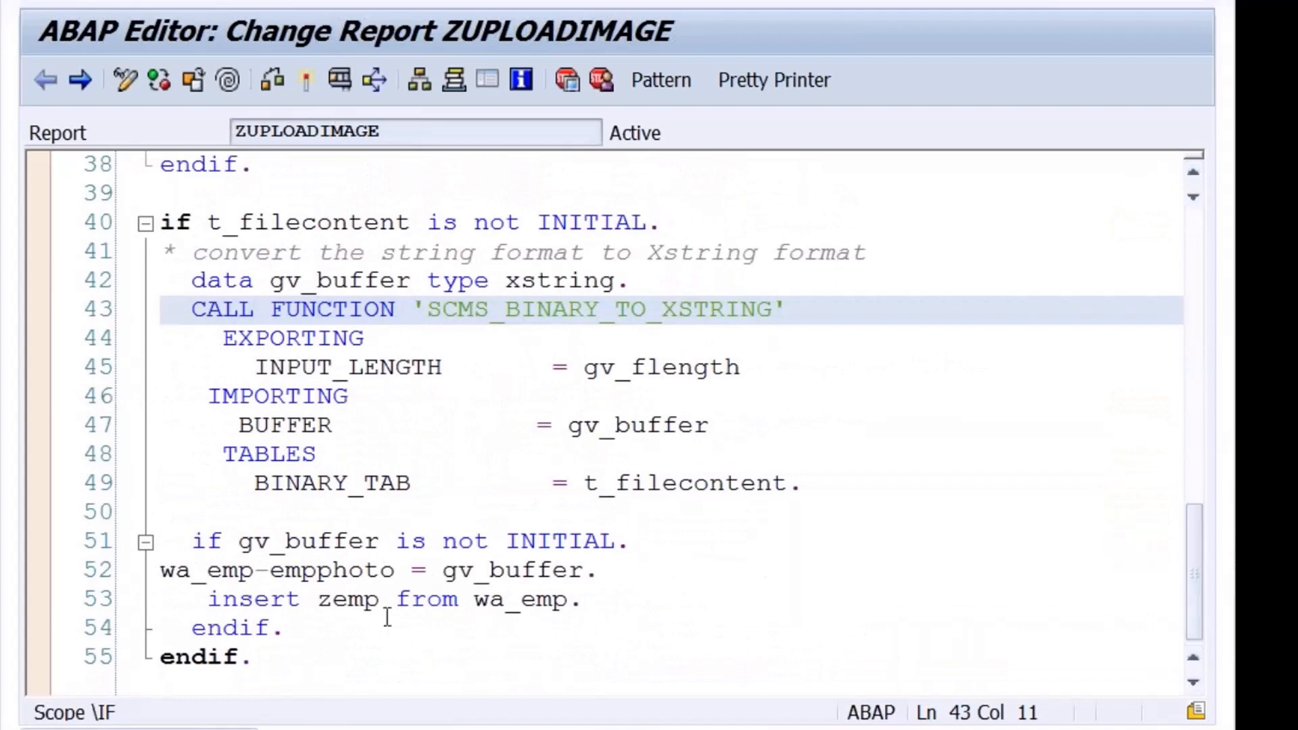
{"action": "left_click_drag", "start_coordinate": [289, 600], "coordinate": [389, 602]}
{"action": "left_click", "coordinate": [473, 600]}
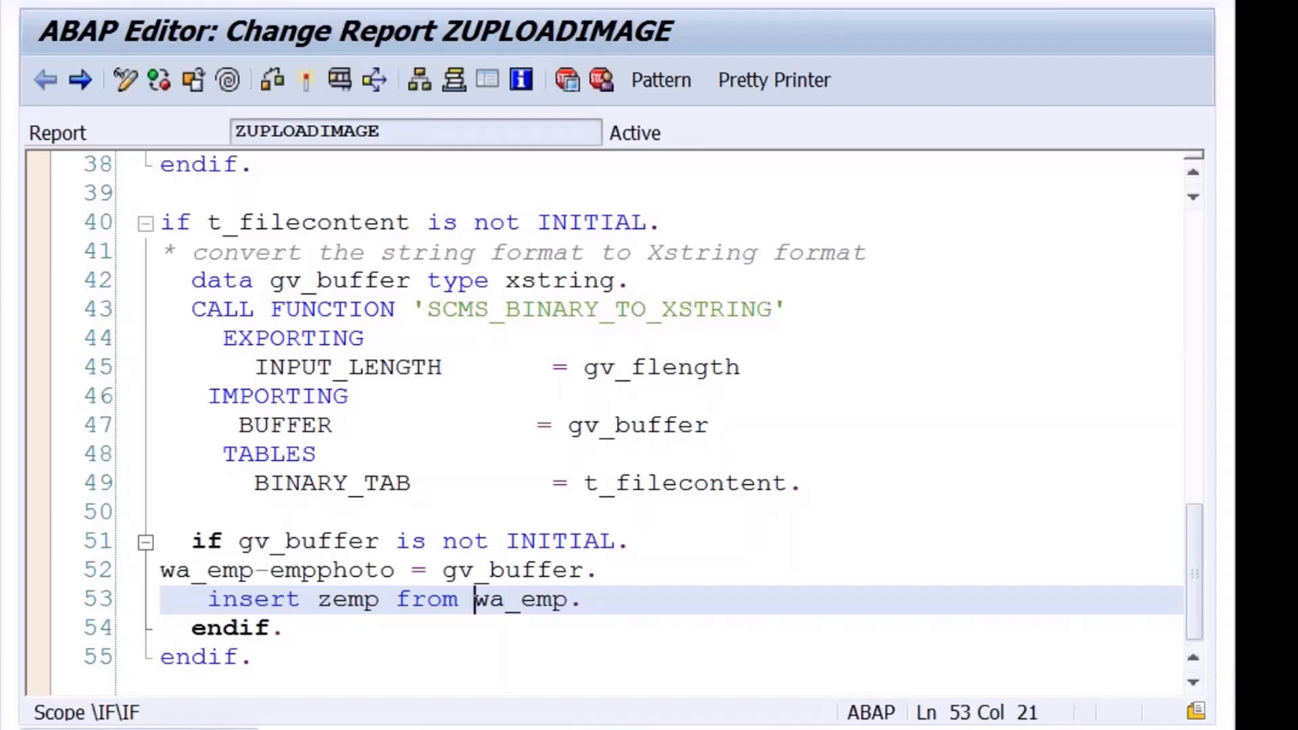
- Switch to report ZCALLADOBE3 and set a session breakpoint on the select single statement
{"action": "left_click", "coordinate": [537, 680]}
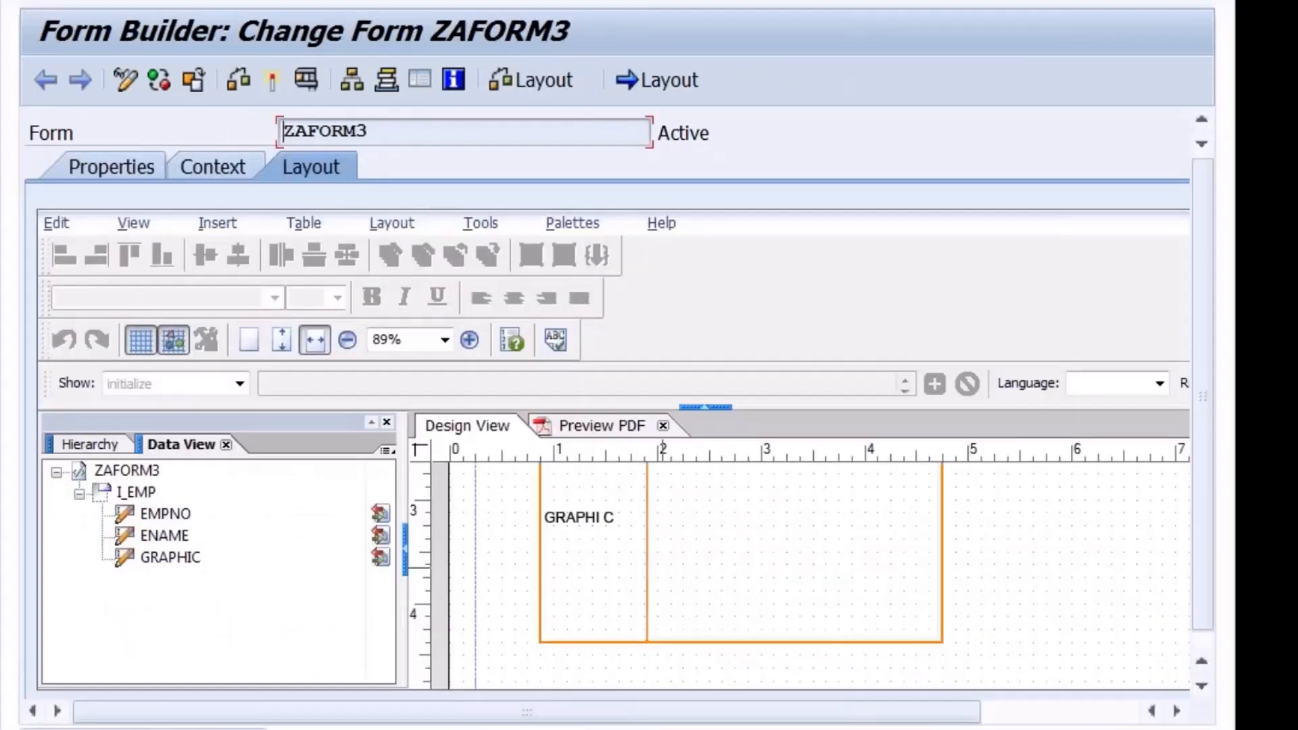
{"action": "left_click", "coordinate": [632, 728]}
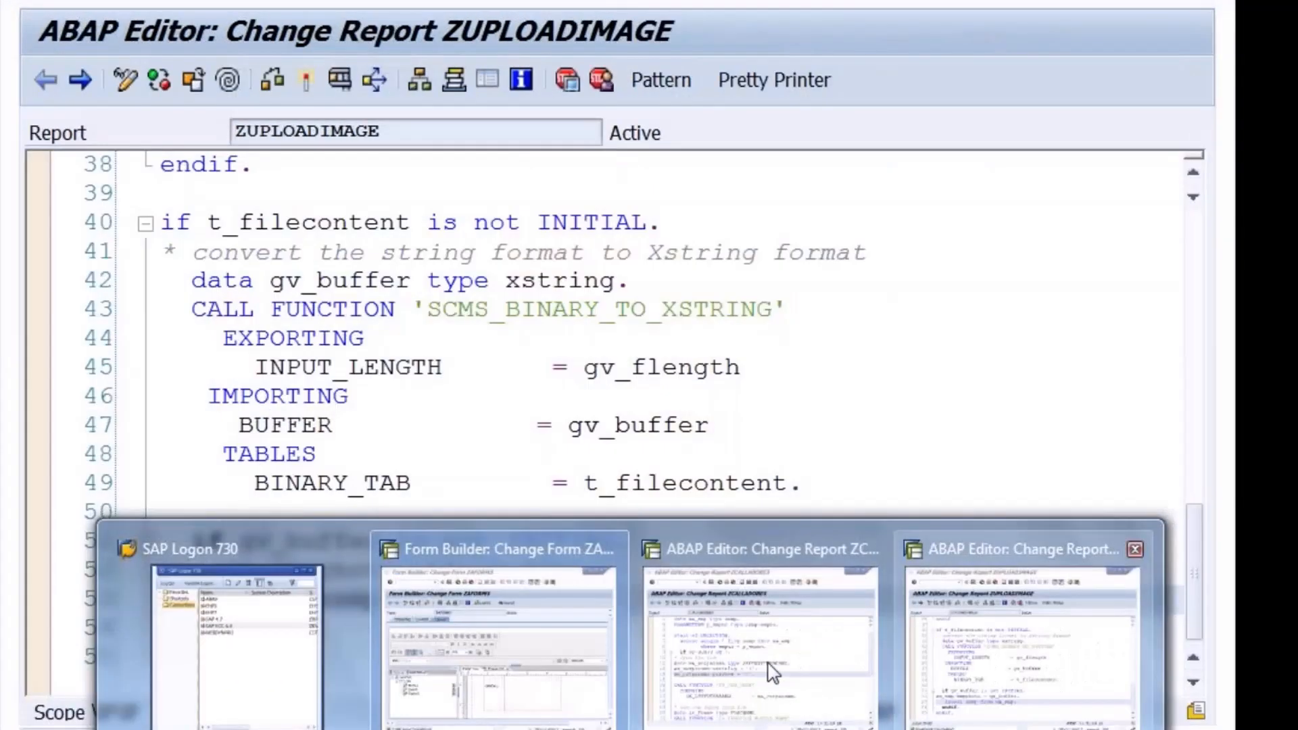
{"action": "left_click", "coordinate": [772, 673]}
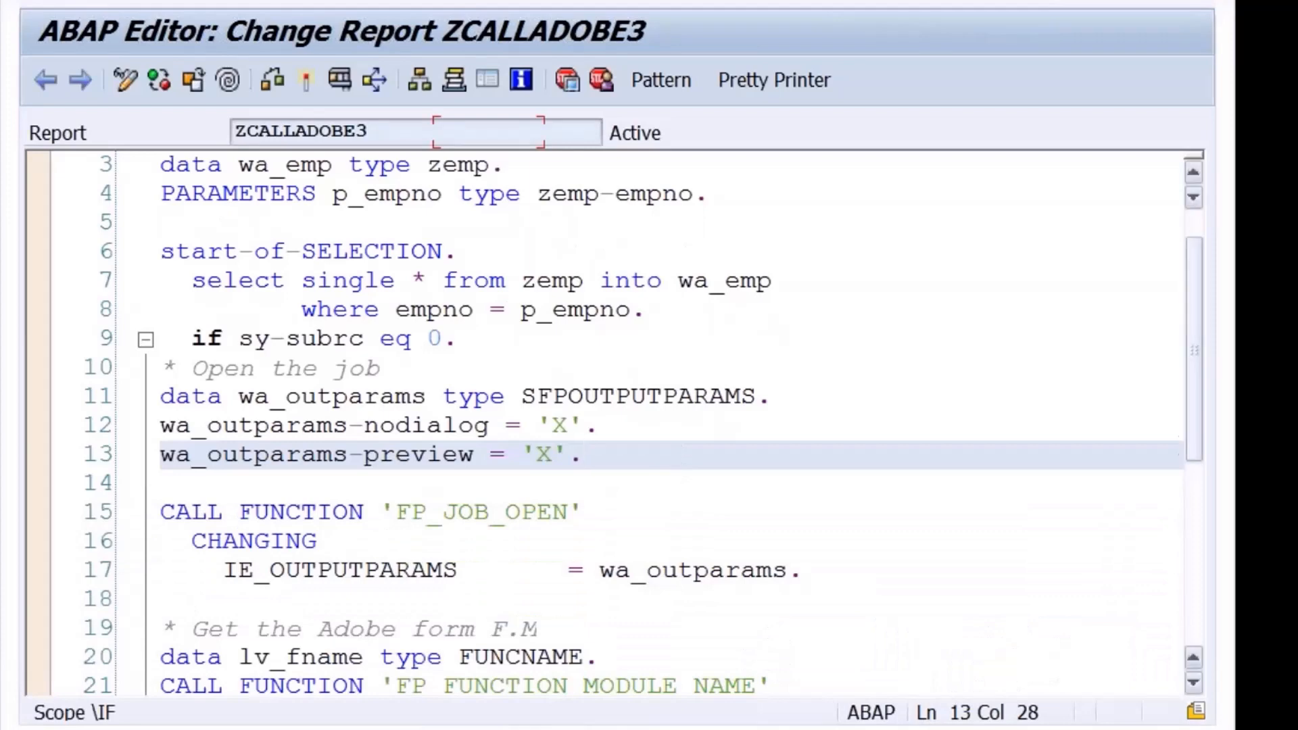
{"action": "left_click_drag", "start_coordinate": [1193, 391], "coordinate": [1229, 347]}
{"action": "left_click", "coordinate": [397, 281]}
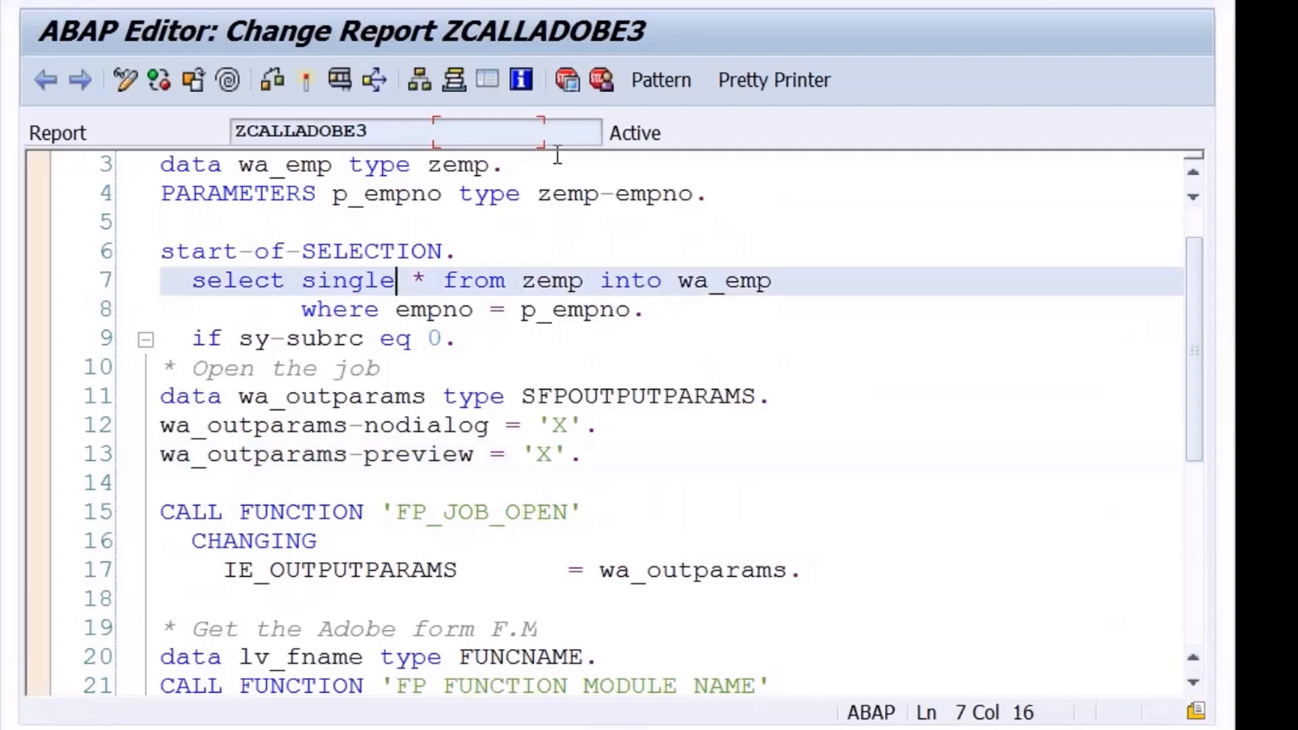
{"action": "left_click", "coordinate": [568, 78]}
- Run ZCALLADOBE3 with P_EMPNO 4 and switch to the classic debugger at the breakpoint
{"action": "key", "text": "F8"}
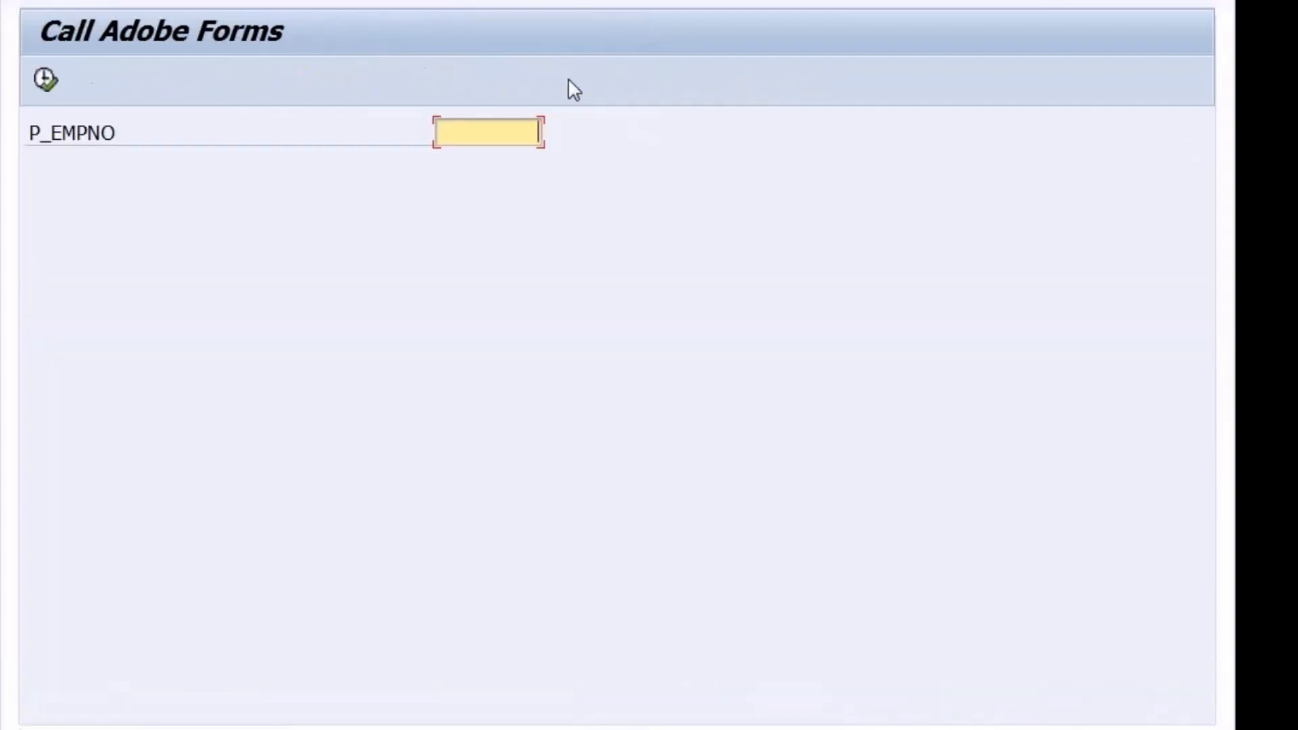
{"action": "type", "text": "4"}
{"action": "key", "text": "F8"}
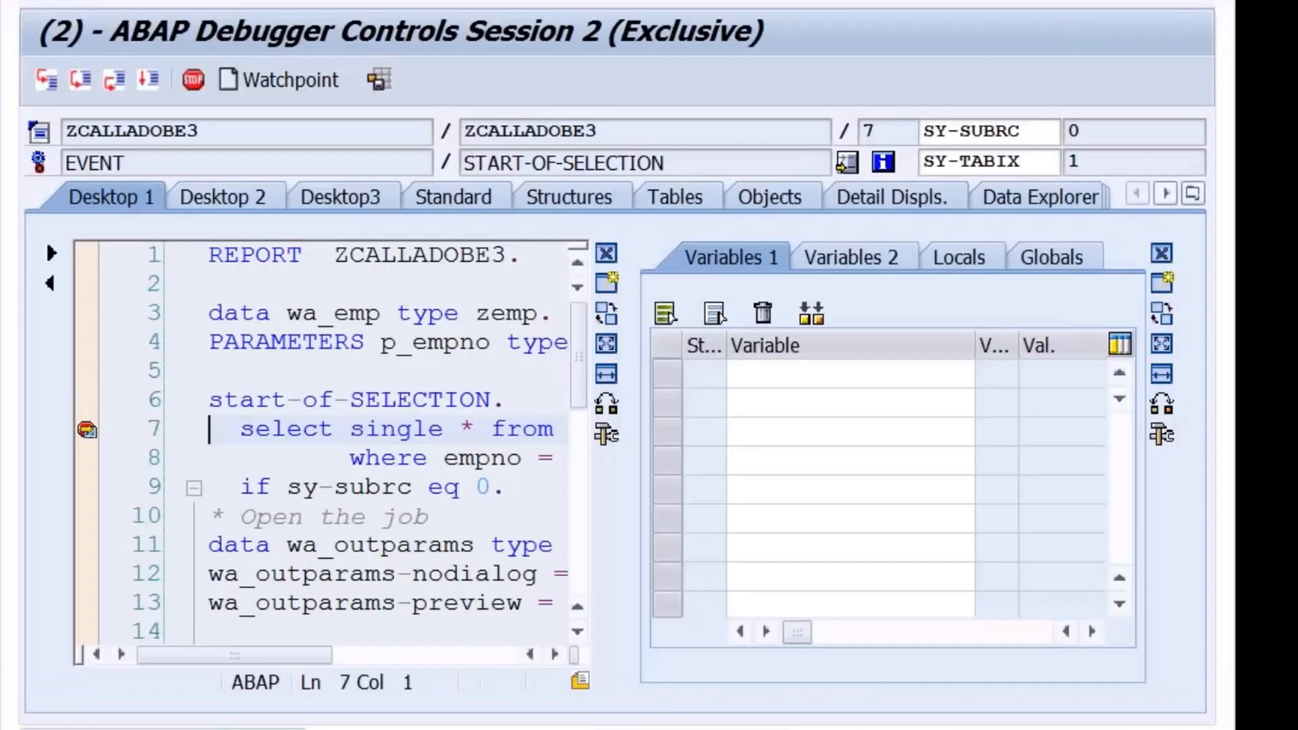
{"action": "left_click", "coordinate": [81, 0]}
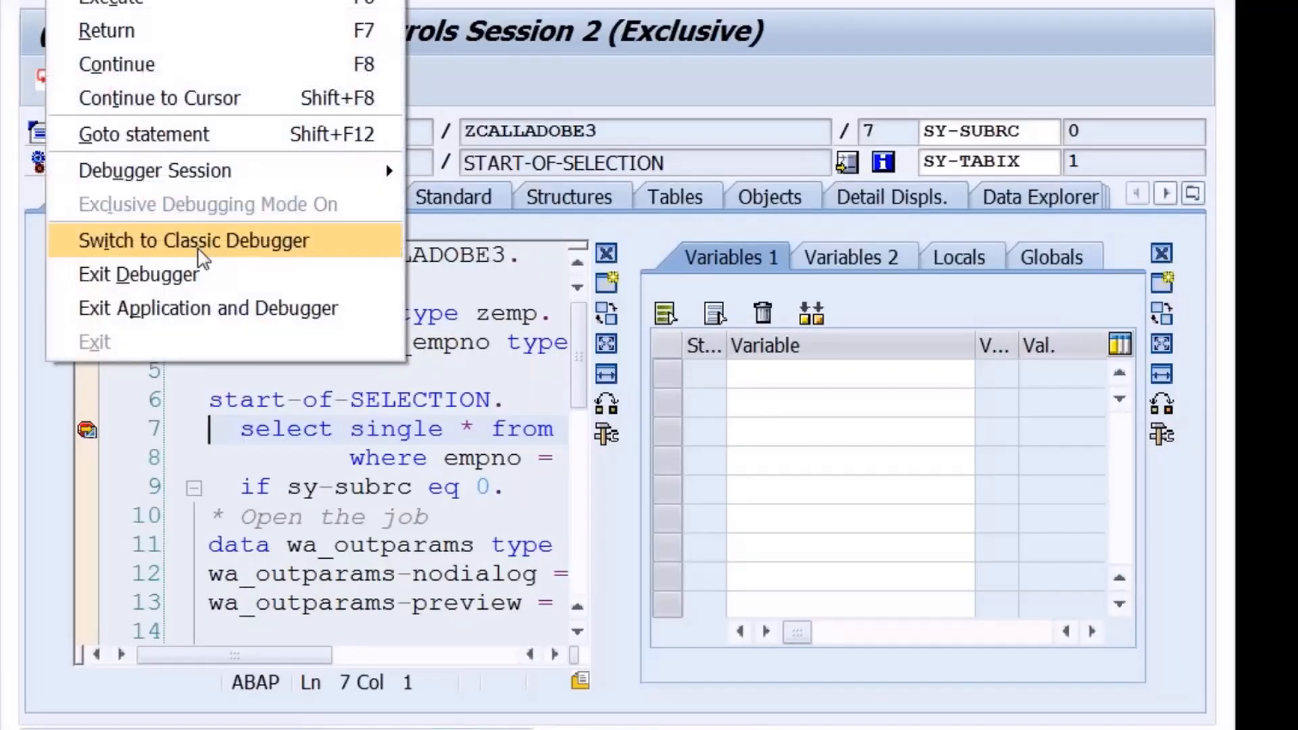
{"action": "left_click", "coordinate": [206, 248]}
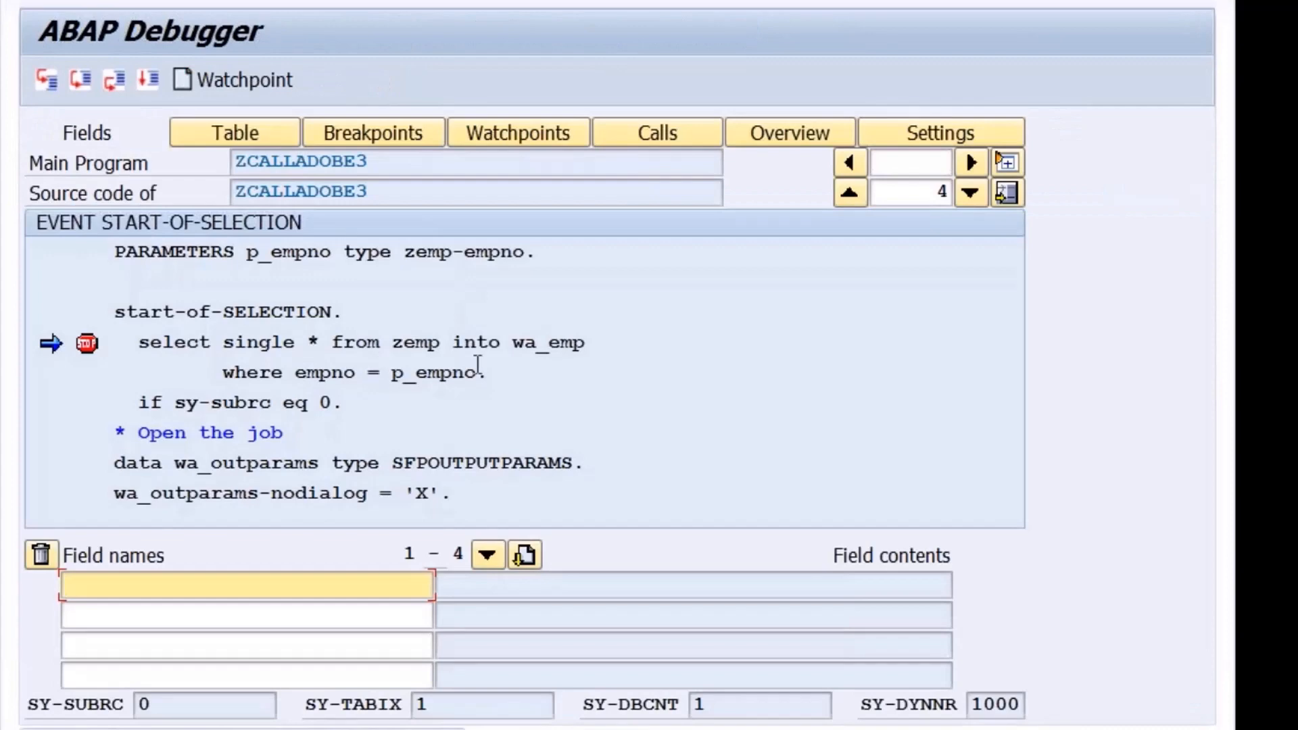
- Display the contents of wa_emp-empno in the debugger's field list
{"action": "double_click", "coordinate": [536, 342]}
{"action": "left_click", "coordinate": [205, 575]}
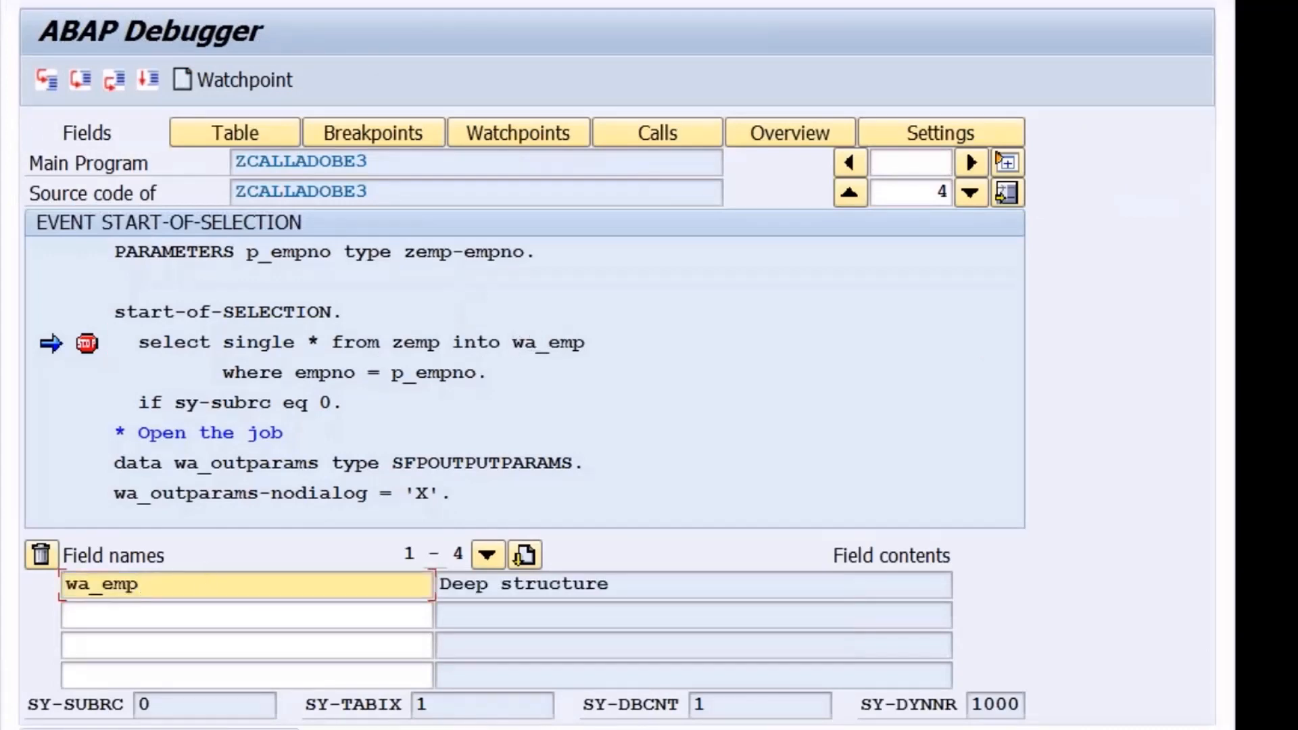
{"action": "type", "text": "-em"}
{"action": "key", "text": "BackSpace"}
{"action": "type", "text": "empno"}
{"action": "key", "text": "Return"}
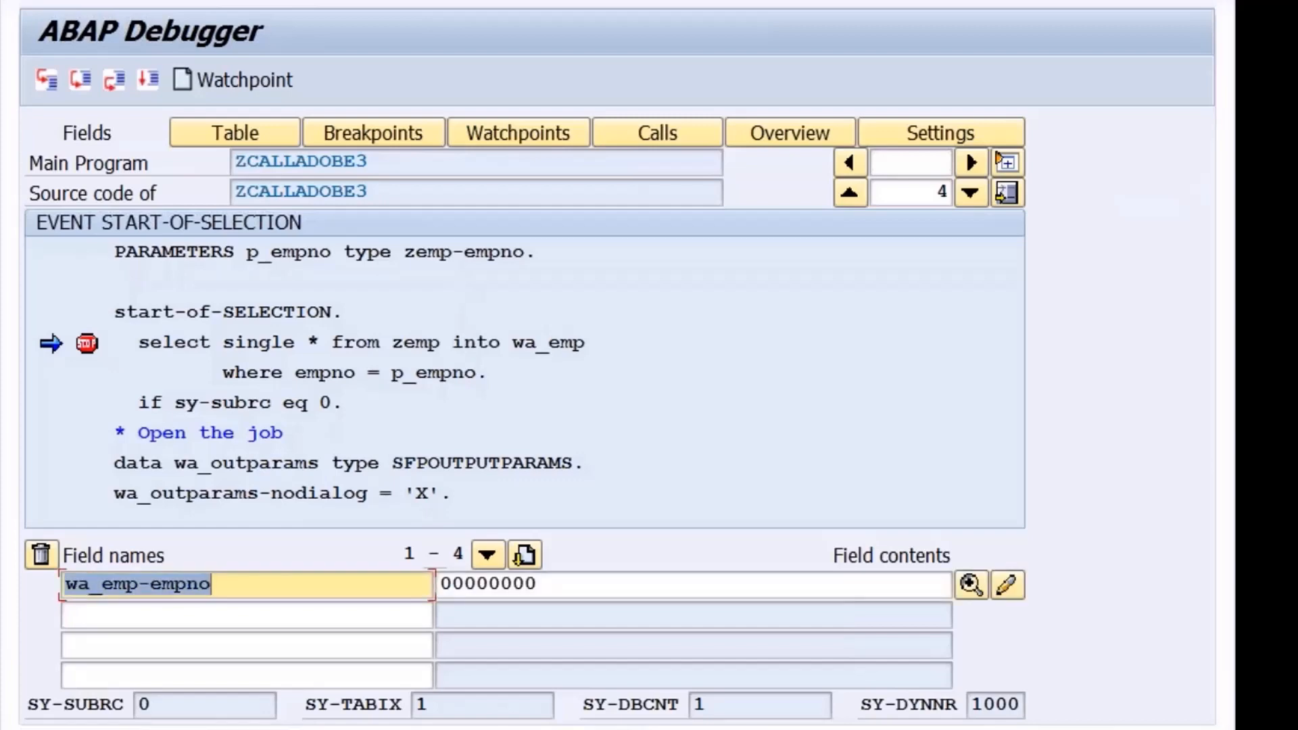
- Execute the select single statement and display wa_emp-empphoto as the second watched field
{"action": "key", "text": "F5"}
{"action": "left_click", "coordinate": [150, 616]}
{"action": "type", "text": "wa_"}
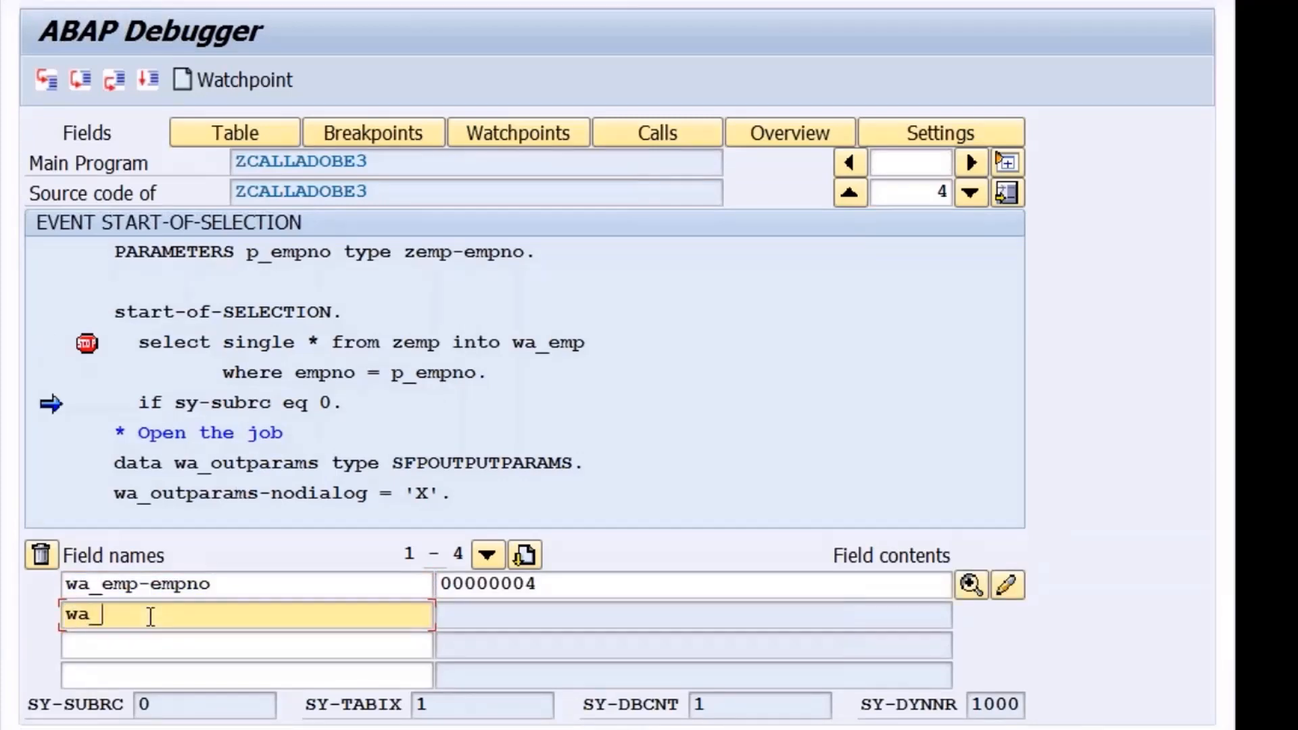
{"action": "type", "text": "emp-emp"}
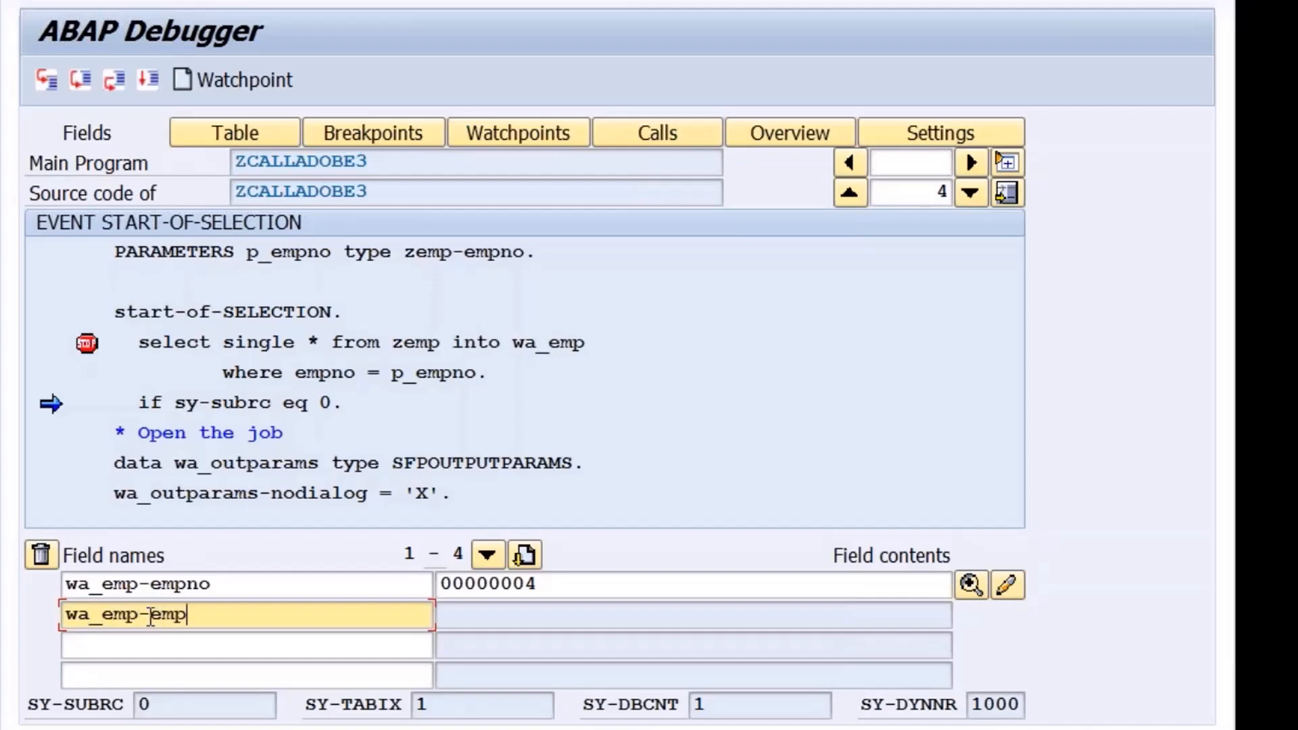
{"action": "type", "text": "photo"}
{"action": "key", "text": "Return"}
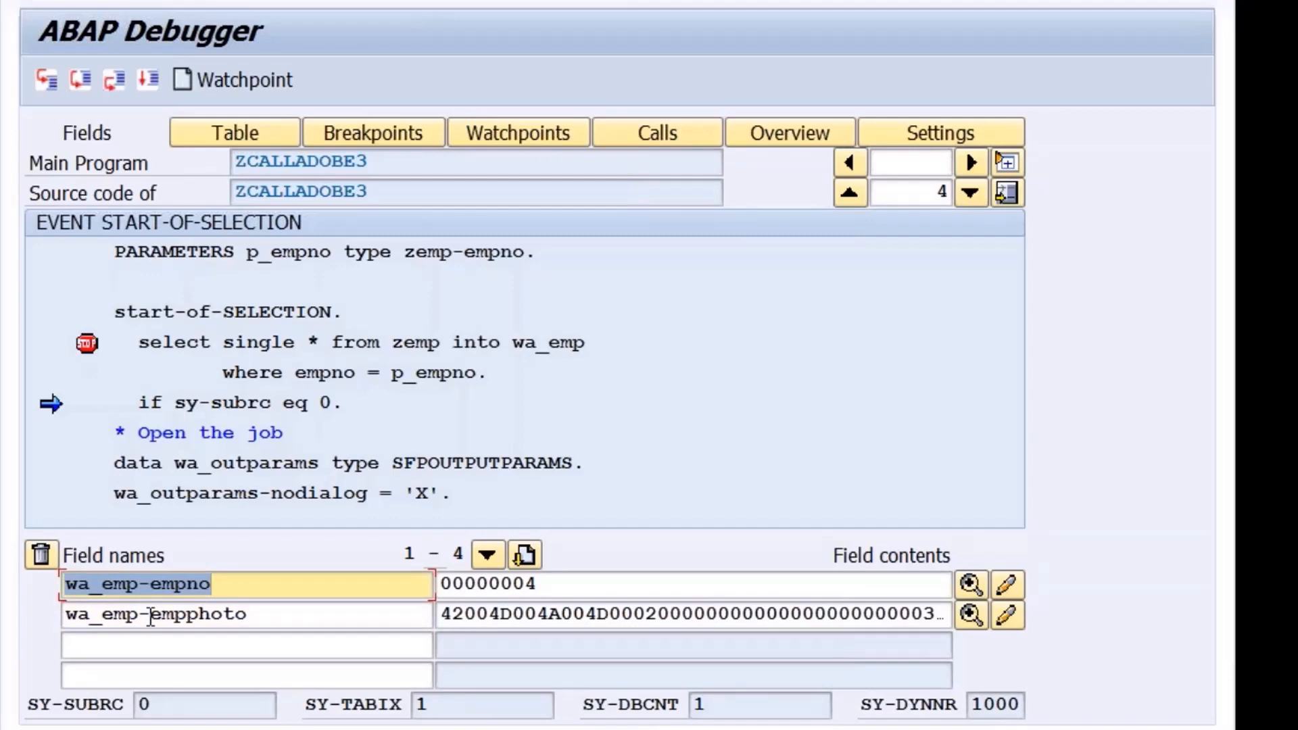
- Step through FP_JOB_OPEN, FP_FUNCTION_MODULE_NAME and the form call, and allow the temporary PDF file to be created for the preview
{"action": "key", "text": "F5"}
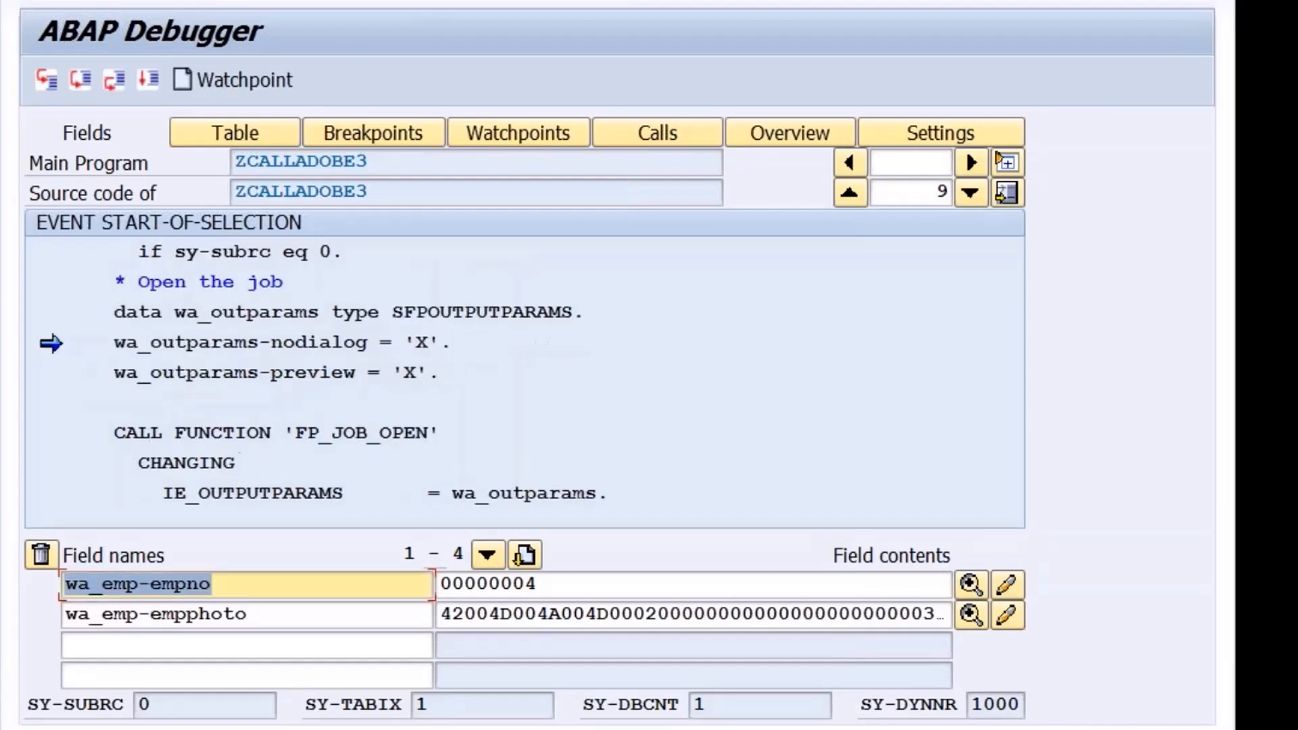
{"action": "key", "text": "F5"}
{"action": "key", "text": "F5"}
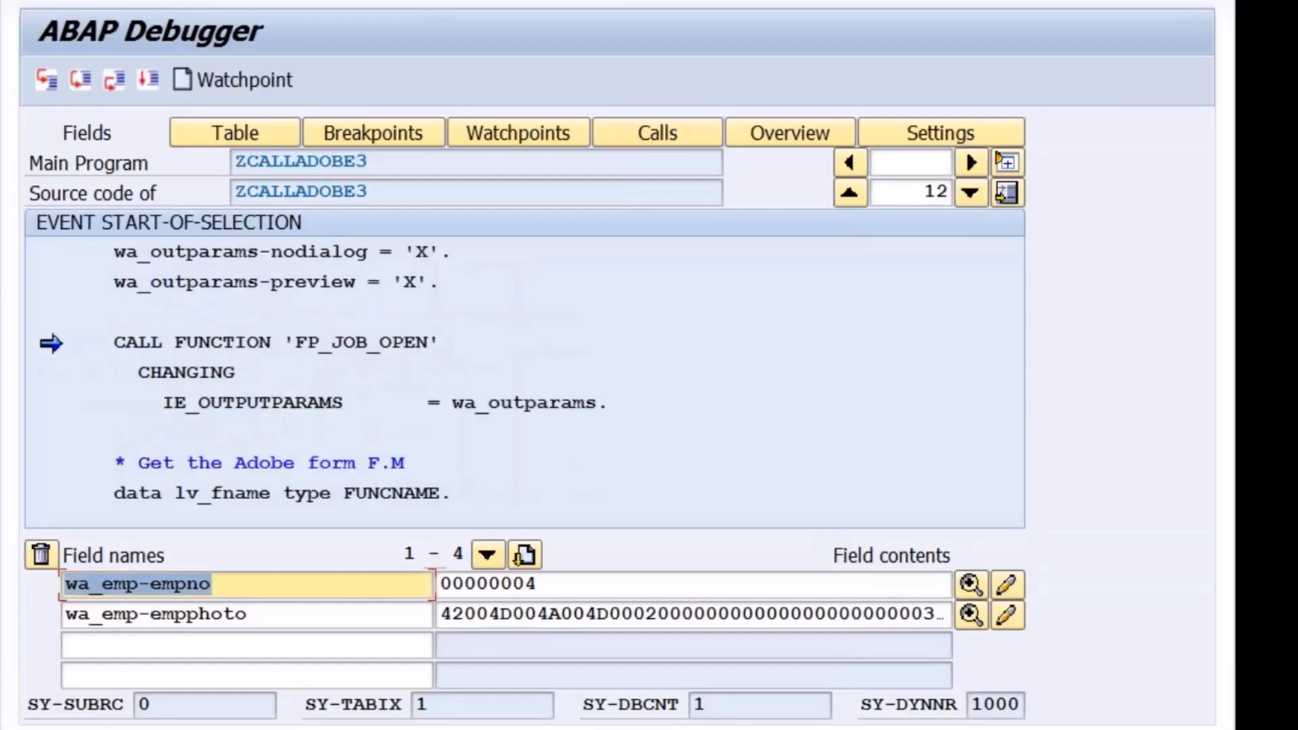
{"action": "key", "text": "F6"}
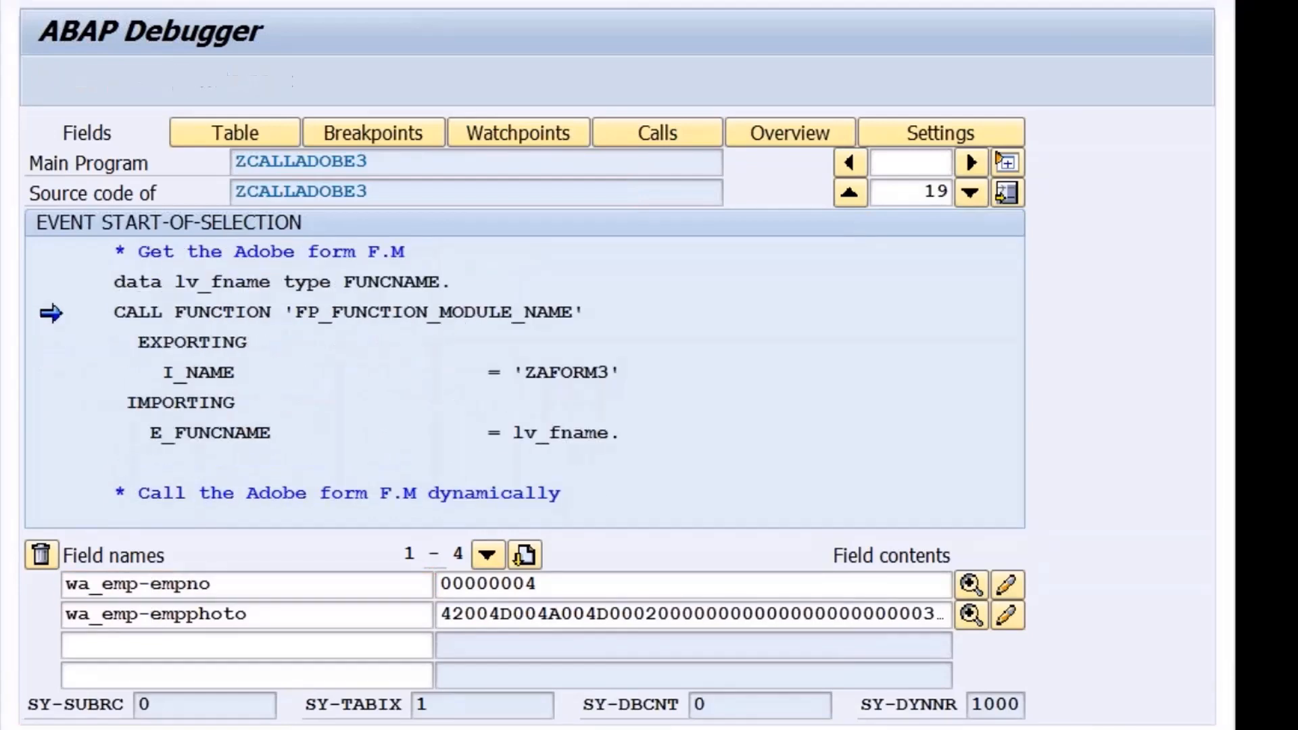
{"action": "key", "text": "F6"}
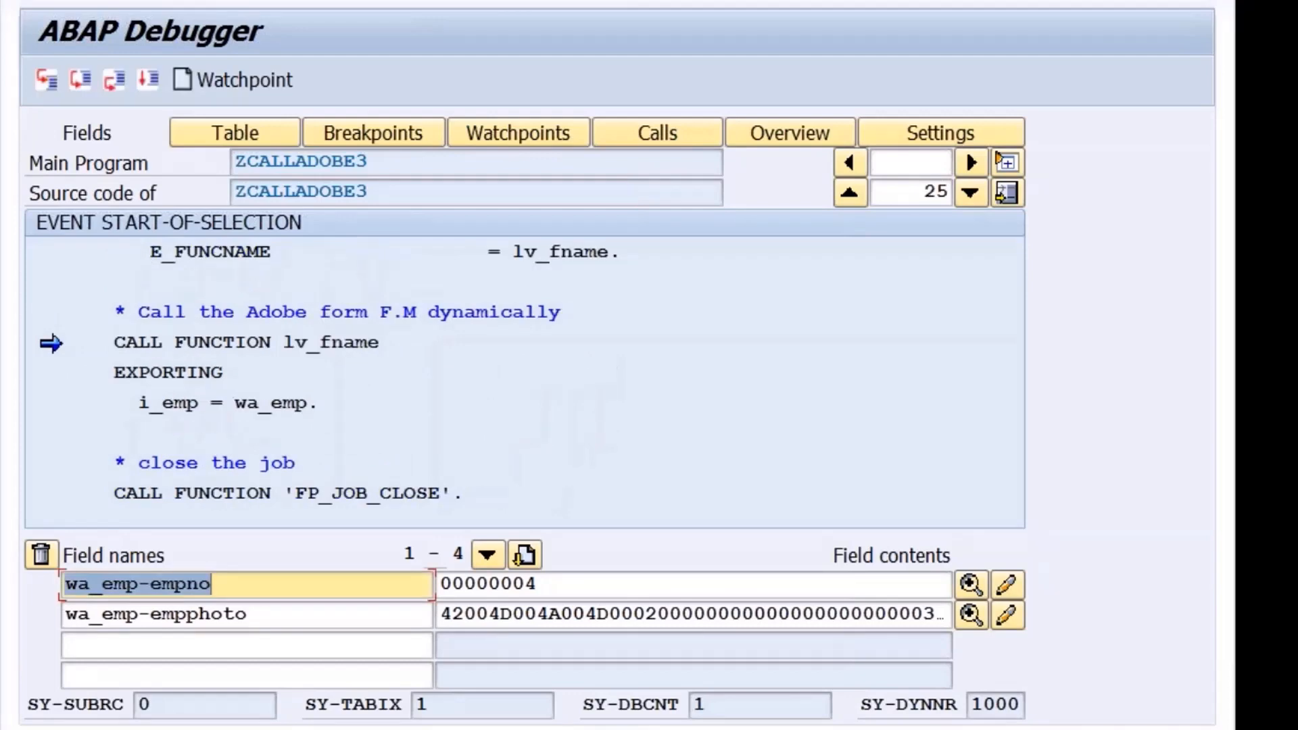
{"action": "key", "text": "F6"}
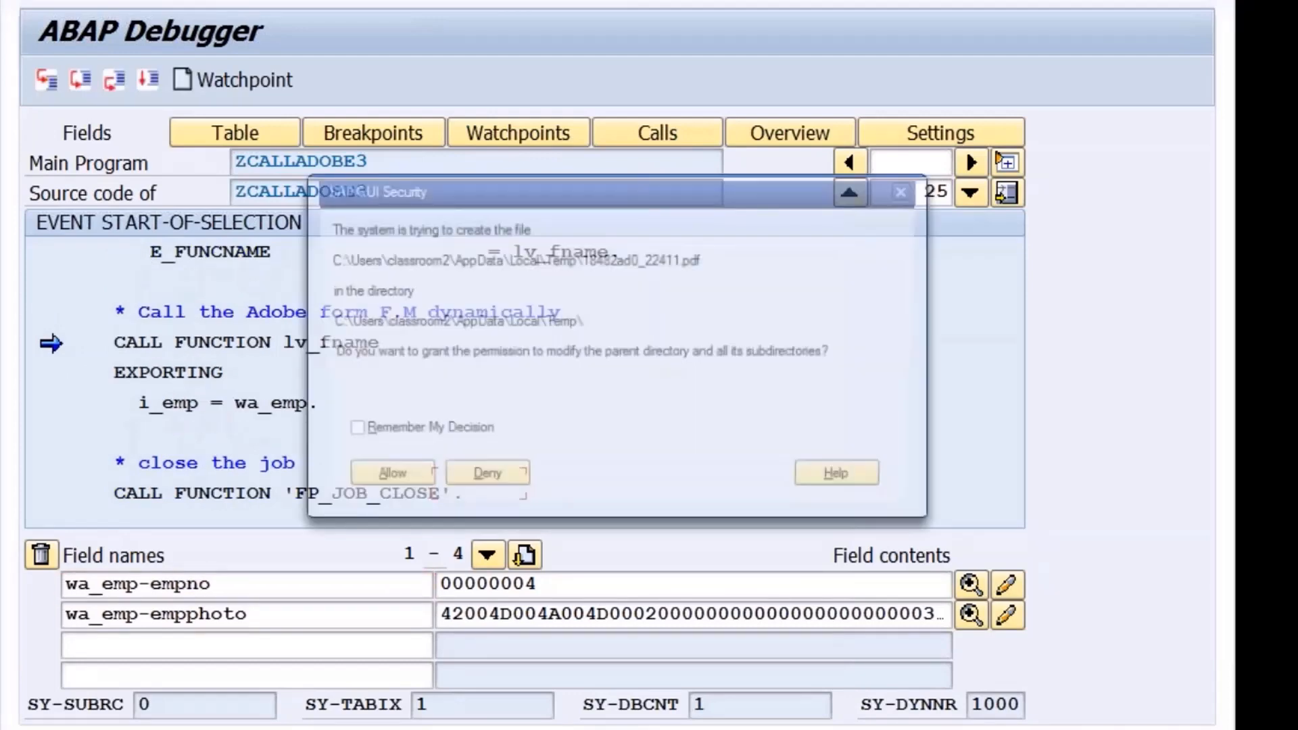
{"action": "left_click", "coordinate": [376, 484]}
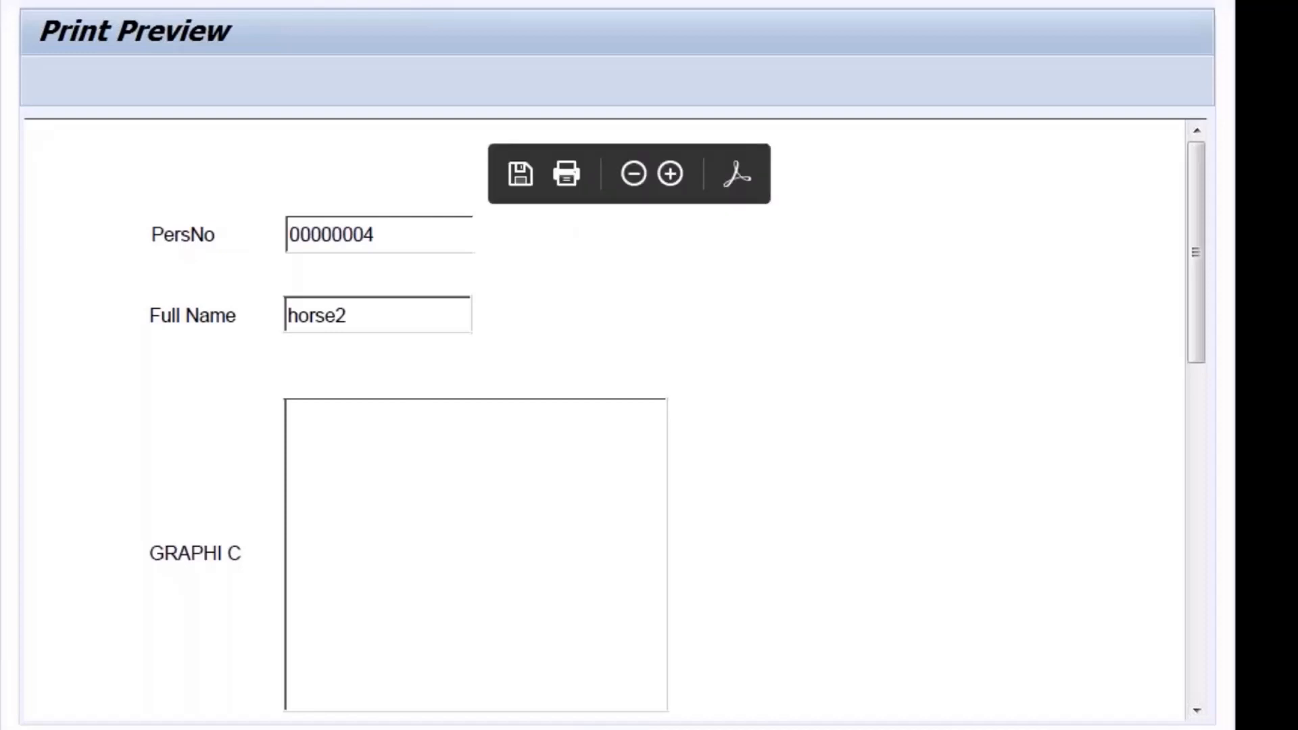
- Leave the print preview, return to the ZCALLADOBE3 source and remove the breakpoint from the select single statement
{"action": "key", "text": "F3"}
{"action": "key", "text": "F3"}
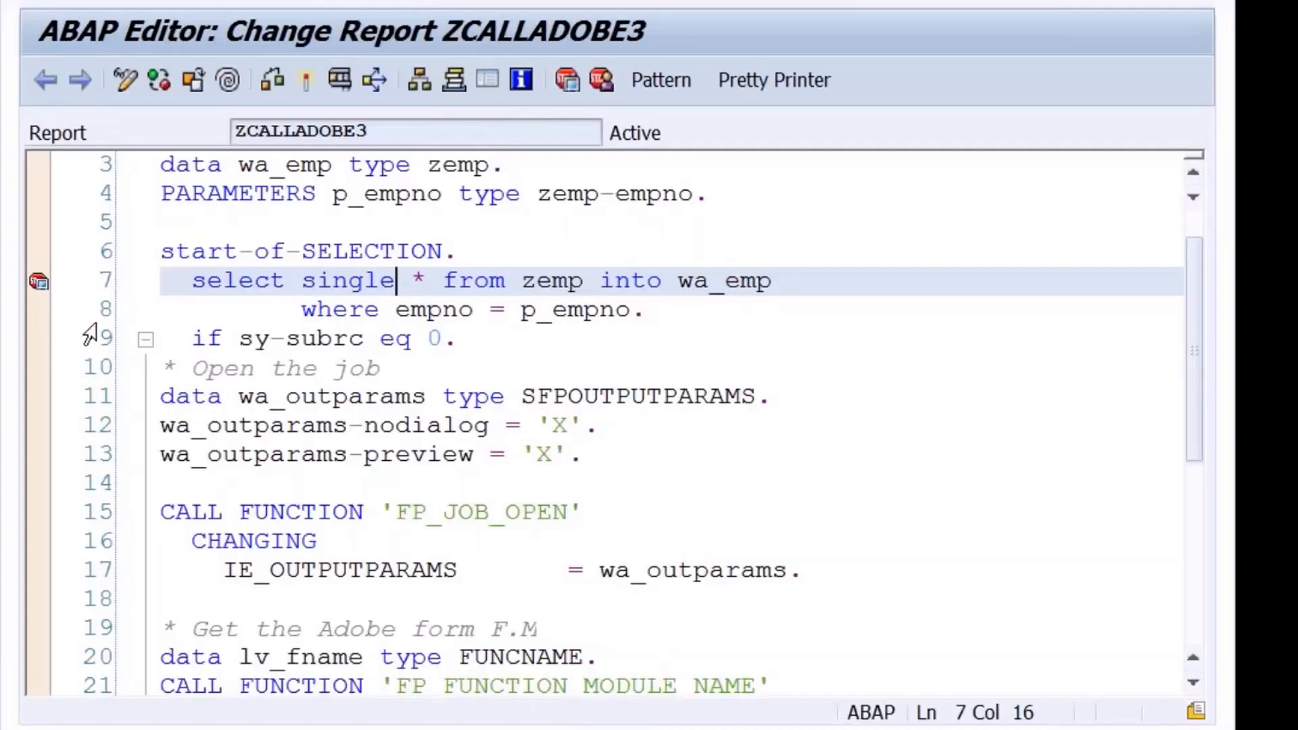
{"action": "left_click", "coordinate": [41, 281]}
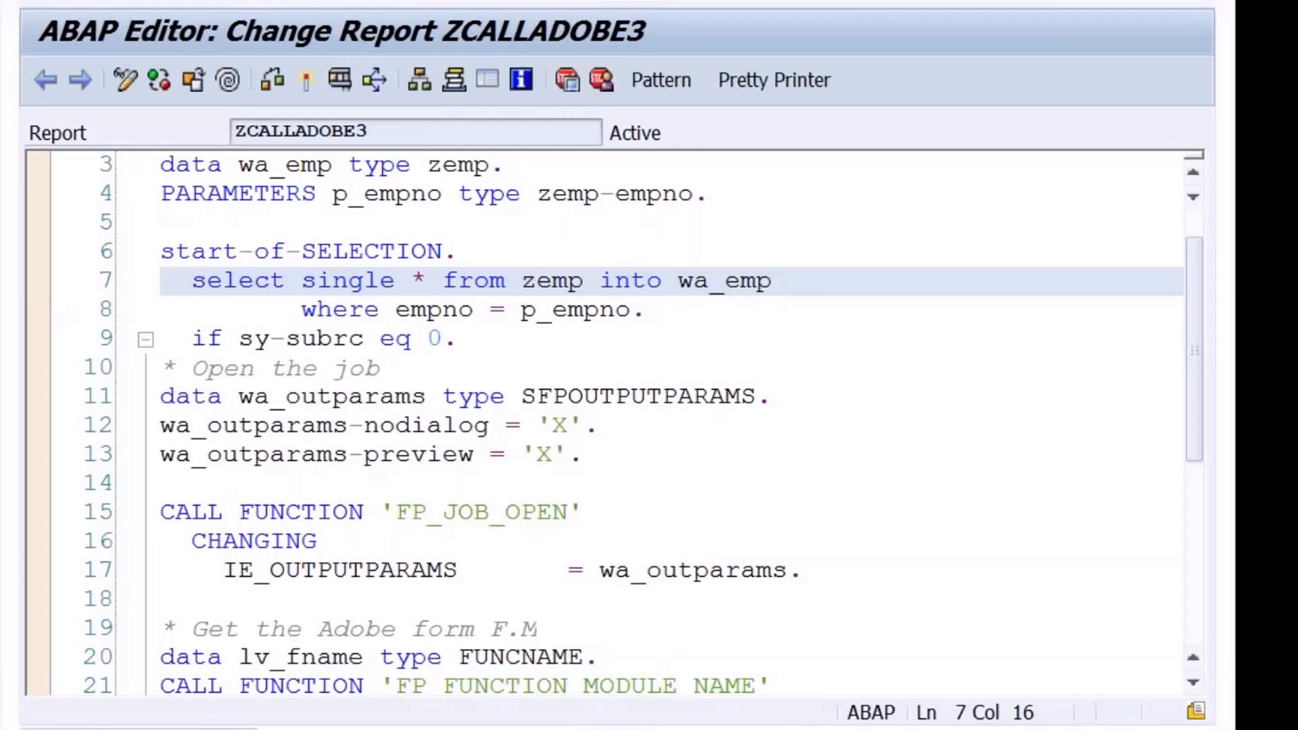
- Leave form ZAFORM3, open interface ZAINTF3 for change, activate it and return to the Form Builder entry point
{"action": "left_click", "coordinate": [521, 710]}
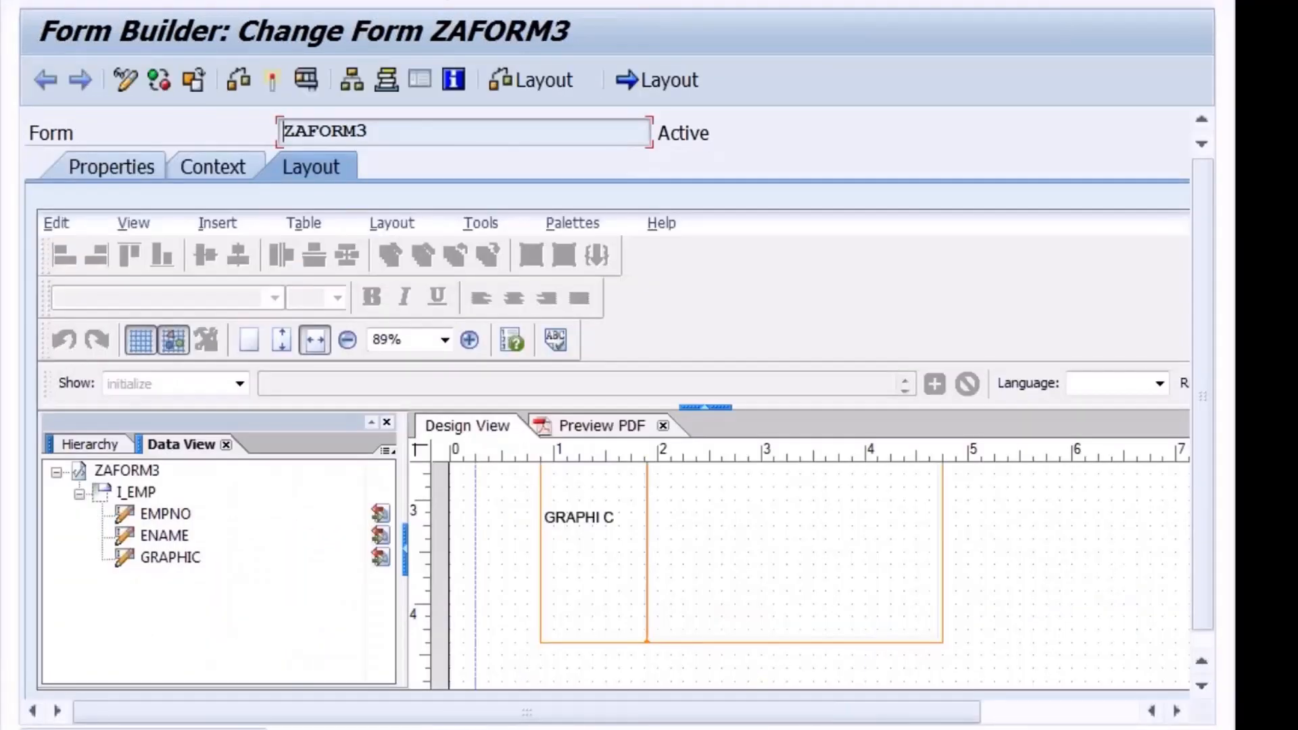
{"action": "key", "text": "F3"}
{"action": "left_click", "coordinate": [116, 228]}
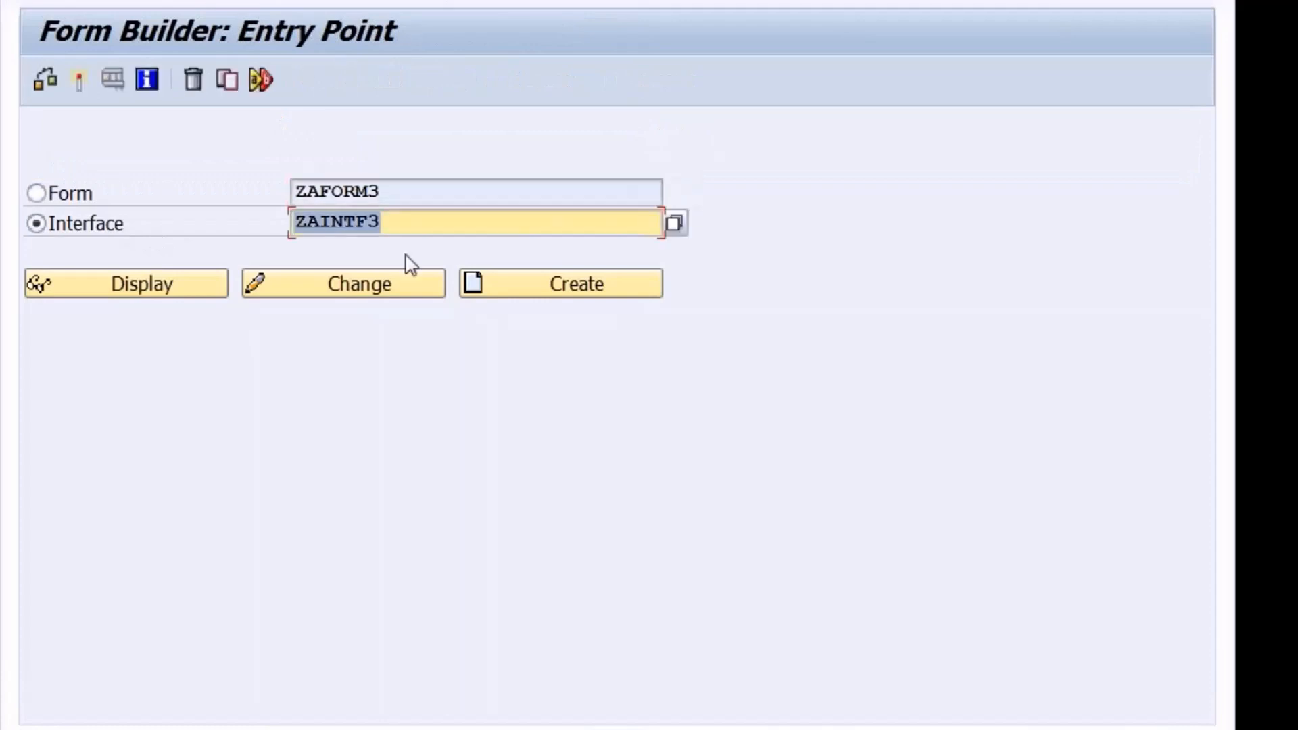
{"action": "left_click", "coordinate": [431, 220]}
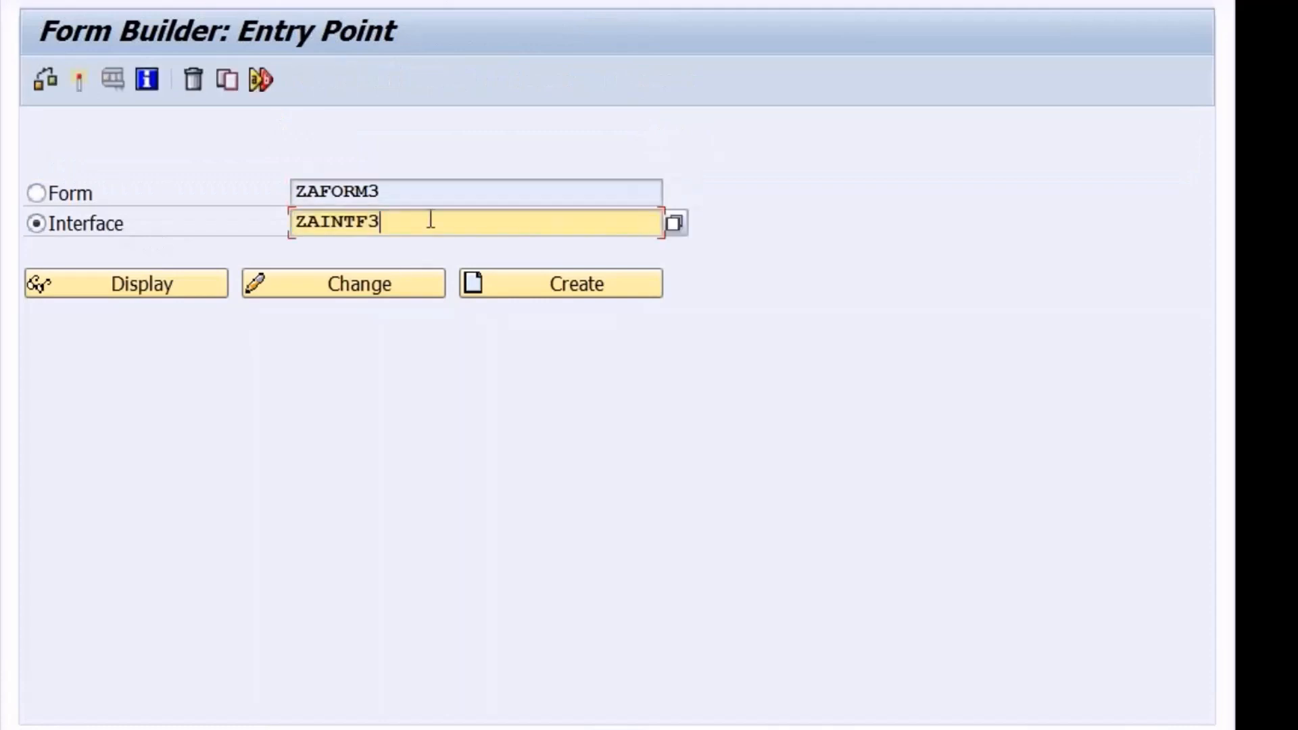
{"action": "left_click", "coordinate": [392, 284]}
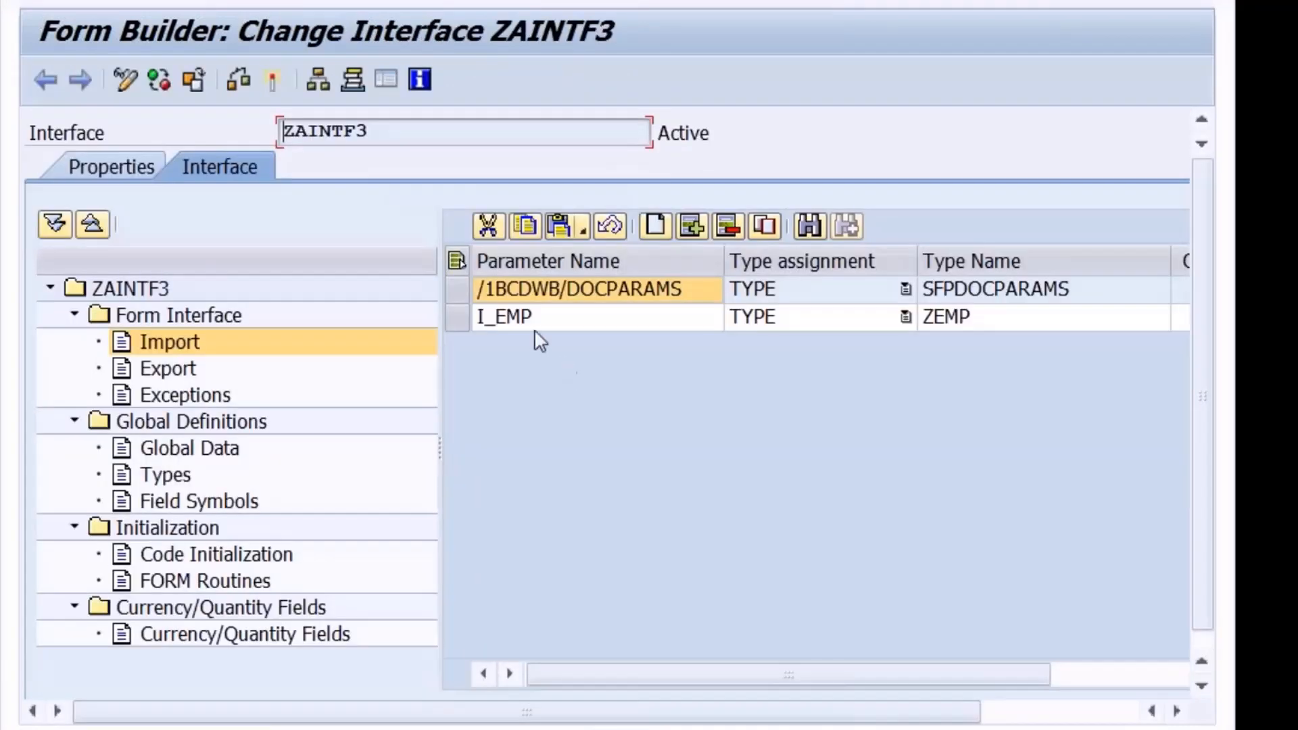
{"action": "left_click", "coordinate": [273, 80]}
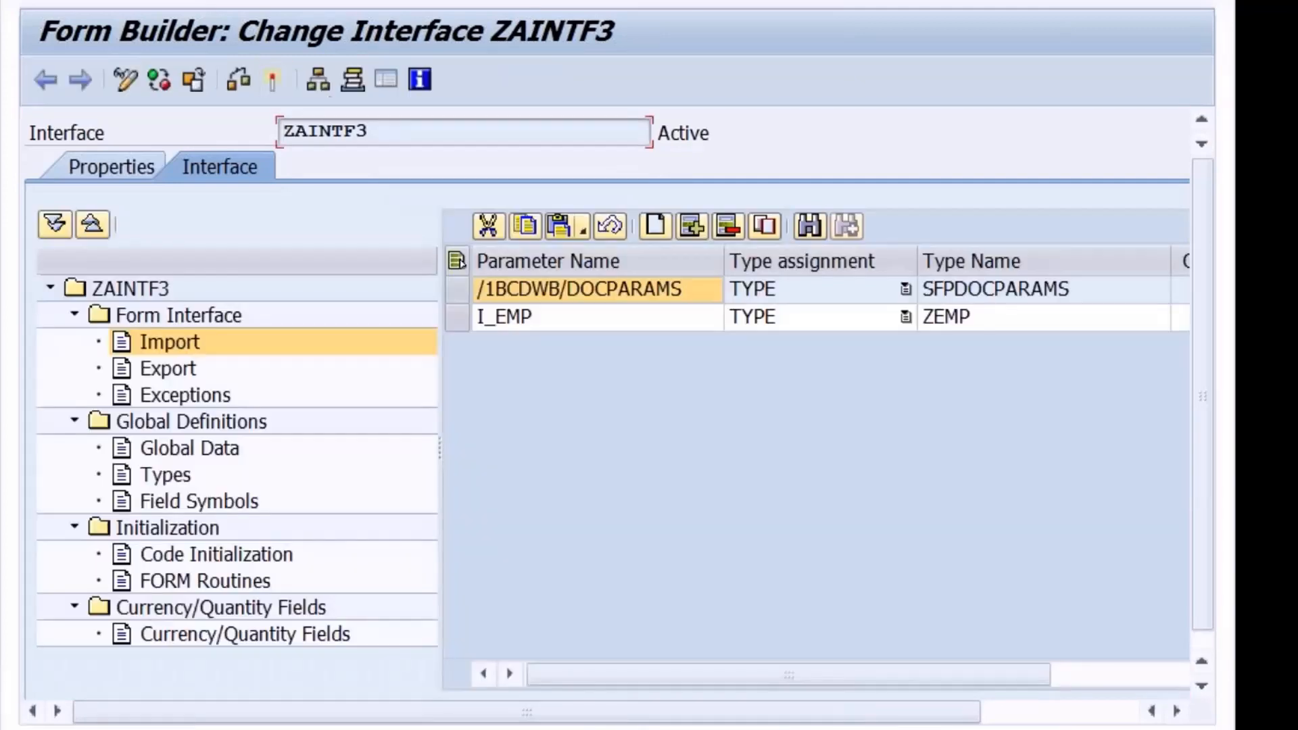
{"action": "left_click", "coordinate": [402, 4]}
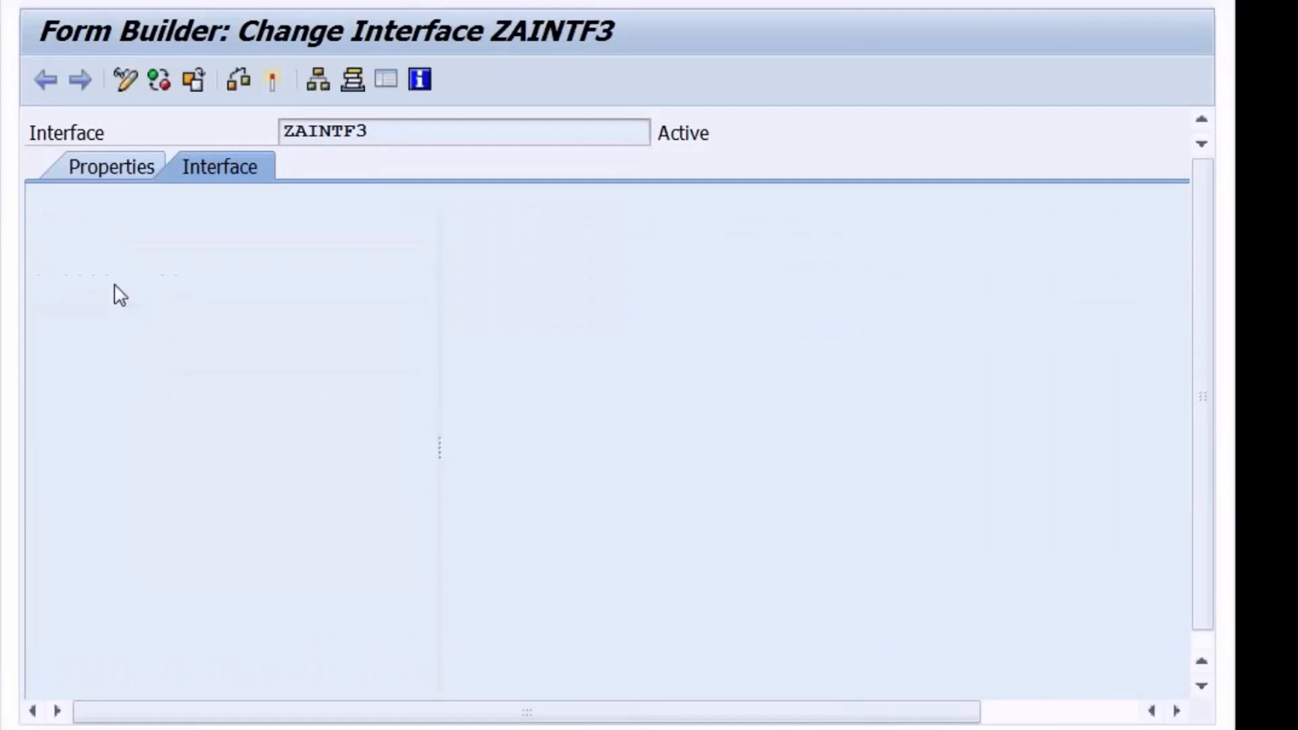
- Open form ZAFORM3 for change and expand the I_EMP structure in both the interface import parameters and the form context
{"action": "left_click", "coordinate": [86, 196]}
{"action": "left_click", "coordinate": [327, 291]}
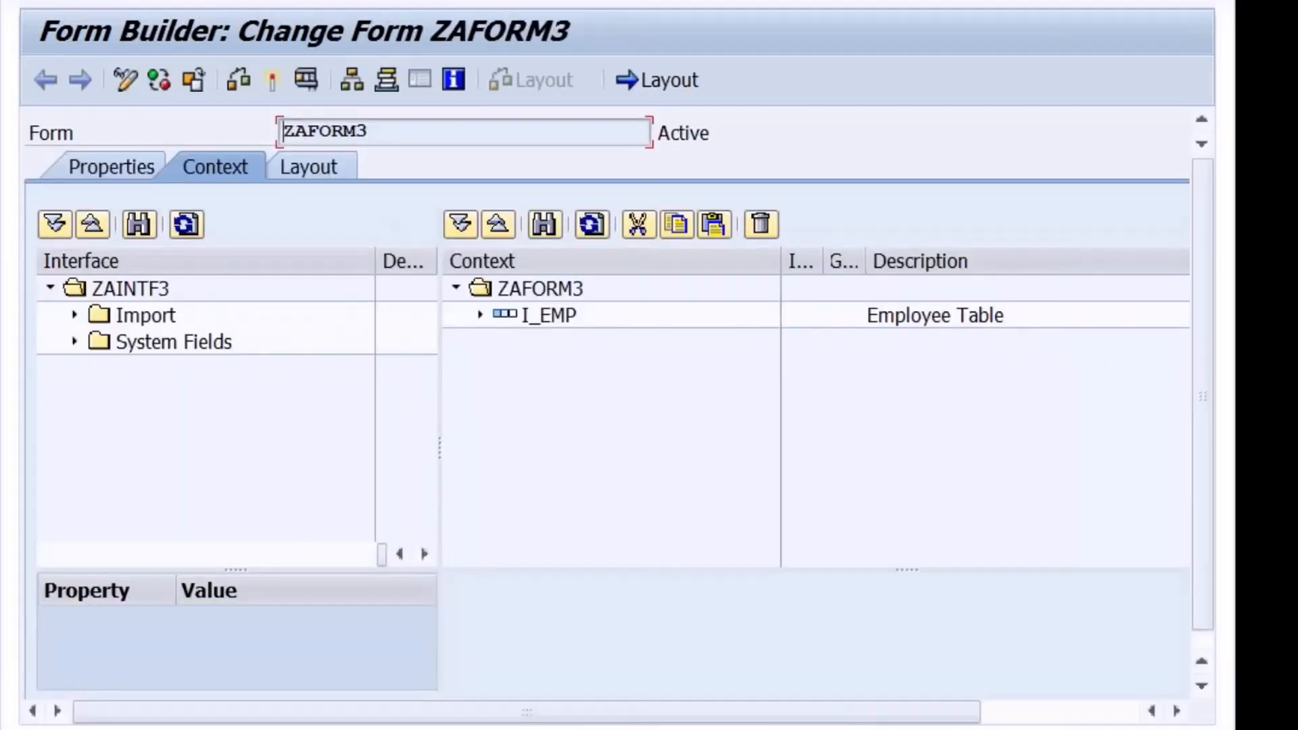
{"action": "left_click", "coordinate": [75, 315]}
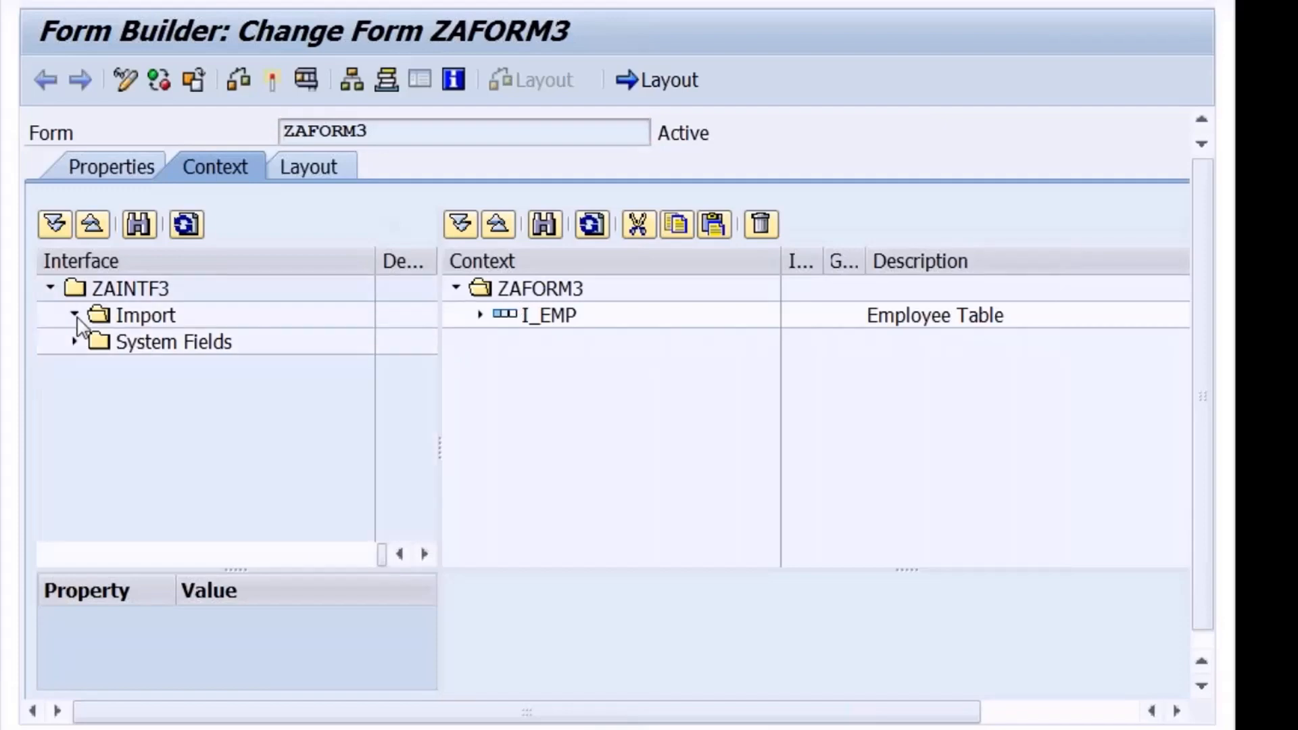
{"action": "left_click", "coordinate": [482, 315]}
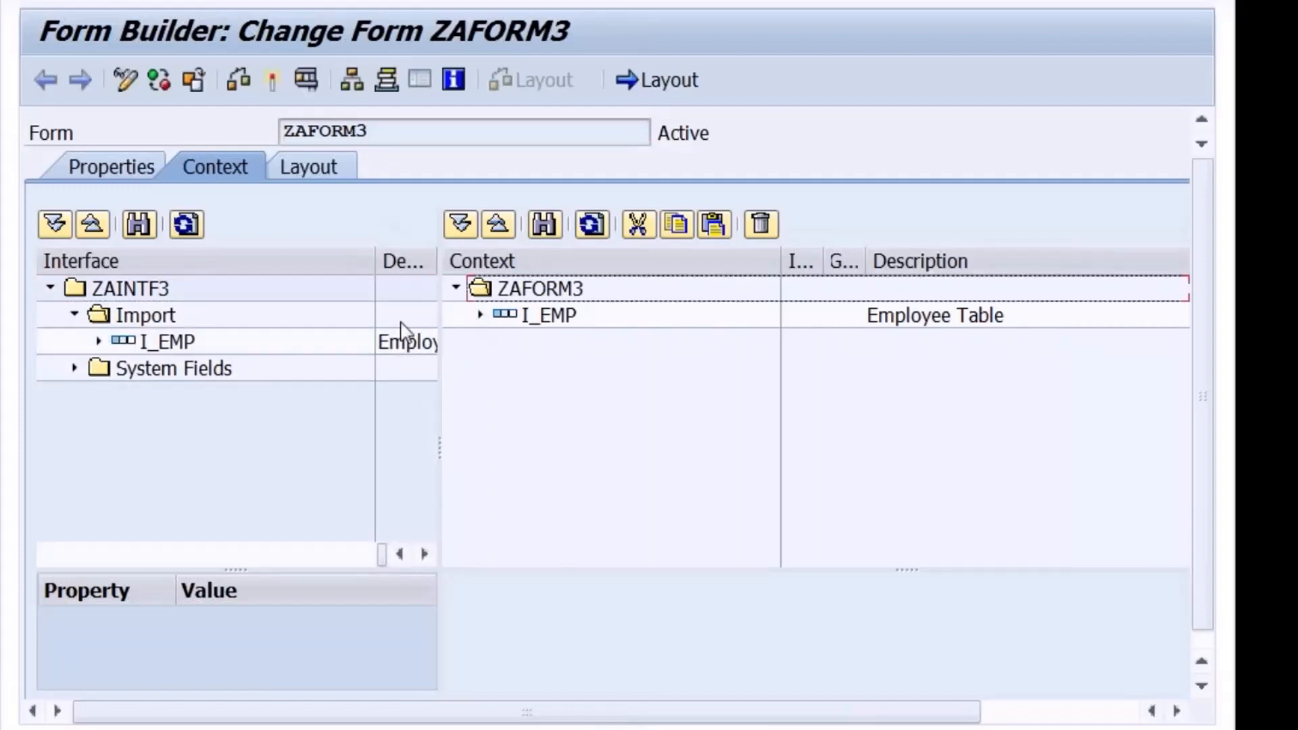
{"action": "left_click", "coordinate": [98, 341]}
{"action": "left_click", "coordinate": [480, 315]}
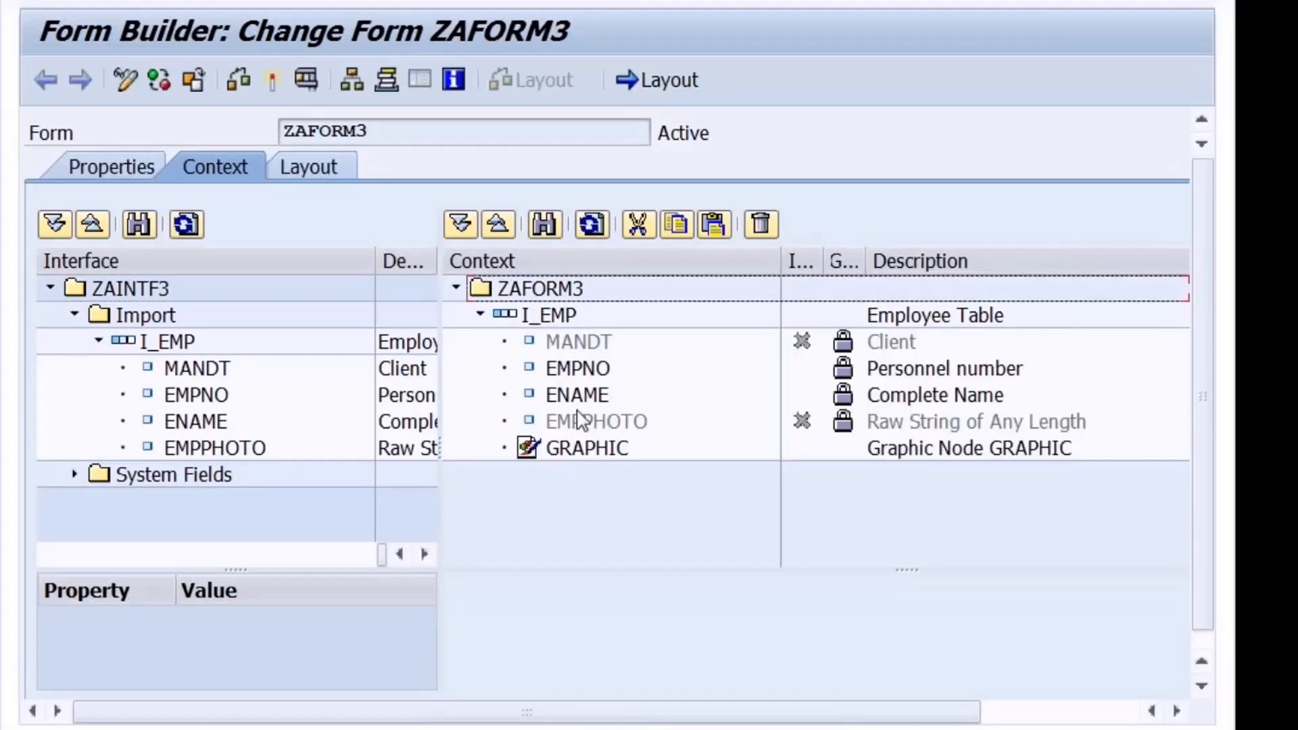
- Display the properties of the GRAPHIC node in the form context and check its graphic type, content field and MIME type
{"action": "left_click", "coordinate": [586, 448]}
{"action": "left_click_drag", "start_coordinate": [907, 568], "coordinate": [906, 420]}
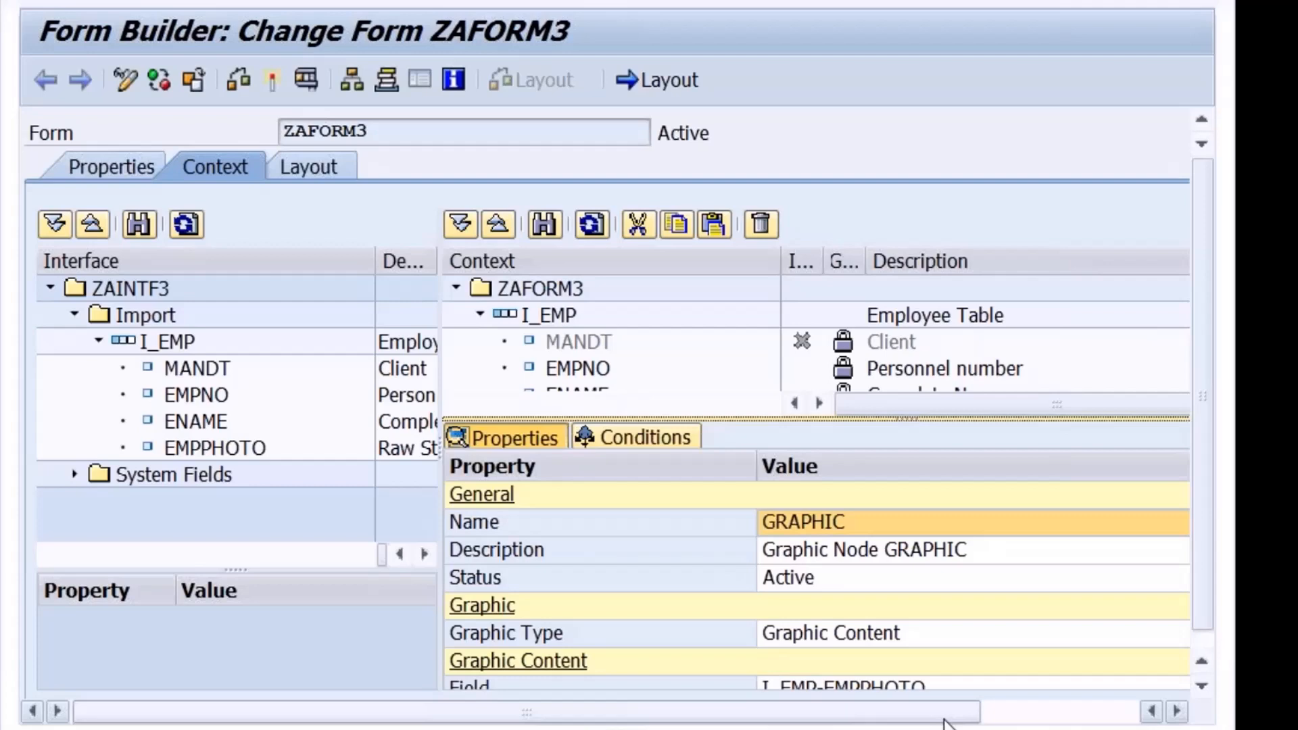
{"action": "left_click_drag", "start_coordinate": [944, 720], "coordinate": [1099, 720]}
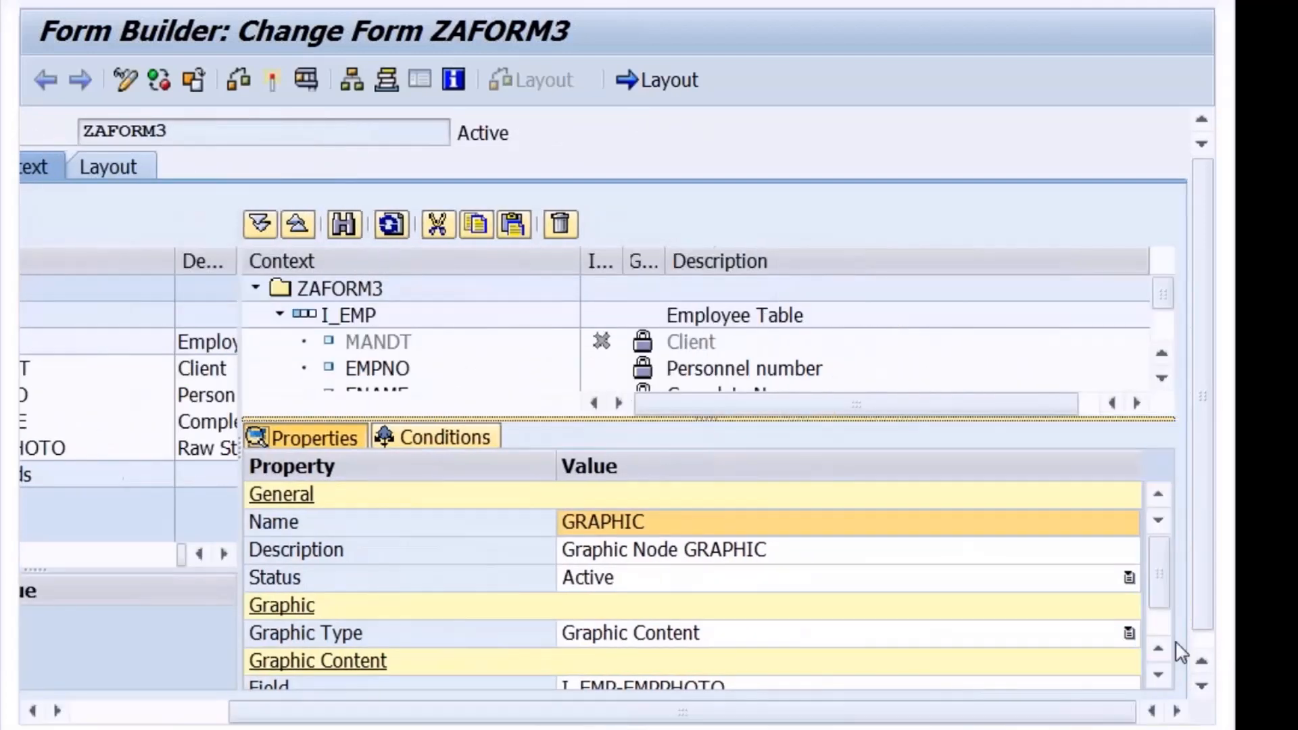
{"action": "left_click", "coordinate": [1158, 674]}
{"action": "left_click", "coordinate": [1158, 674]}
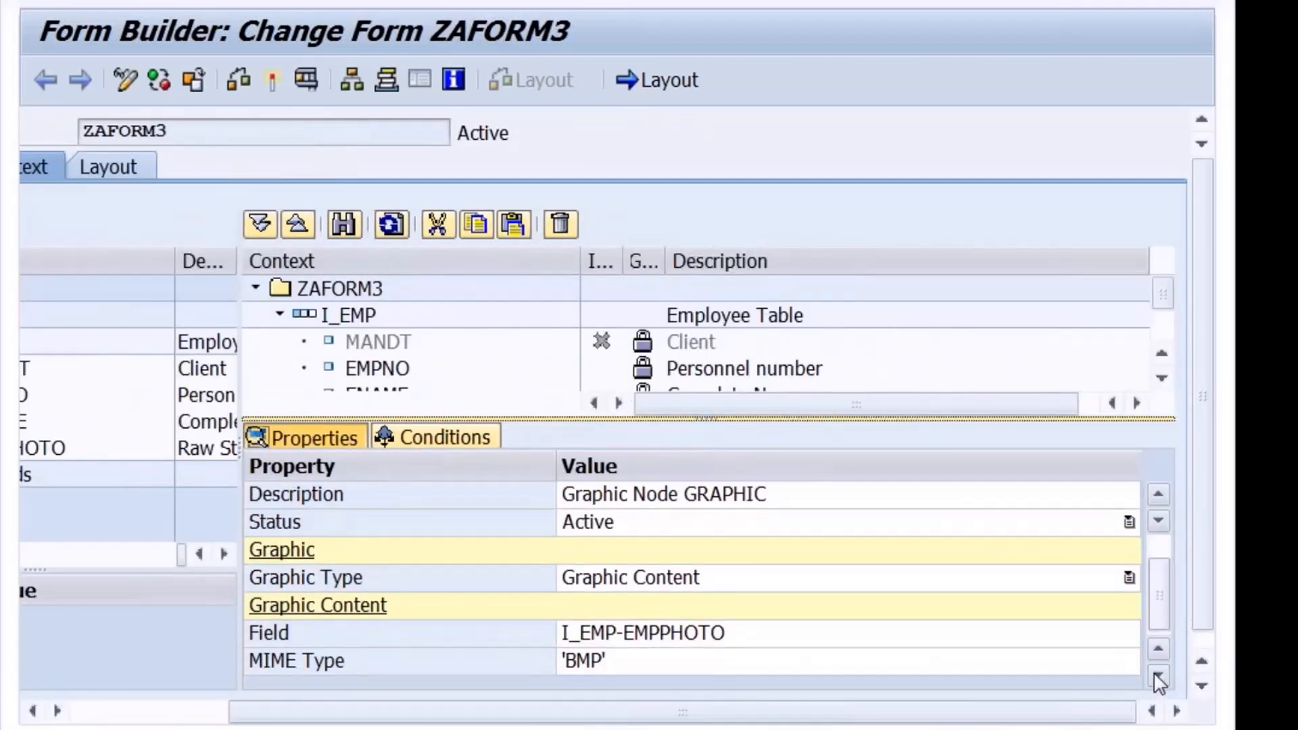
{"action": "left_click", "coordinate": [661, 636]}
- Compare the GRAPHIC node's field and MIME type with the procedure notes in Notepad, and return to form ZAFORM3
{"action": "key", "text": "alt+Tab"}
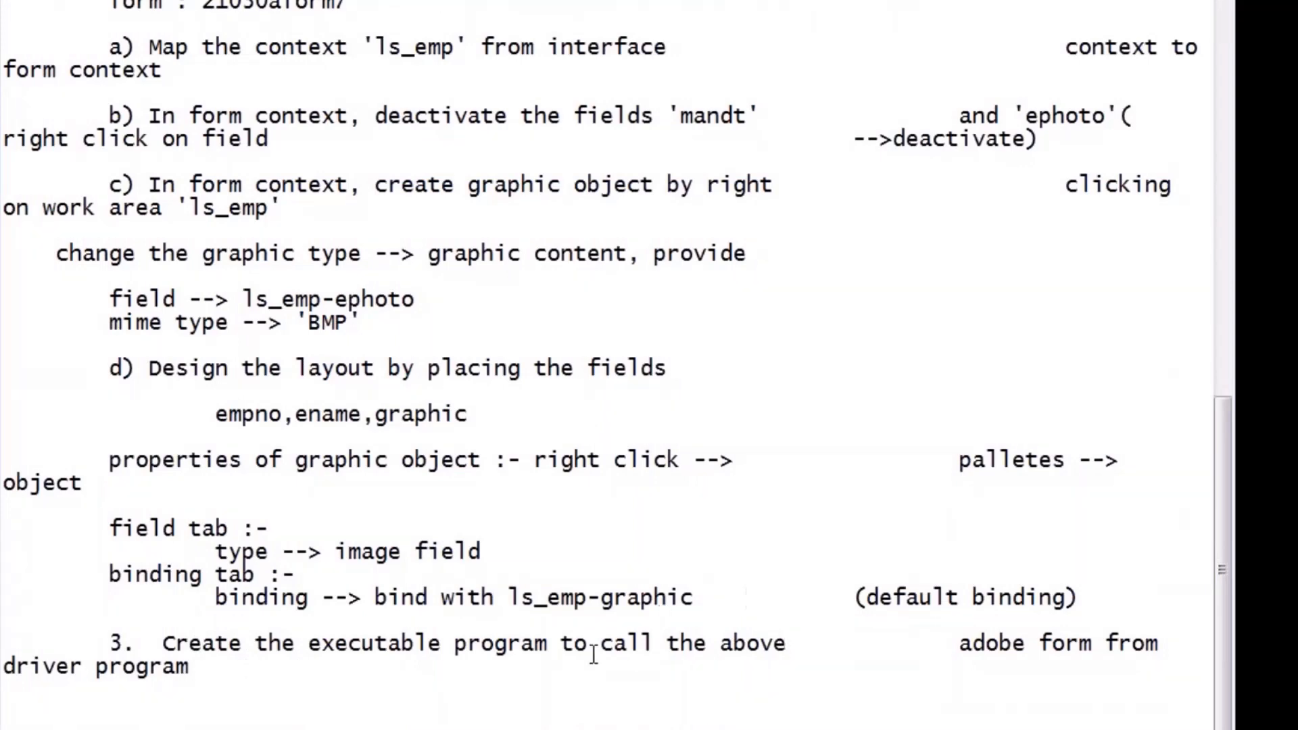
{"action": "key", "text": "alt+Tab"}
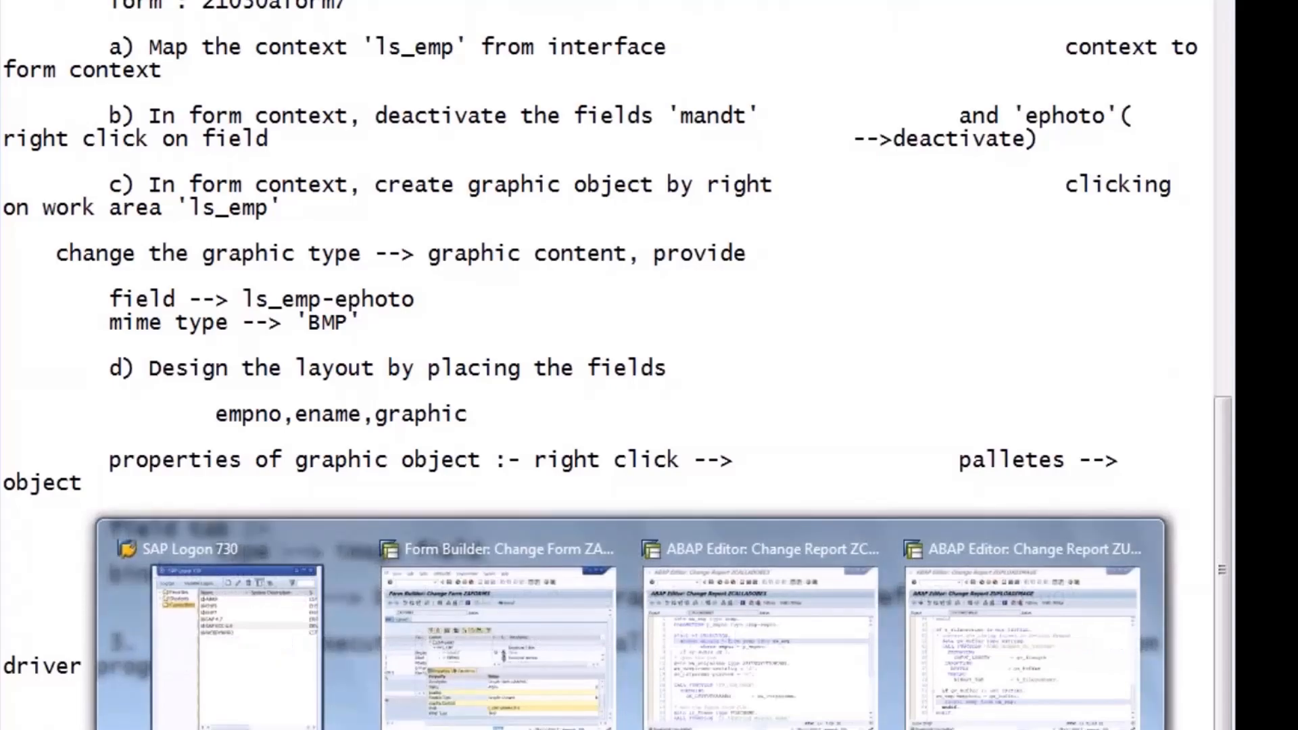
{"action": "key", "text": "alt+shift+Tab"}
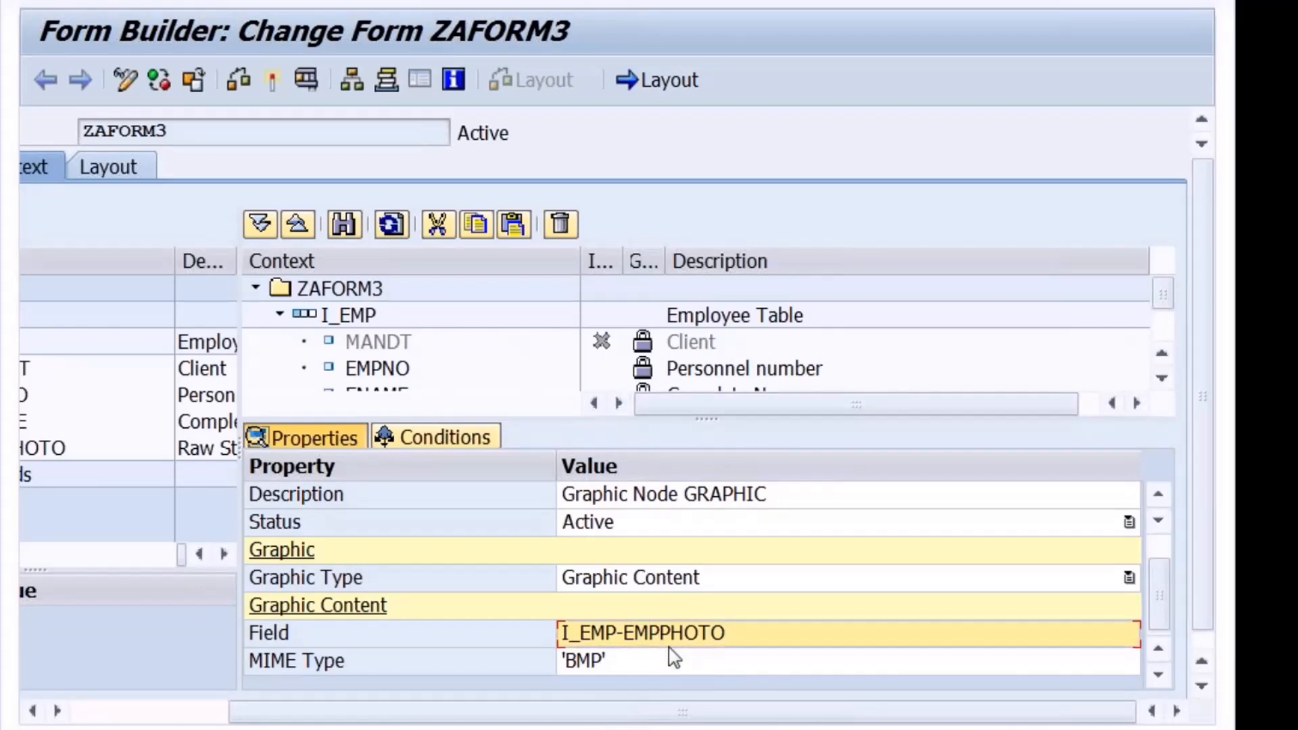
- Activate form ZAFORM3 and open its layout, allowing access to the APPDATA environment variable
{"action": "left_click", "coordinate": [271, 81]}
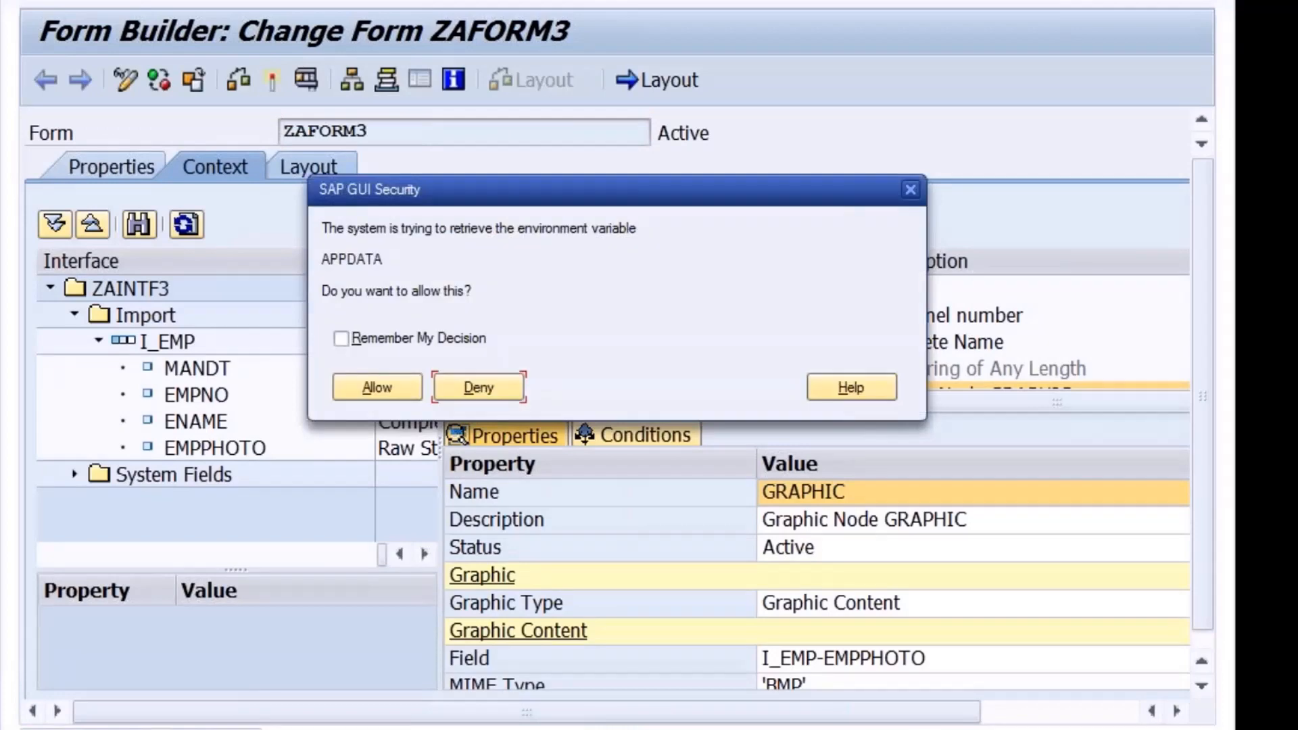
{"action": "left_click", "coordinate": [377, 386]}
{"action": "left_click", "coordinate": [377, 387]}
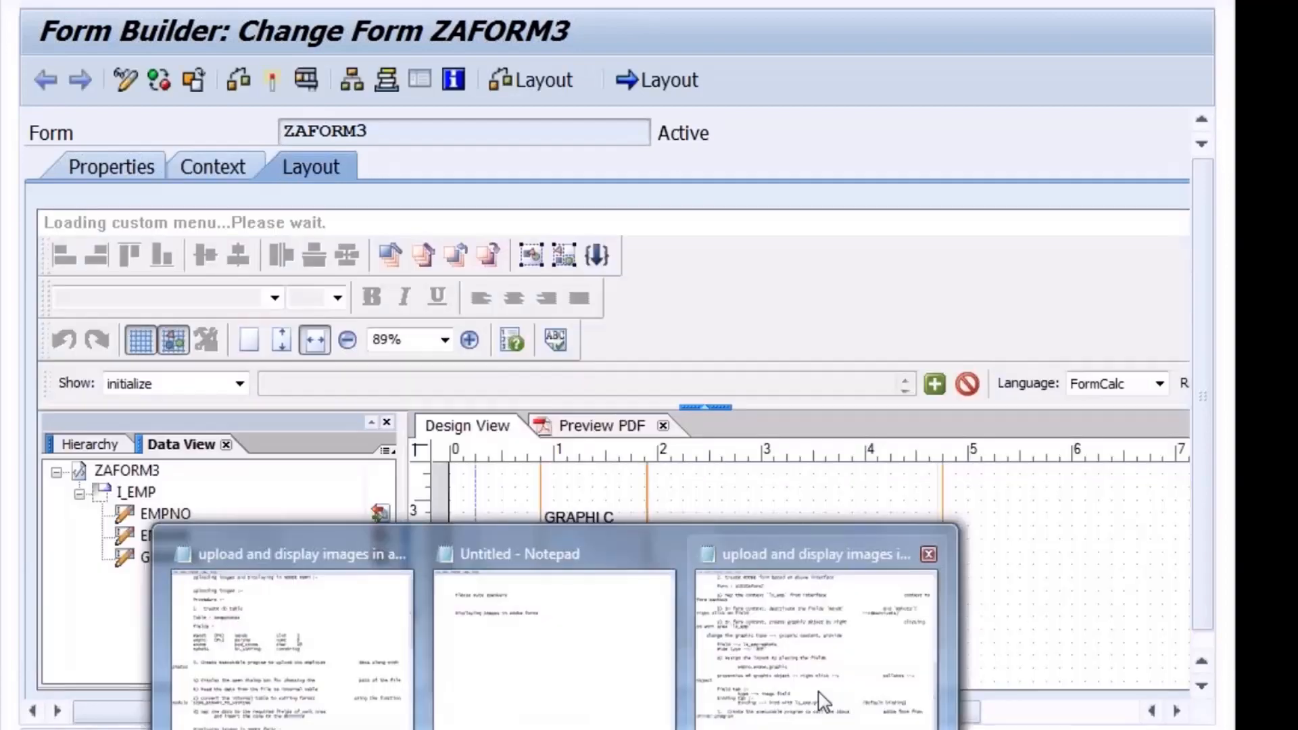
- Switch to the Notepad notes, review the required field type and binding of the graphic object, and return to the form layout
{"action": "left_click", "coordinate": [820, 695]}
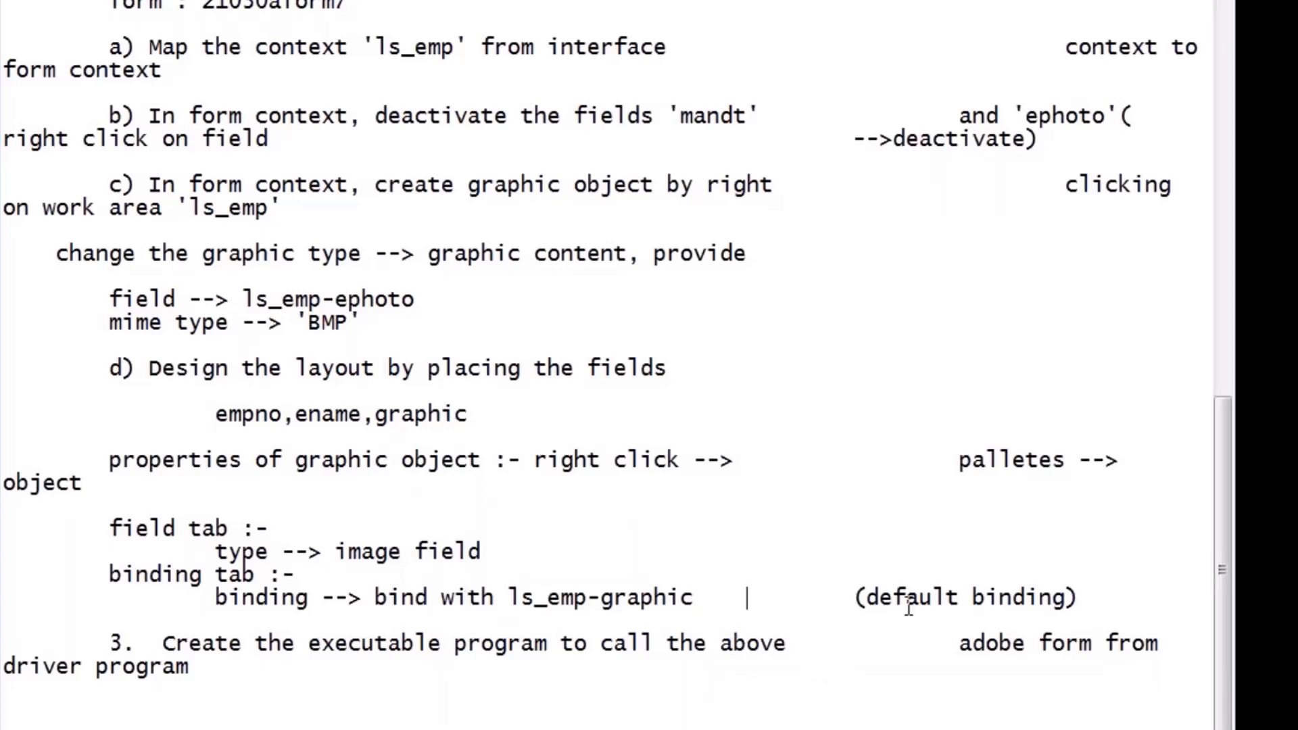
{"action": "mouse_move", "coordinate": [608, 727]}
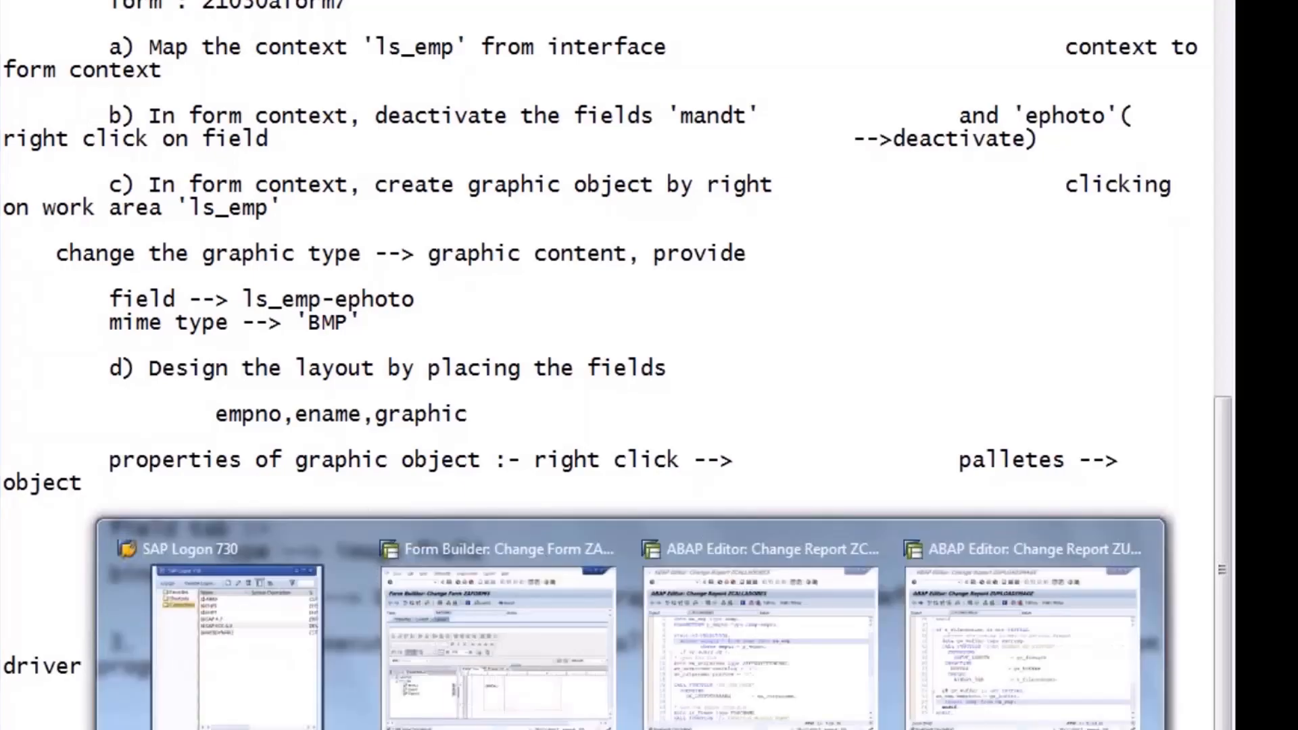
{"action": "left_click", "coordinate": [565, 679]}
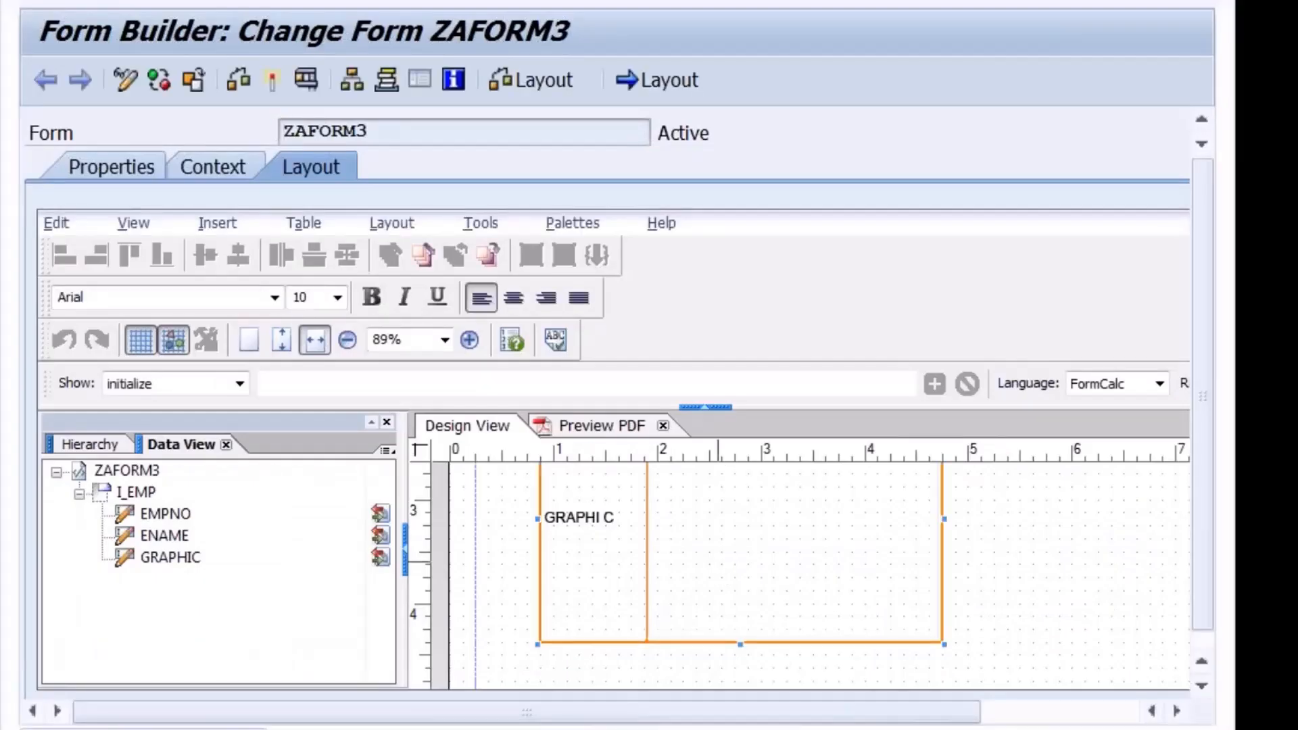
- Show the Object palette for the GRAPHIC object in the layout and check its binding and field type settings
{"action": "left_click", "coordinate": [562, 226]}
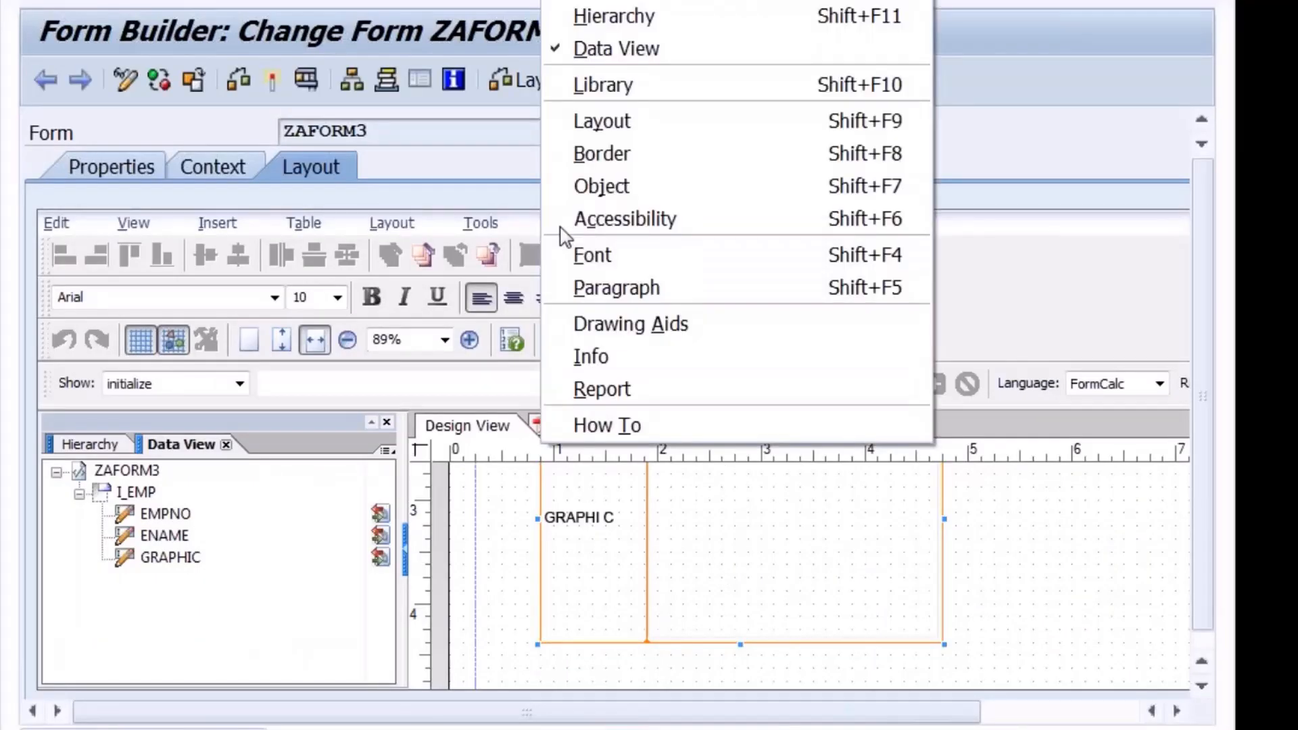
{"action": "left_click", "coordinate": [600, 191]}
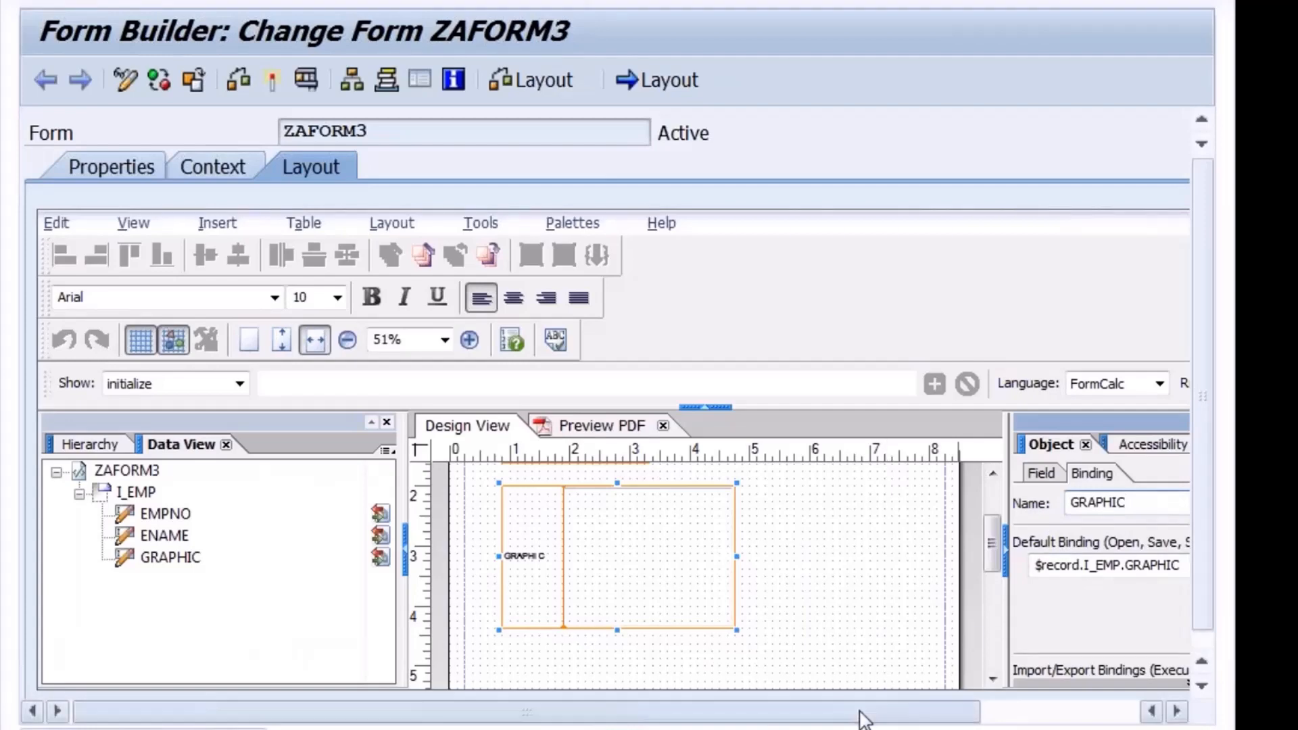
{"action": "left_click_drag", "start_coordinate": [859, 717], "coordinate": [1008, 719]}
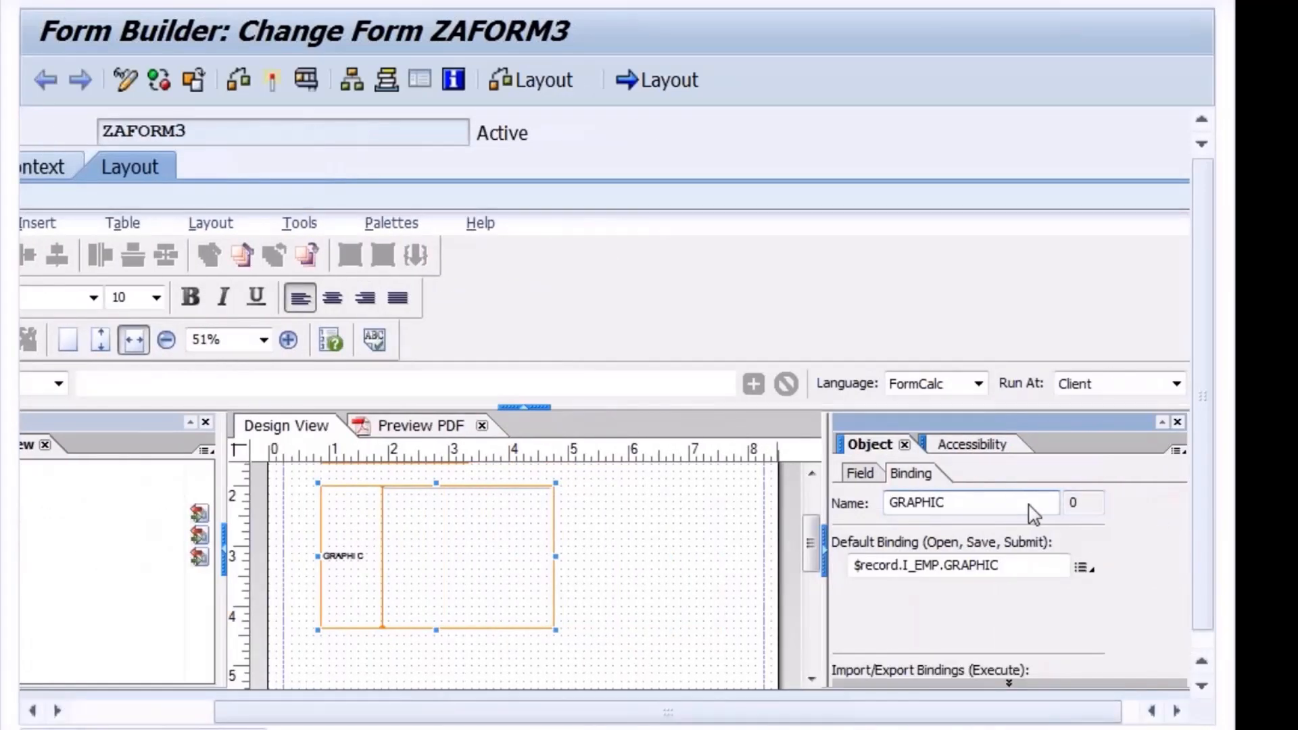
{"action": "left_click", "coordinate": [862, 473]}
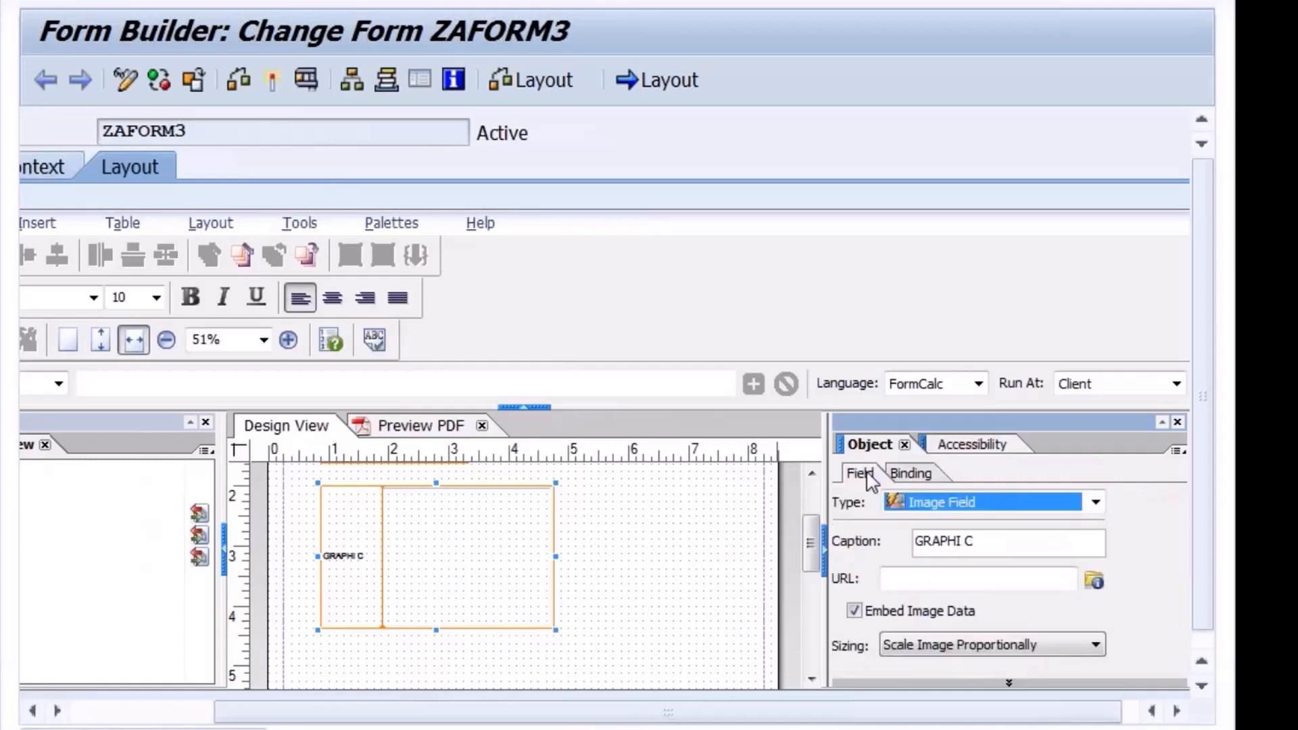